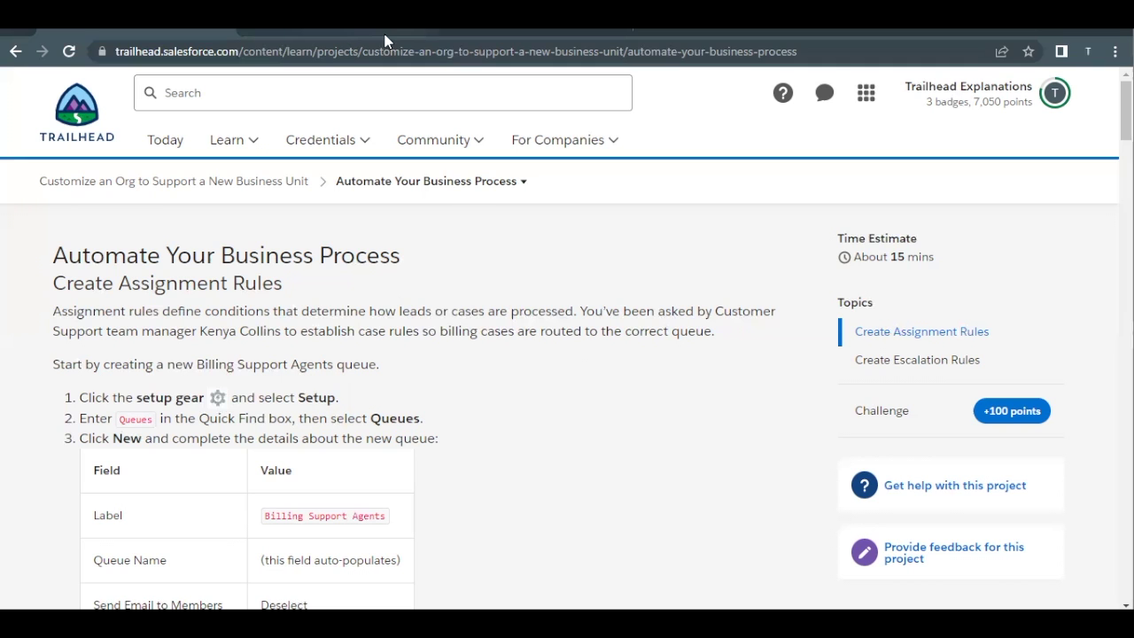
Switch to Salesforce Setup, find the Queues page by searching for "Queu", and start a new queue
left_click(496, 35)
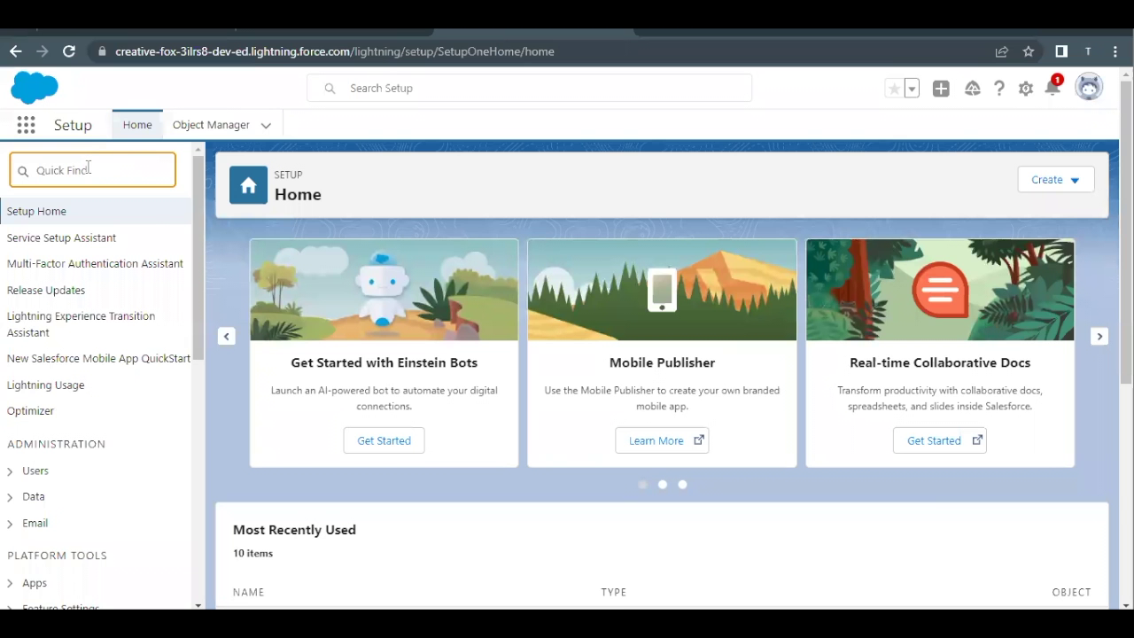
left_click(88, 169)
type("Qu")
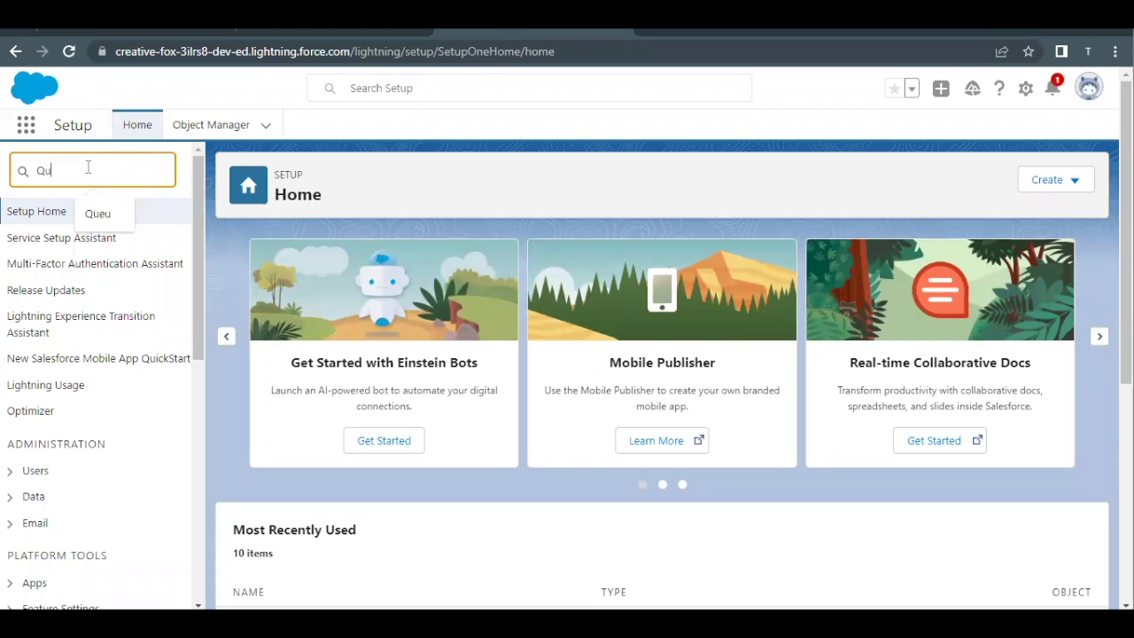
type("eu")
left_click(64, 236)
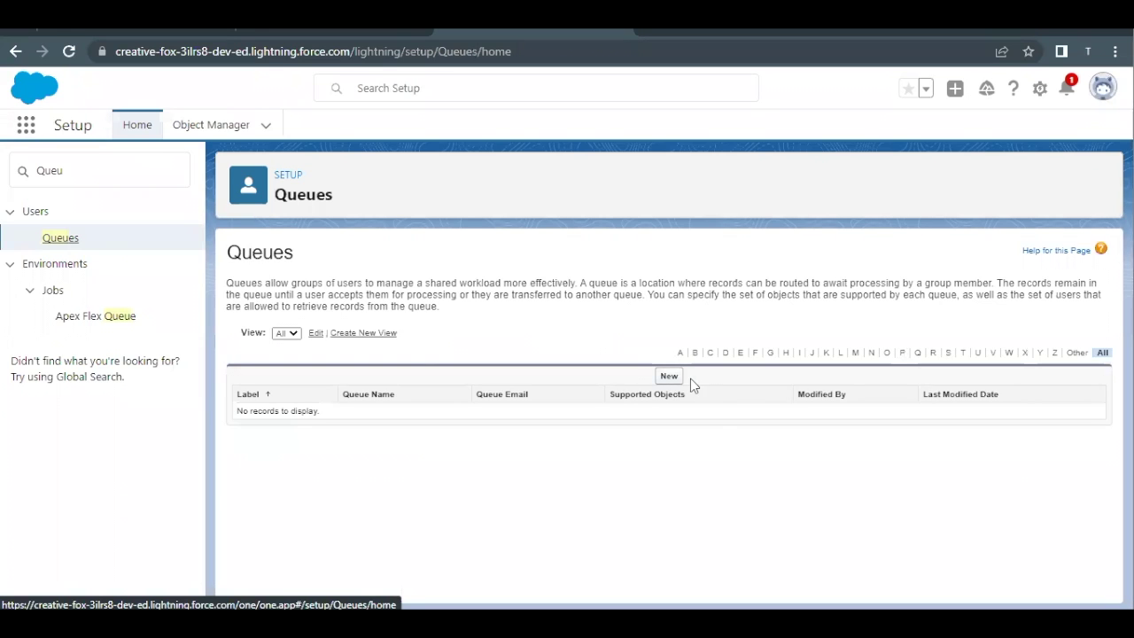
left_click(668, 377)
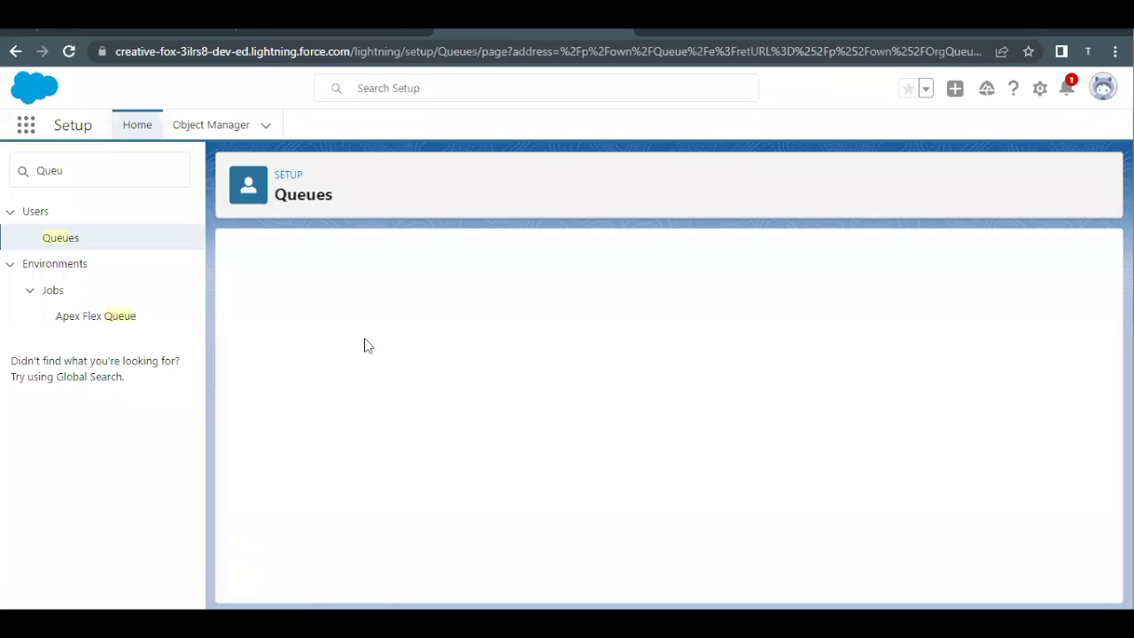
Copy the queue label from the Trailhead instructions and label the new queue "Billing Support Agents", letting the queue name fill in
left_click(129, 30)
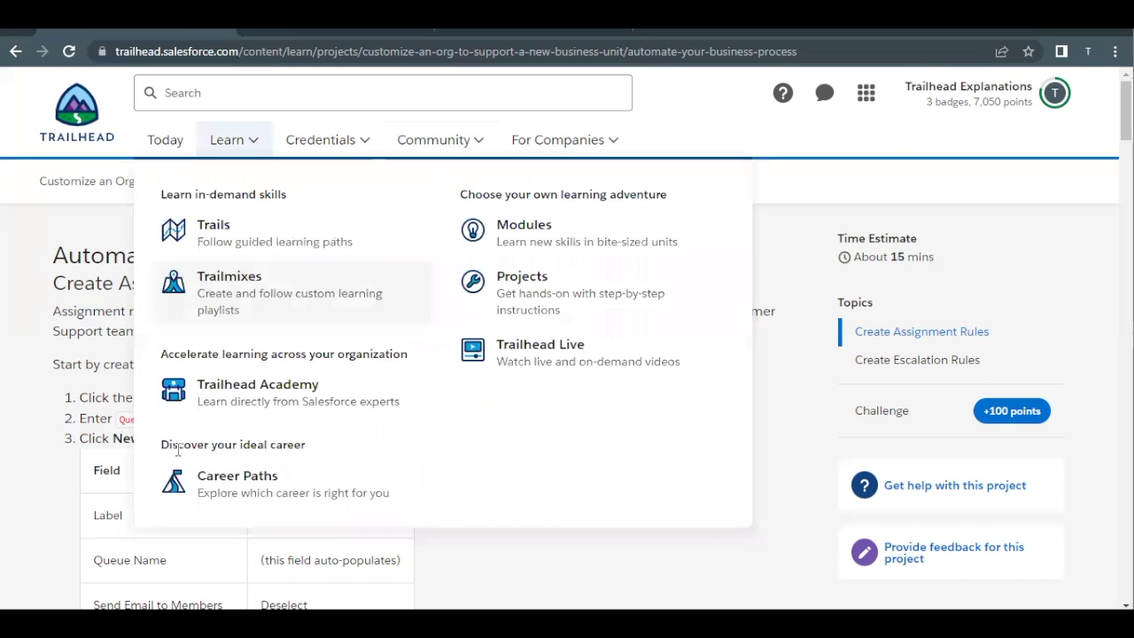
scroll(297, 433, "down", 2)
triple_click(311, 407)
key("ctrl+c")
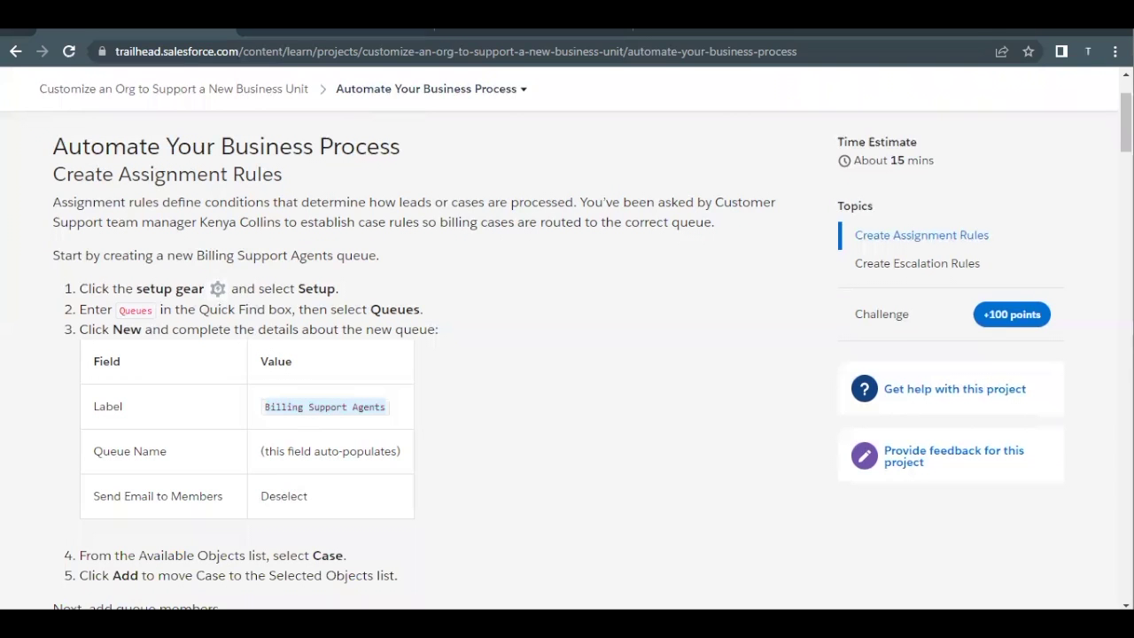
left_click(449, 33)
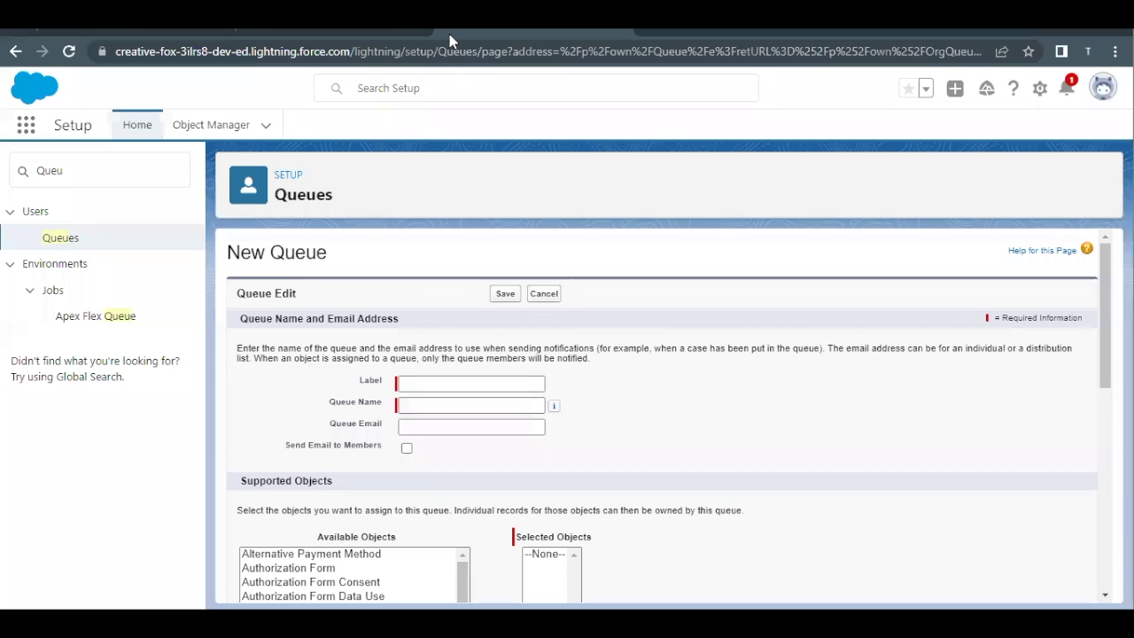
key("ctrl+v")
left_click(417, 407)
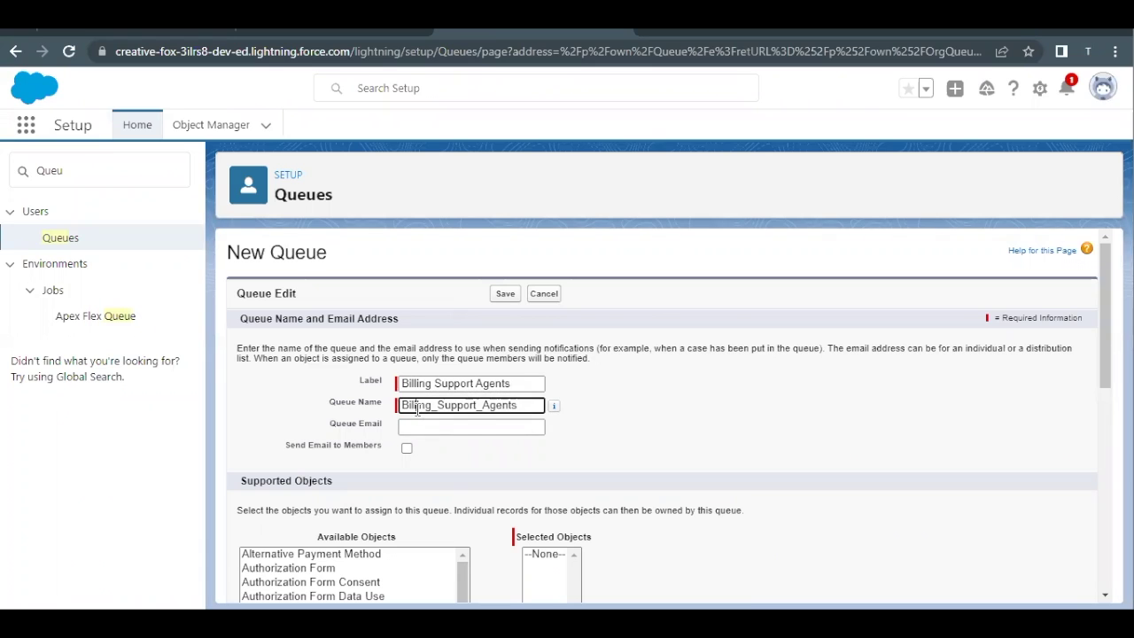
Add Case to the selected supported objects of the new queue
scroll(417, 408, "down", 3)
scroll(355, 514, "down", 1)
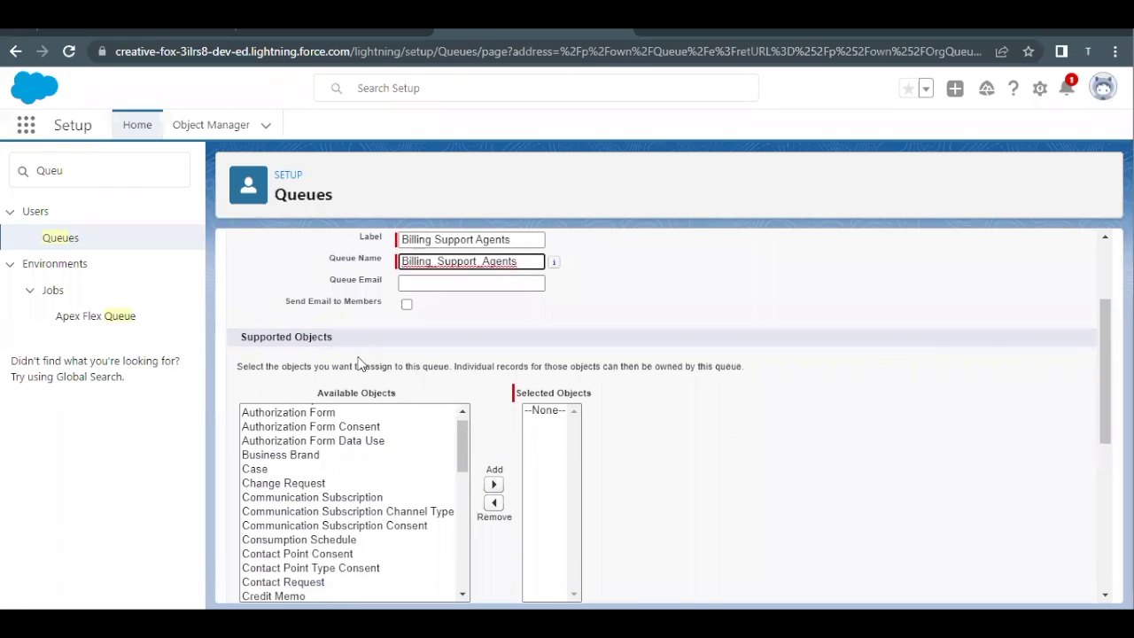
left_click_drag(346, 336, 278, 340)
scroll(278, 341, "down", 3)
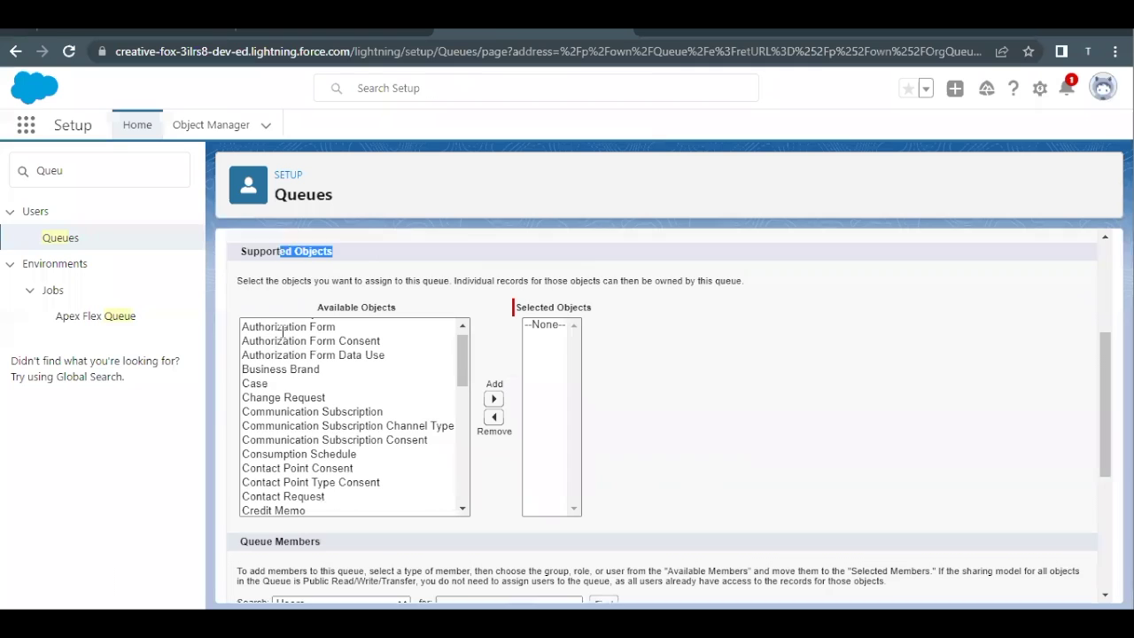
left_click(256, 355)
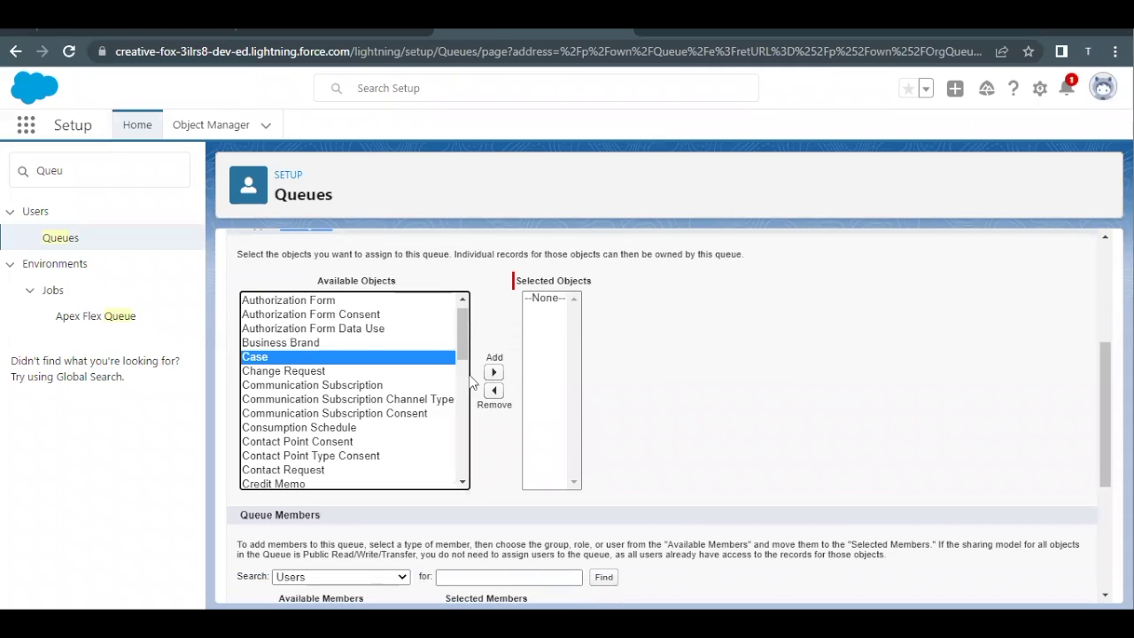
left_click(493, 373)
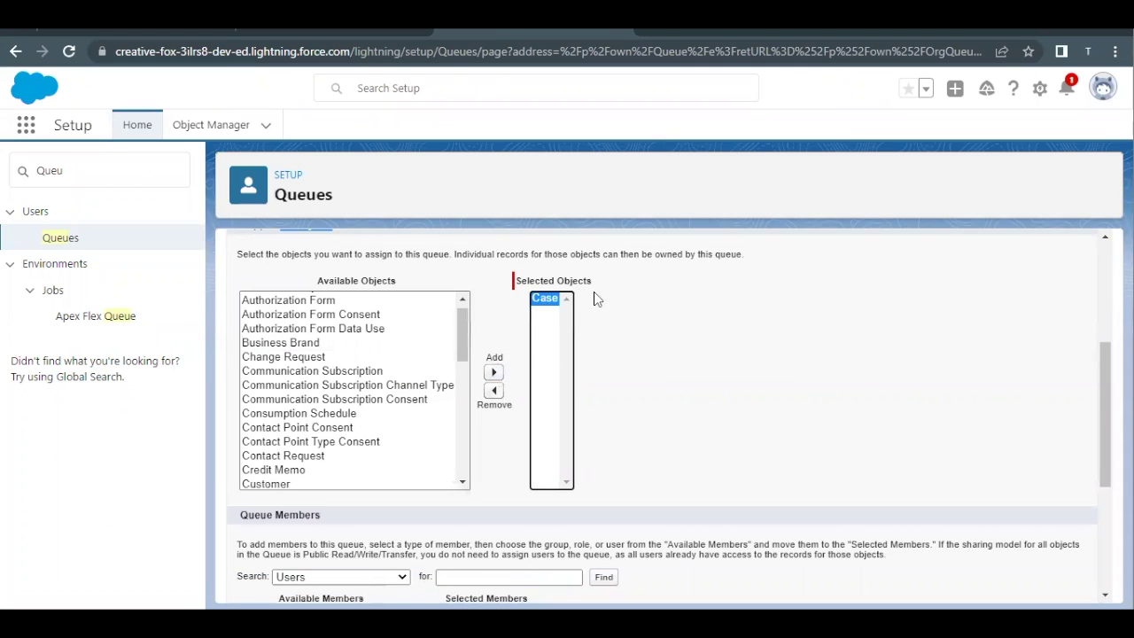
Add the first two available users as queue members and save the queue
scroll(571, 398, "down", 5)
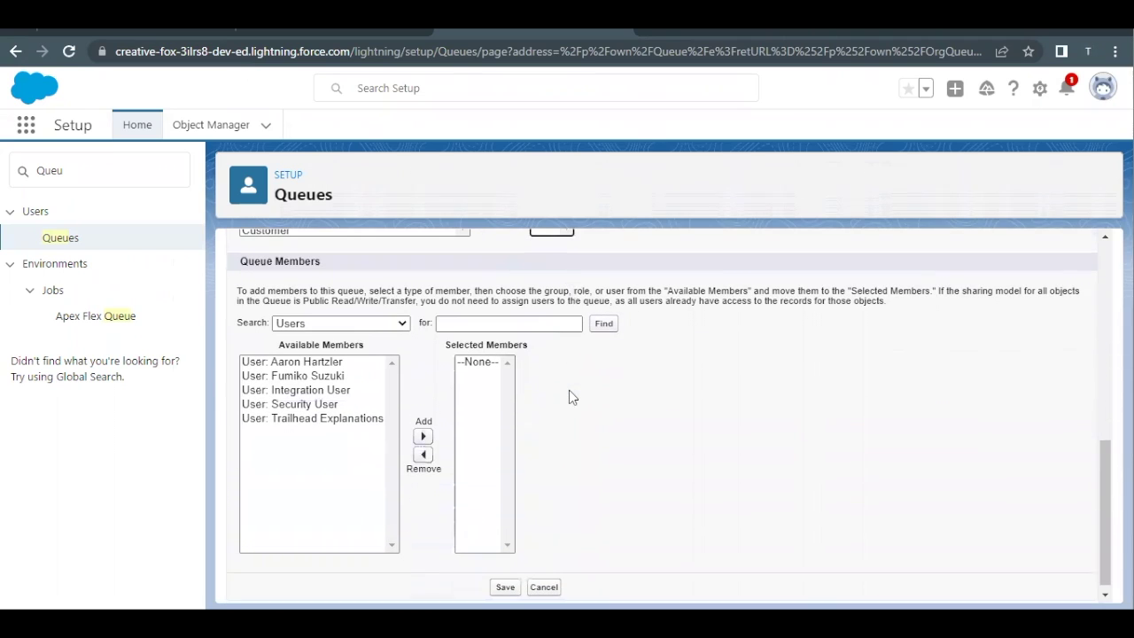
left_click_drag(337, 264, 249, 261)
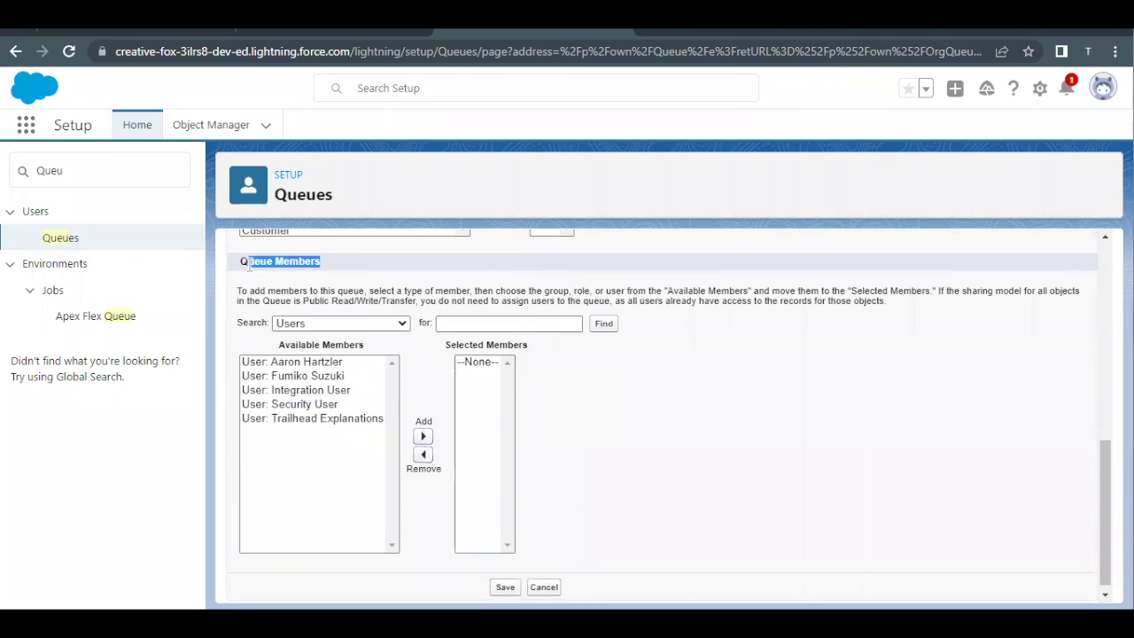
left_click(312, 363)
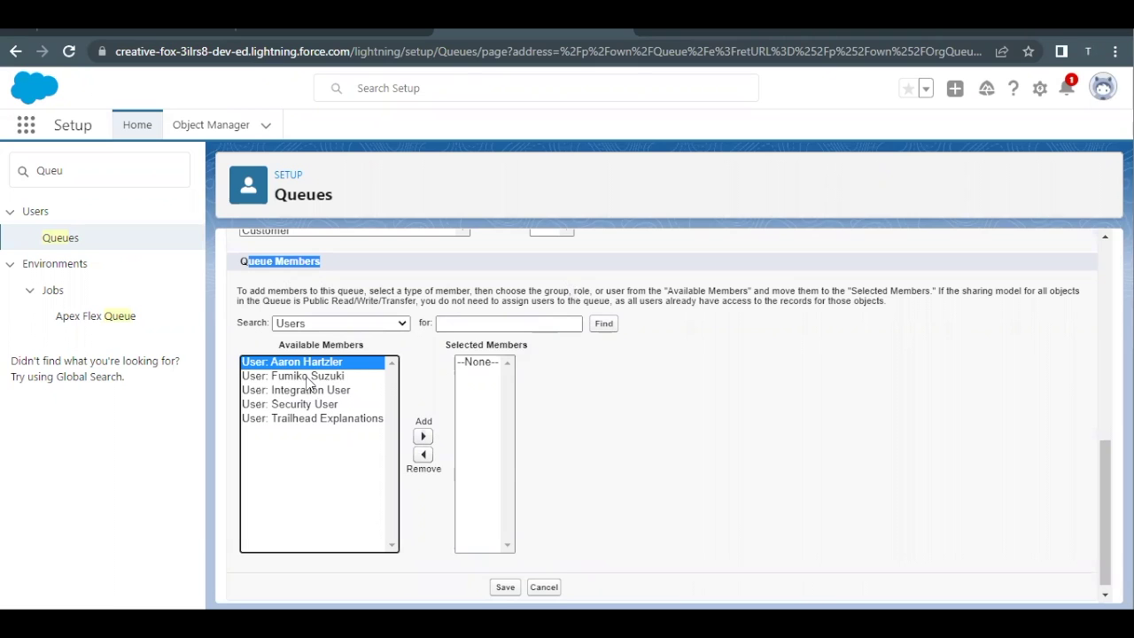
left_click(309, 377, "ctrl")
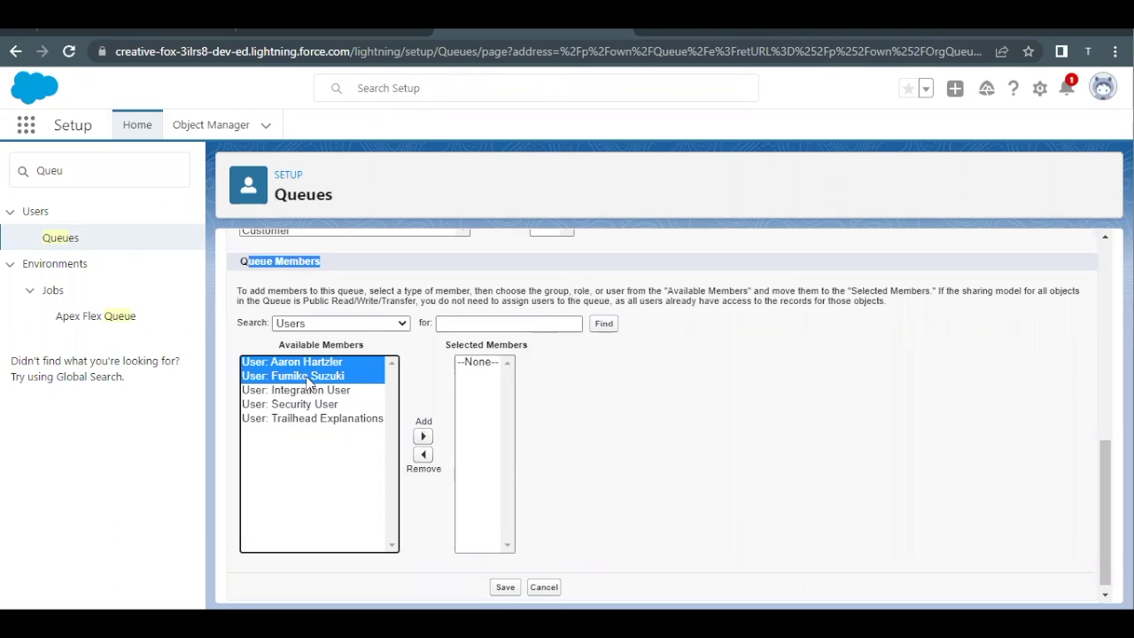
left_click(424, 438)
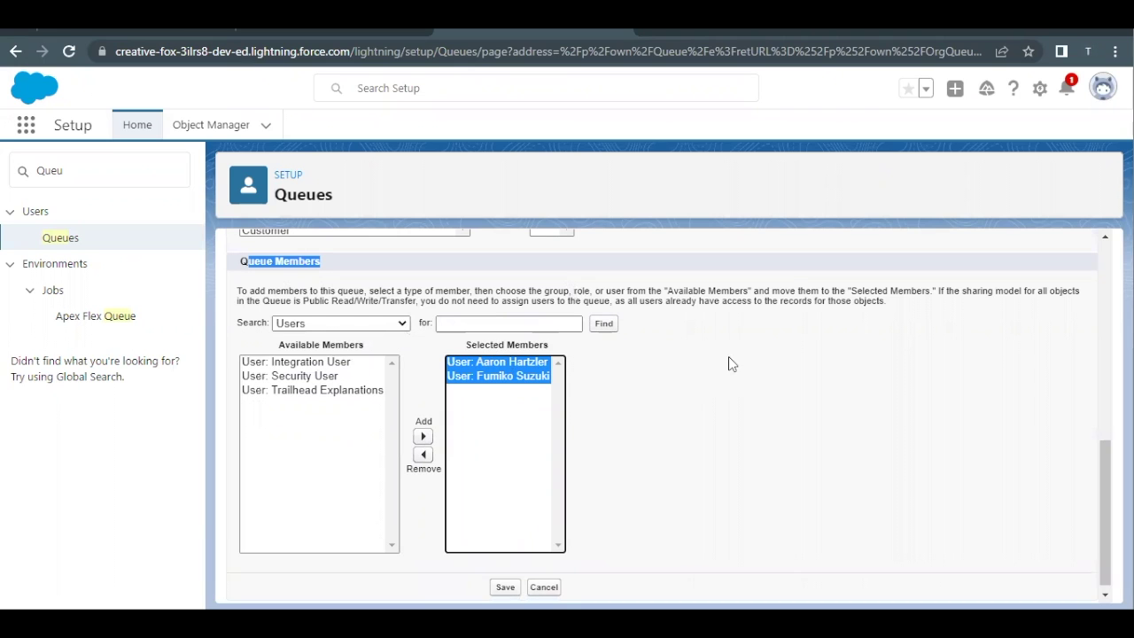
scroll(670, 428, "up", 5)
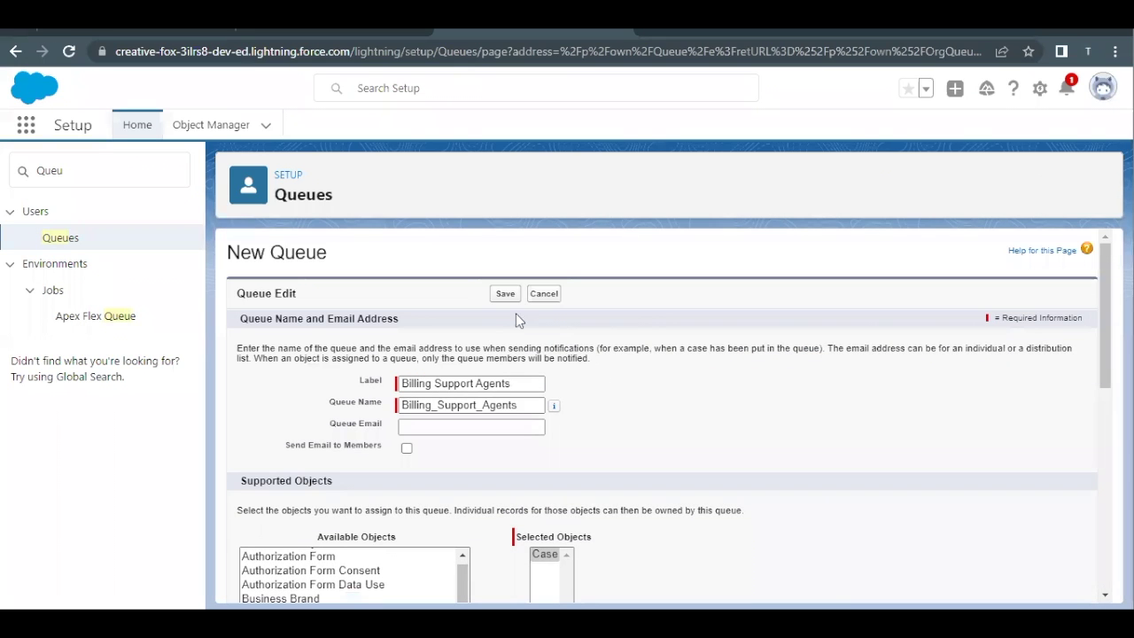
left_click(503, 294)
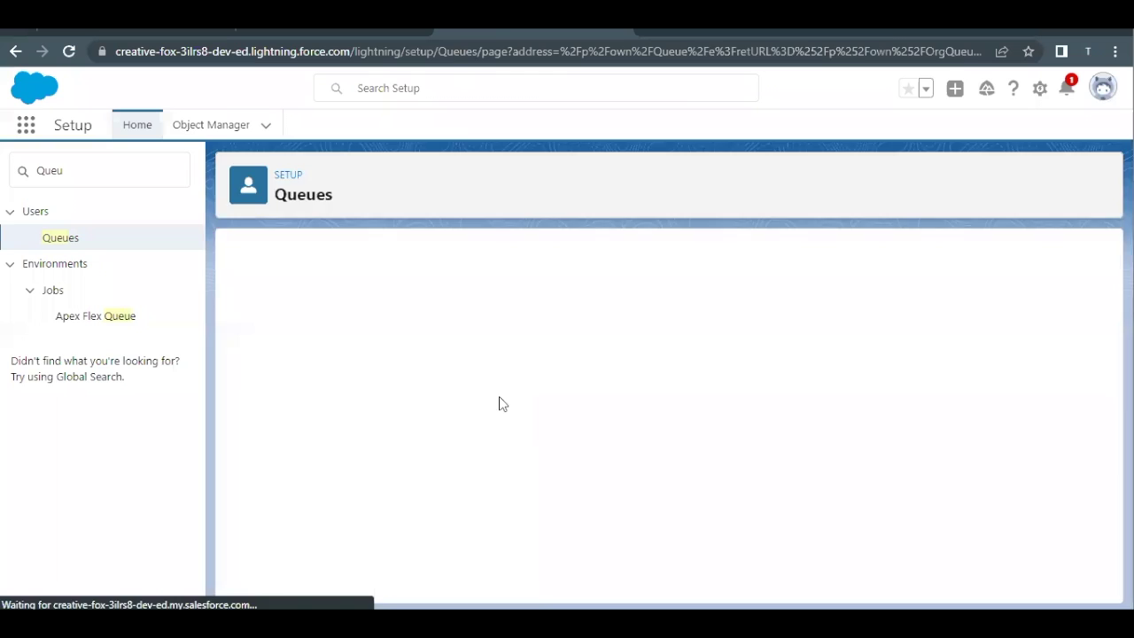
Check the assignment rule instructions on the Trailhead page, and open Case Assignment Rules in Salesforce Setup by searching for "Assign"
left_click(80, 30)
scroll(197, 341, "down", 2)
scroll(196, 341, "down", 5)
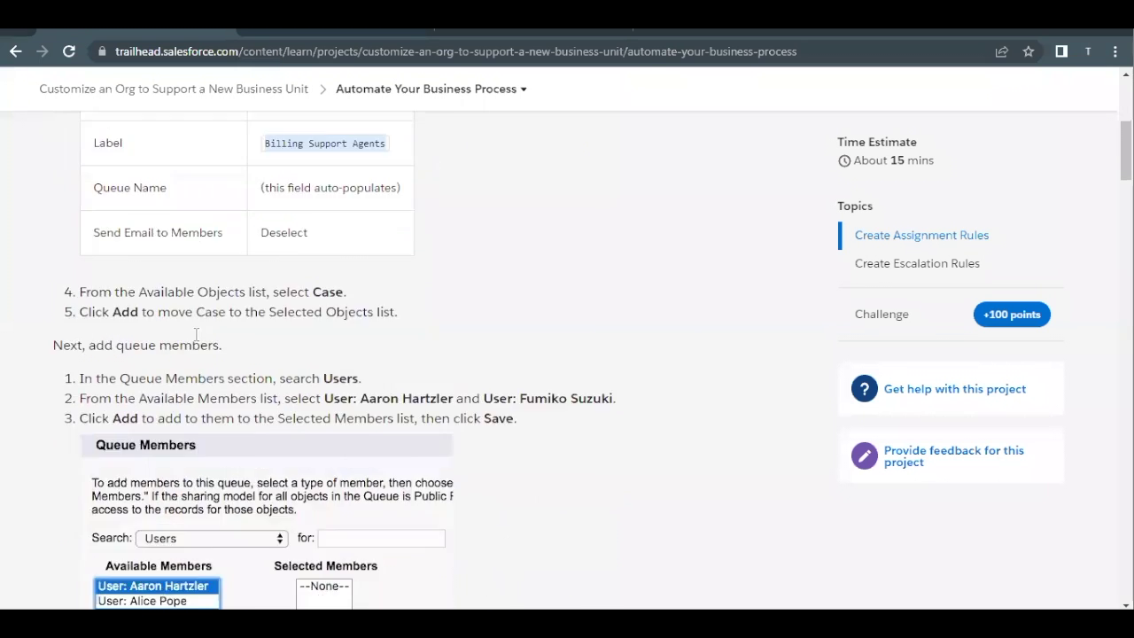
scroll(197, 342, "down", 2)
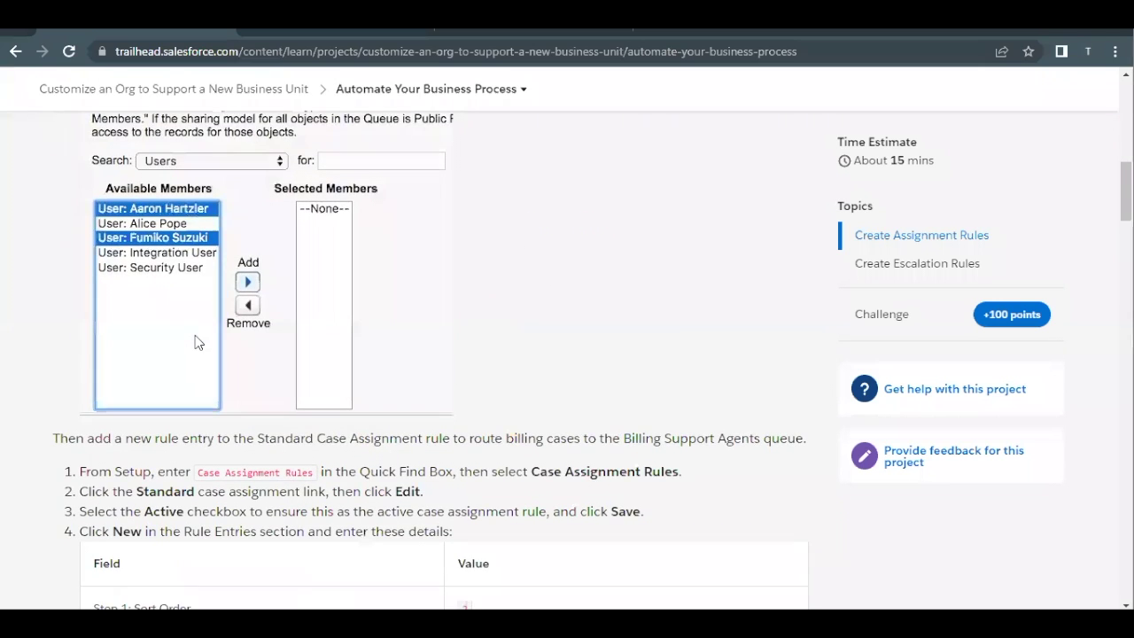
scroll(193, 319, "down", 2)
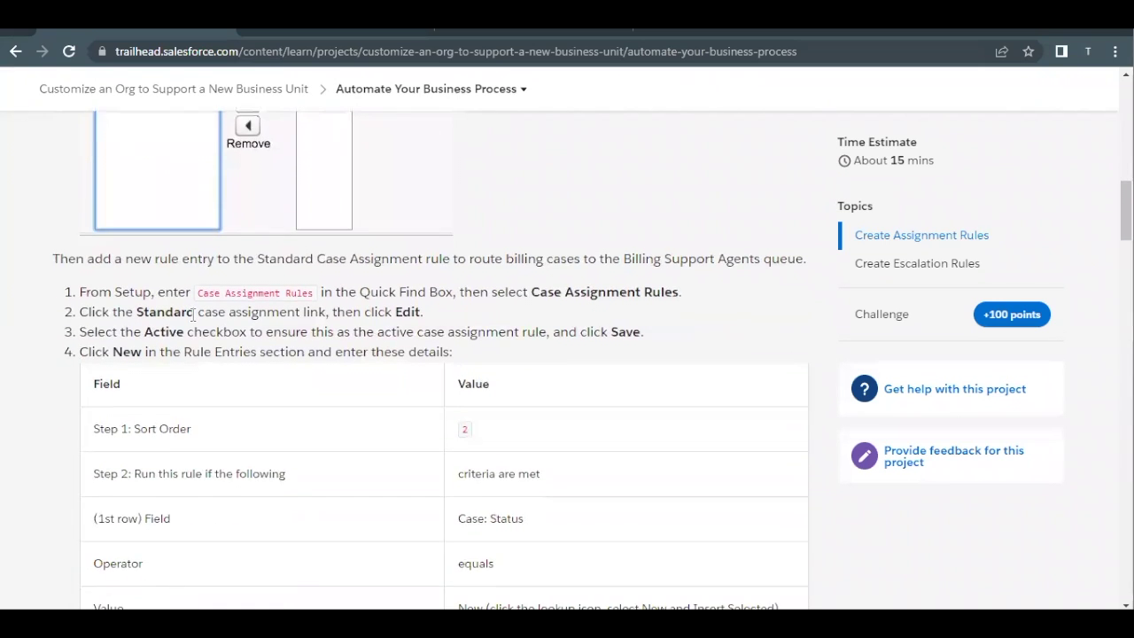
double_click(256, 217)
left_click(483, 34)
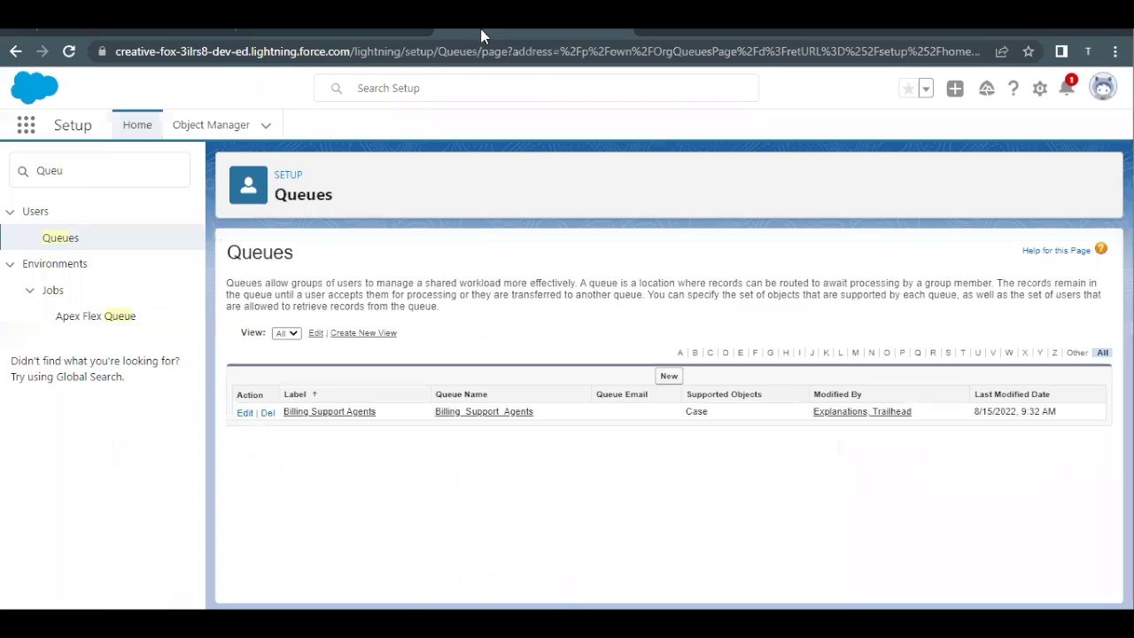
left_click(142, 163)
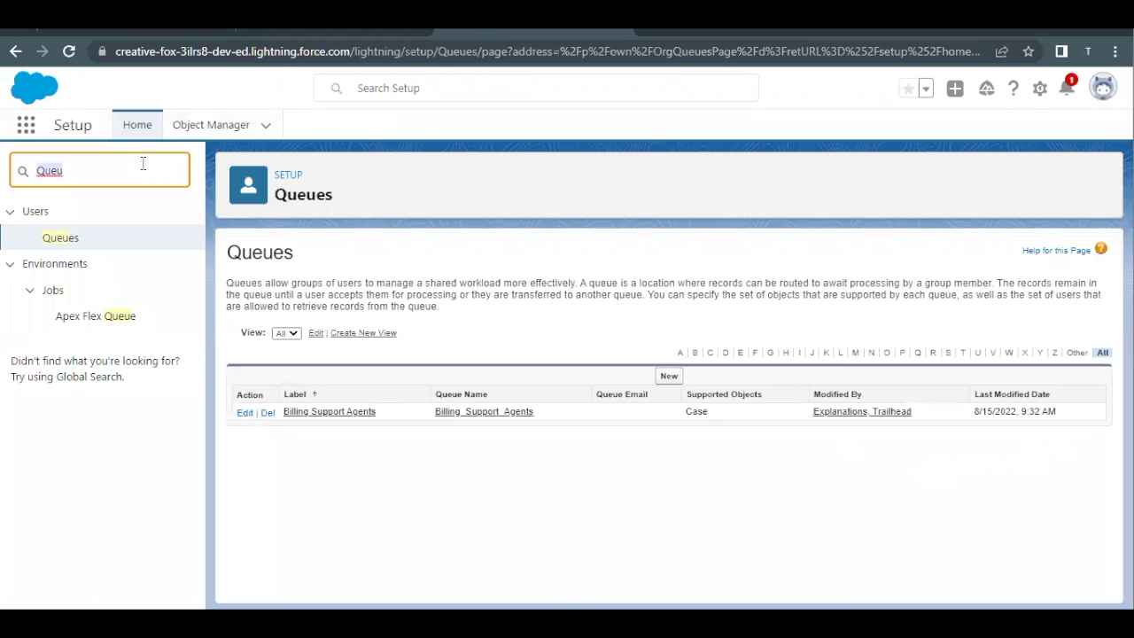
type("Assi")
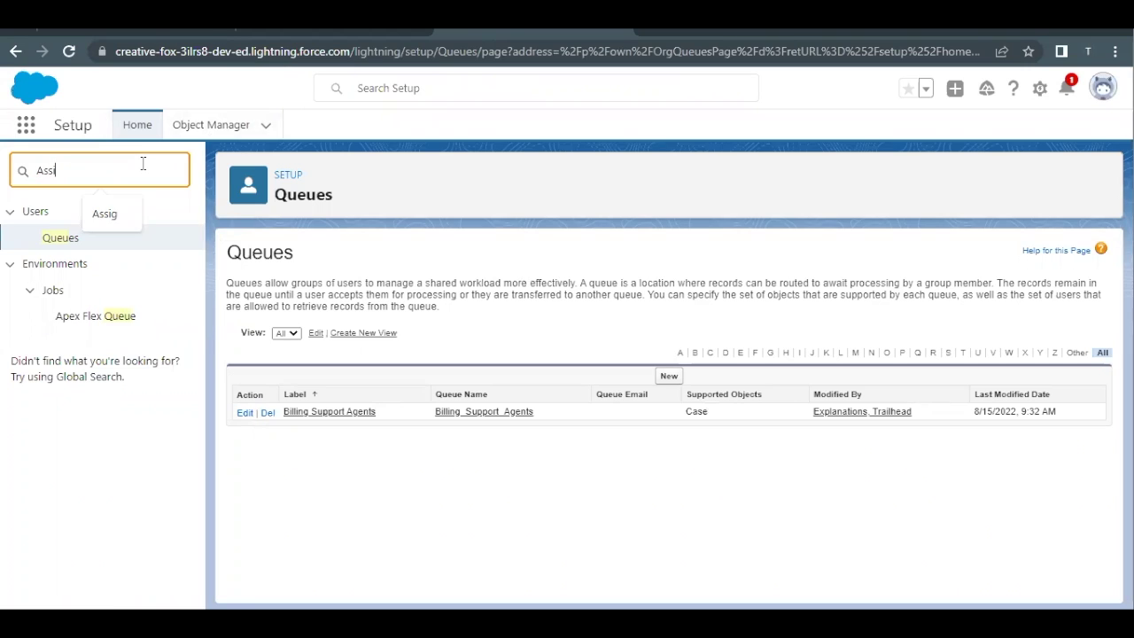
type("gn")
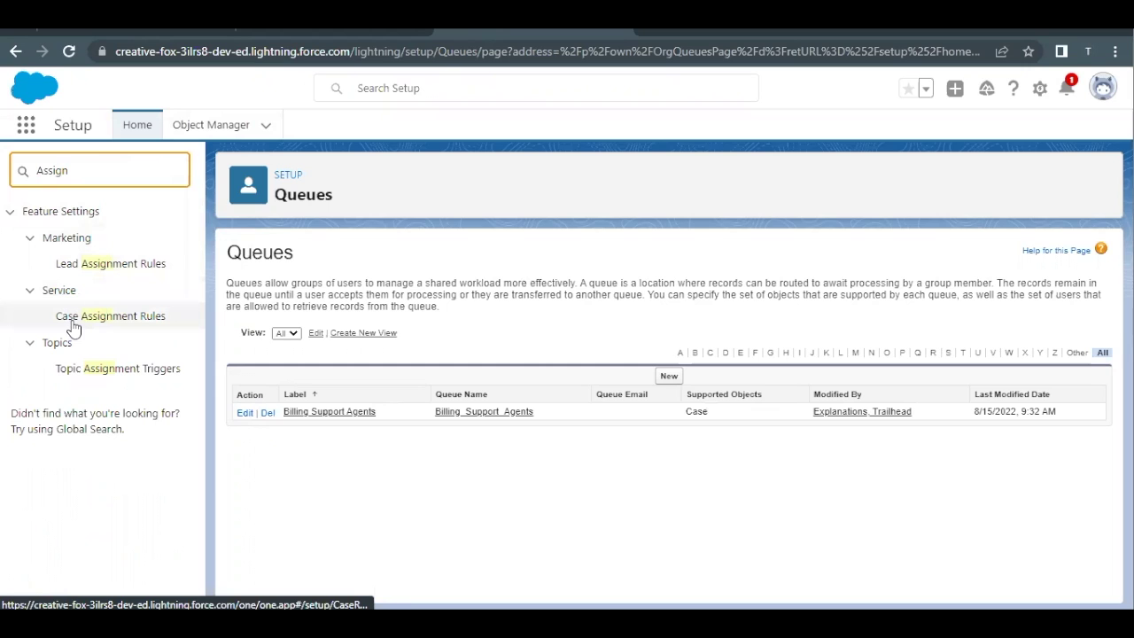
left_click(111, 317)
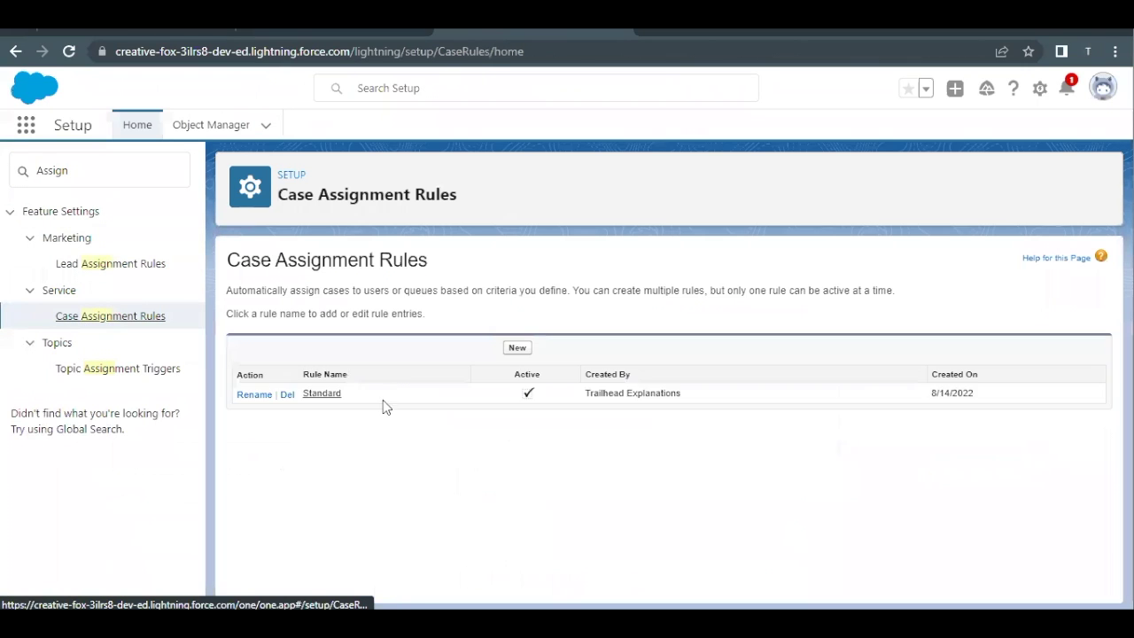
Open the Standard case assignment rule and start a new rule entry
left_click(319, 394)
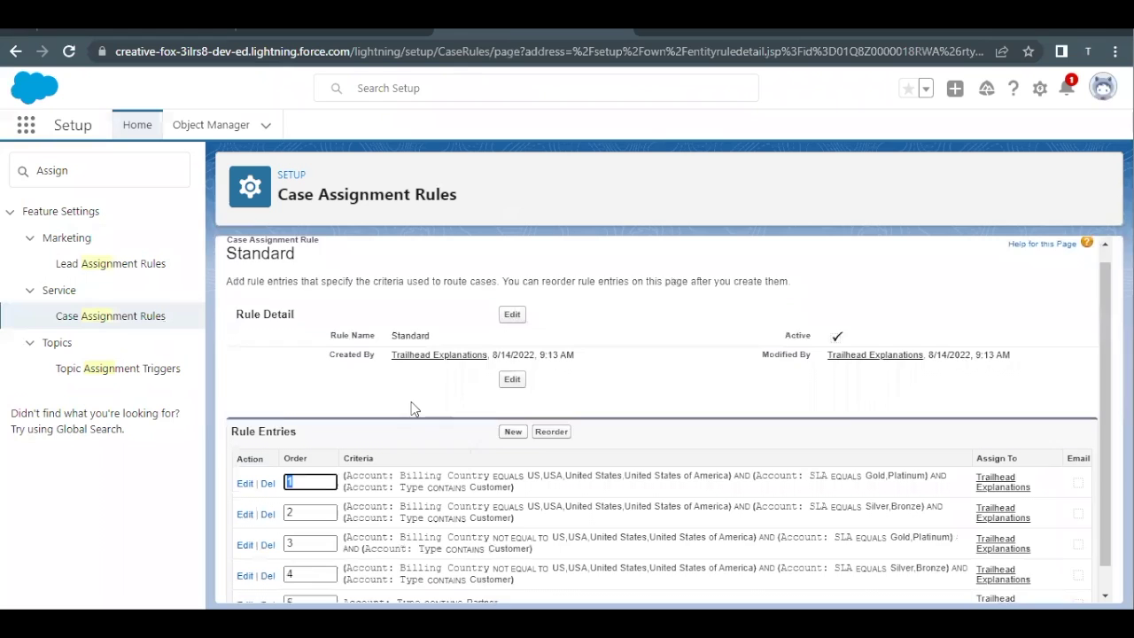
left_click_drag(350, 423, 202, 426)
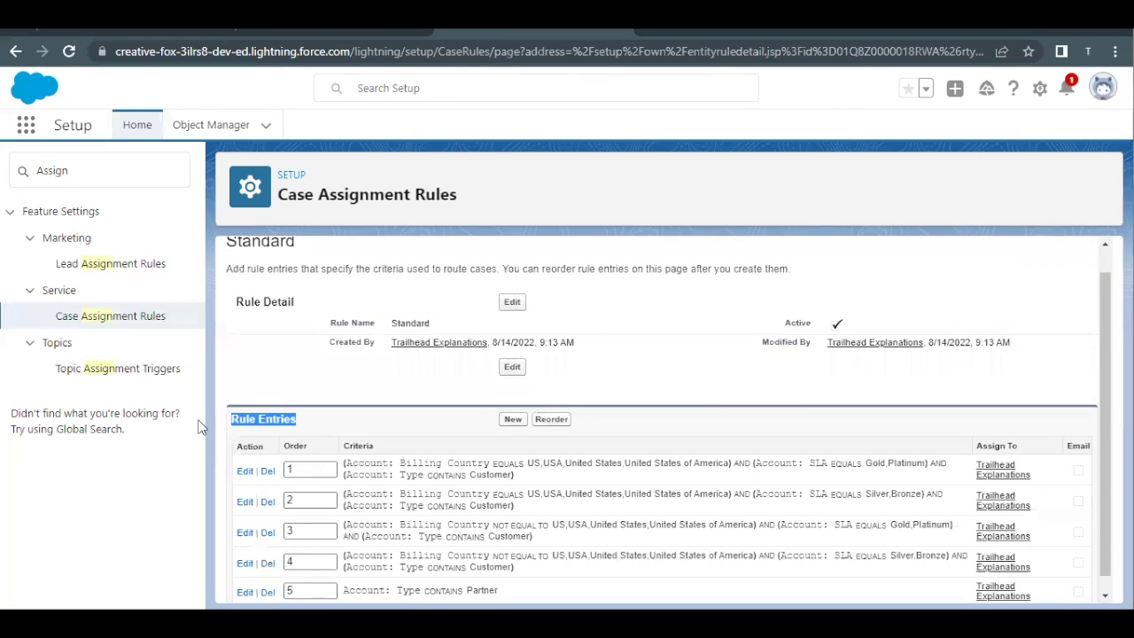
left_click(347, 418)
left_click(512, 419)
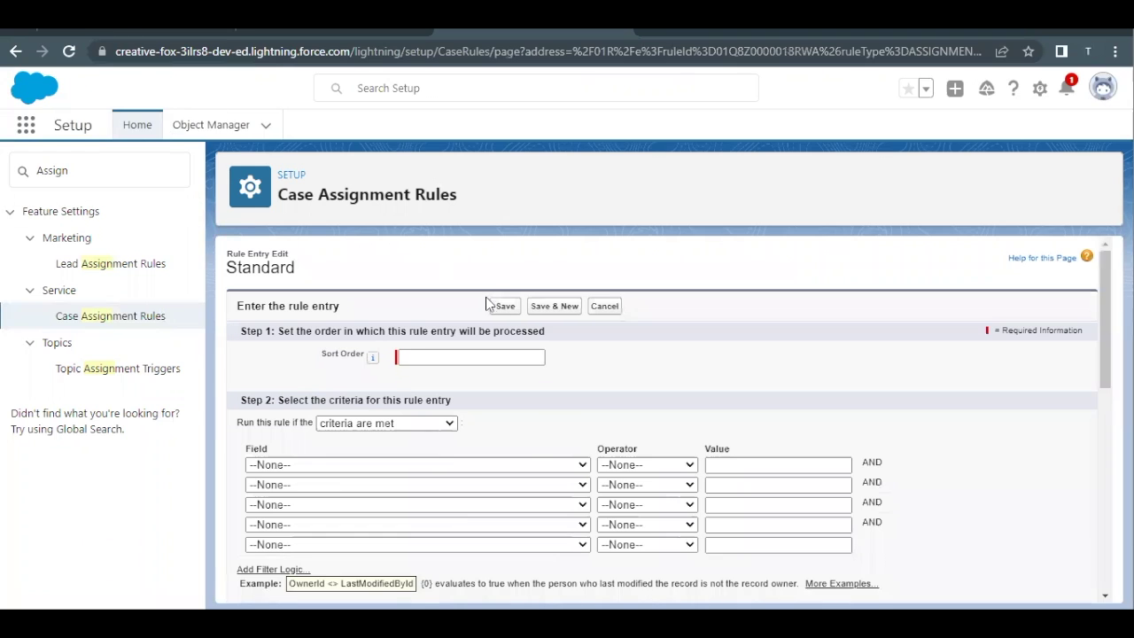
Review the Trailhead table for the new rule entry's sort order, criteria fields, operators and values
left_click(92, 32)
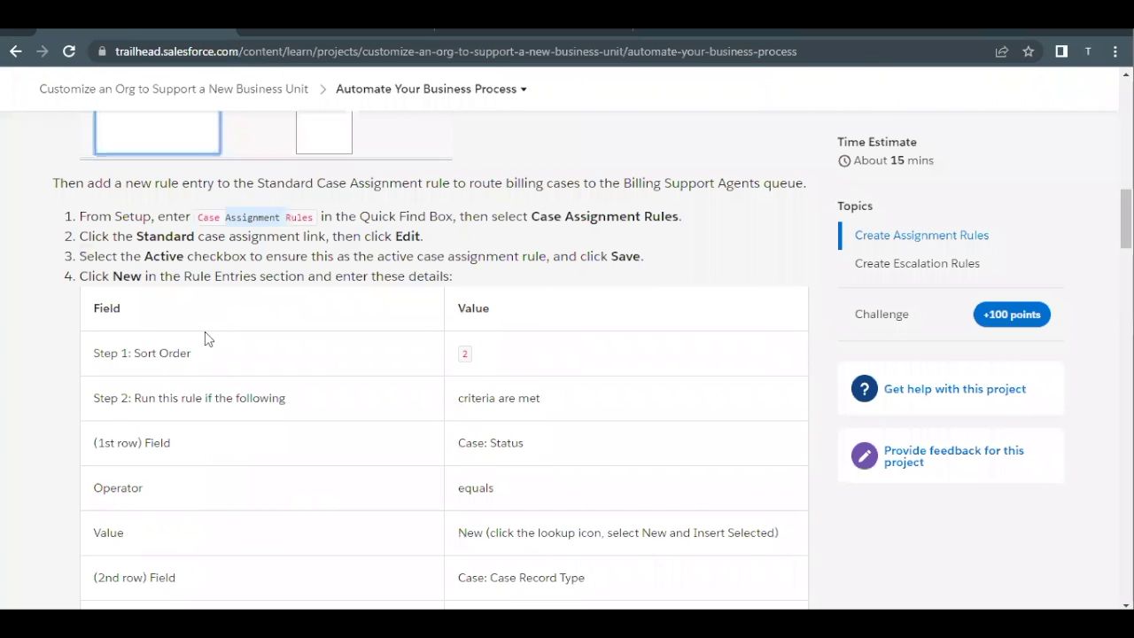
scroll(207, 336, "down", 1)
scroll(374, 279, "down", 1)
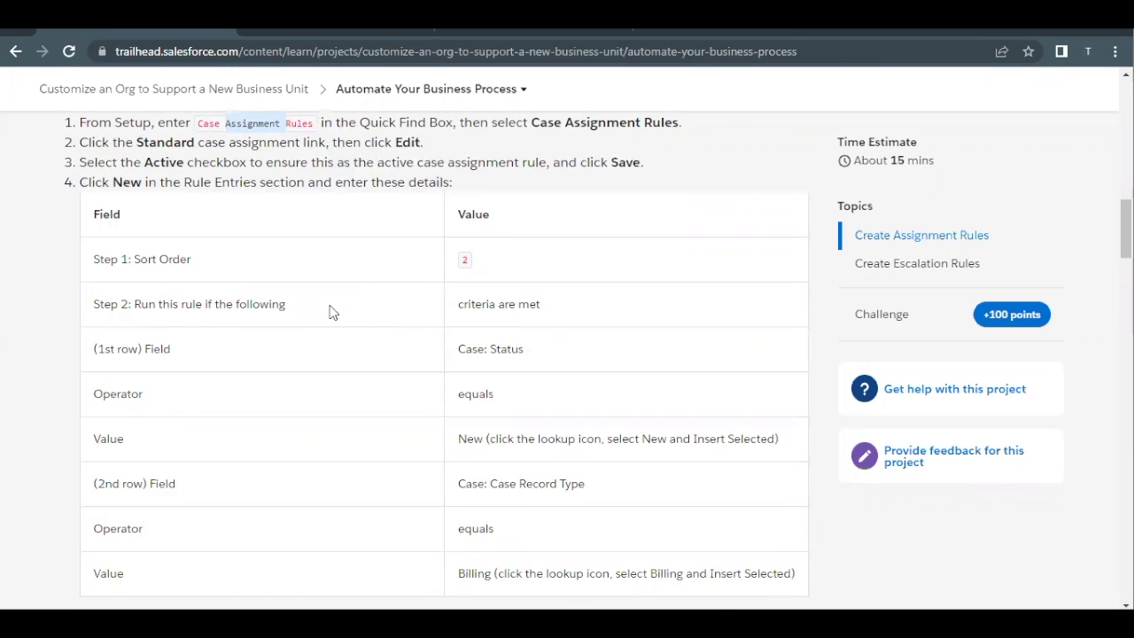
left_click(520, 304)
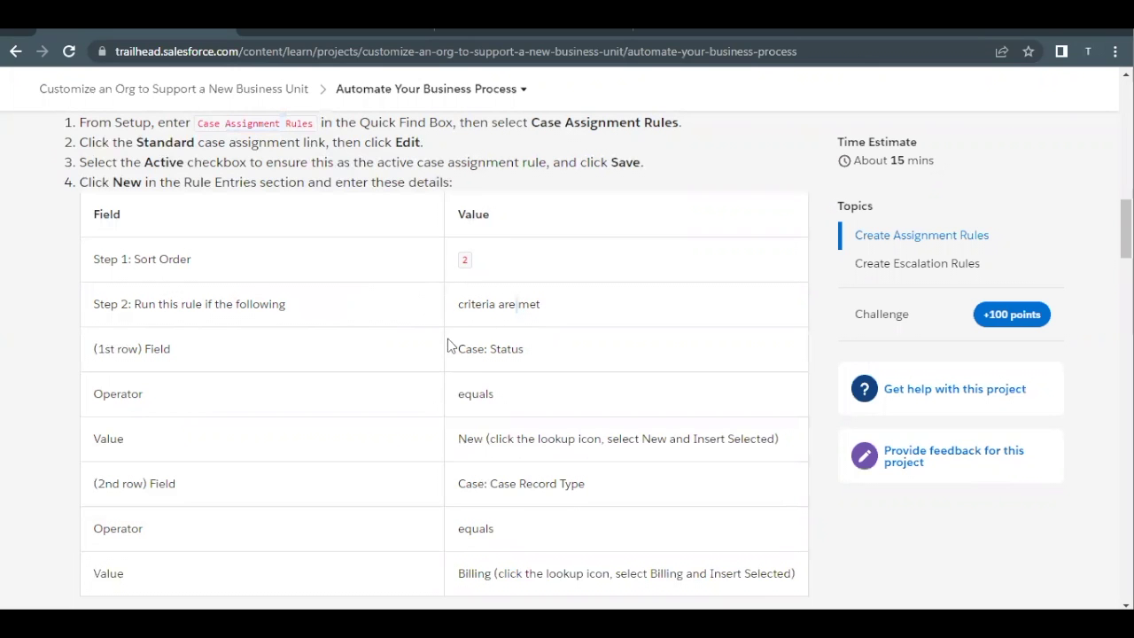
scroll(442, 350, "down", 1)
scroll(474, 337, "down", 1)
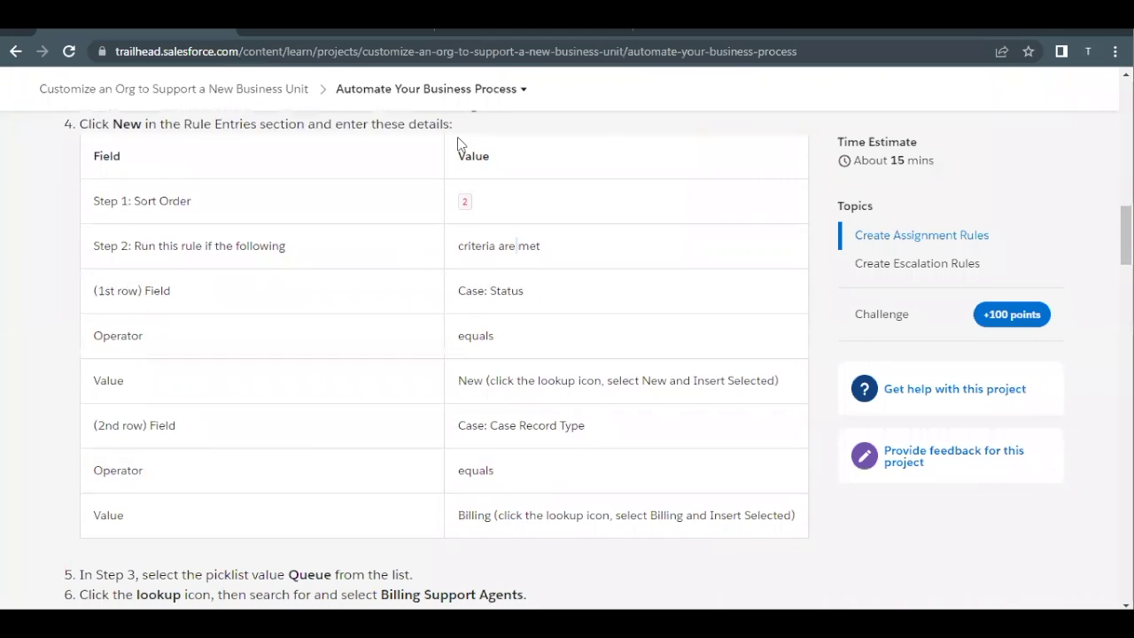
left_click_drag(511, 292, 485, 293)
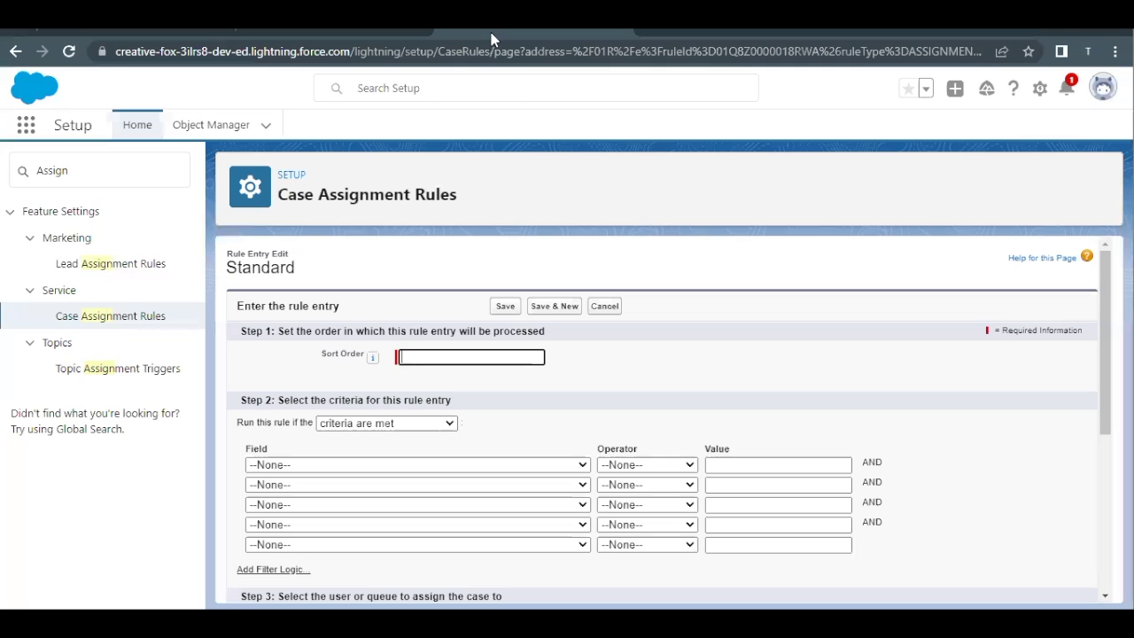
Switch back to Salesforce Setup and set the new rule entry's sort order to 2
left_click(492, 38)
left_click(430, 353)
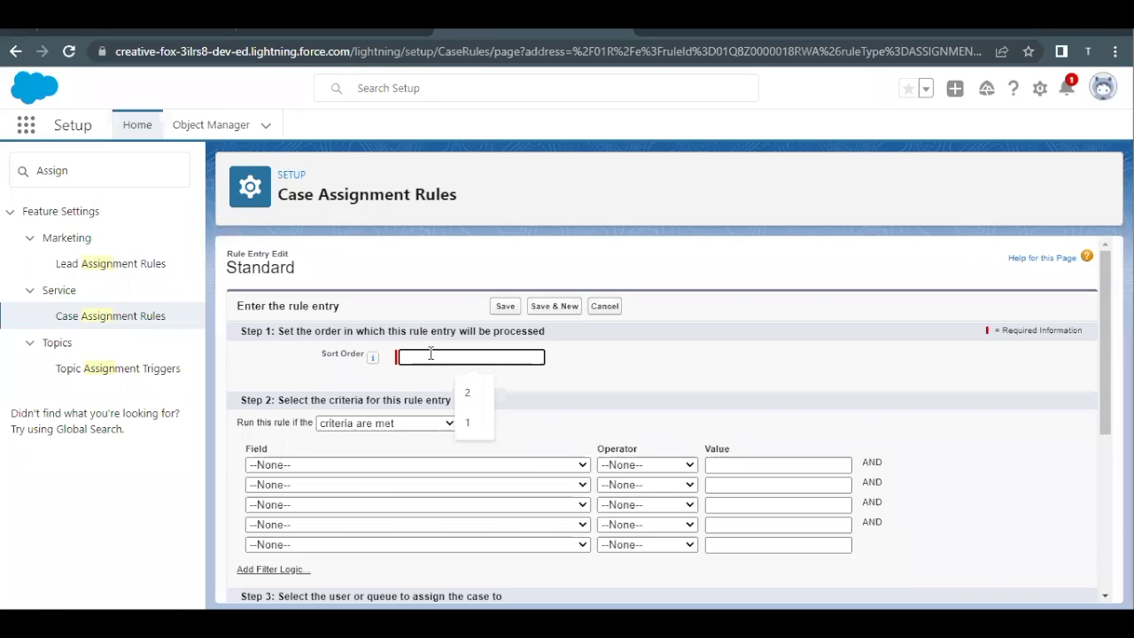
type("2")
left_click_drag(264, 425, 348, 434)
scroll(348, 434, "down", 1)
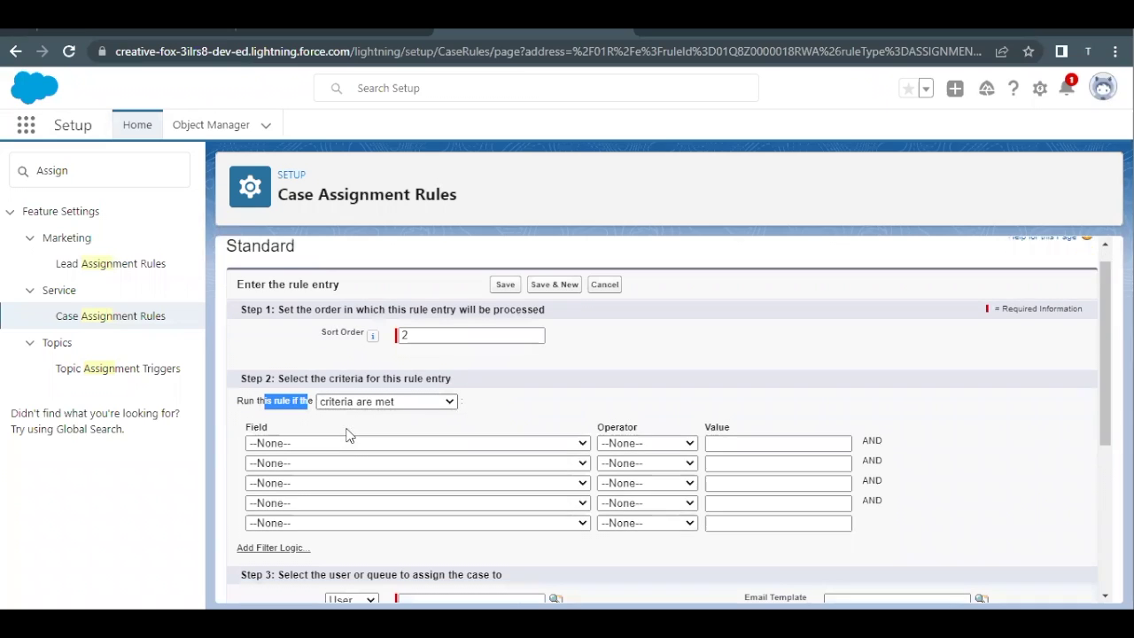
Set the first criterion of the rule entry to Case: Status equals New, inserting the value through its lookup
left_click(352, 409)
left_click(352, 311)
scroll(350, 410, "down", 1)
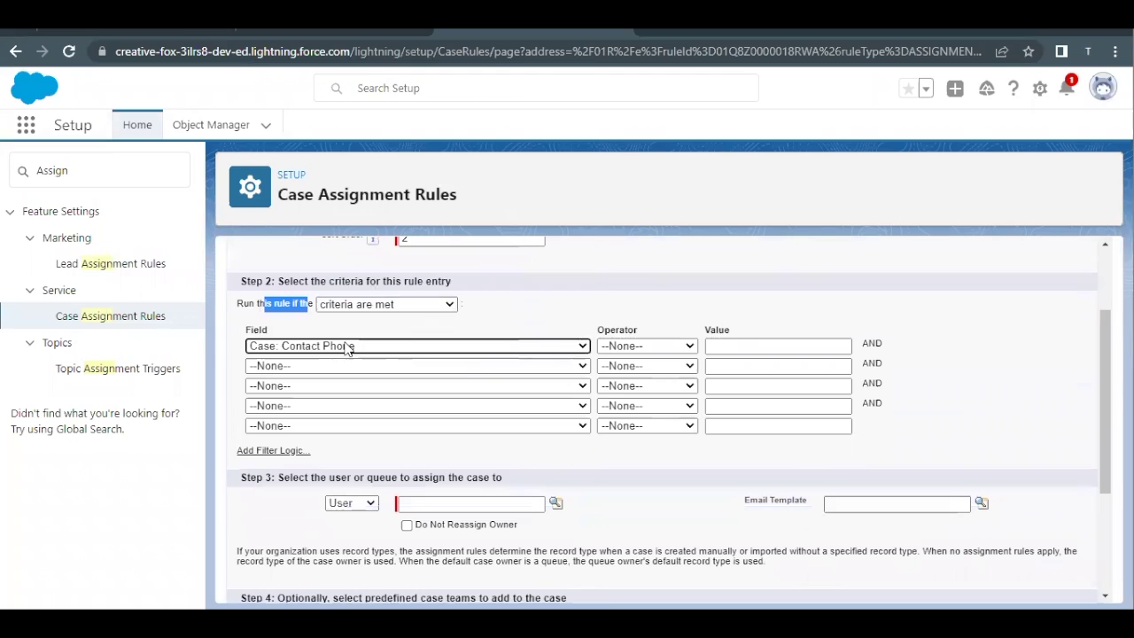
left_click(347, 346)
scroll(363, 292, "down", 5)
scroll(363, 292, "down", 1)
left_click(289, 221)
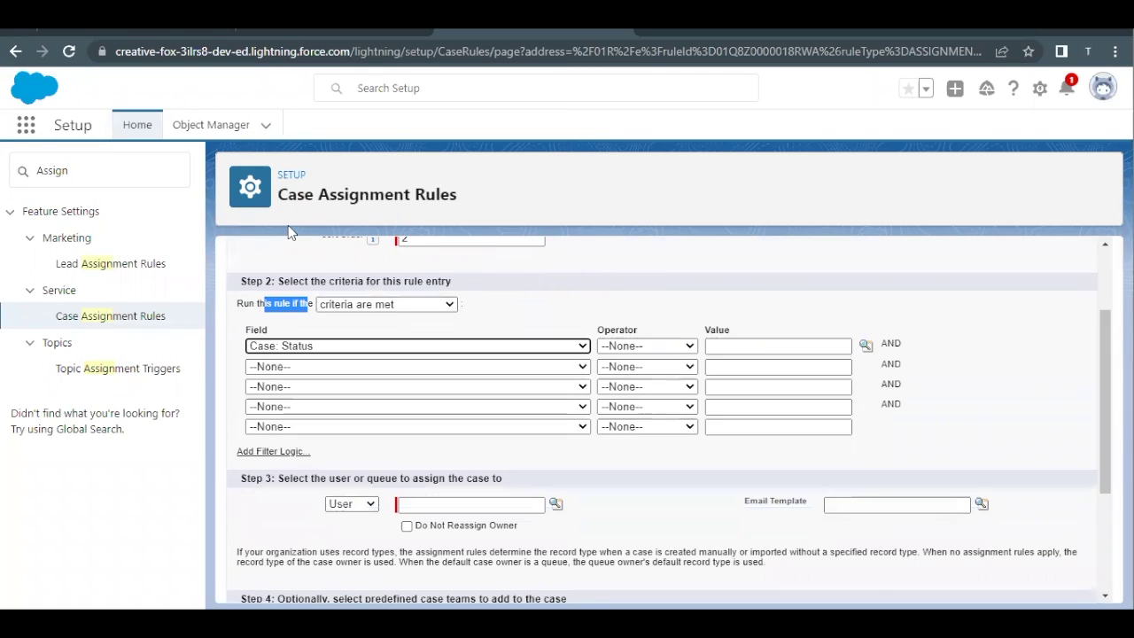
left_click(865, 346)
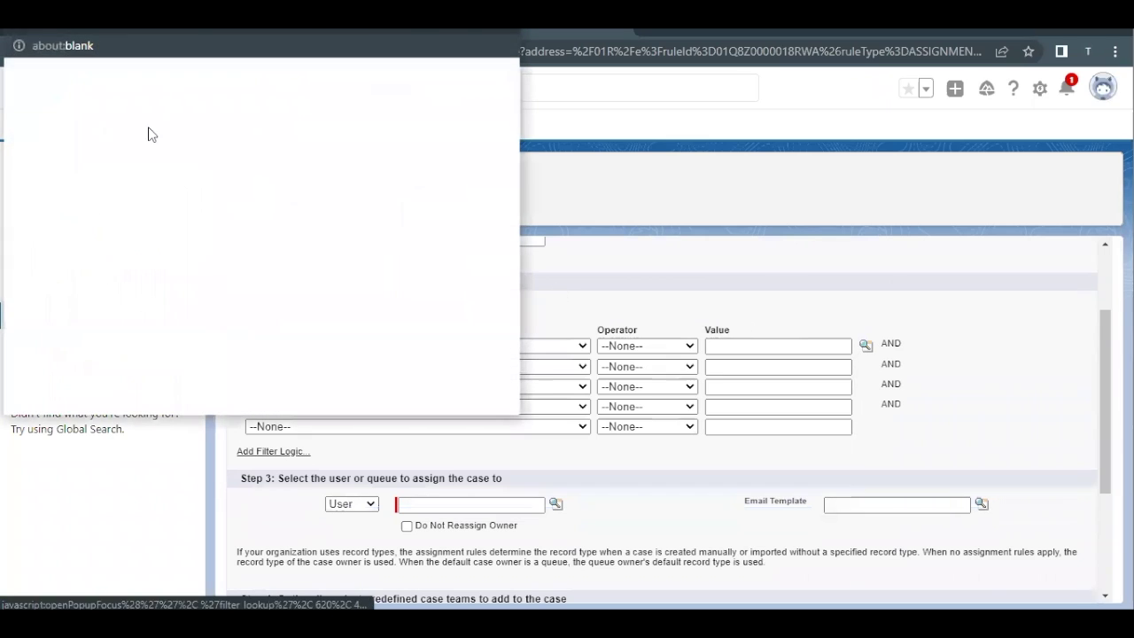
left_click(26, 171)
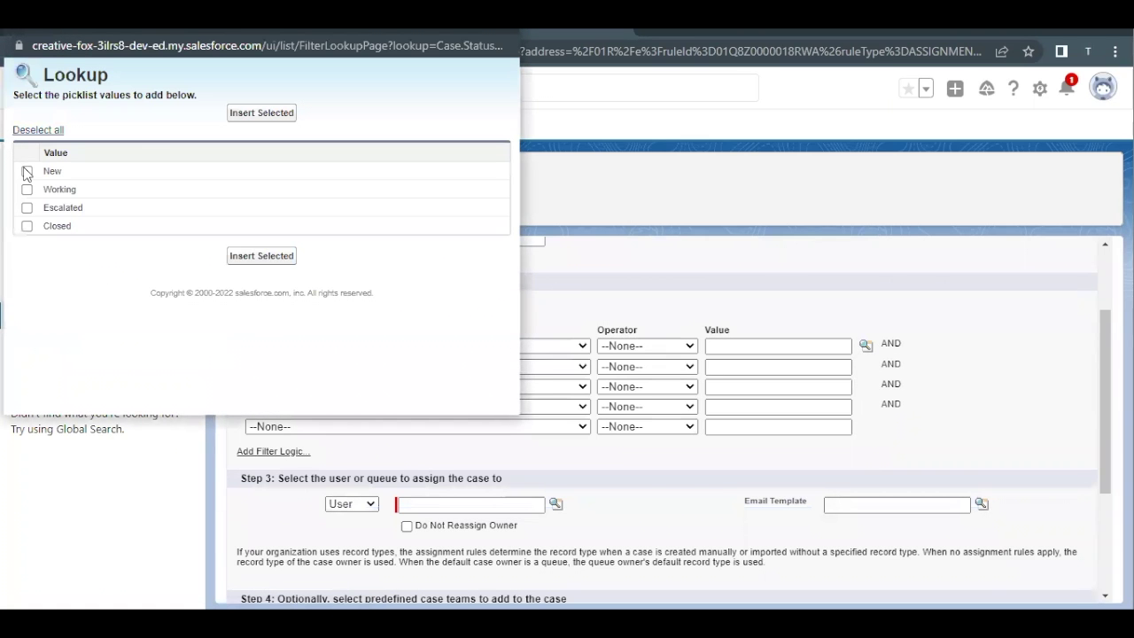
left_click(237, 117)
left_click(628, 347)
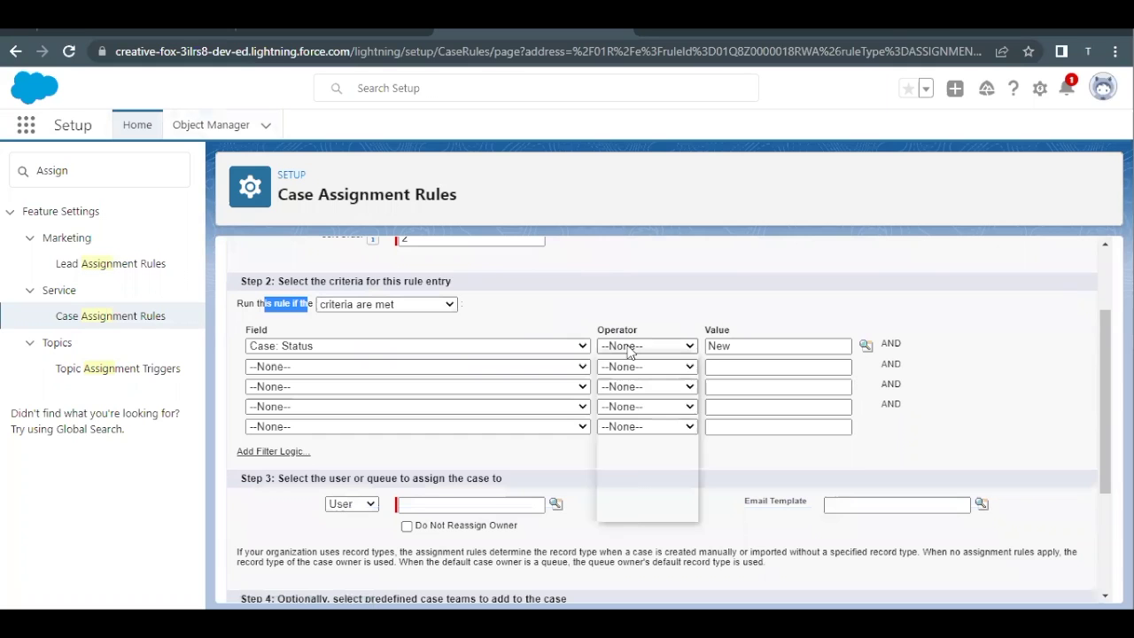
left_click(631, 372)
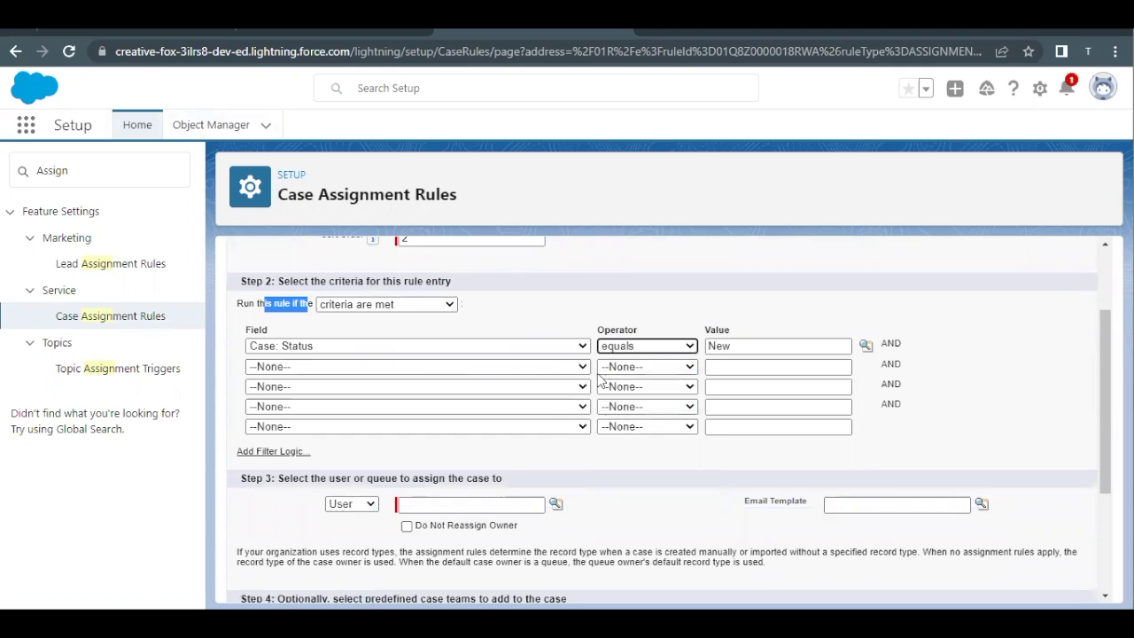
Set the second criterion to Case: Case Record Type equals Billing, inserting the value through its lookup
left_click(409, 364)
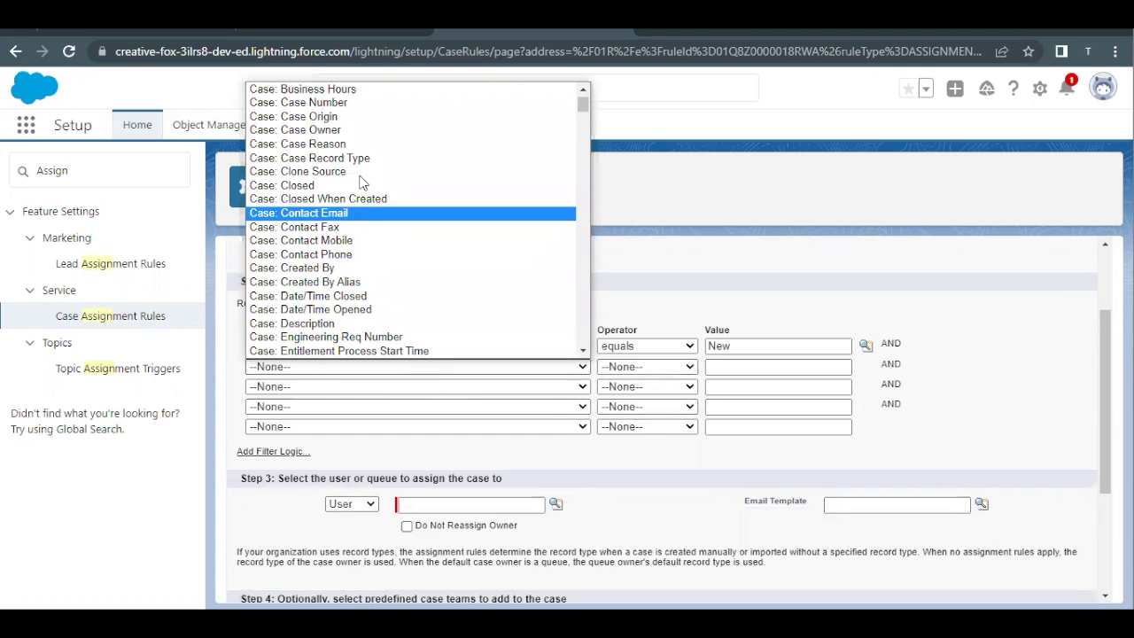
left_click(356, 159)
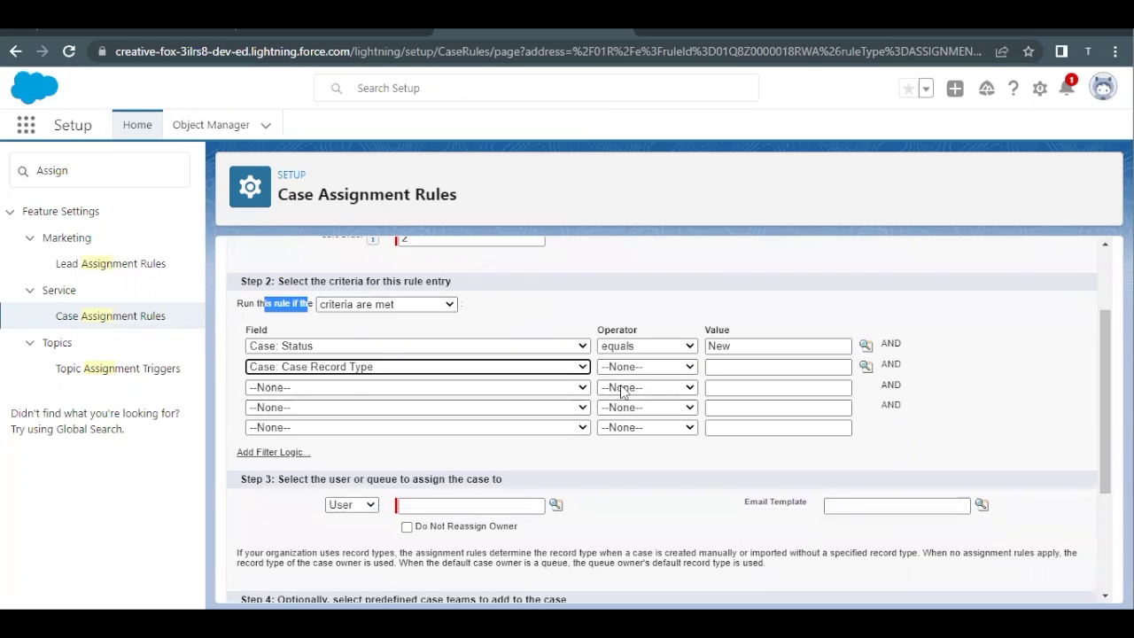
left_click(865, 366)
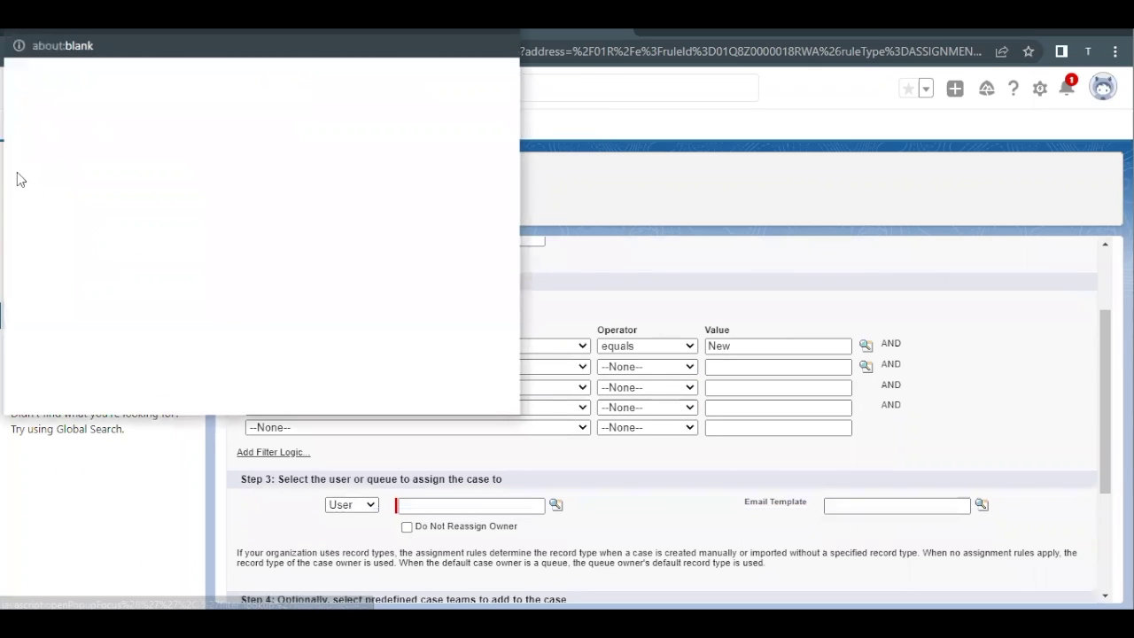
left_click(45, 191)
left_click(261, 115)
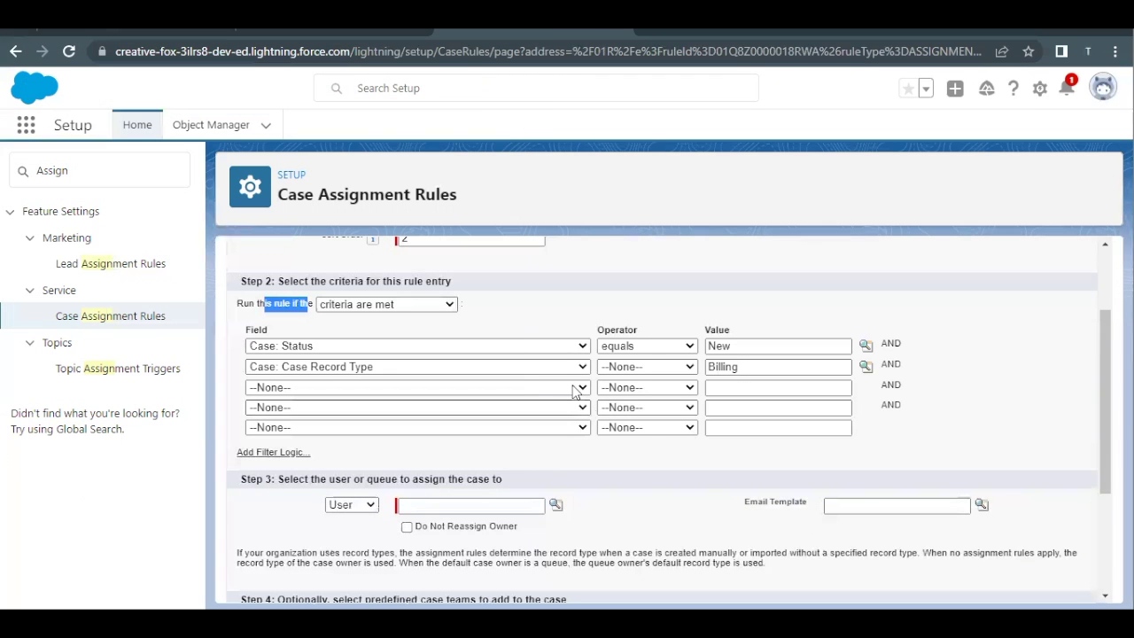
left_click(640, 367)
left_click(630, 391)
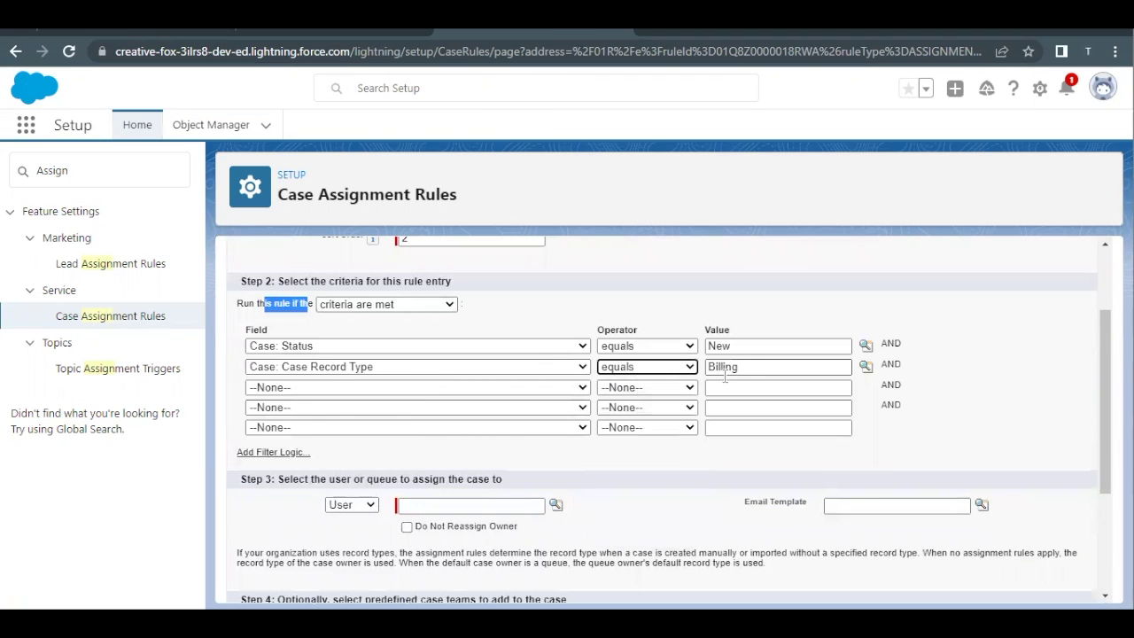
Review the two criteria and the Step 3 section, and check the Trailhead instructions on assigning the case to a queue
scroll(301, 367, "down", 2)
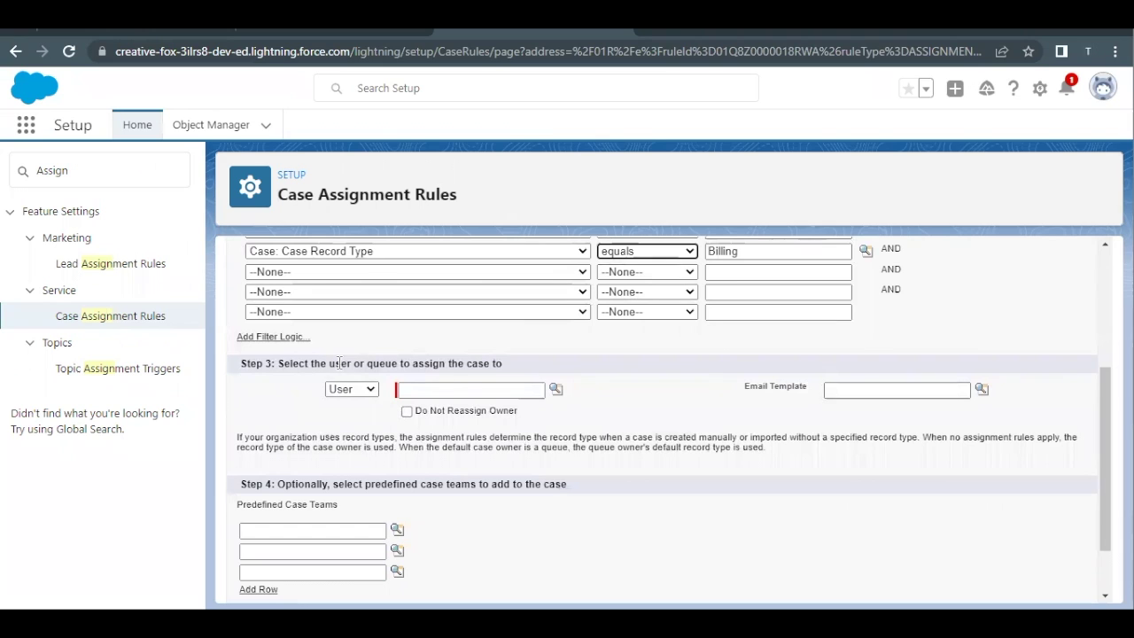
left_click_drag(489, 363, 434, 363)
left_click(432, 363)
scroll(432, 363, "up", 1)
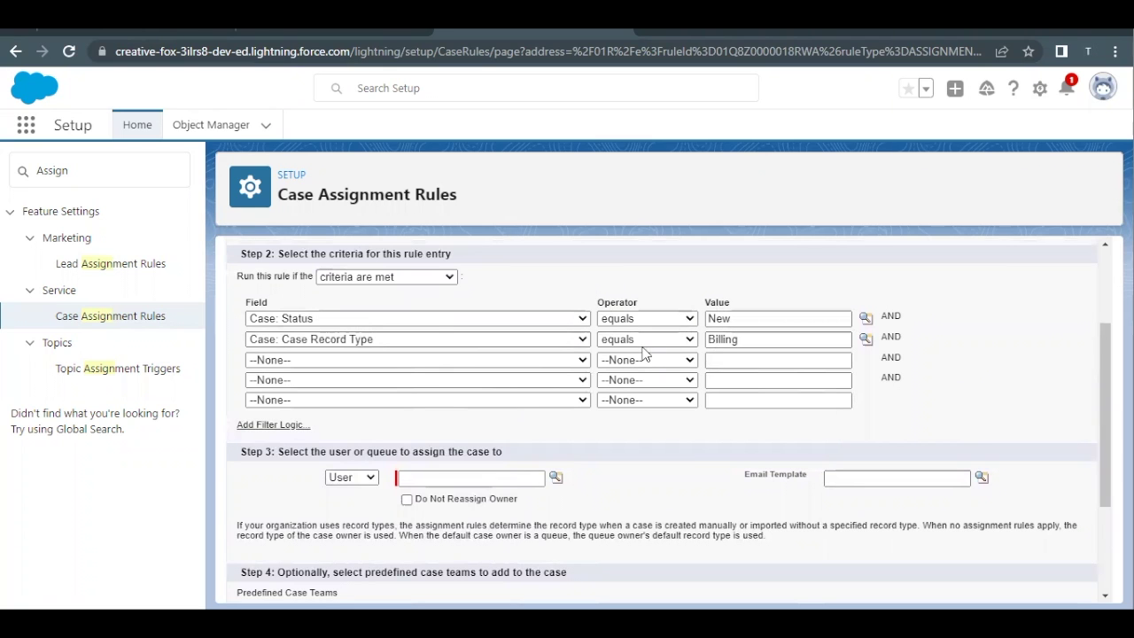
scroll(522, 464, "down", 1)
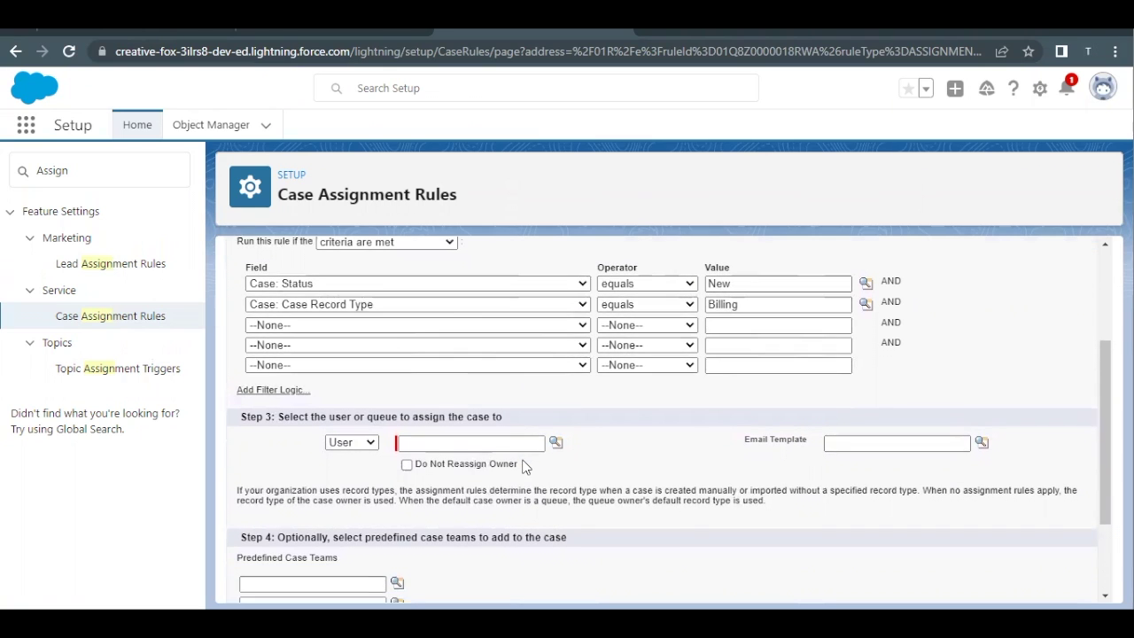
scroll(525, 466, "up", 1)
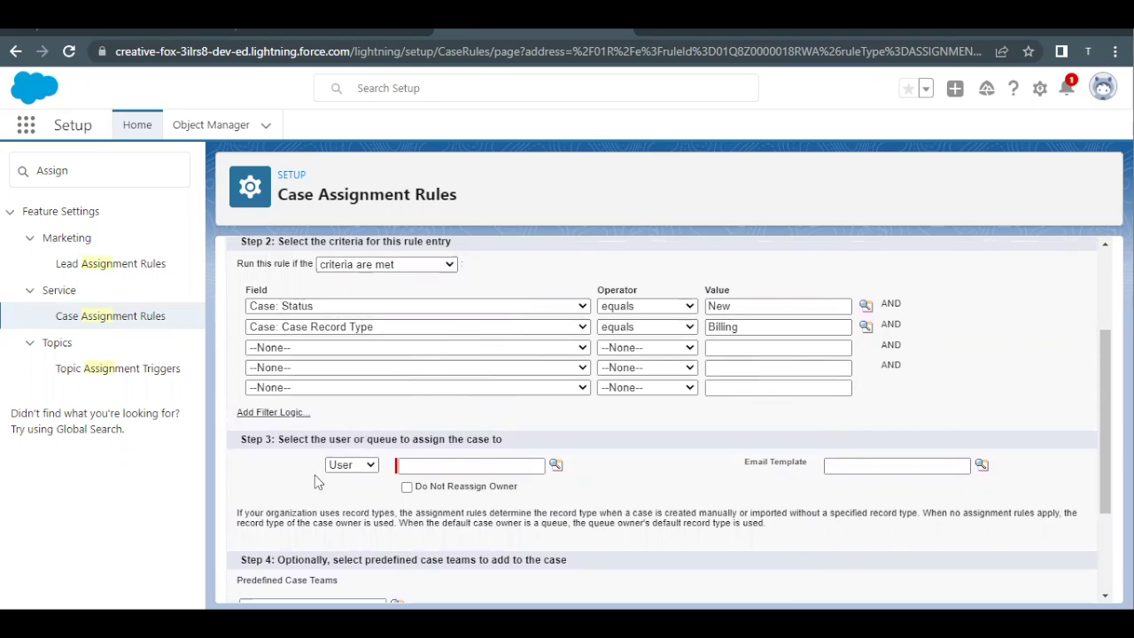
left_click(416, 471)
key("ctrl+Tab")
scroll(273, 378, "down", 3)
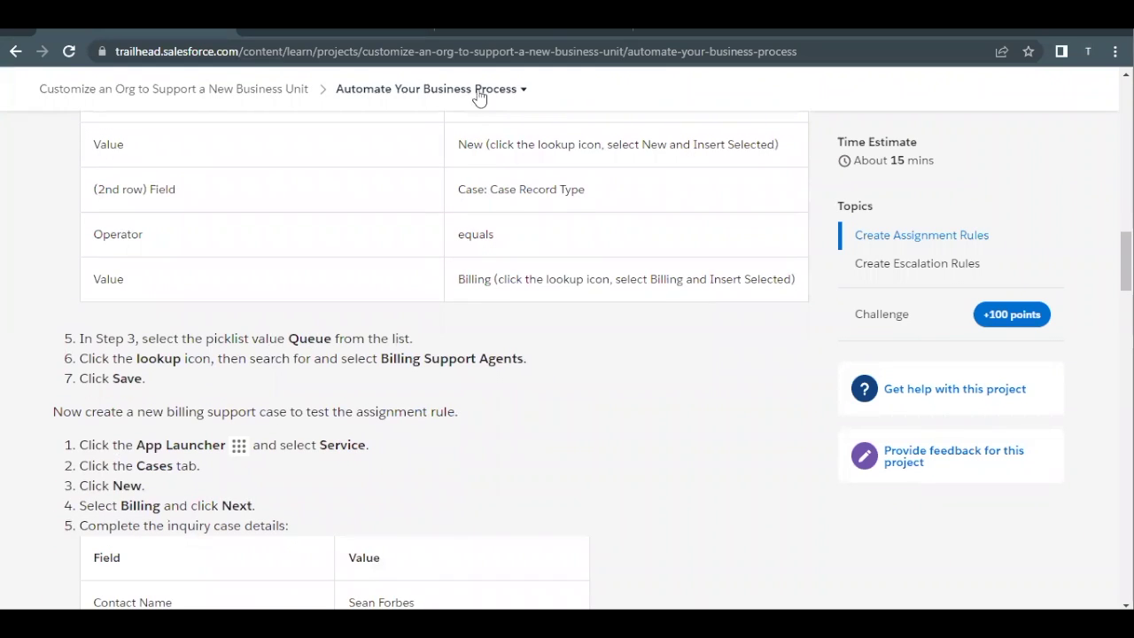
left_click(484, 34)
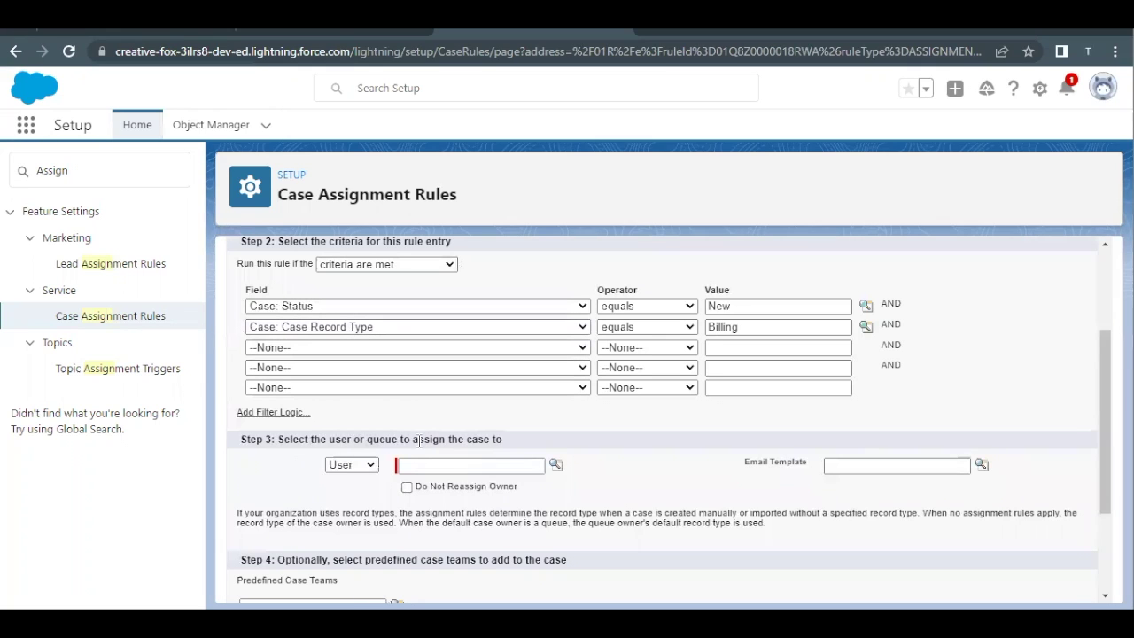
Set the rule entry's assignee type to Queue and choose the Billing Support Agents queue
left_click(372, 464)
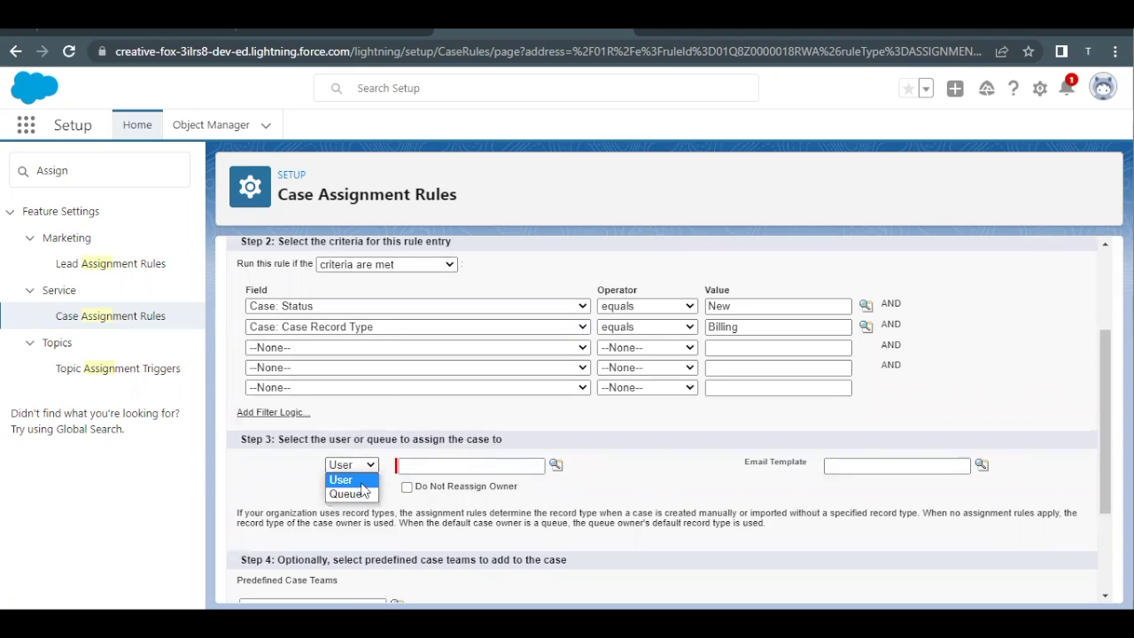
left_click(347, 493)
left_click(556, 466)
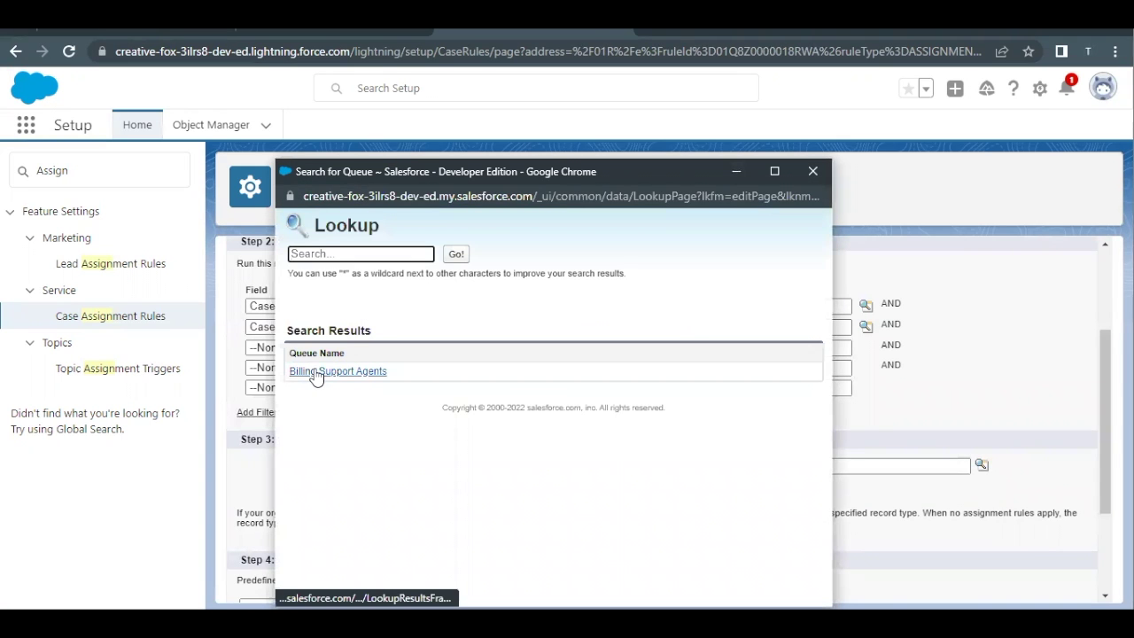
left_click(317, 371)
left_click(584, 453)
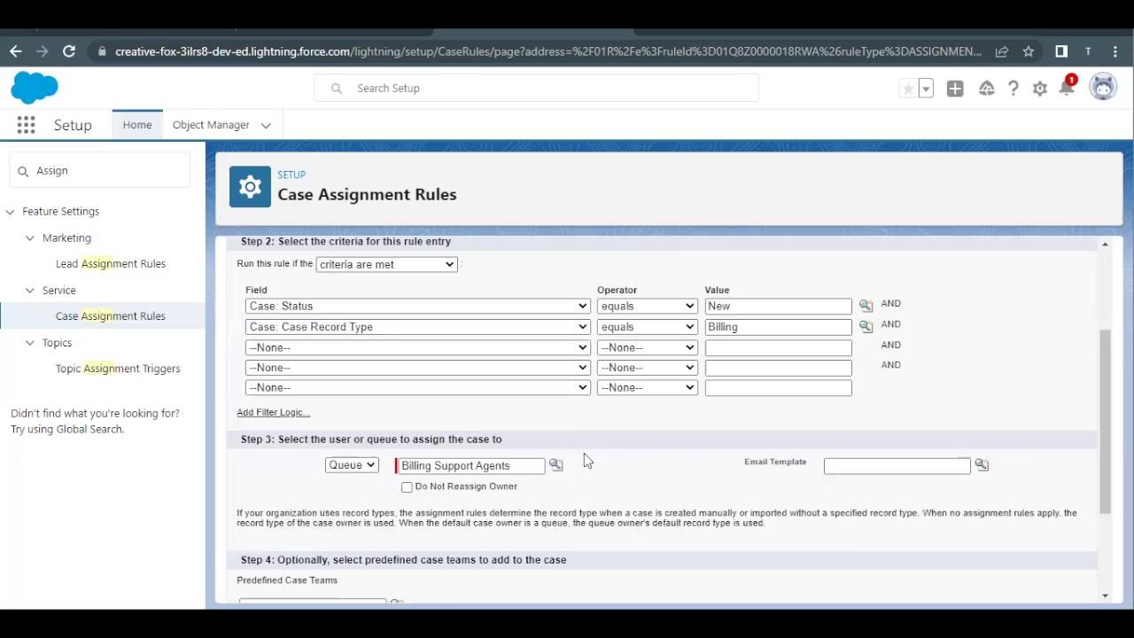
scroll(583, 453, "down", 1)
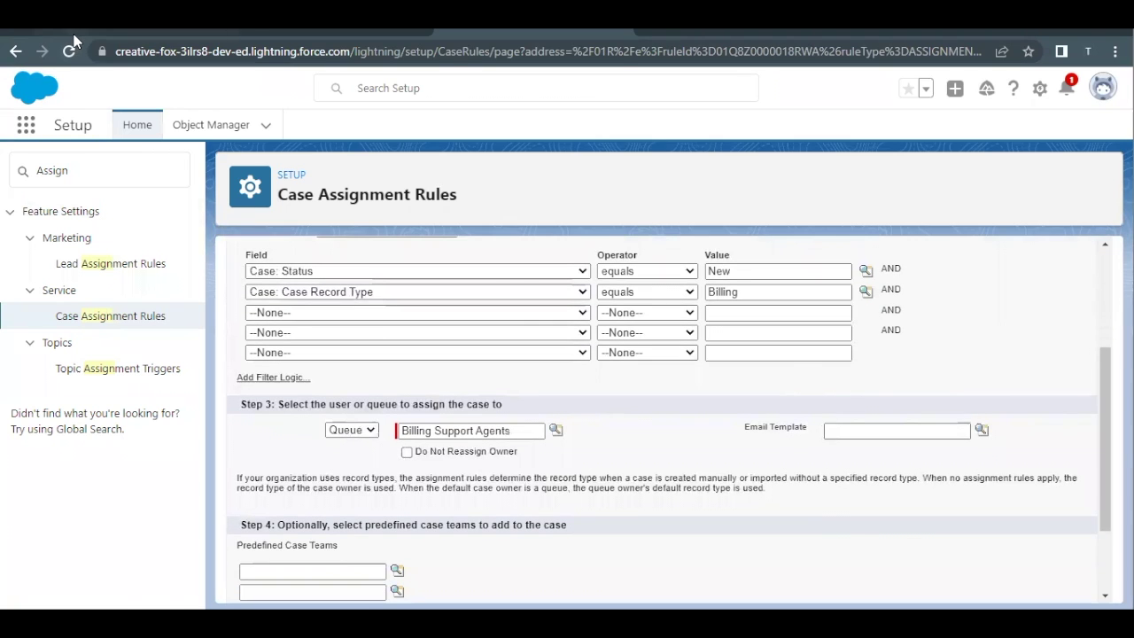
Check the remaining rule entry instructions on the Trailhead page, and save the rule entry in Salesforce
key("ctrl+Tab")
scroll(212, 313, "down", 2)
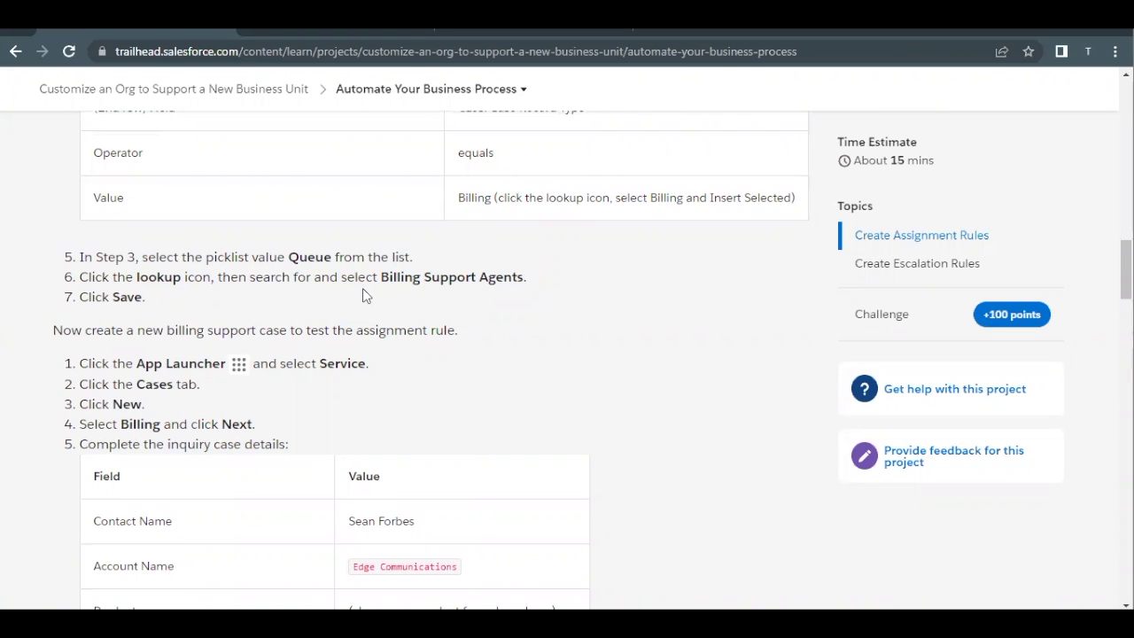
scroll(362, 288, "down", 1)
left_click(495, 32)
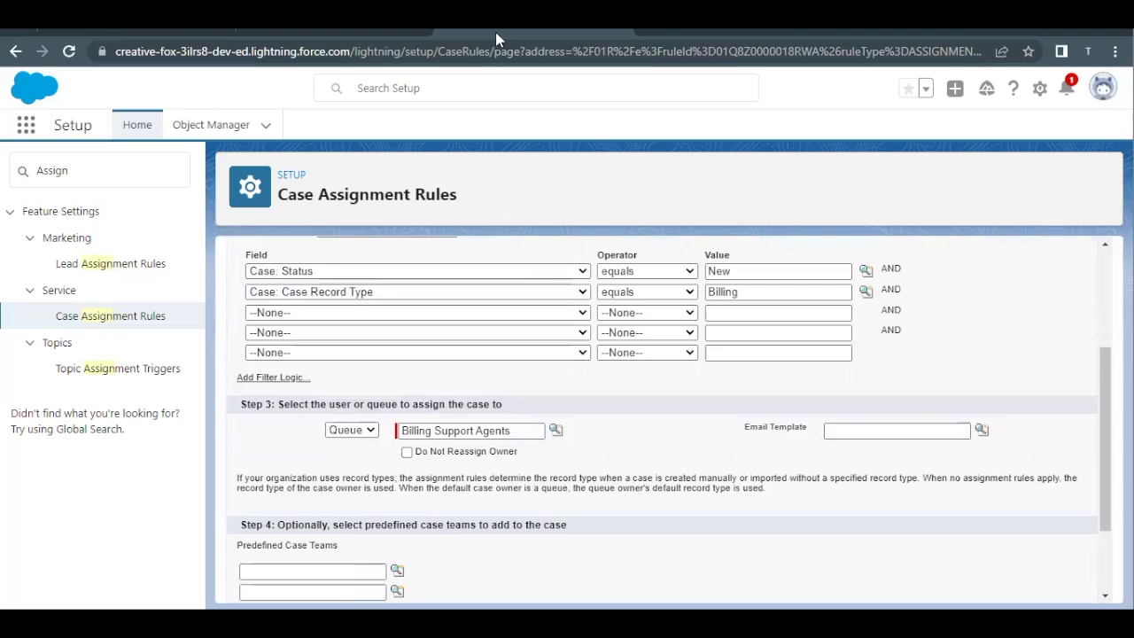
scroll(587, 337, "down", 2)
scroll(588, 336, "up", 2)
scroll(589, 337, "up", 3)
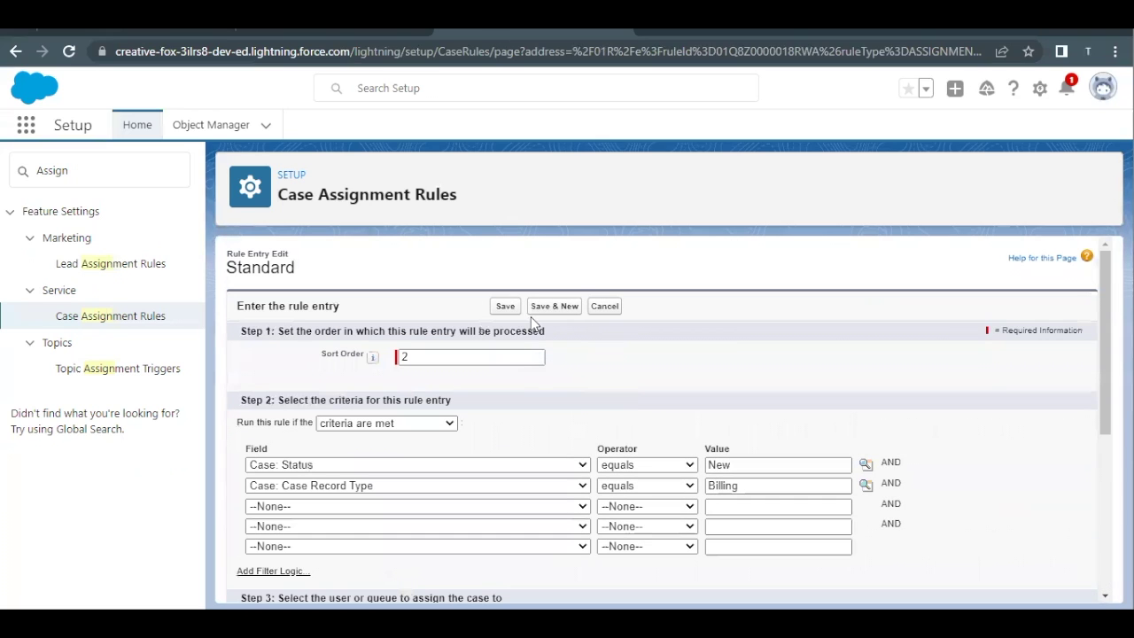
left_click(509, 305)
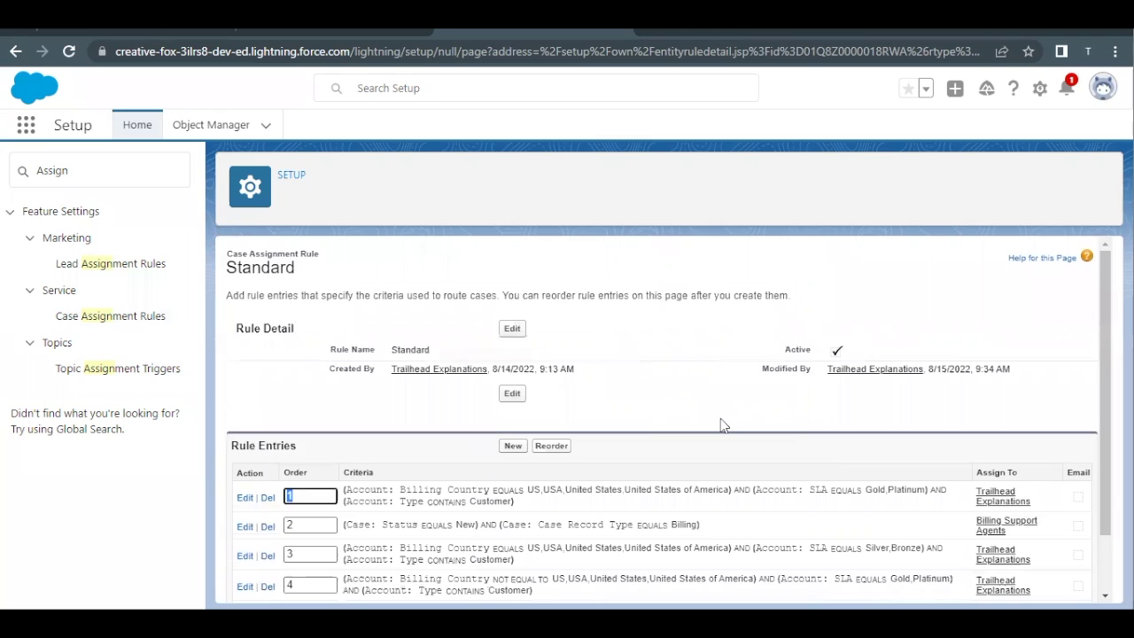
Review the Standard rule's entries, and read the Trailhead instructions for creating a billing support case to test the assignment rule
scroll(718, 425, "down", 1)
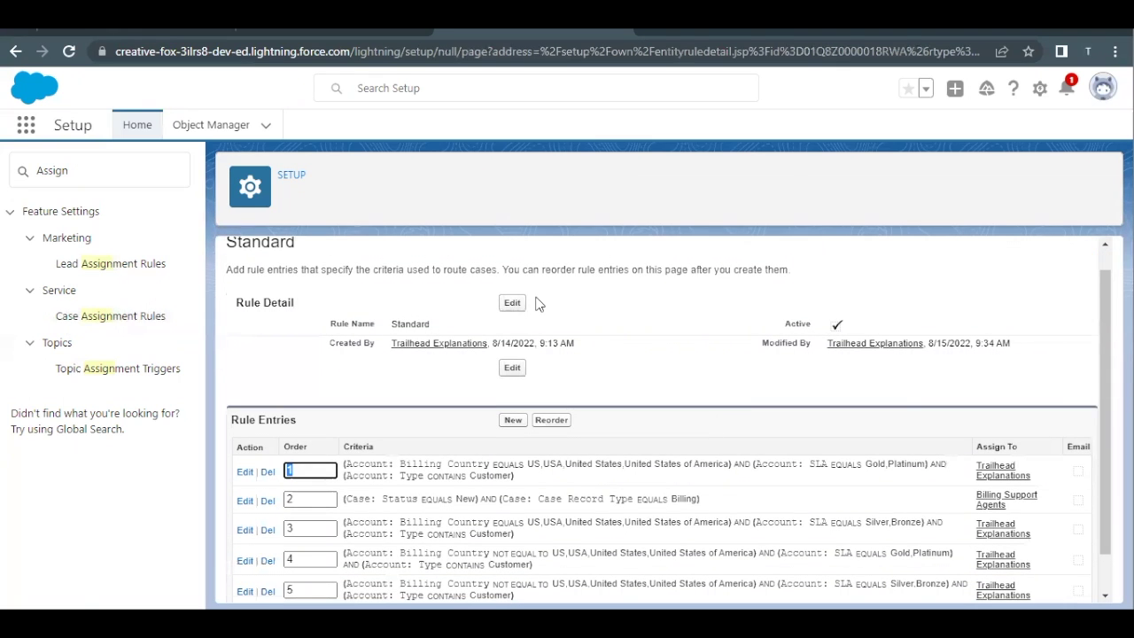
scroll(576, 301, "up", 1)
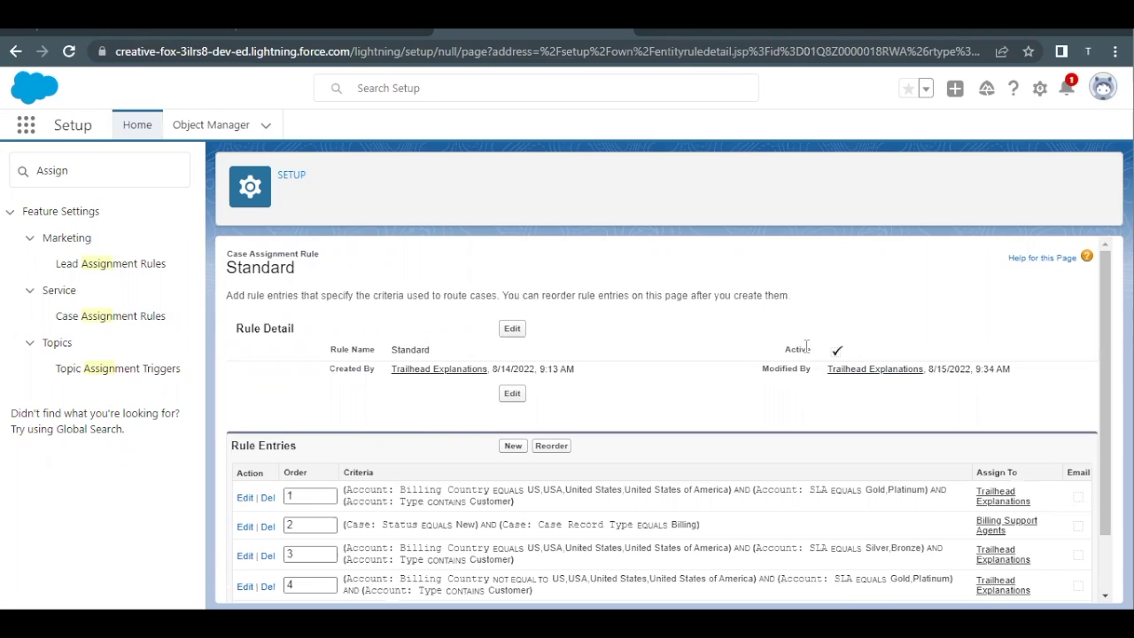
scroll(595, 319, "down", 1)
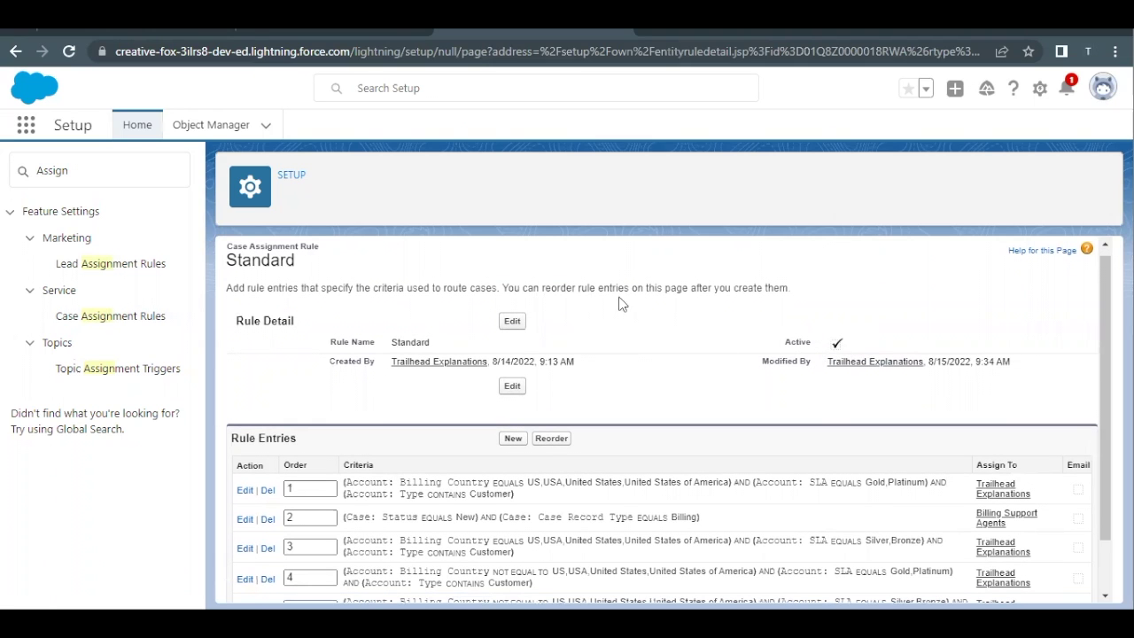
left_click(132, 39)
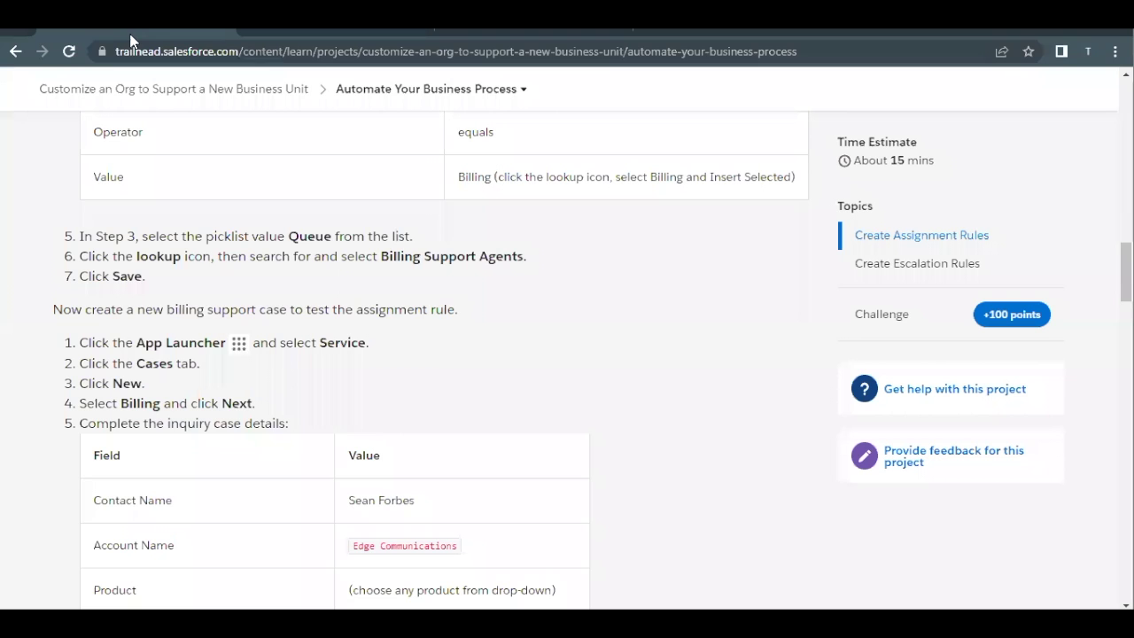
scroll(217, 317, "down", 1)
double_click(178, 317)
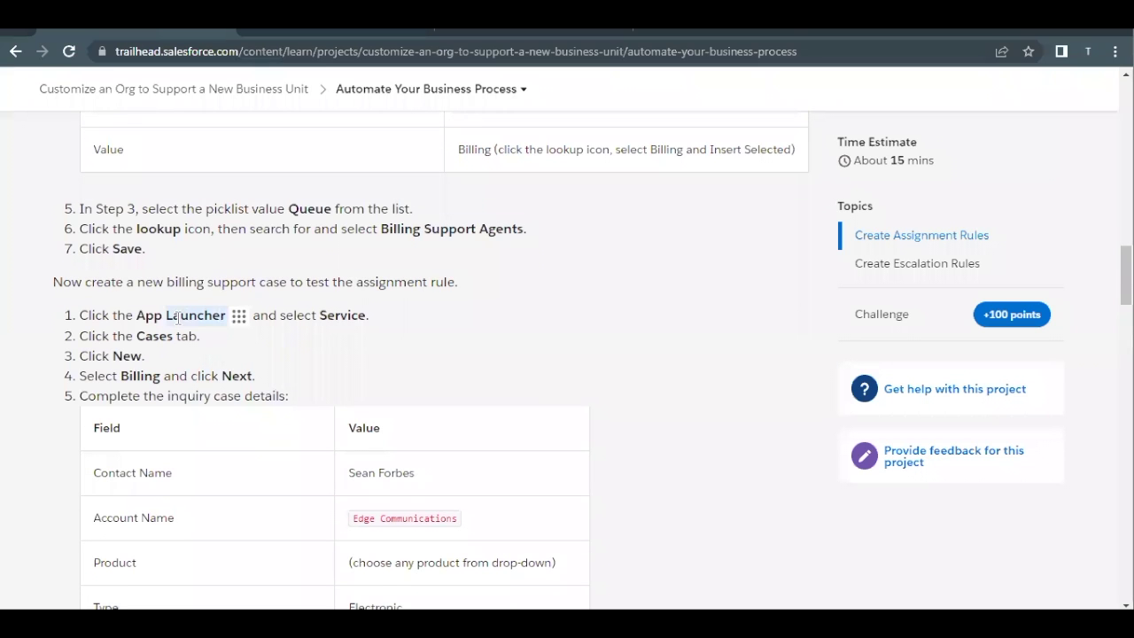
scroll(282, 316, "down", 1)
double_click(332, 274)
scroll(156, 293, "down", 1)
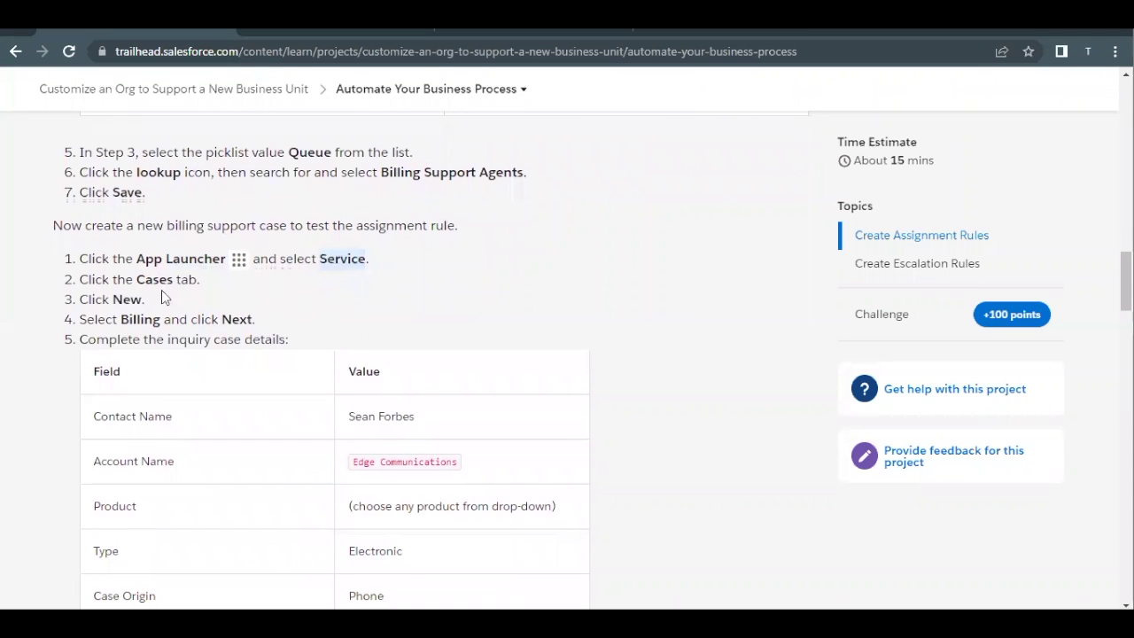
scroll(132, 301, "down", 1)
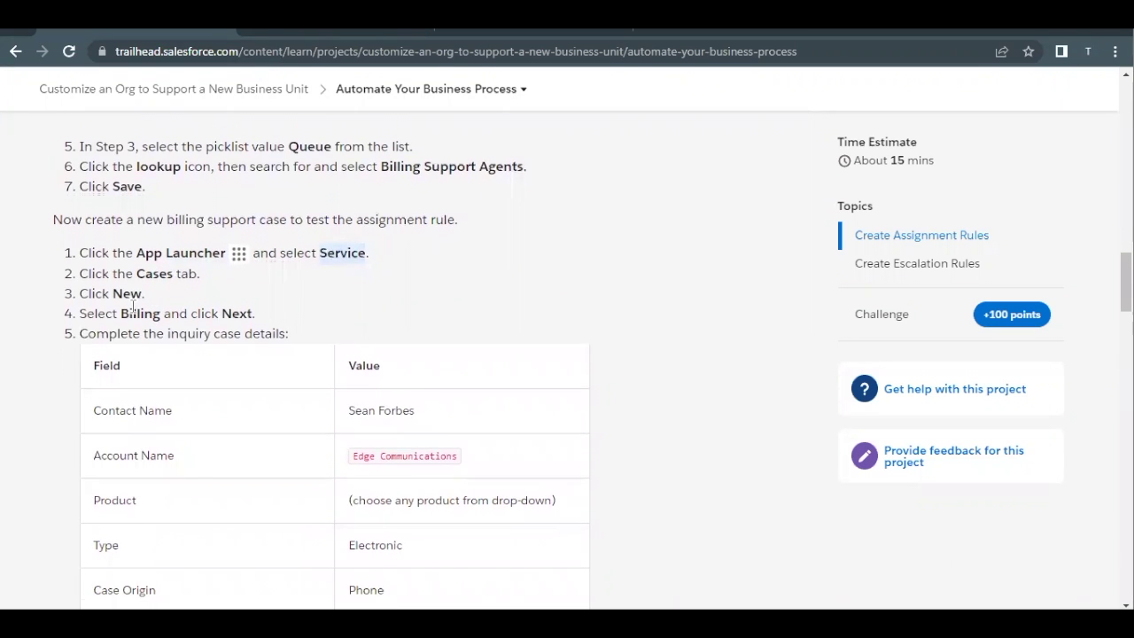
left_click(131, 295)
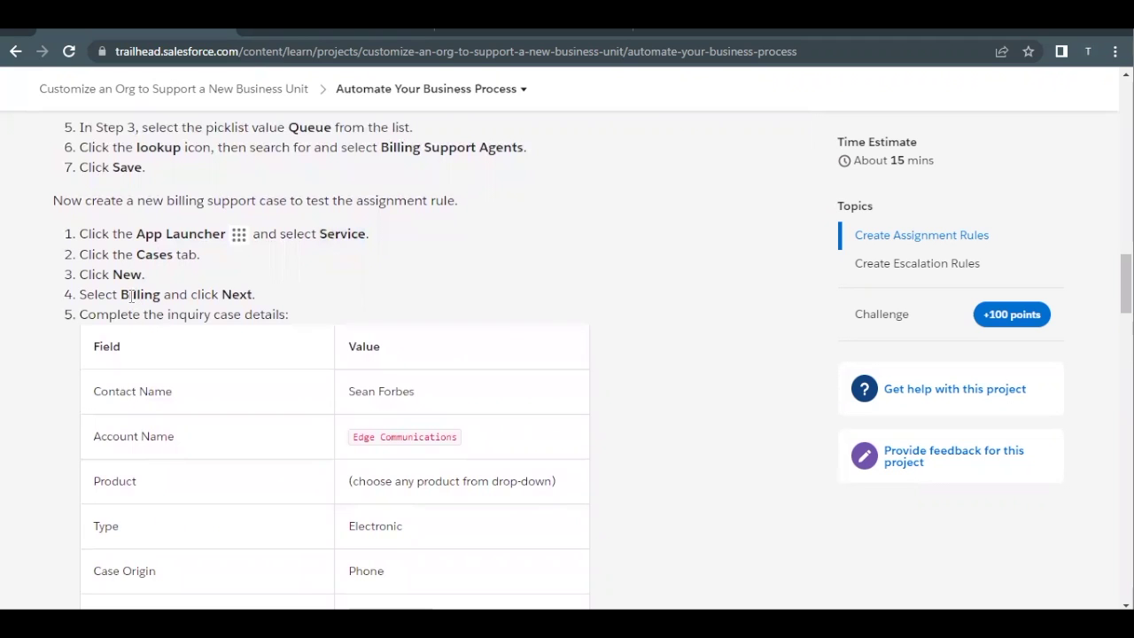
Check the test case details on the Trailhead page, switch to Salesforce, and open Cases in the Service app
scroll(261, 212, "down", 1)
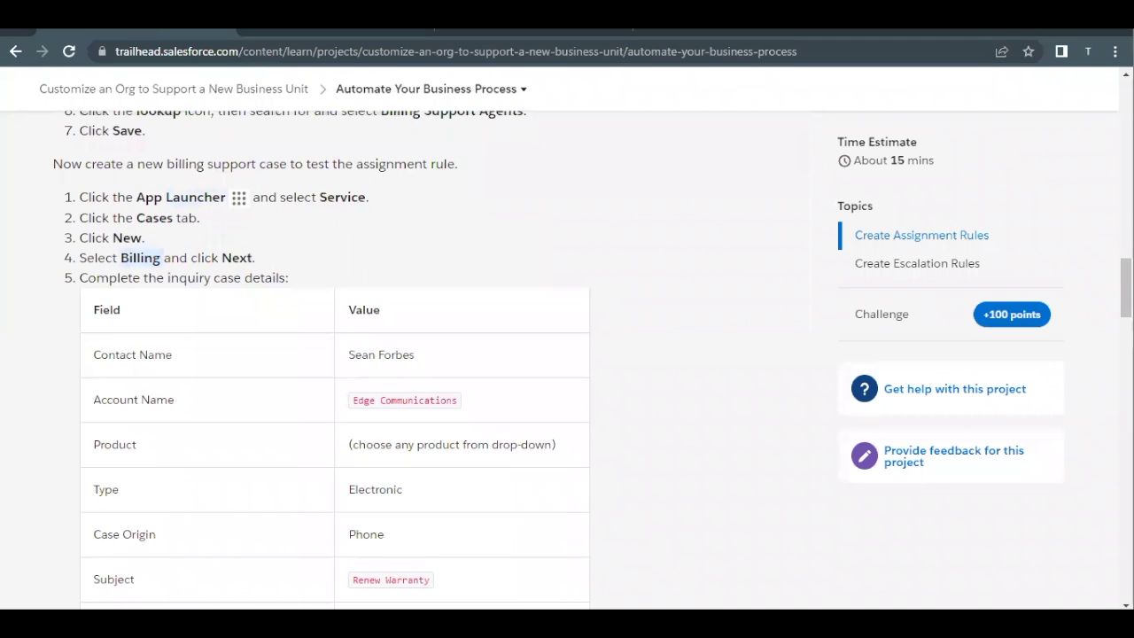
left_click(372, 39)
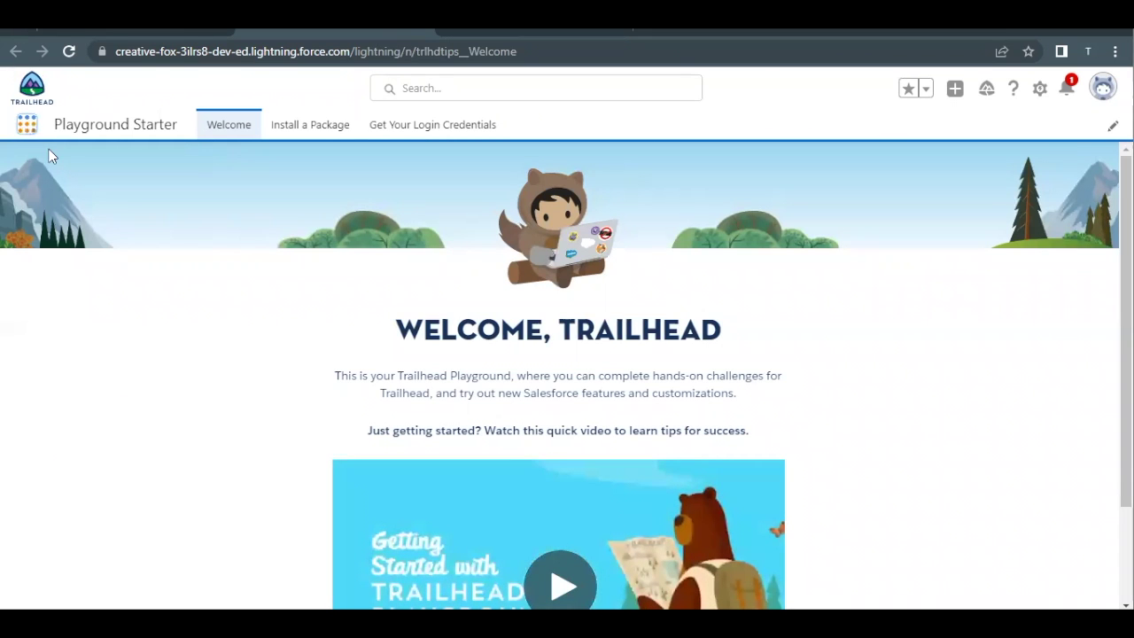
type("ser")
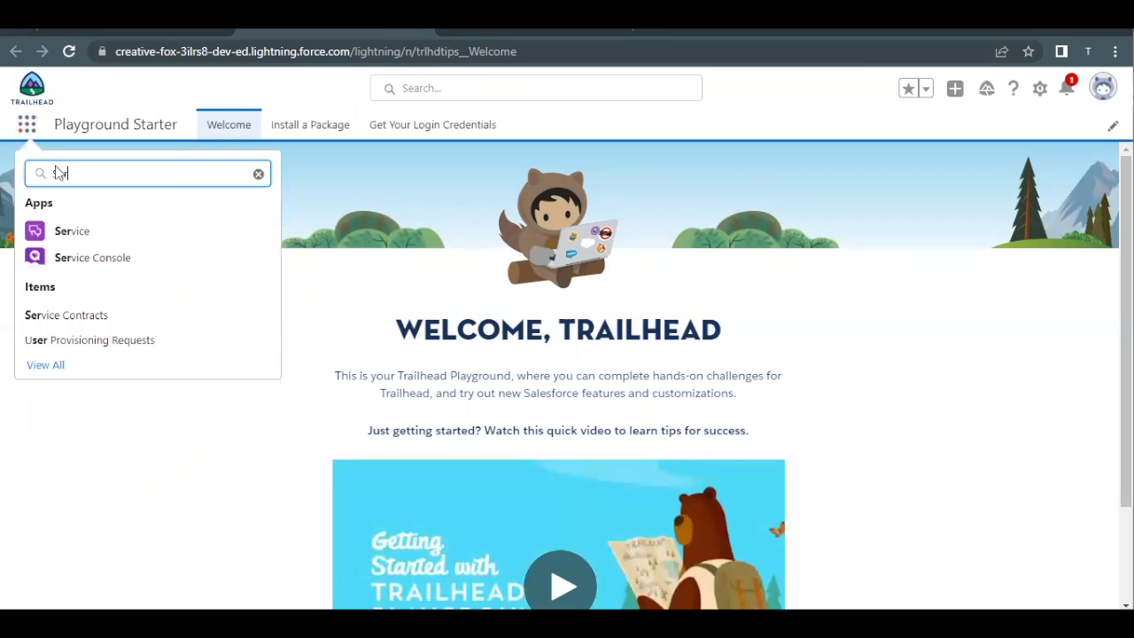
left_click(80, 236)
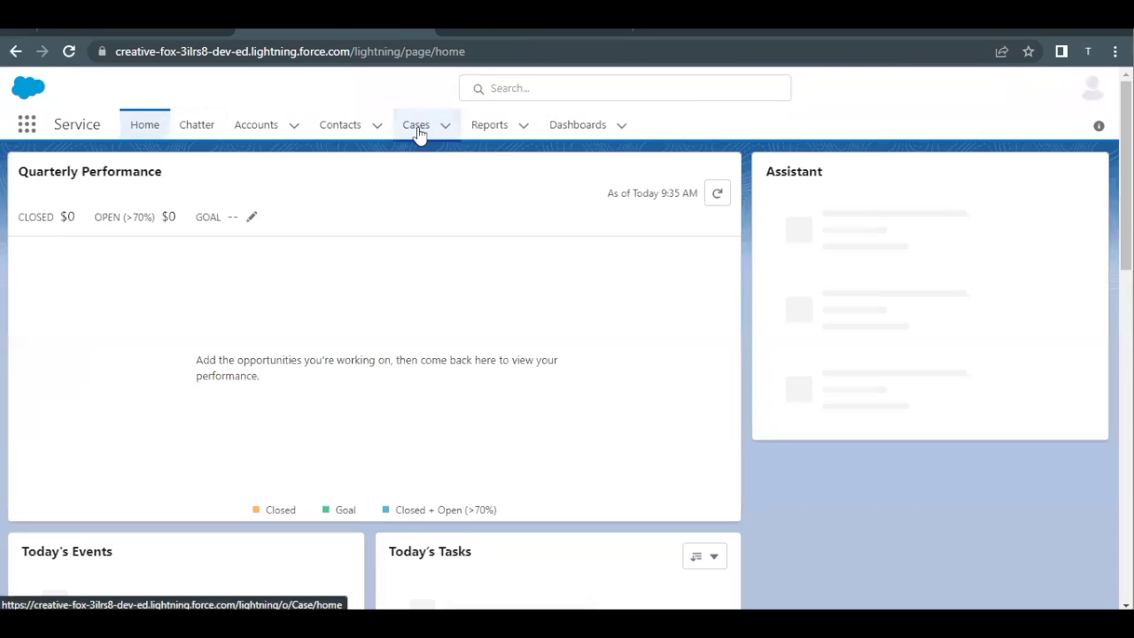
left_click(406, 131)
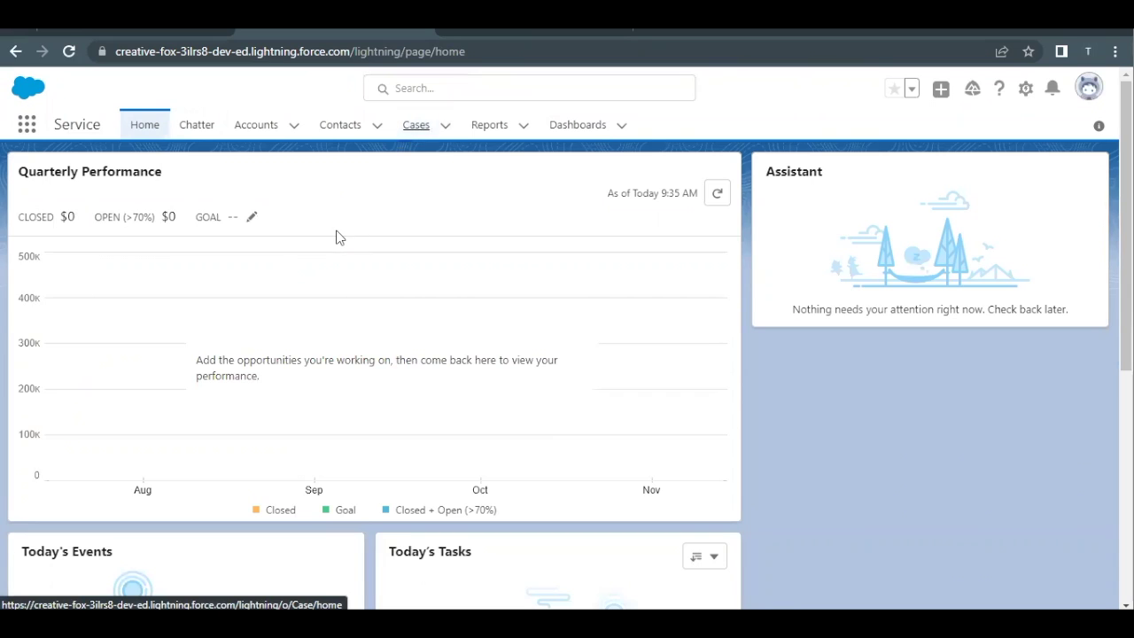
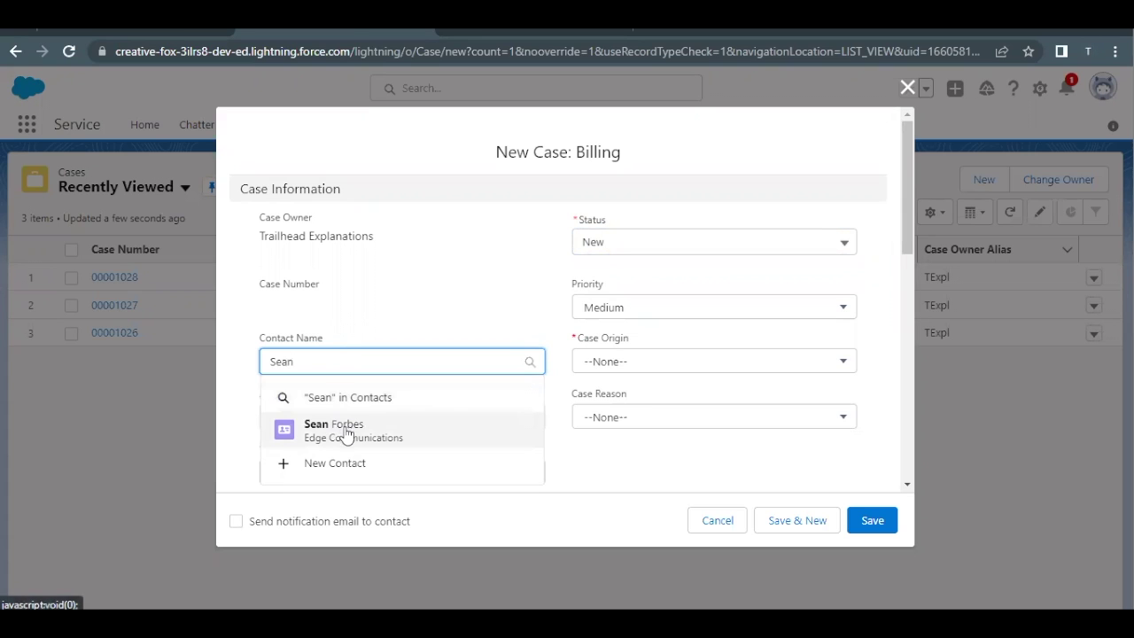
Fill in the new Billing case's contact as listed in the Trailhead table and set the account to Edge Communications
left_click(345, 431)
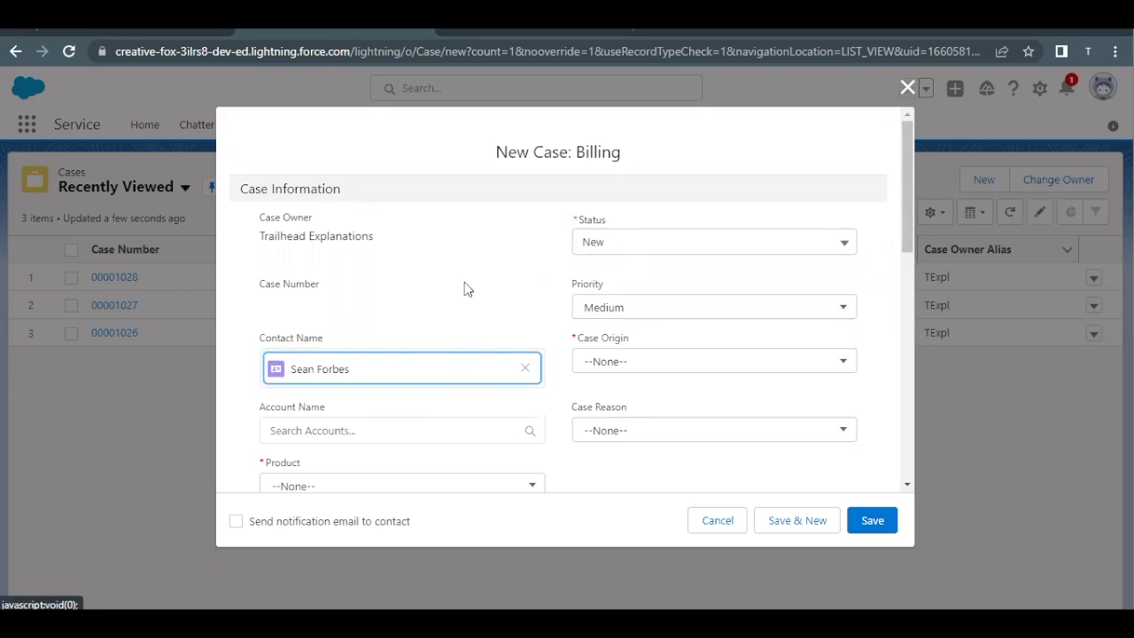
scroll(463, 286, "down", 2)
left_click(328, 301)
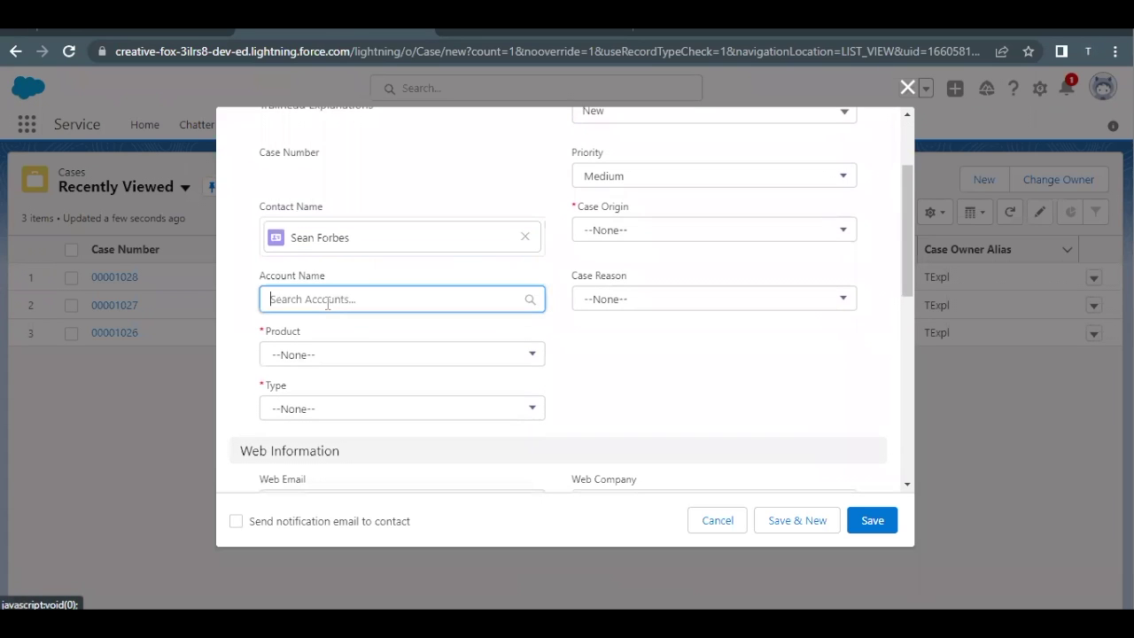
left_click(73, 34)
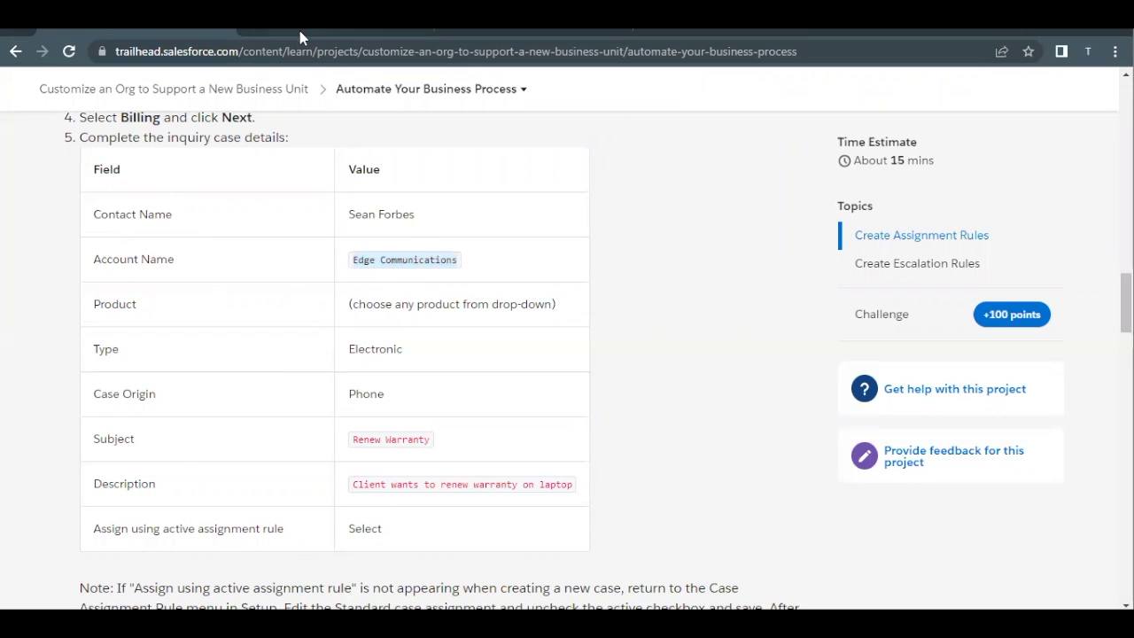
left_click(372, 35)
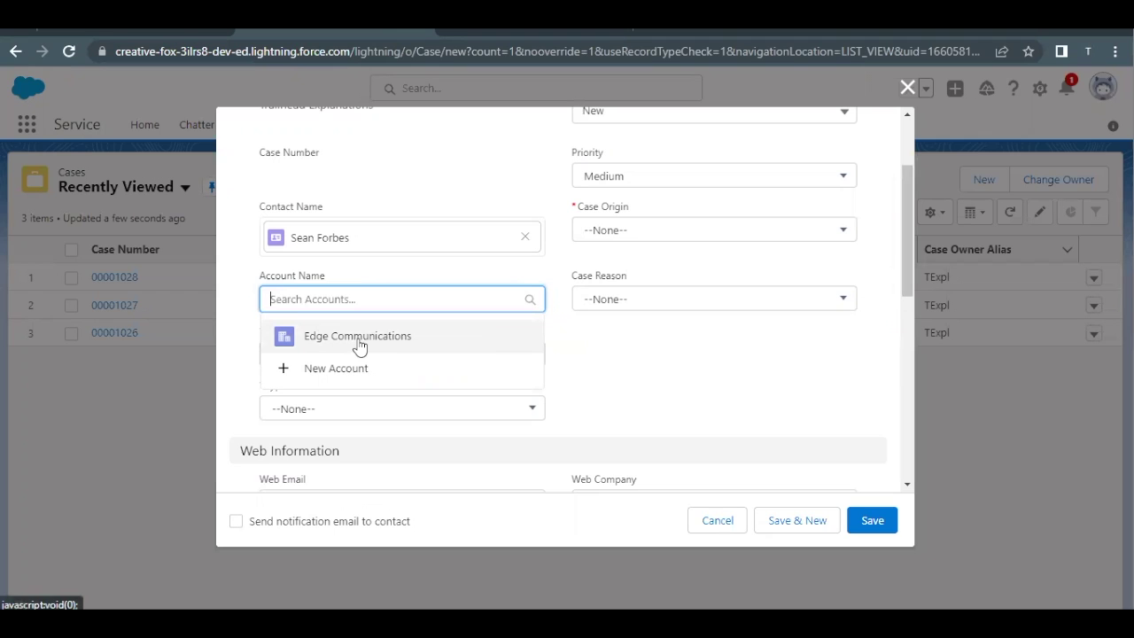
left_click(359, 341)
scroll(253, 265, "down", 1)
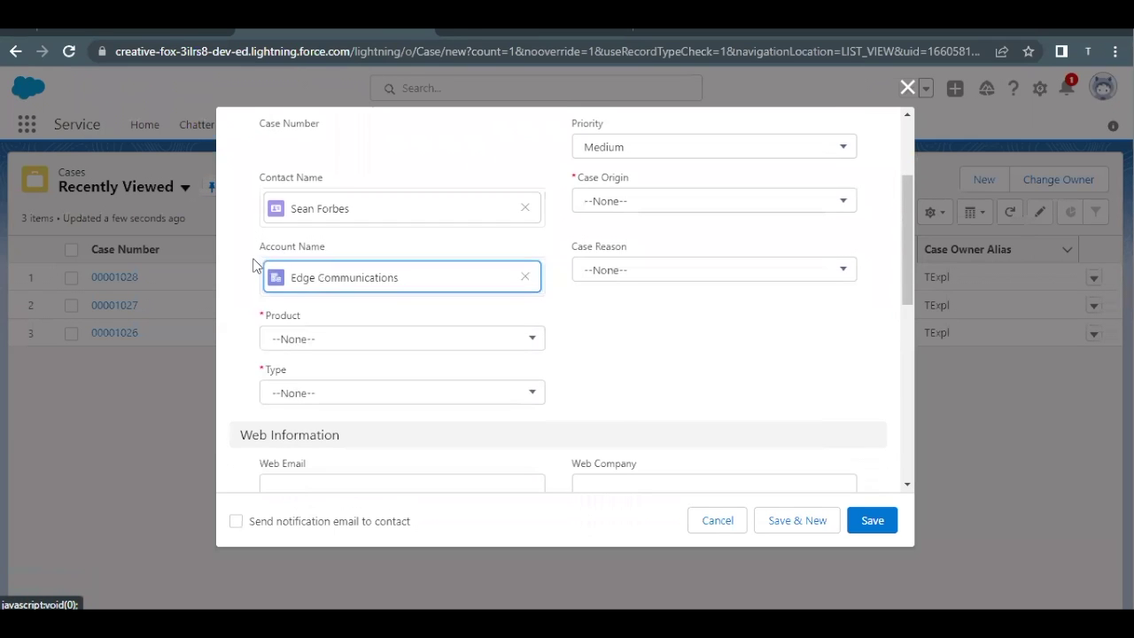
Check the required product and type on the Trailhead page, and set Product to GC1040 and Type to Electronic
left_click(116, 31)
scroll(313, 338, "down", 1)
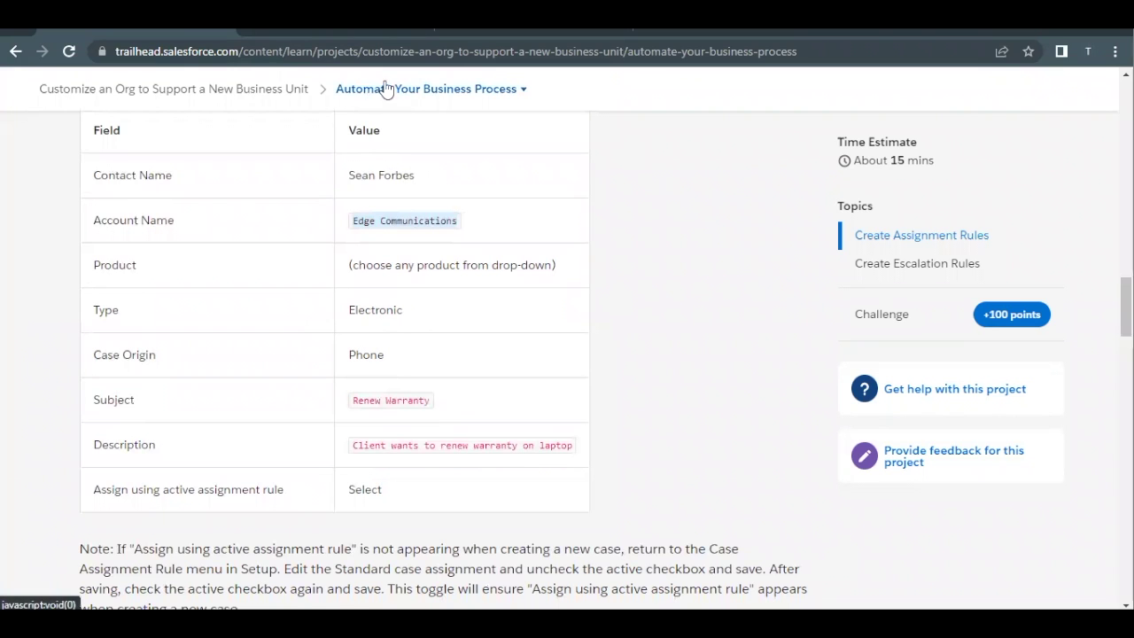
left_click(372, 34)
left_click(484, 345)
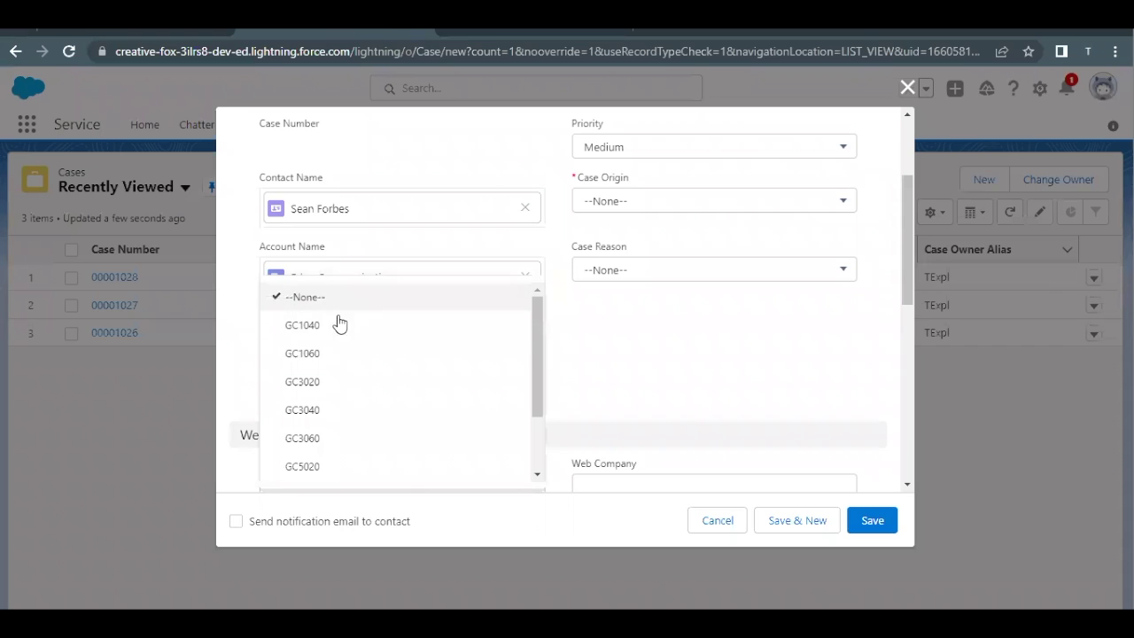
left_click(335, 328)
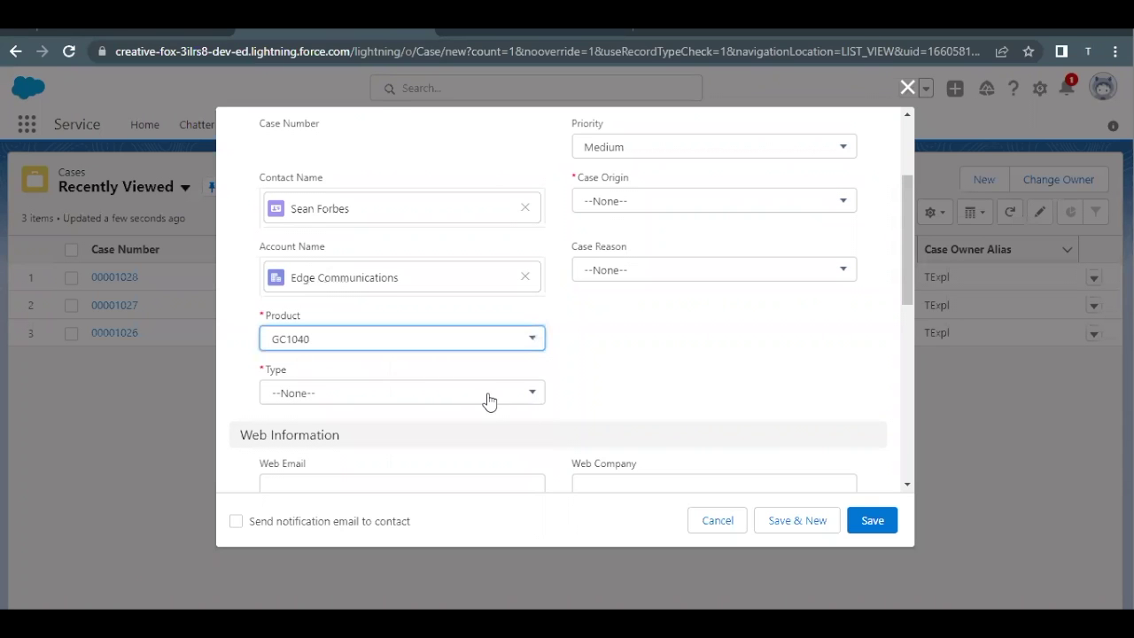
scroll(483, 390, "down", 1)
left_click(451, 345)
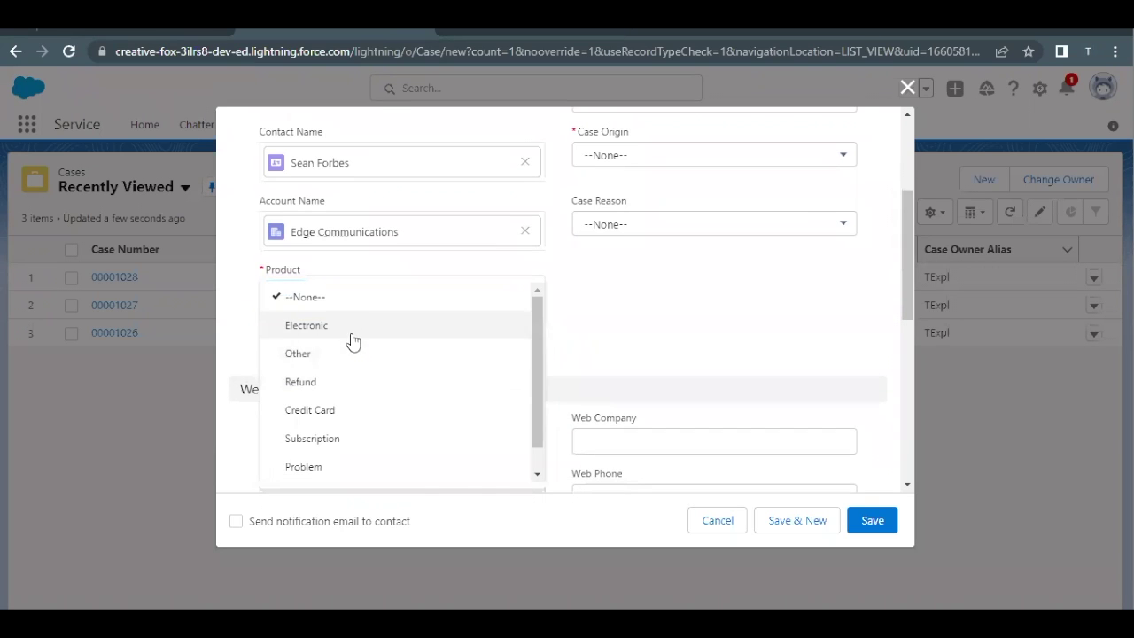
left_click(350, 326)
Set the case origin to Phone and enter the subject Renew Warranty, copied from the Trailhead table
left_click(628, 154)
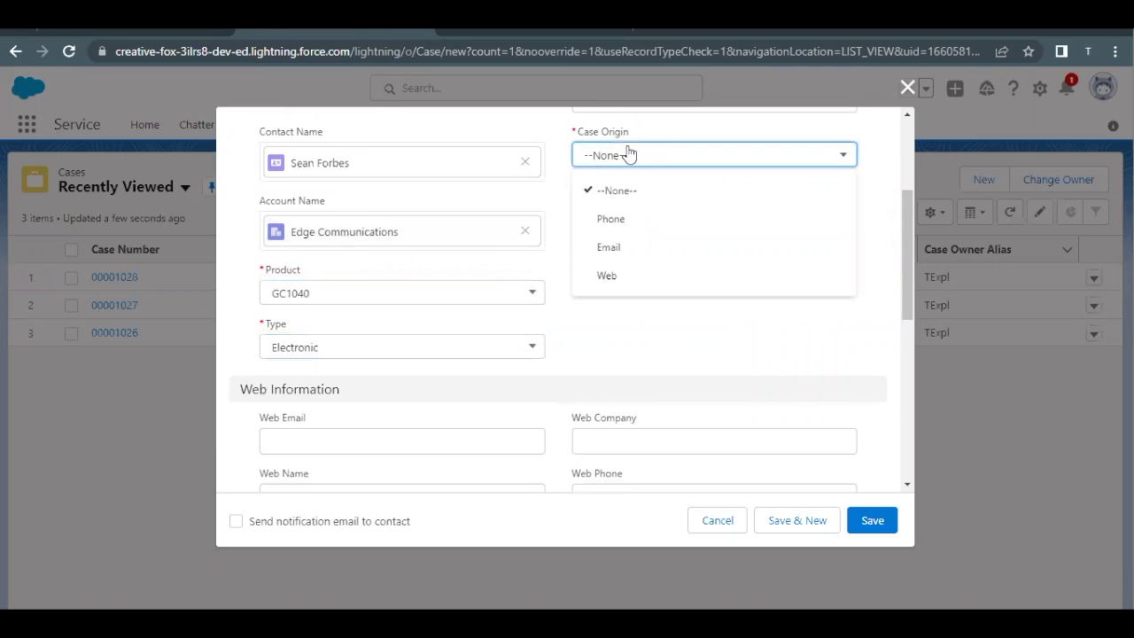
left_click(174, 30)
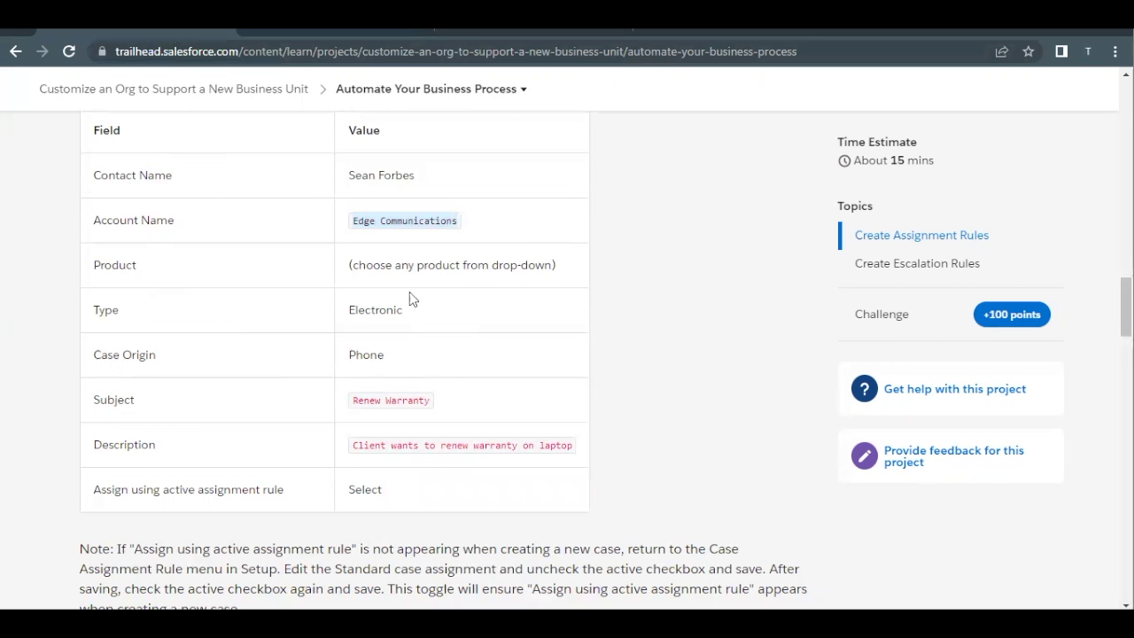
left_click(383, 402)
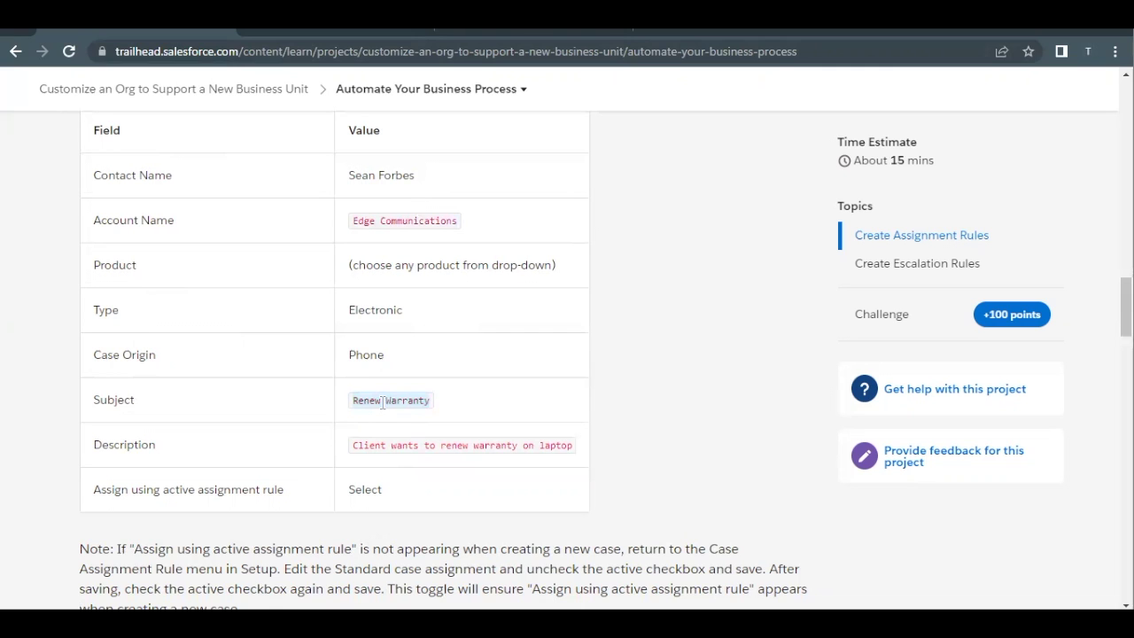
left_click(335, 33)
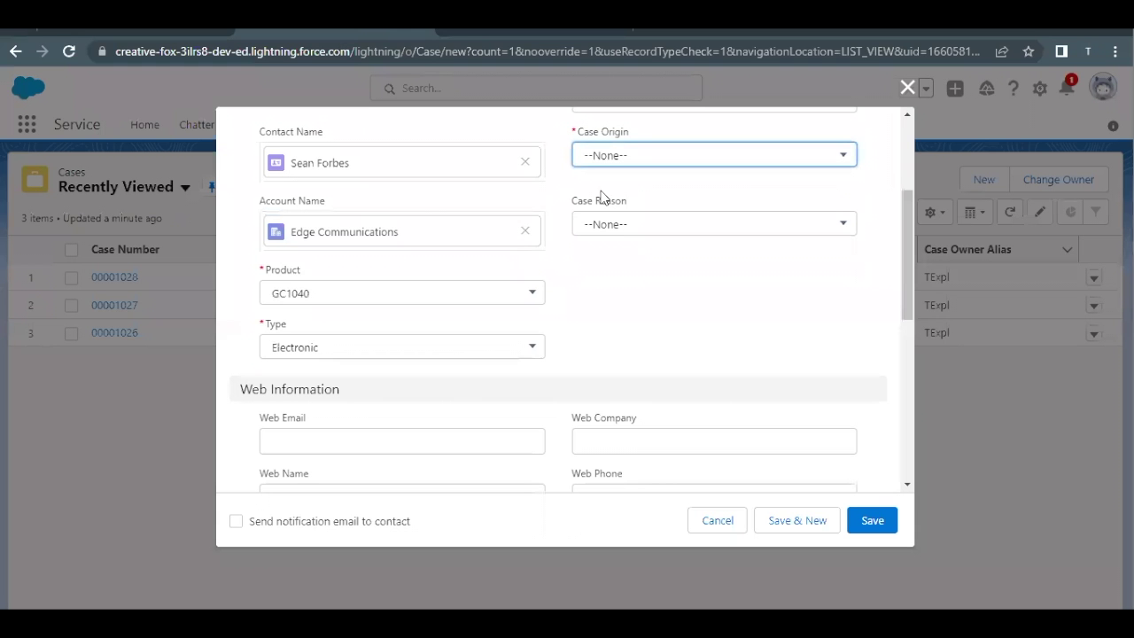
left_click(653, 166)
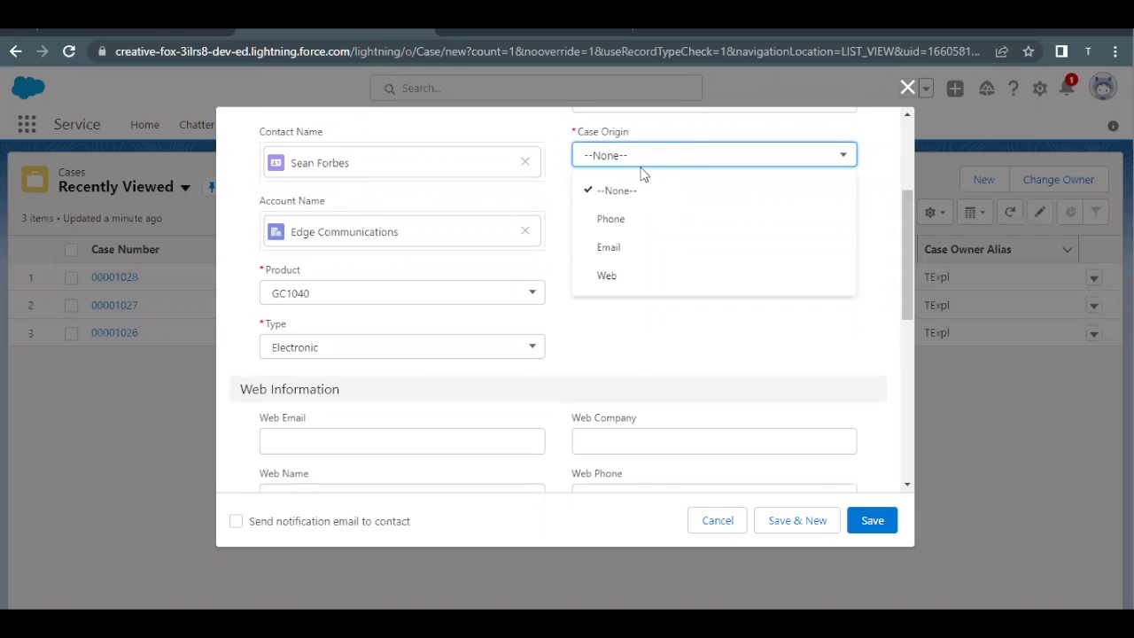
left_click(620, 227)
scroll(504, 336, "down", 5)
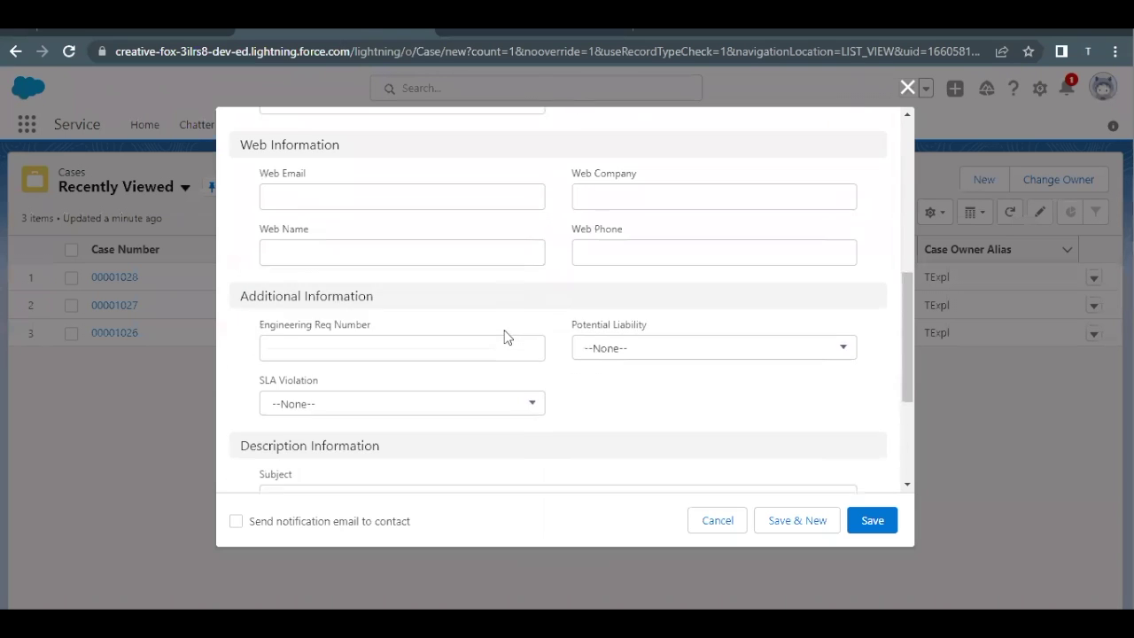
left_click(504, 305)
type("Renew Warranty")
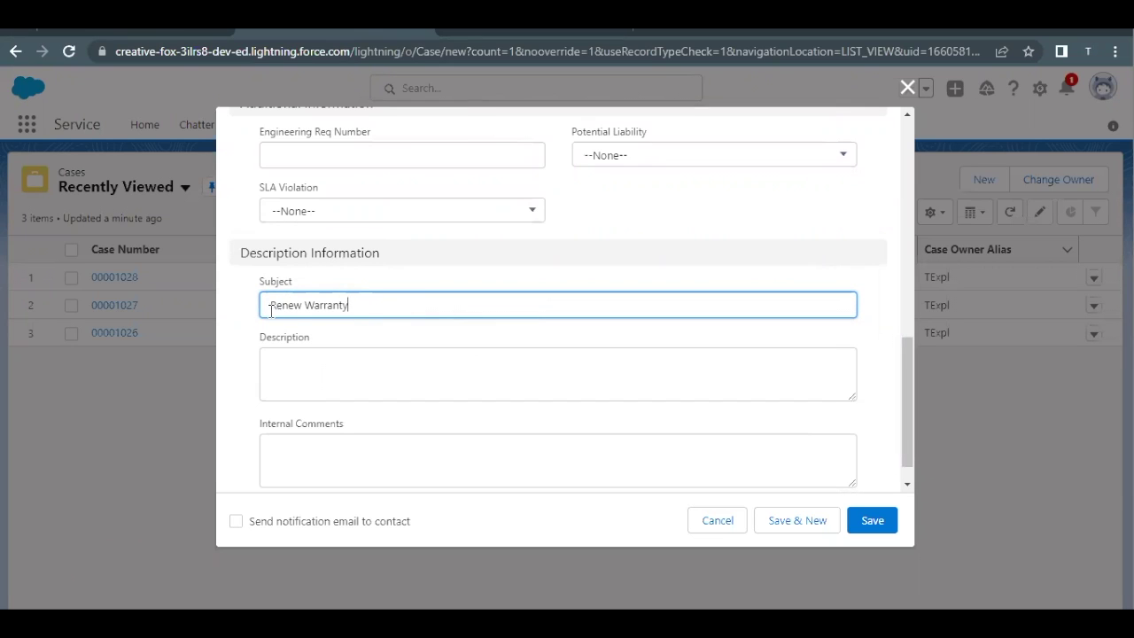
Copy "Client wants to renew warranty on laptop" from the Trailhead table into the case's Description
left_click(159, 32)
scroll(243, 296, "down", 1)
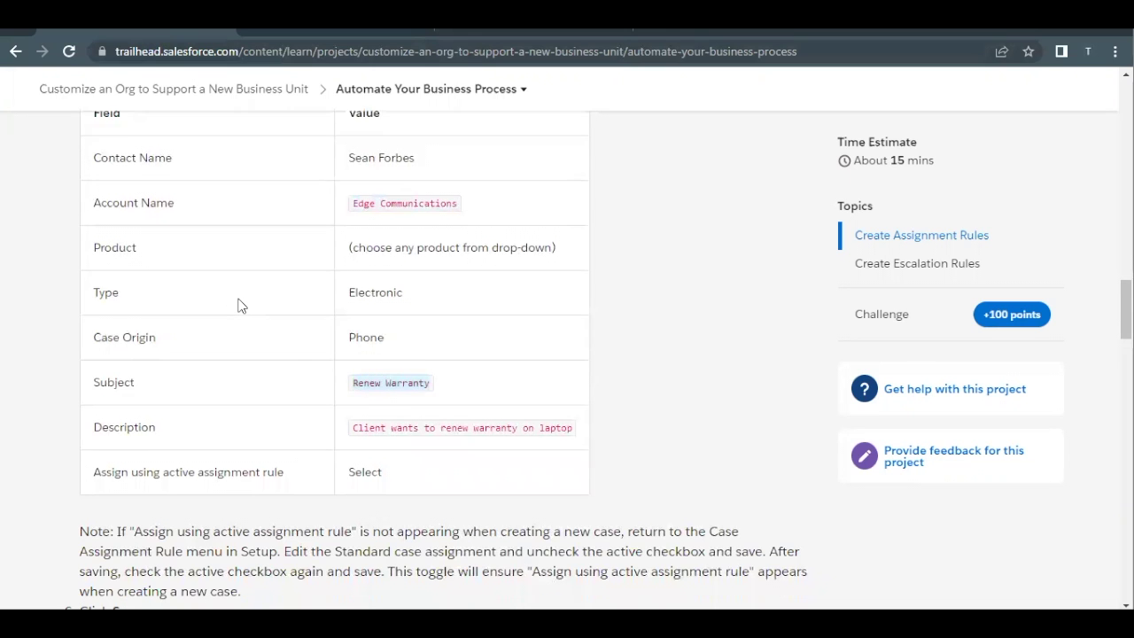
triple_click(385, 402)
key("ctrl+c")
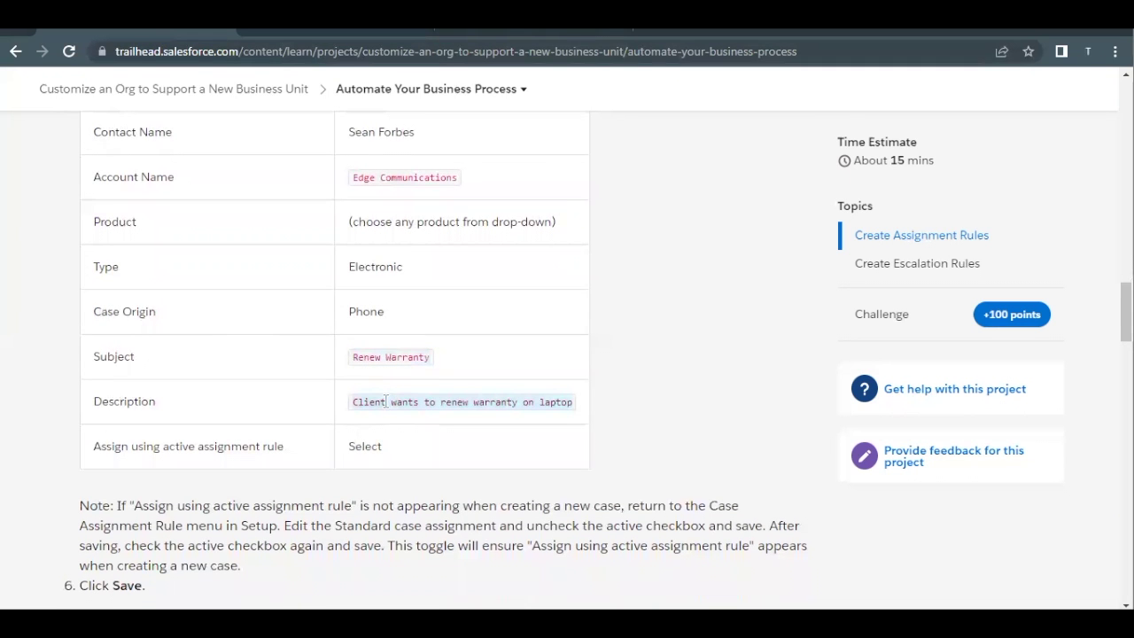
left_click(344, 35)
left_click(347, 367)
key("ctrl+v")
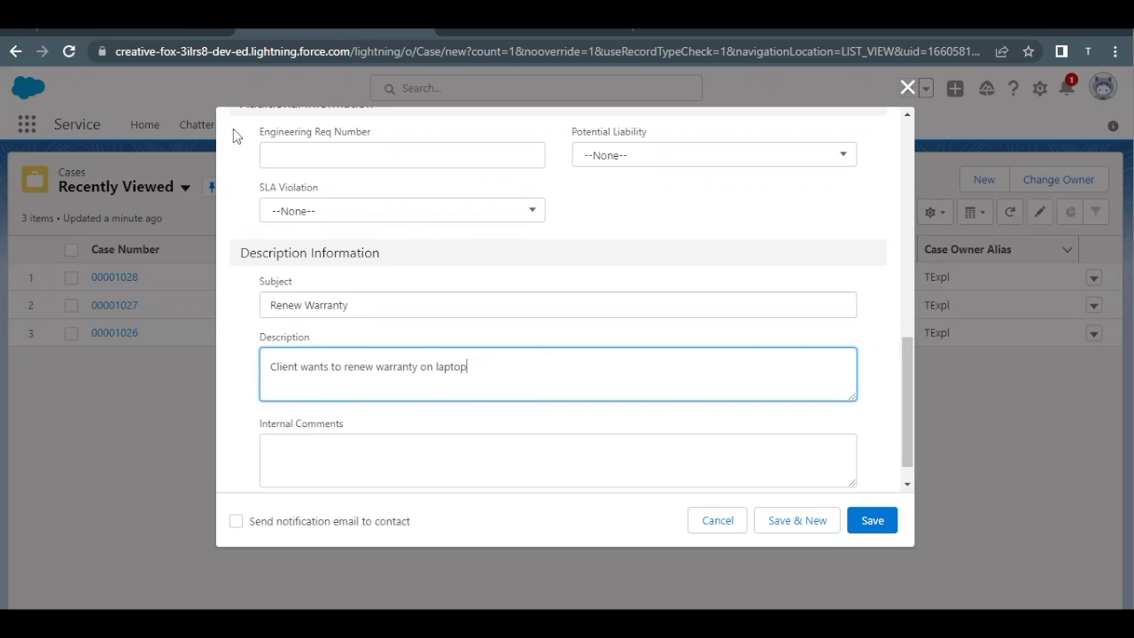
Read the Trailhead instruction on selecting "Assign using active assignment rule" and its note, and return to the case form
left_click(81, 33)
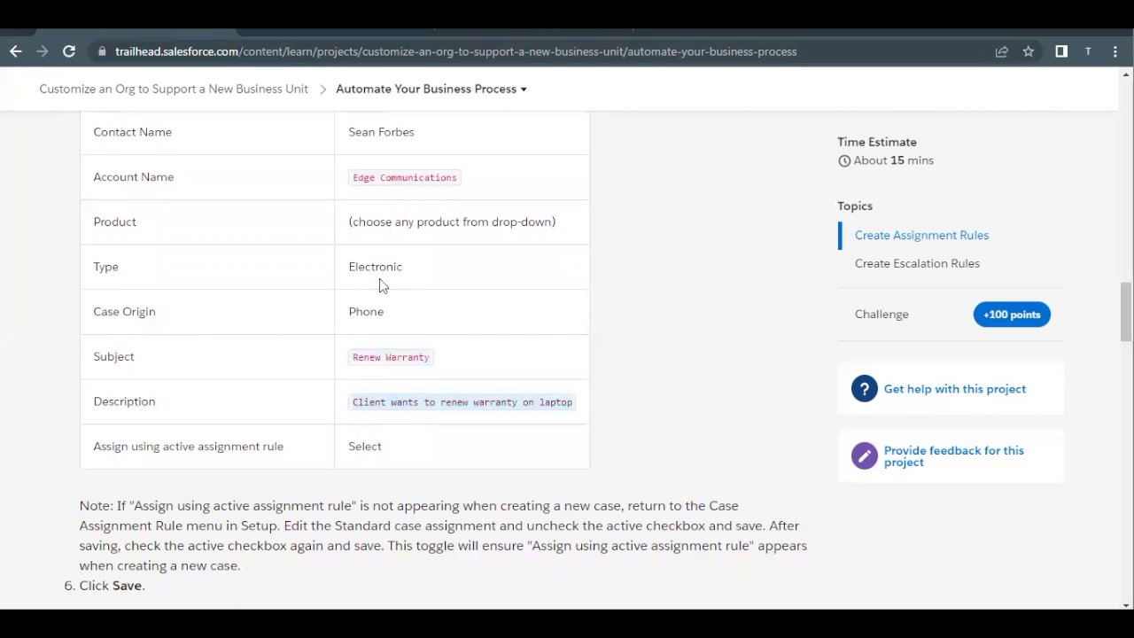
scroll(379, 278, "down", 1)
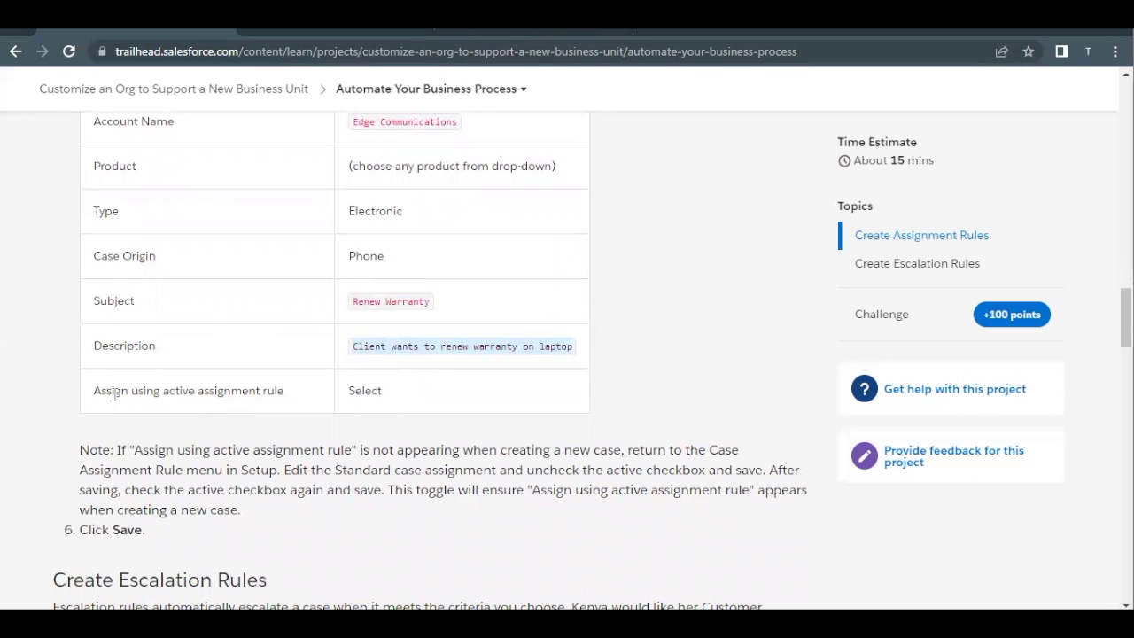
left_click_drag(132, 395, 240, 395)
left_click_drag(355, 389, 382, 389)
left_click(388, 35)
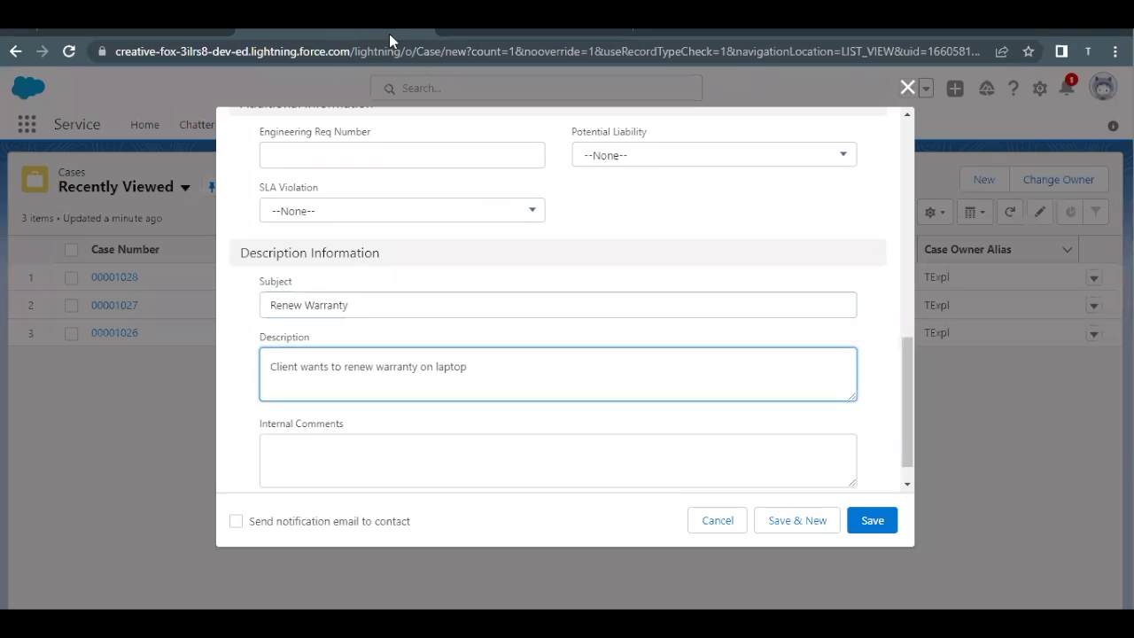
Look through the whole New Case form for the "Assign using active assignment rule" option, and recheck its entry in the Trailhead table
scroll(356, 357, "down", 1)
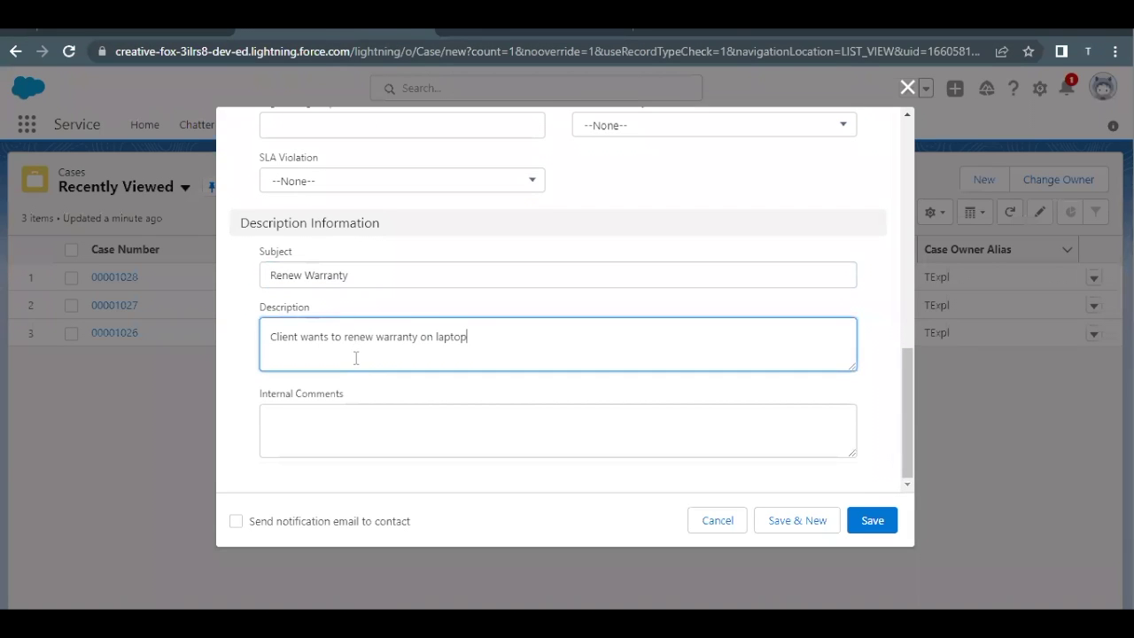
scroll(355, 357, "up", 5)
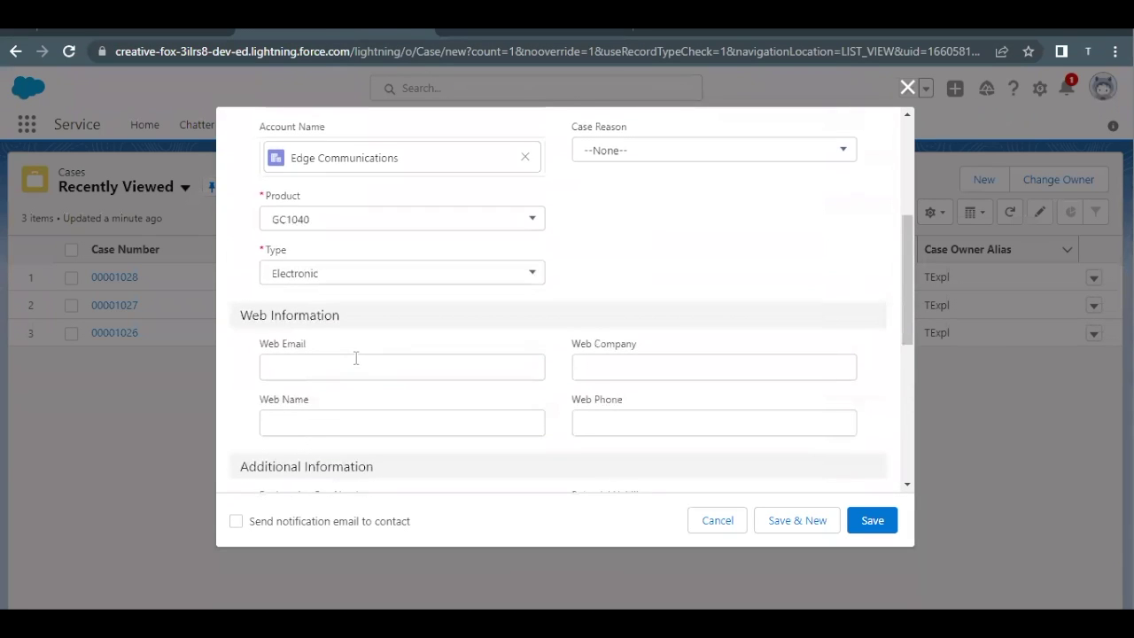
scroll(356, 357, "up", 3)
scroll(355, 364, "down", 1)
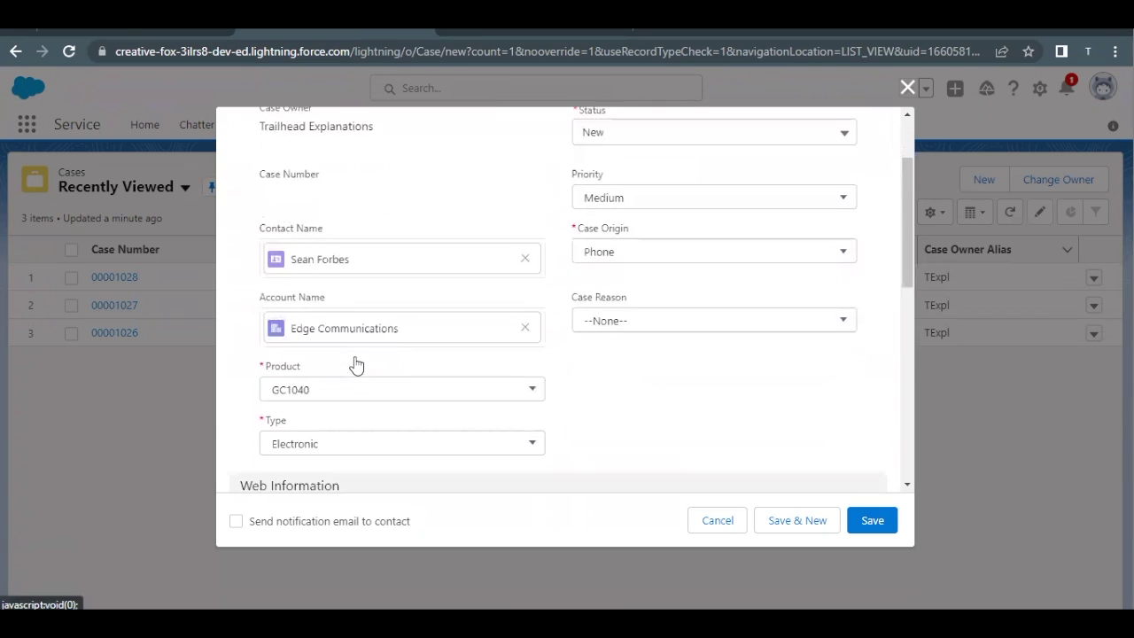
scroll(355, 363, "down", 5)
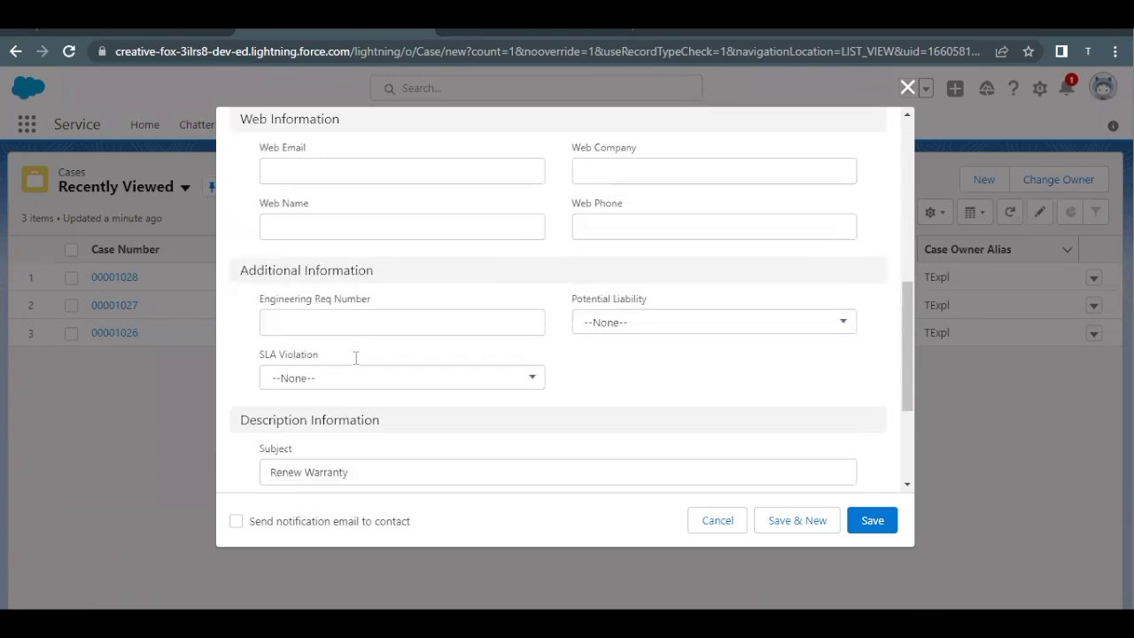
scroll(355, 357, "down", 3)
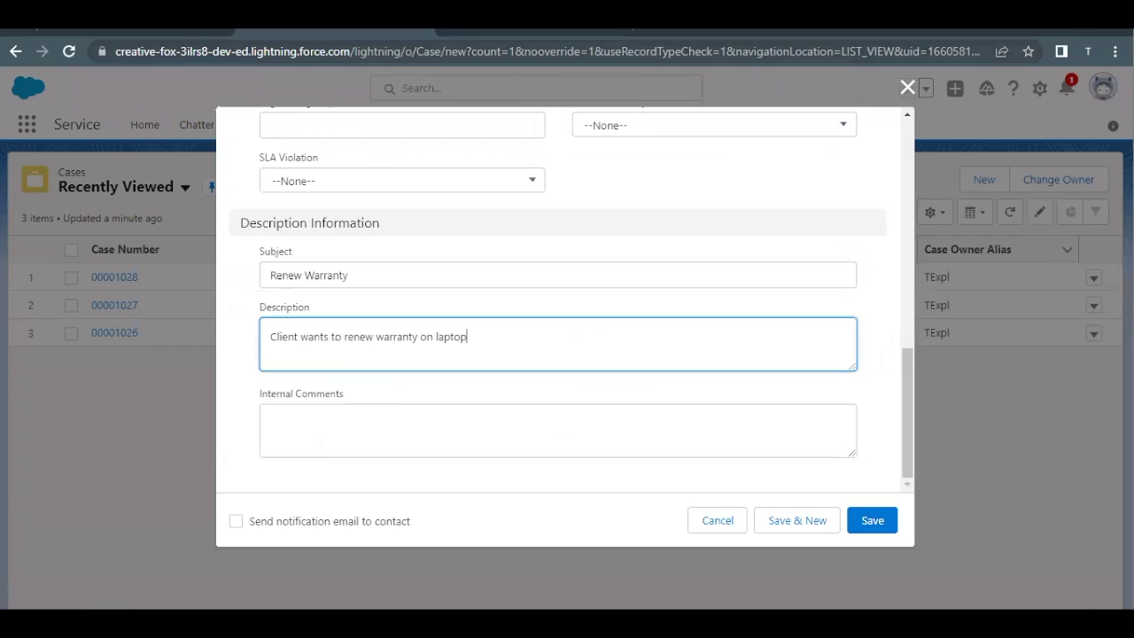
left_click(113, 36)
left_click_drag(177, 387, 336, 387)
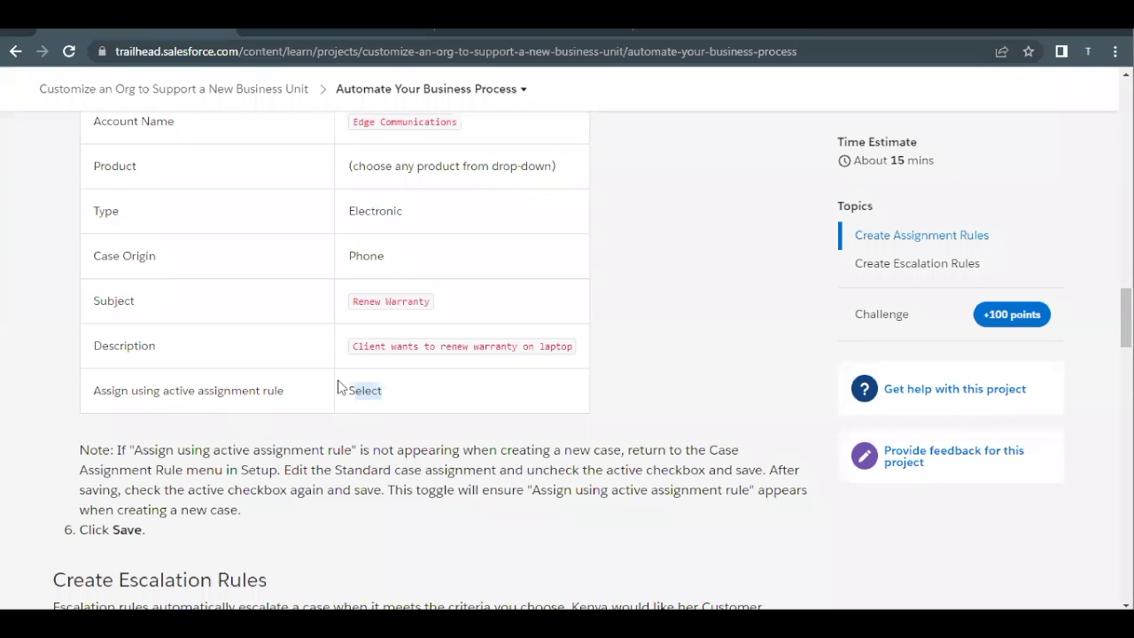
left_click(401, 32)
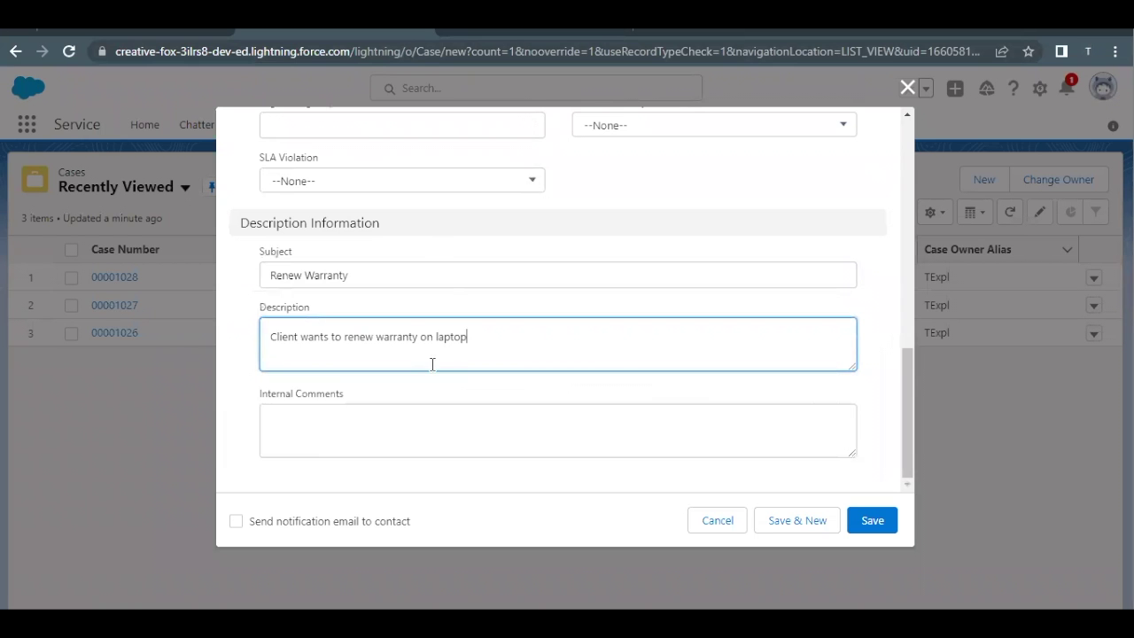
Search the New Case form for "assi" and read Trailhead's note about the missing "Assign using active assignment rule" option
key("ctrl+f")
type("assi")
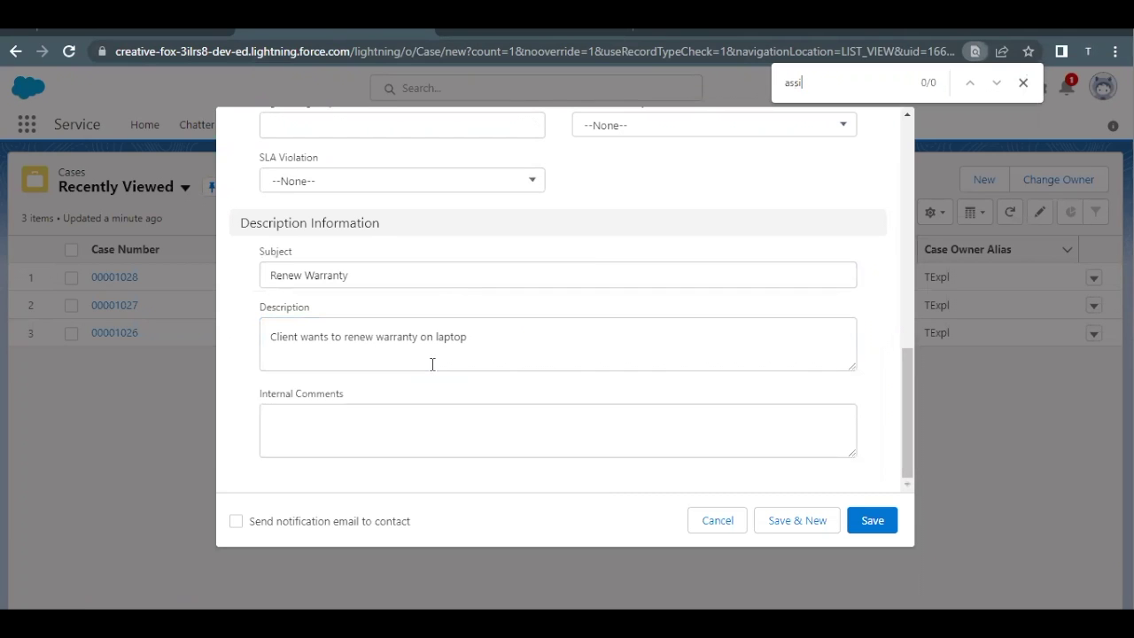
key("Escape")
scroll(370, 471, "up", 2)
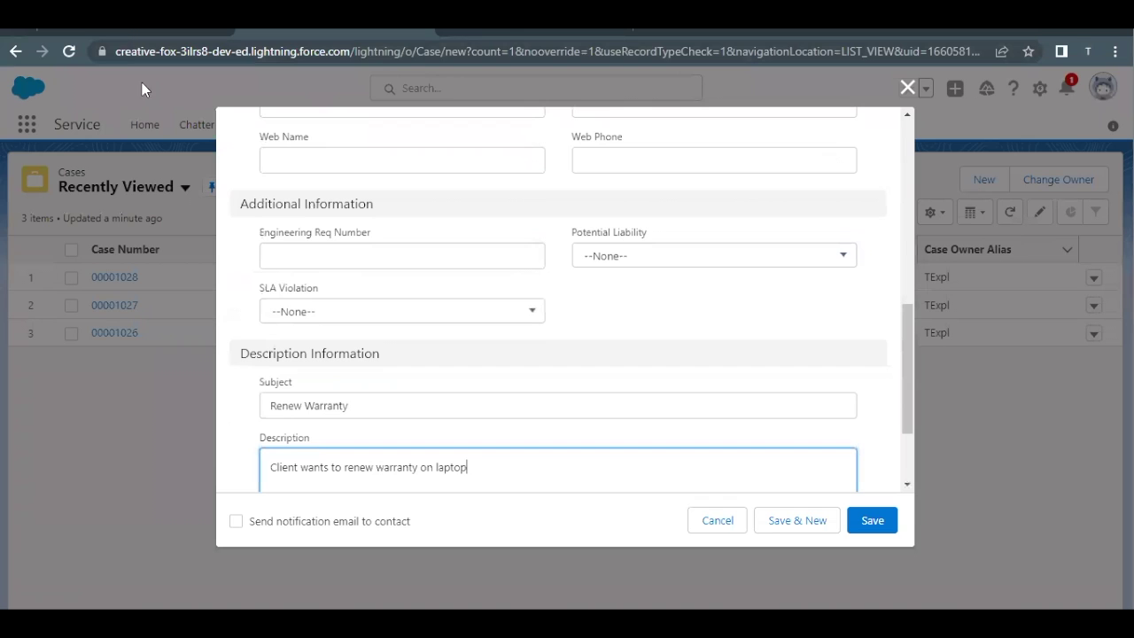
left_click(123, 35)
scroll(304, 387, "down", 1)
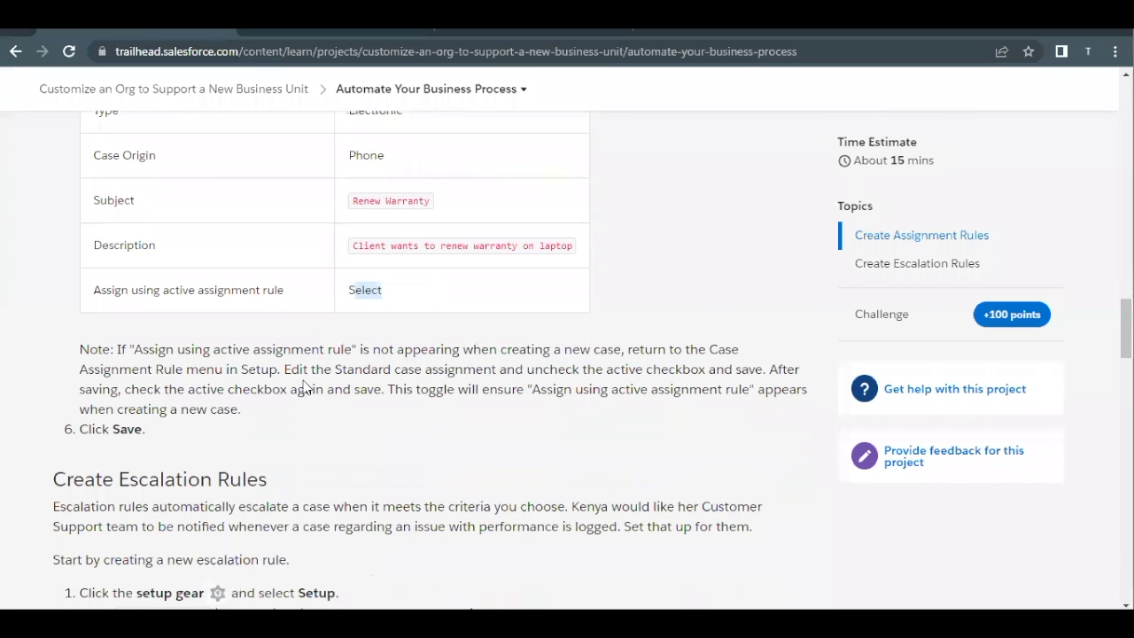
left_click_drag(231, 354, 305, 354)
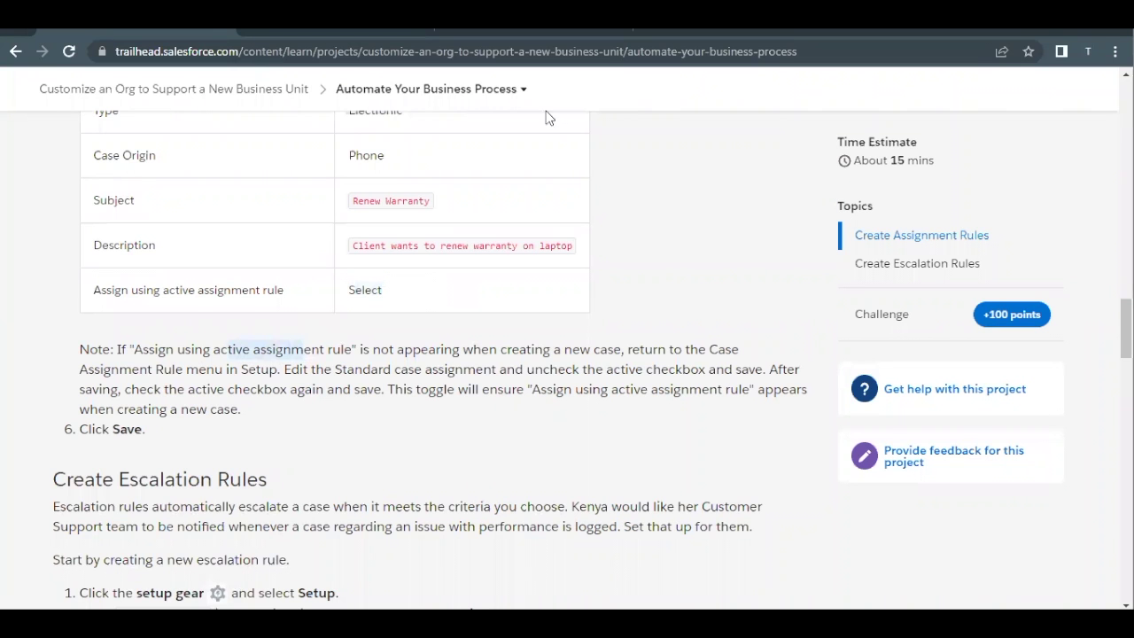
Deactivate the Standard case assignment rule in Setup and save it
left_click(459, 28)
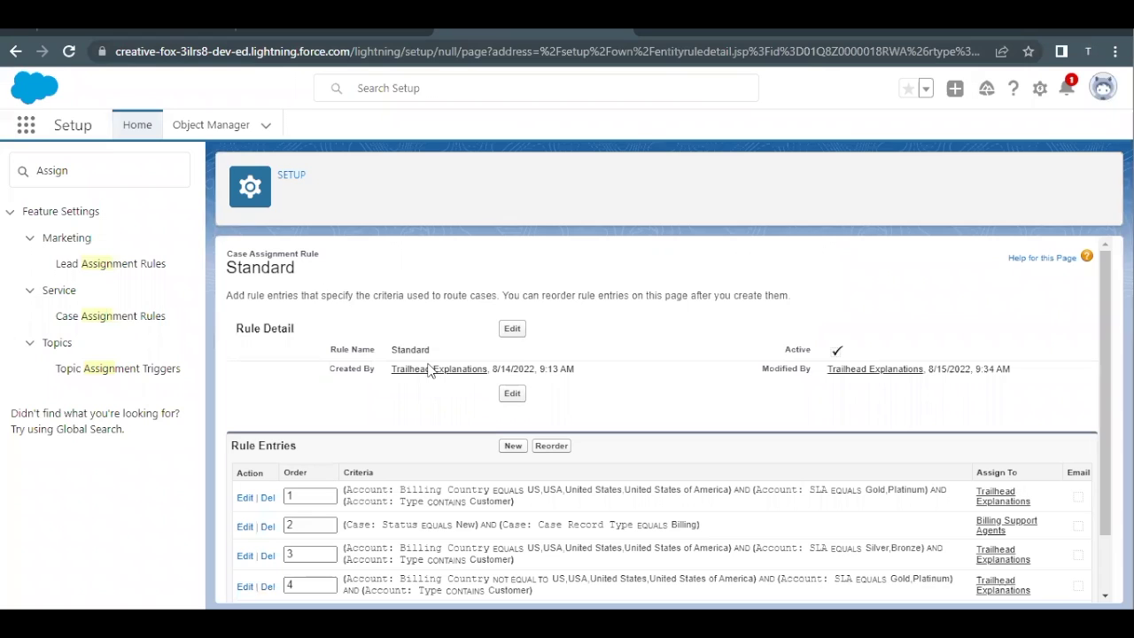
left_click(513, 329)
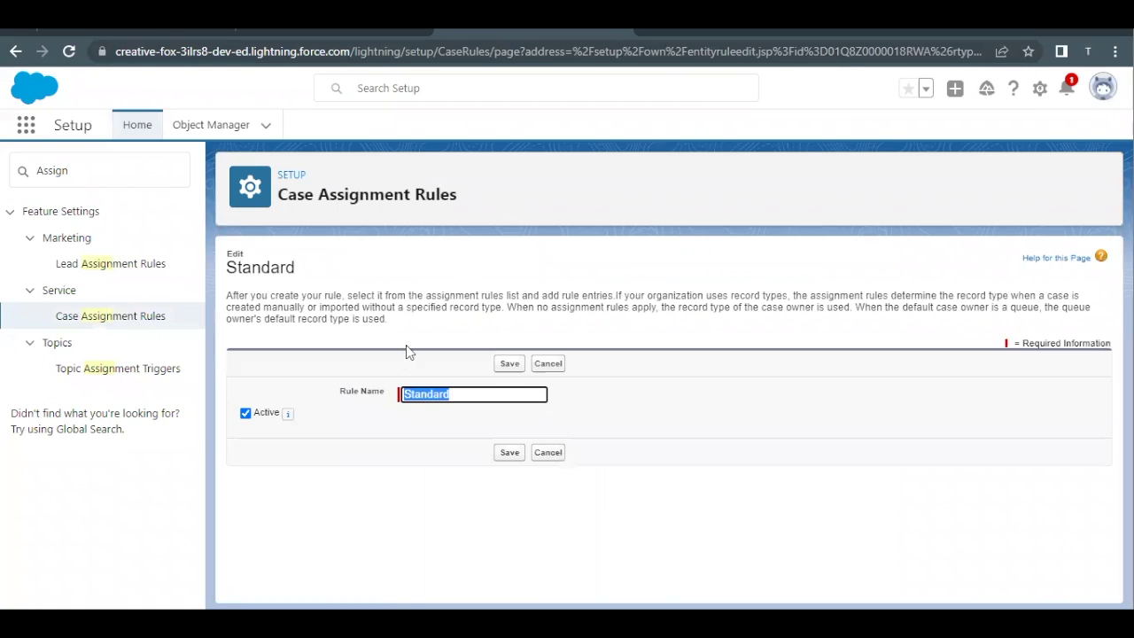
left_click(245, 414)
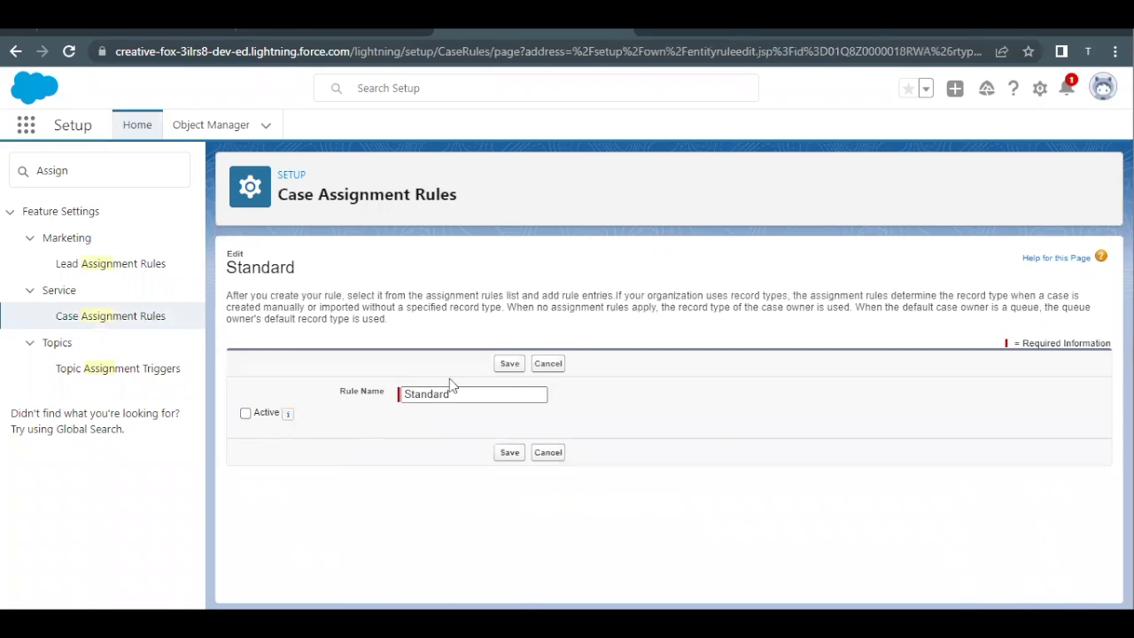
left_click(510, 364)
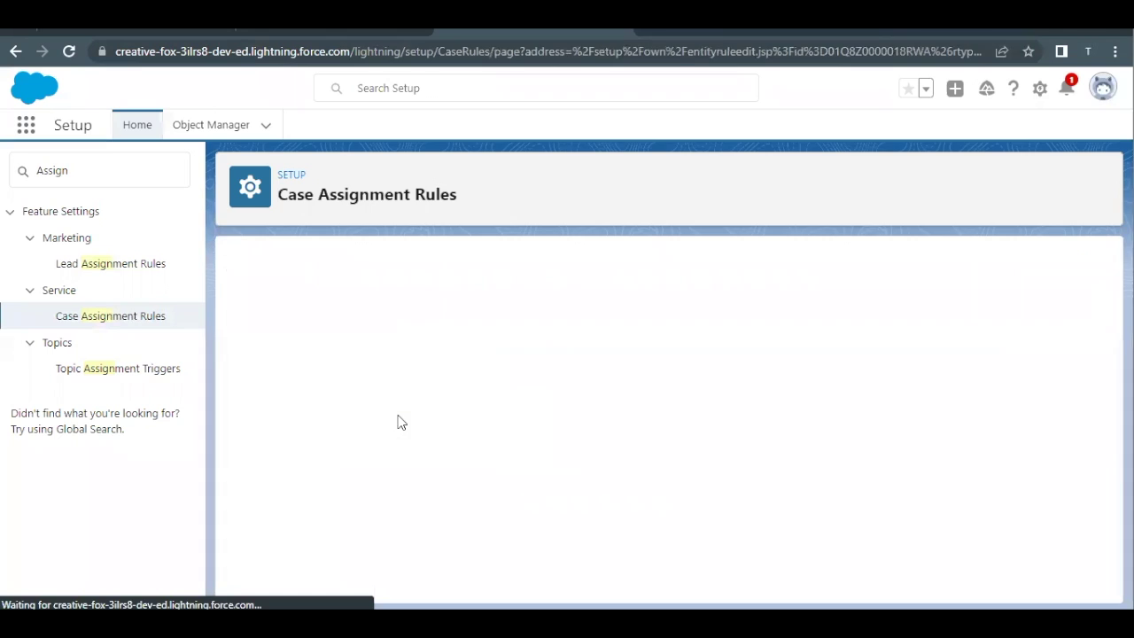
Make the Standard case assignment rule active again and save it
left_click(510, 332)
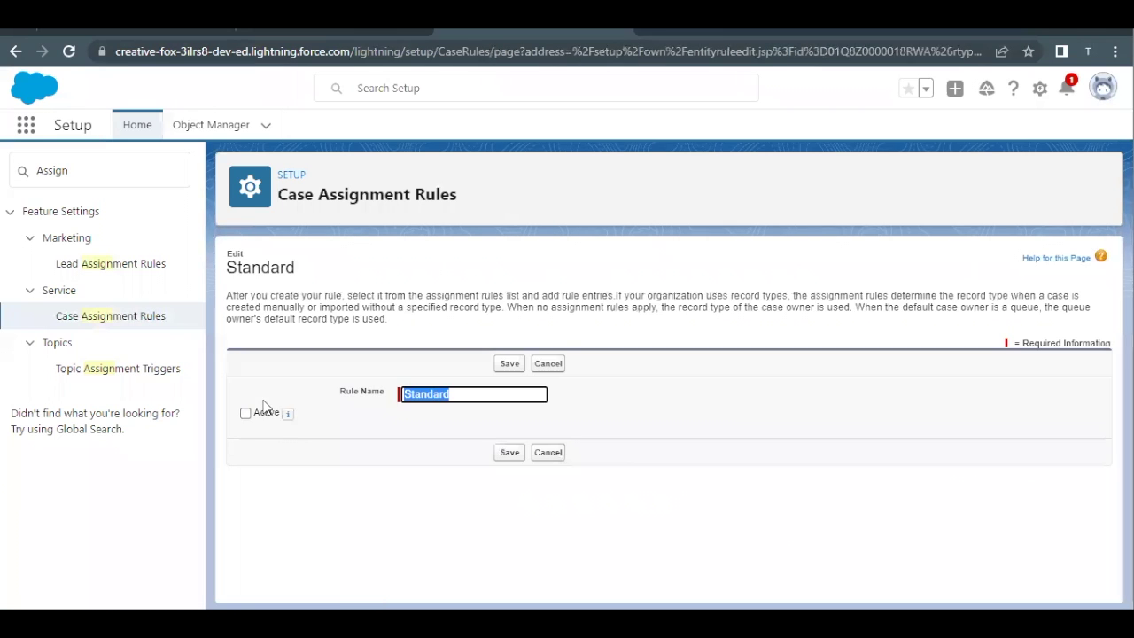
left_click(245, 413)
left_click(509, 364)
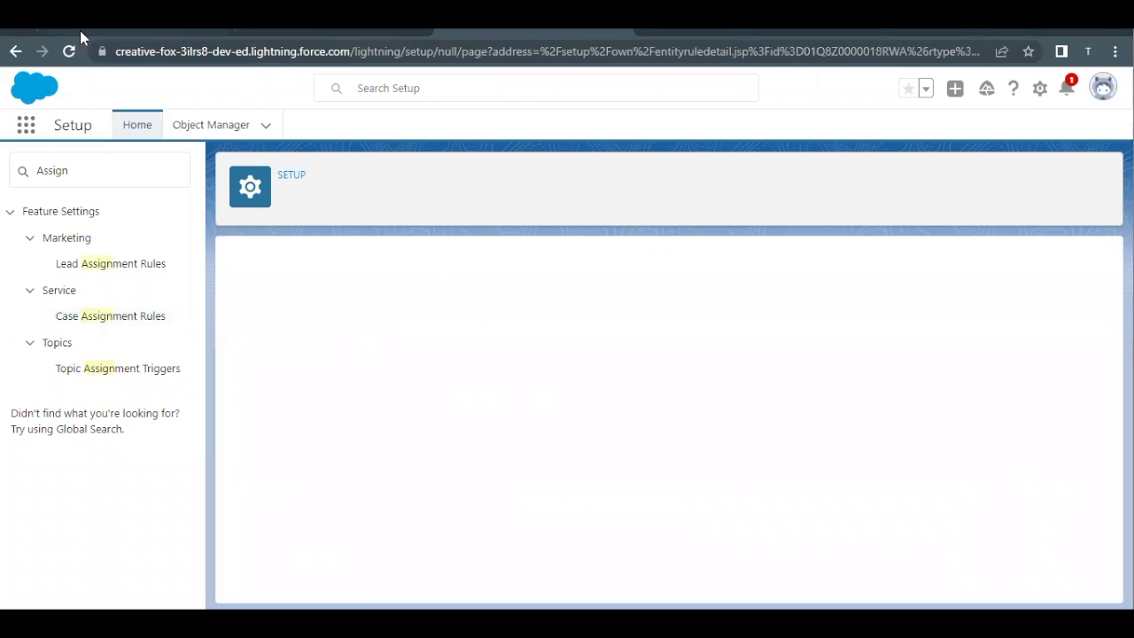
Reread the Trailhead note on toggling the Standard rule's active checkbox to bring back the assignment option
left_click(80, 30)
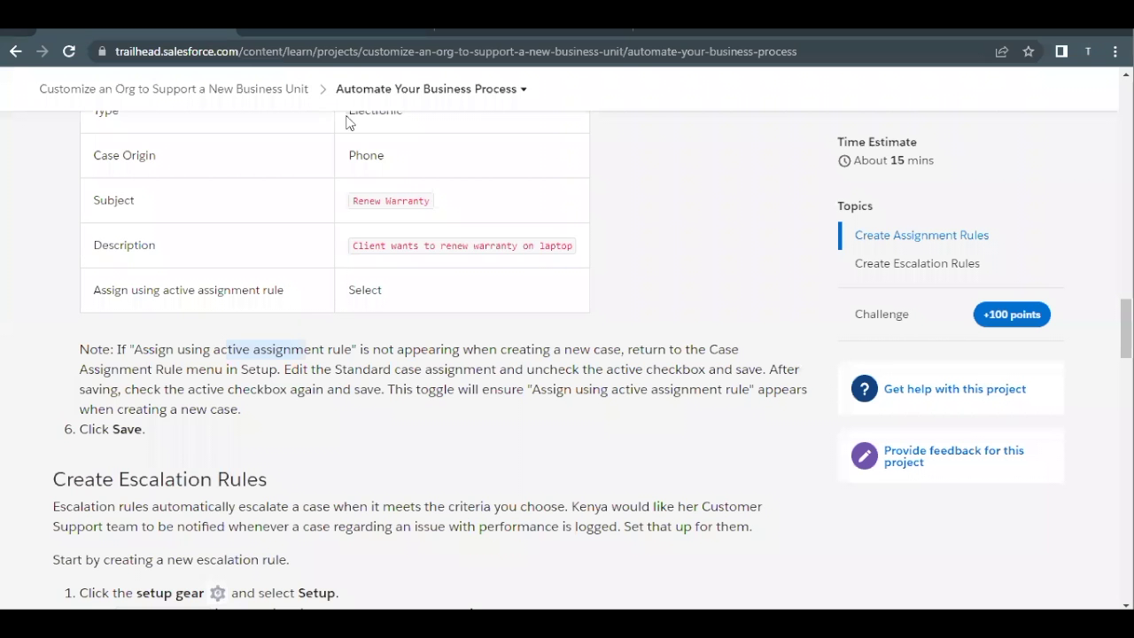
scroll(294, 339, "down", 1)
scroll(242, 410, "up", 1)
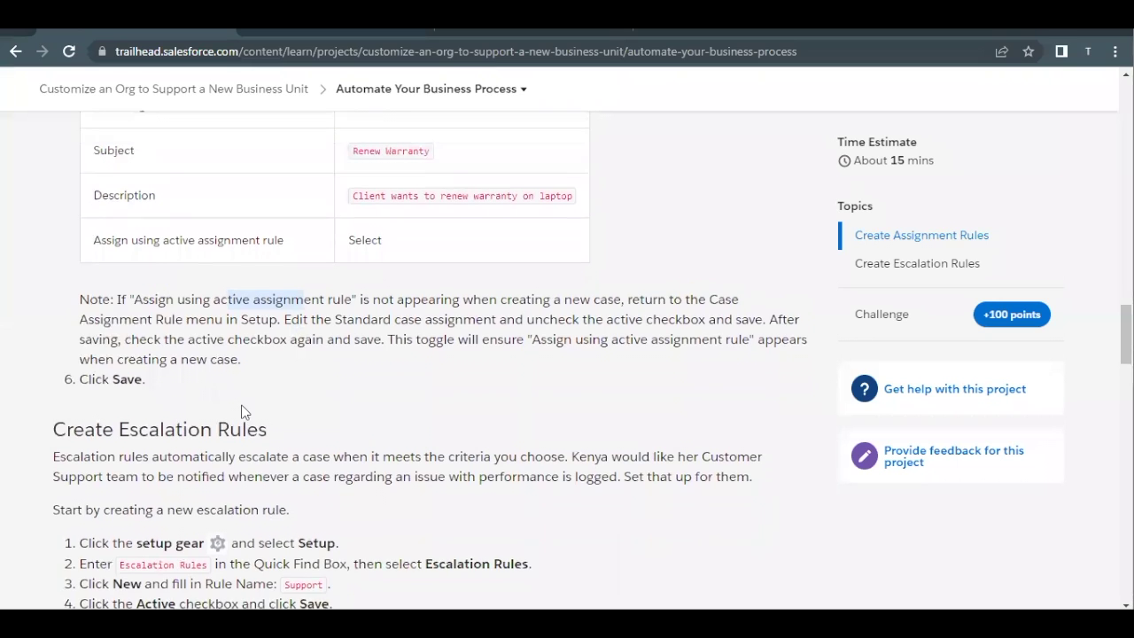
left_click(310, 313)
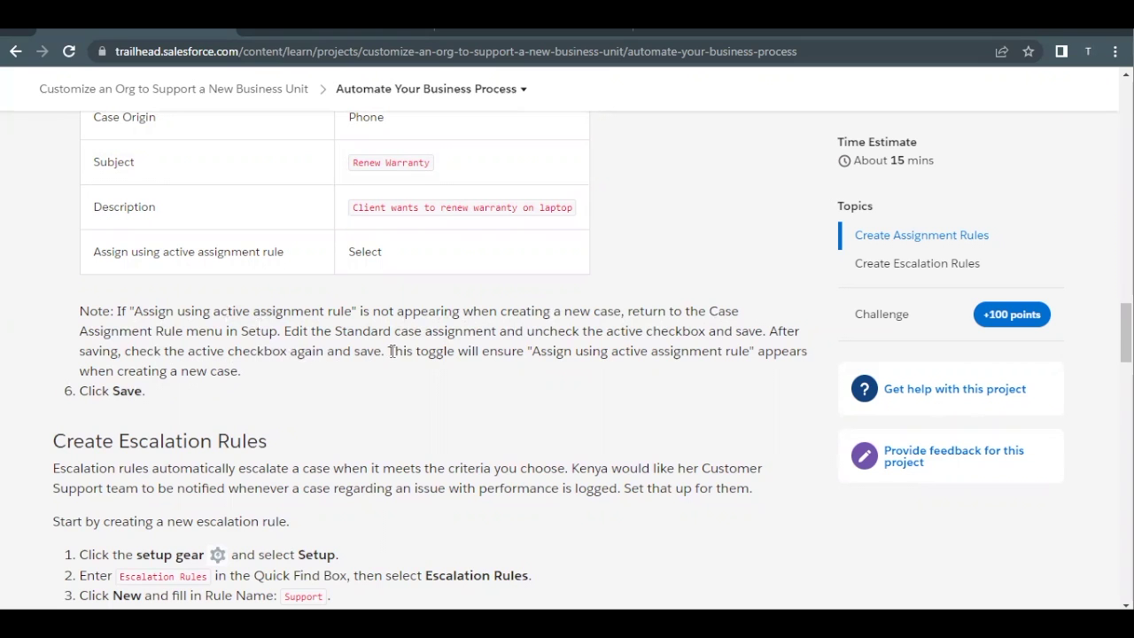
left_click_drag(532, 351, 723, 354)
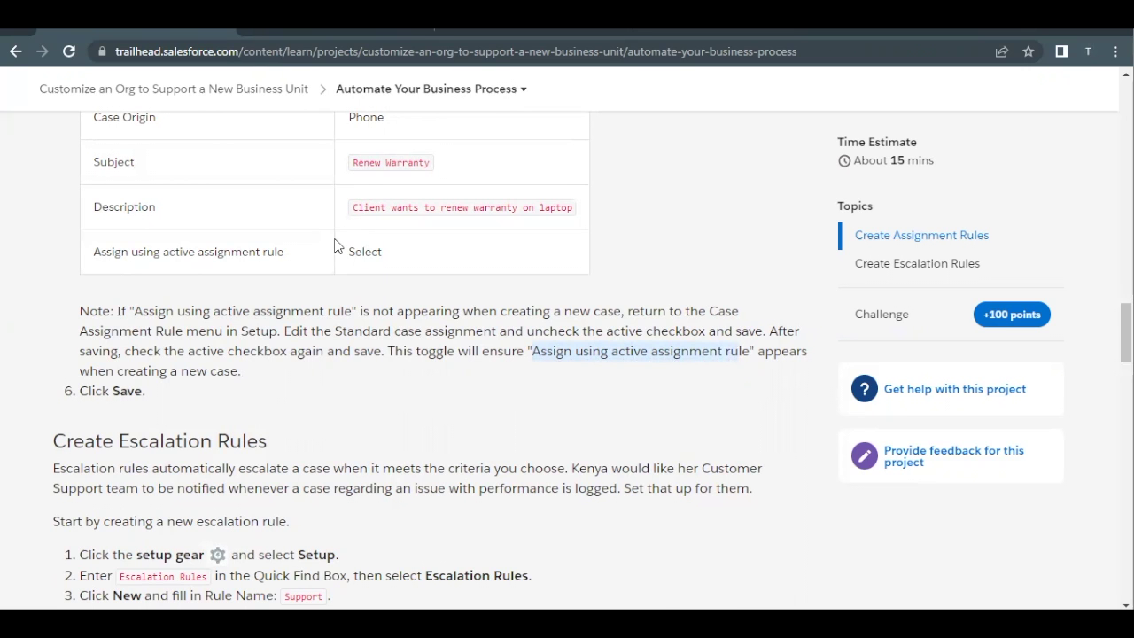
scroll(332, 190, "up", 1)
Discard the unsaved case form, reload the Cases page and start a new case with the Billing record type
left_click(337, 32)
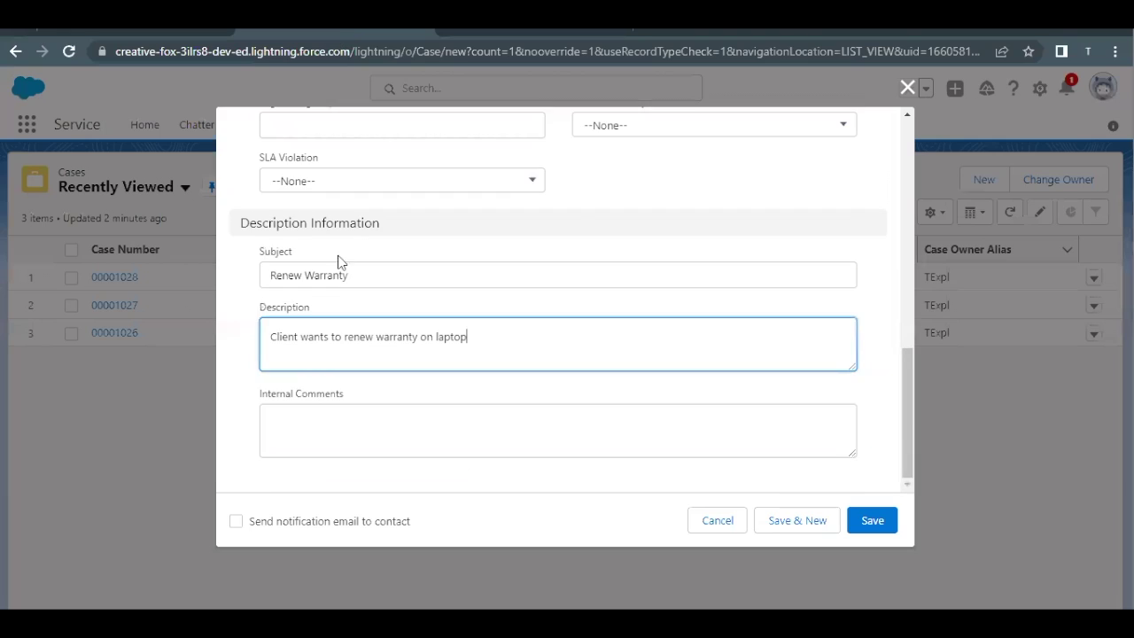
scroll(328, 293, "up", 10)
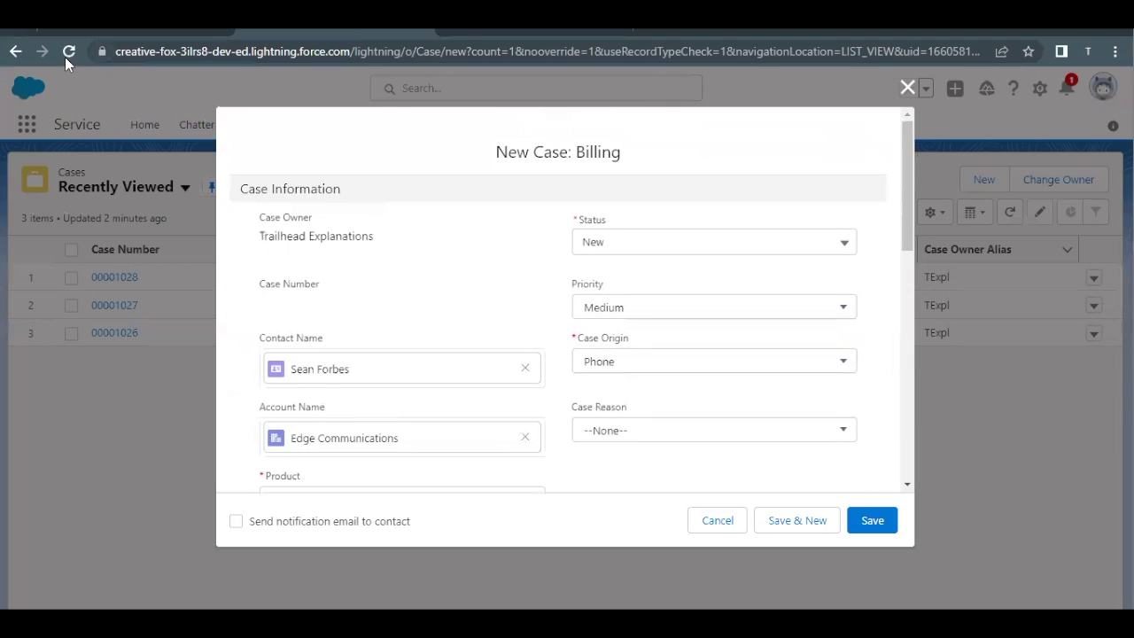
left_click(907, 89)
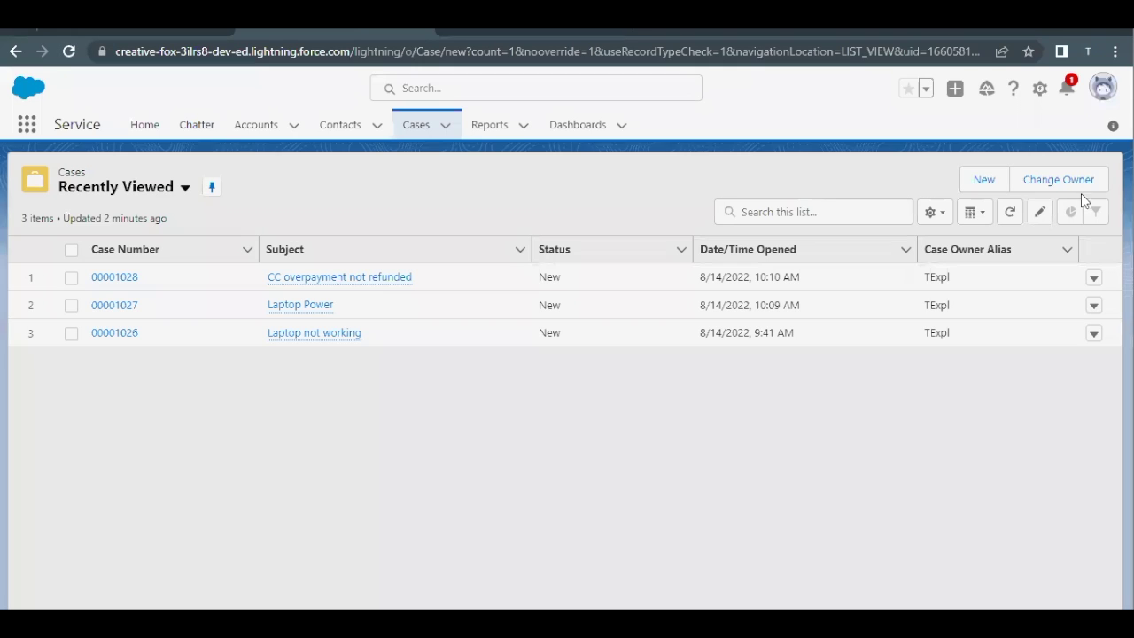
left_click(69, 52)
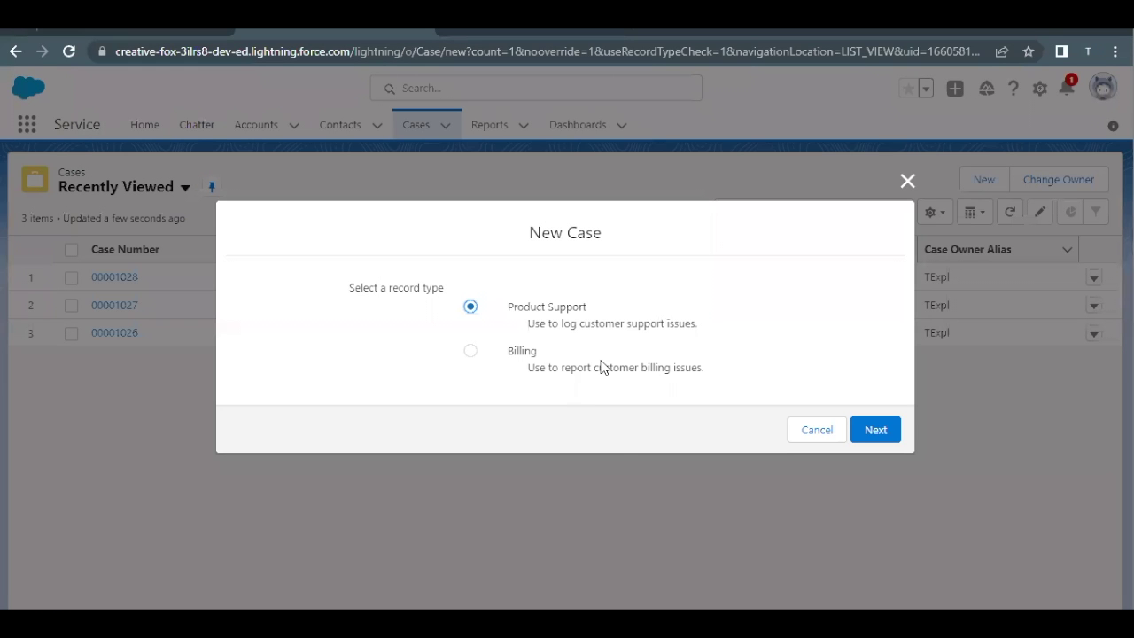
left_click(551, 355)
left_click(875, 429)
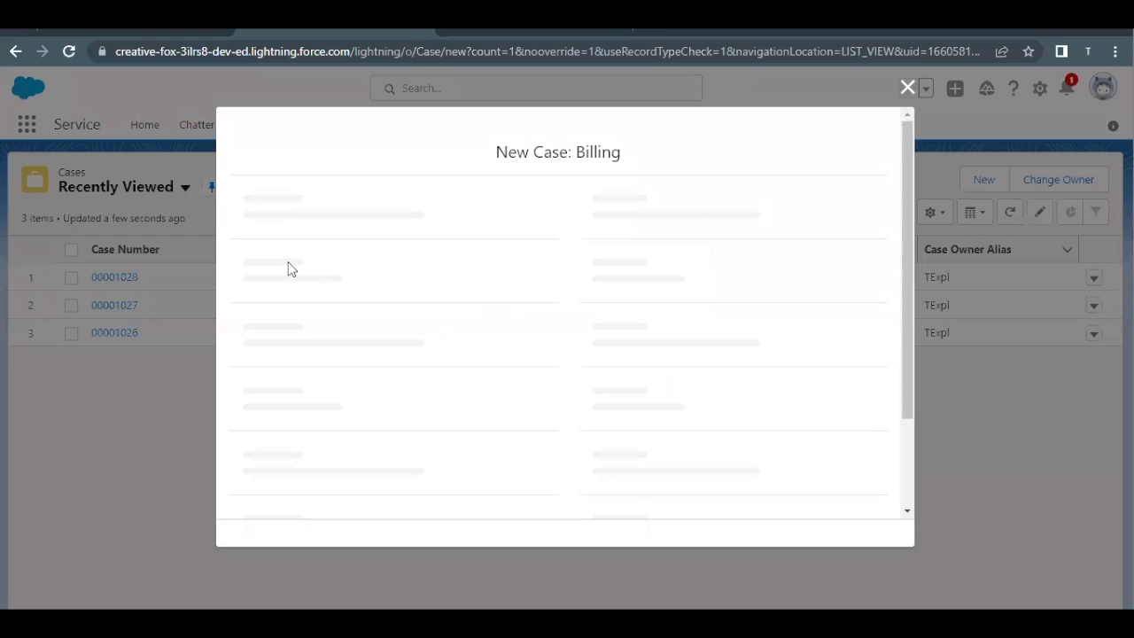
Fill in the case's contact with the Edge Communications contact and set the account to Edge Communications
left_click(356, 361)
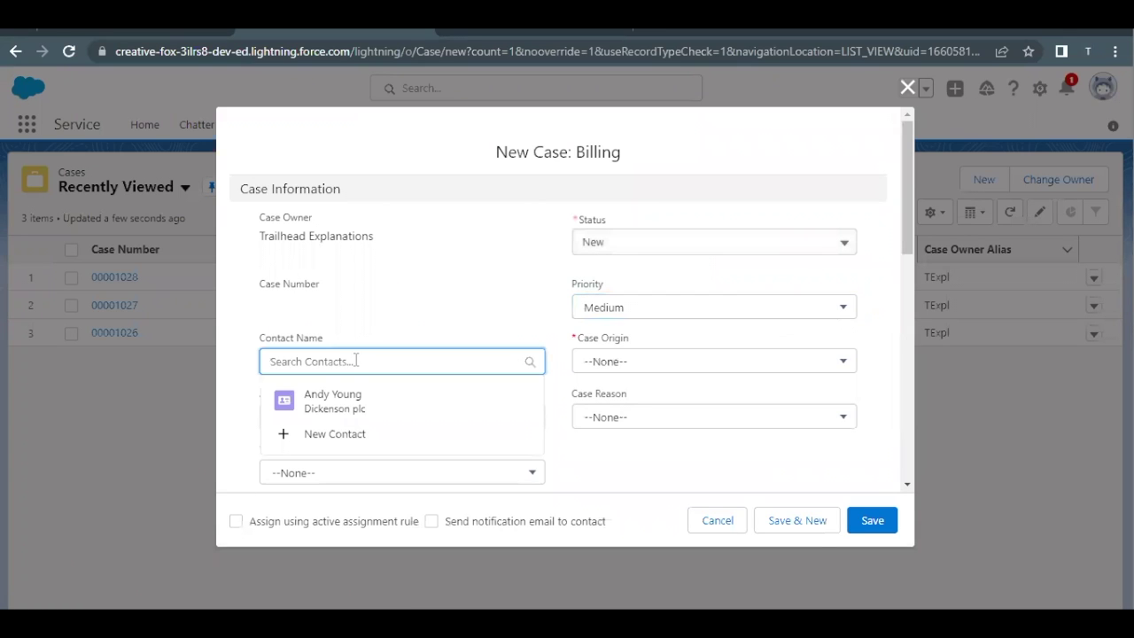
type("Sean")
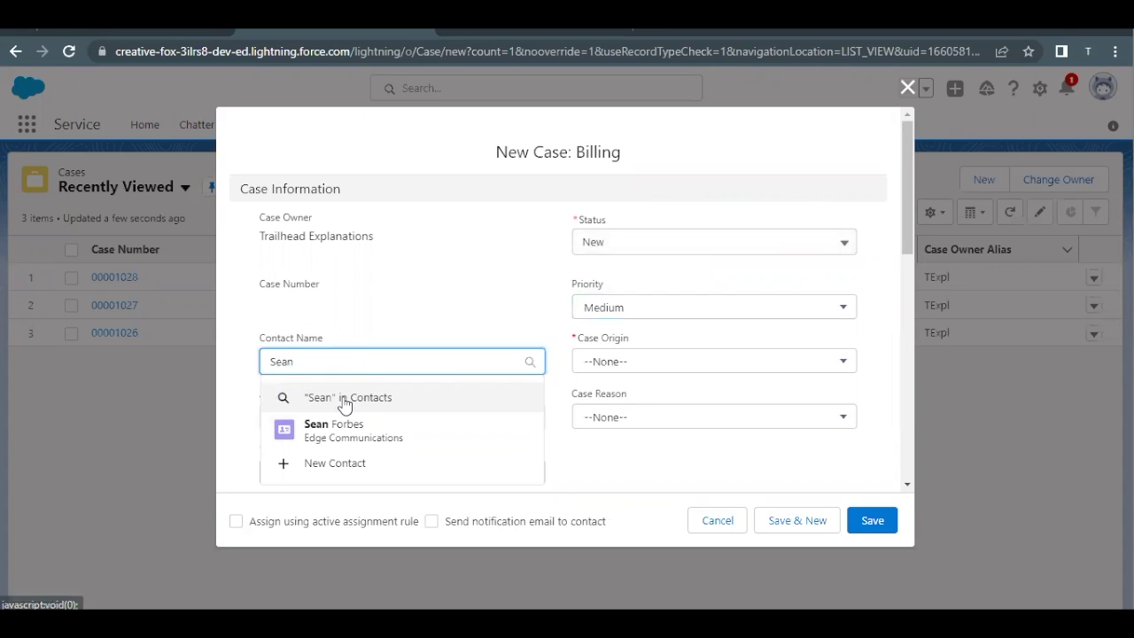
left_click(331, 428)
left_click(332, 429)
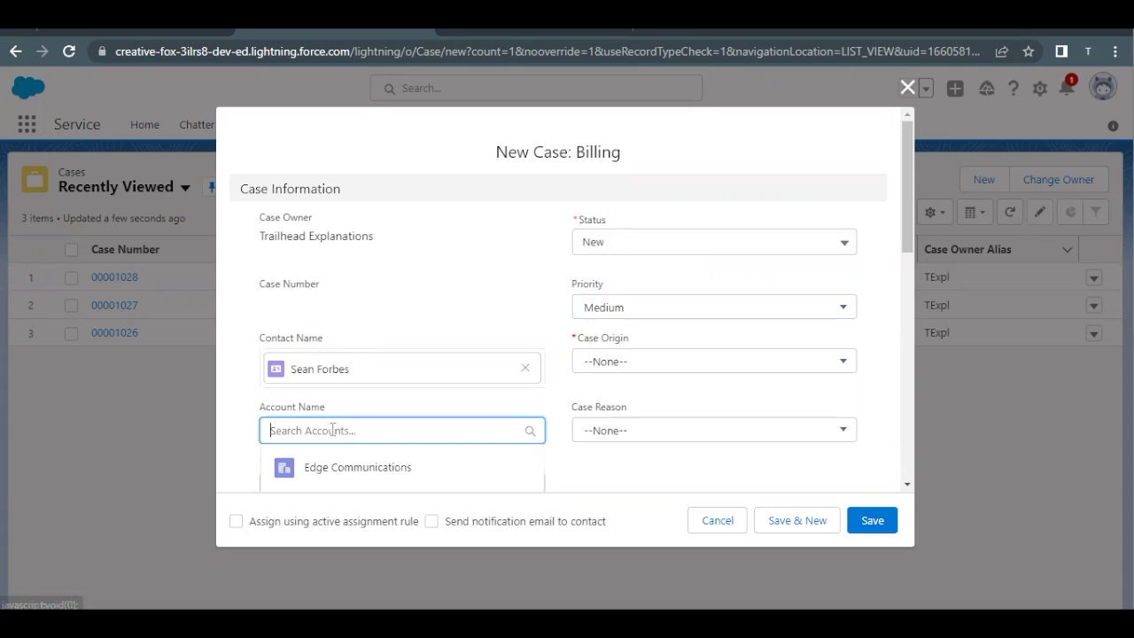
left_click(330, 466)
Set the case origin to Phone, the product to GC3040 and the type to Electronic
left_click(611, 363)
left_click(612, 412)
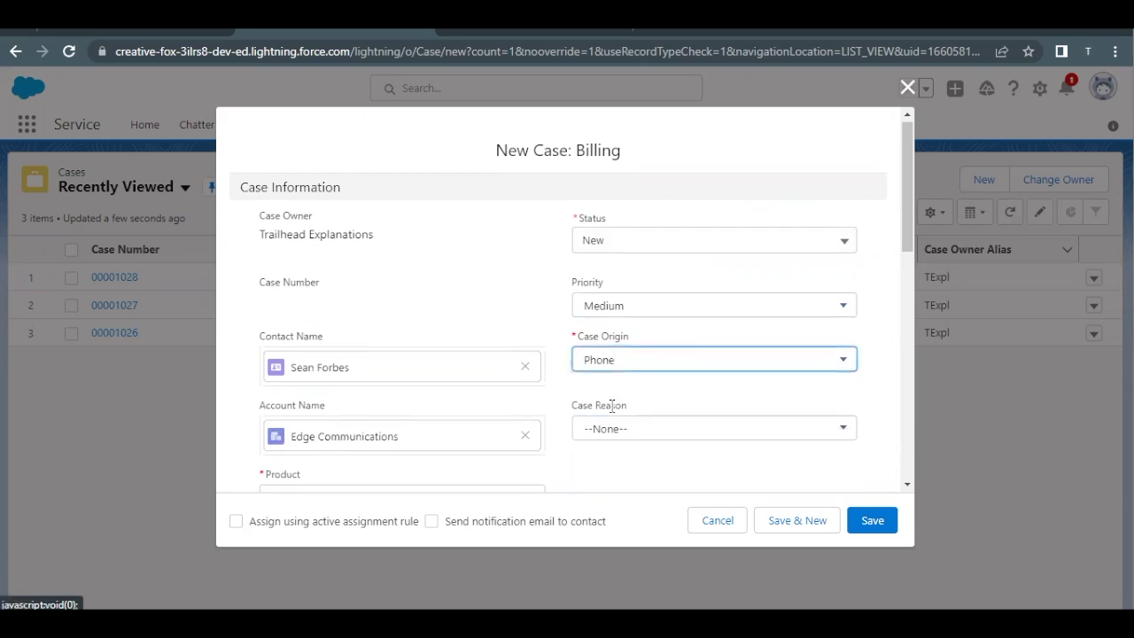
scroll(355, 399, "down", 1)
left_click(329, 430)
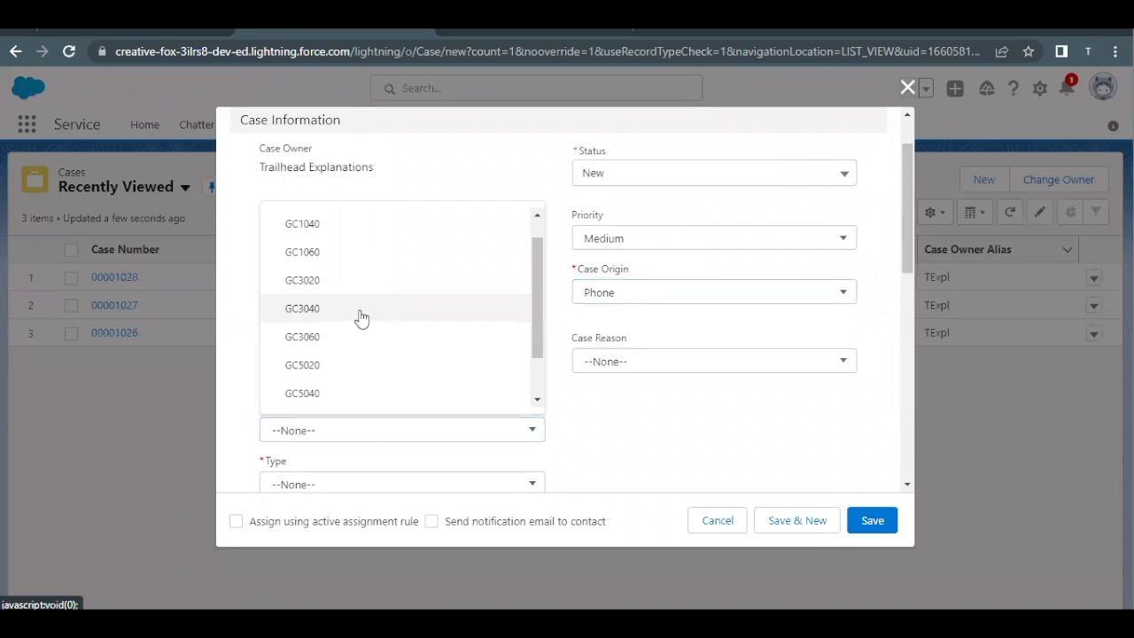
left_click(364, 312)
scroll(361, 316, "down", 2)
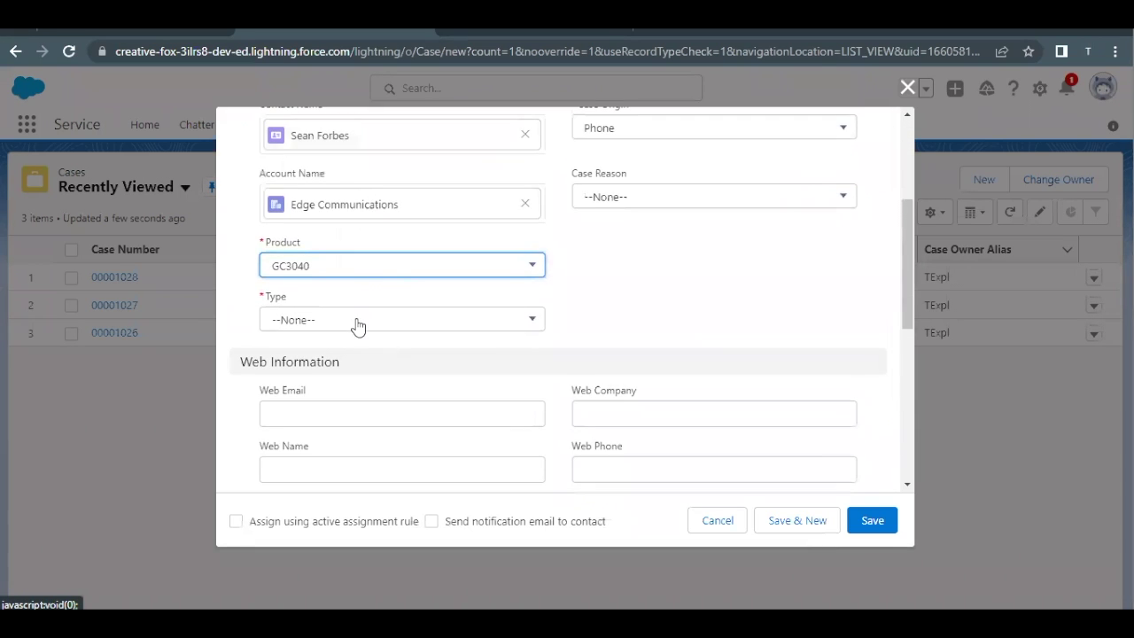
left_click(356, 323)
left_click(348, 327)
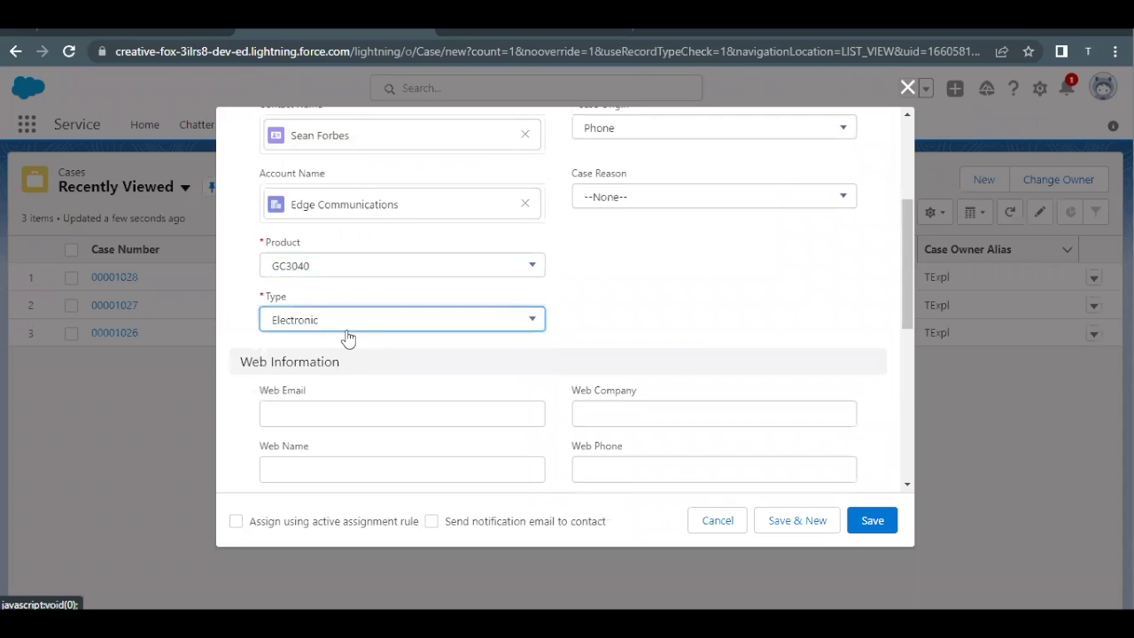
Copy Renew Warranty from the Trailhead table into the new case's Subject
scroll(346, 336, "down", 5)
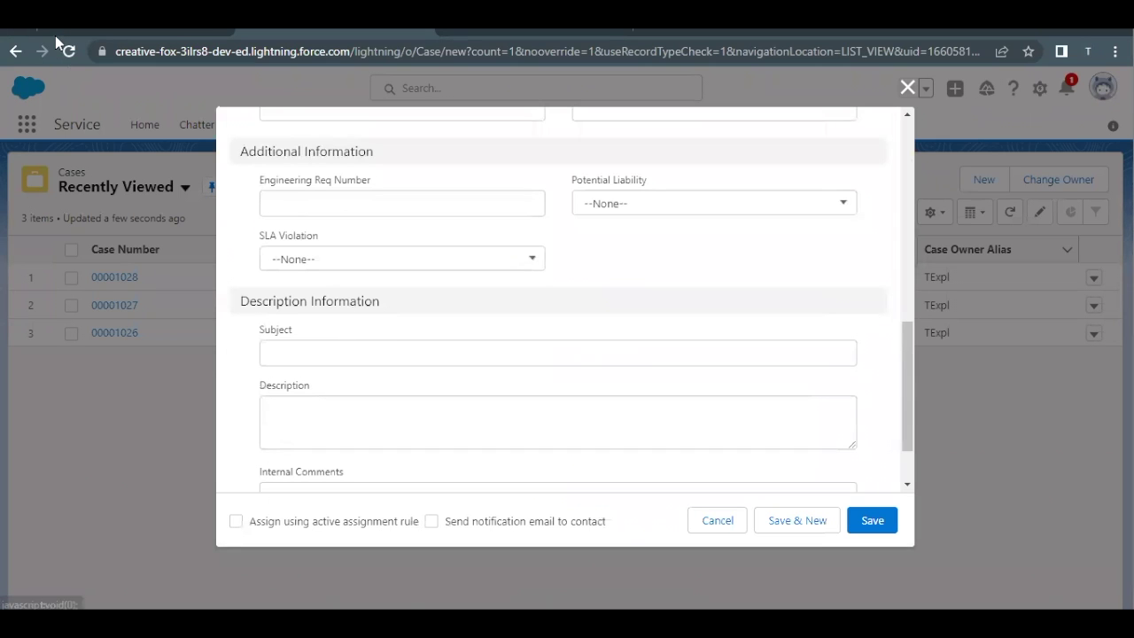
left_click(55, 35)
scroll(362, 314, "up", 2)
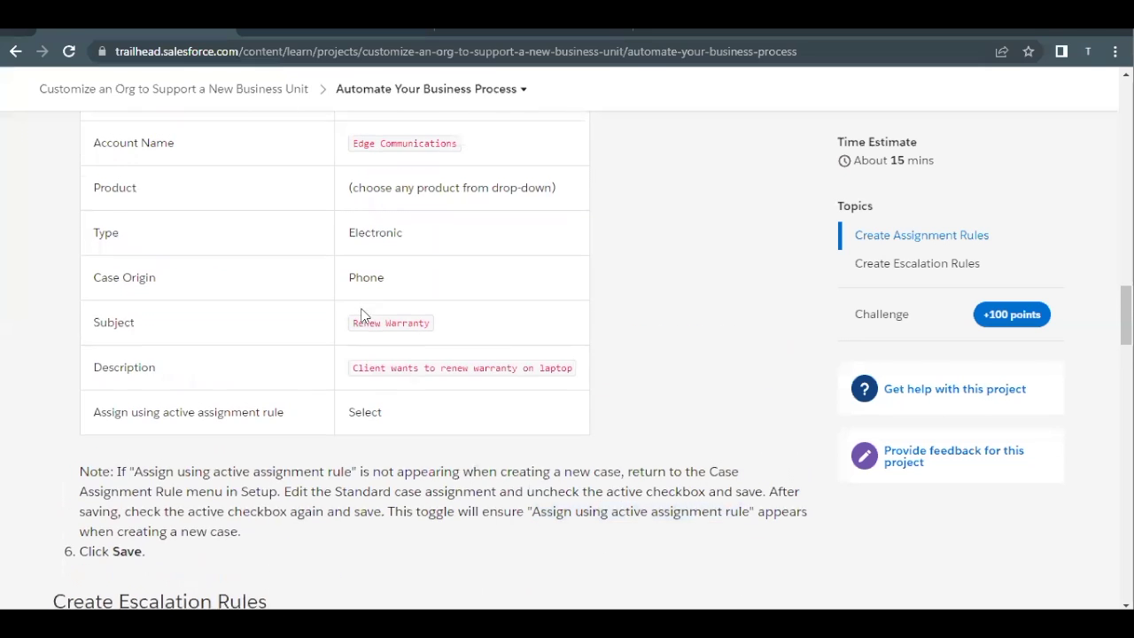
triple_click(374, 324)
key("ctrl+c")
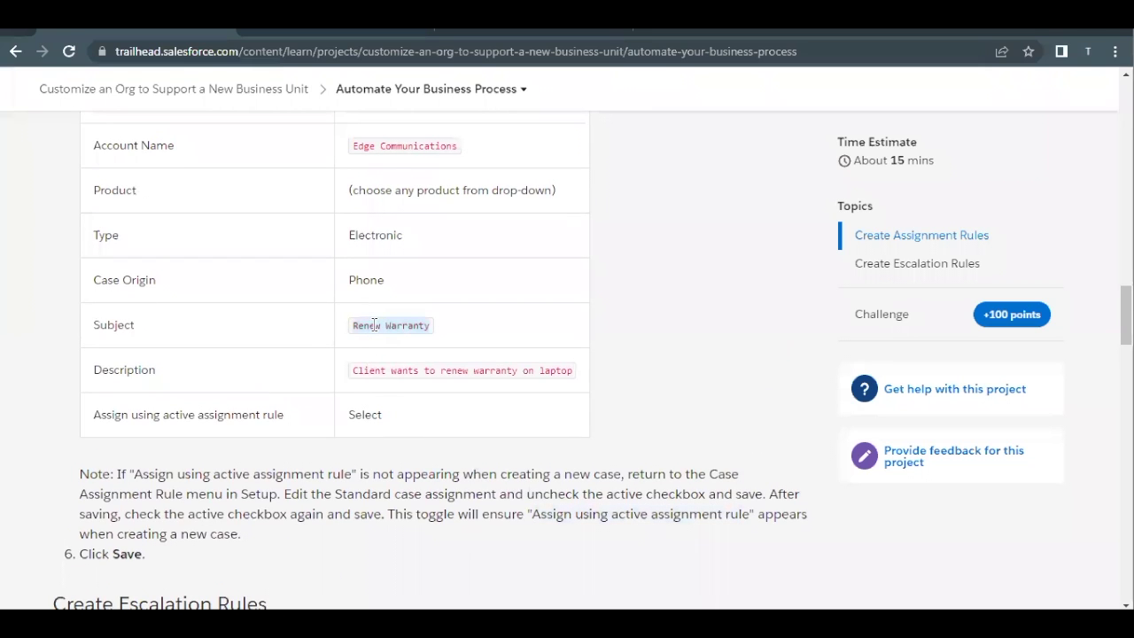
left_click(322, 40)
left_click(418, 351)
key("ctrl+v")
Fill the new case's Description with "Client wants to renew warranty on laptop", copied from the Trailhead table
left_click(123, 35)
double_click(414, 365)
triple_click(415, 365)
key("ctrl+c")
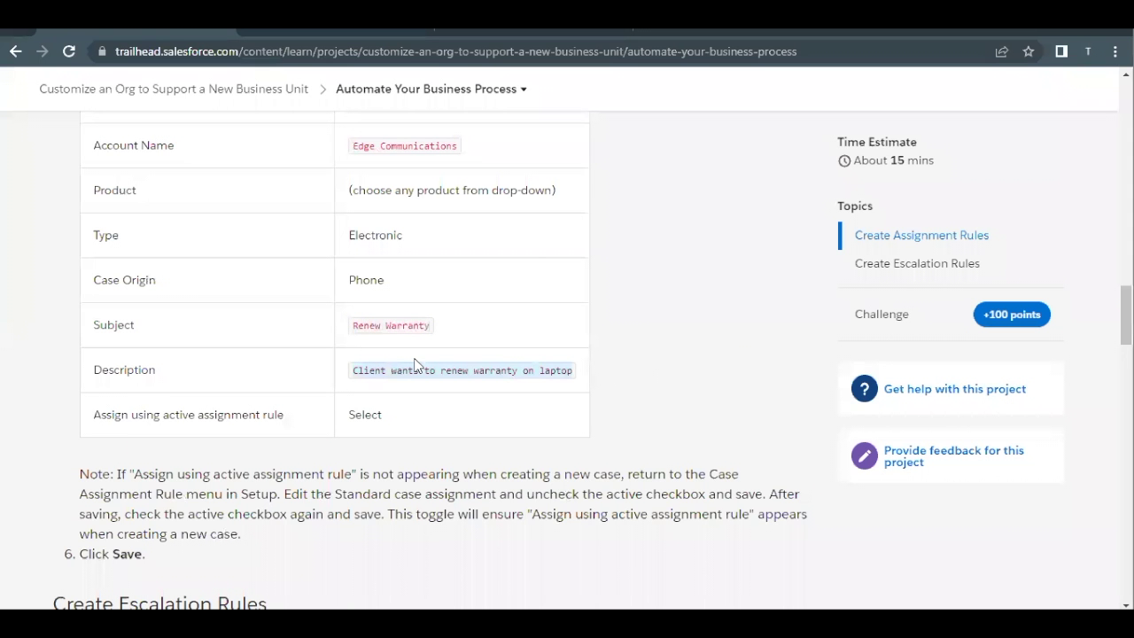
left_click(303, 37)
left_click(436, 446)
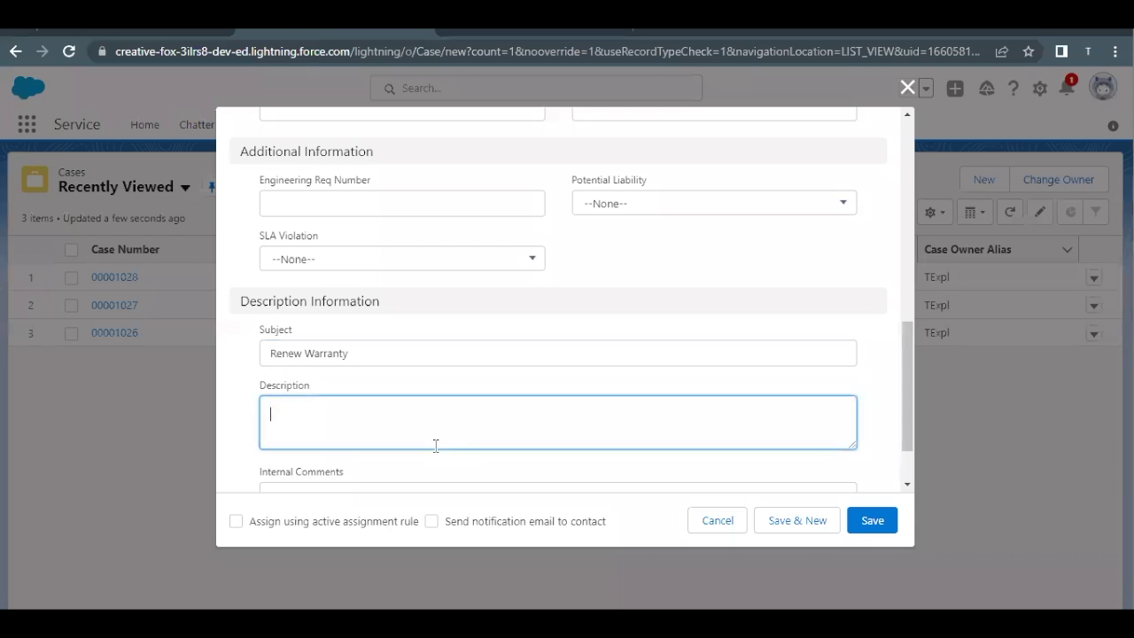
key("ctrl+v")
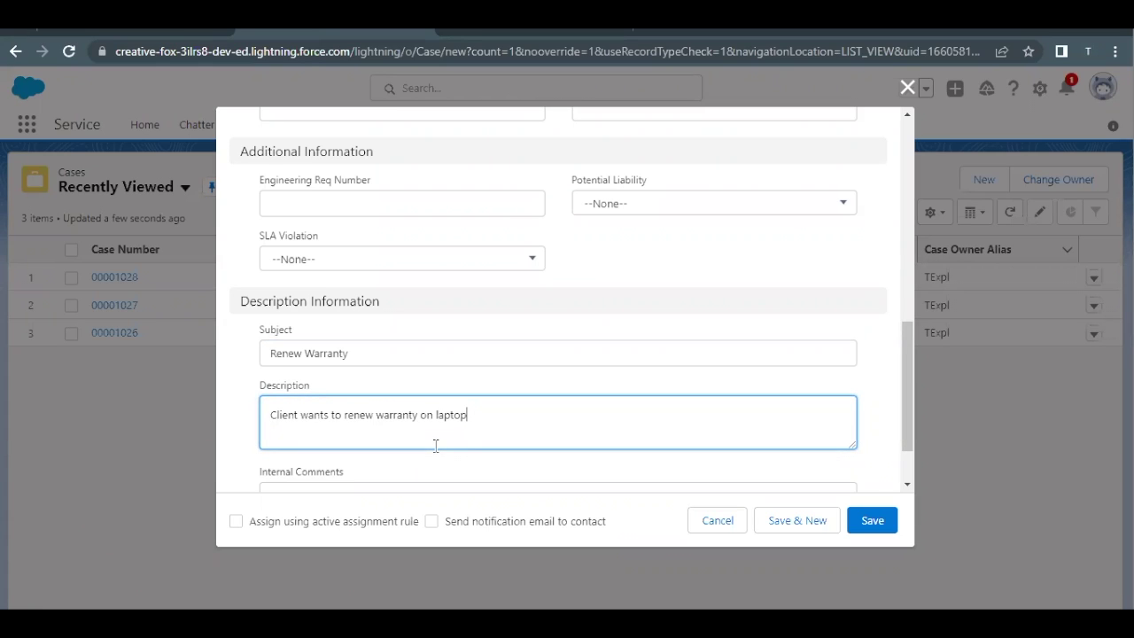
Enable "Assign using active assignment rule" for the new billing case
scroll(435, 445, "down", 1)
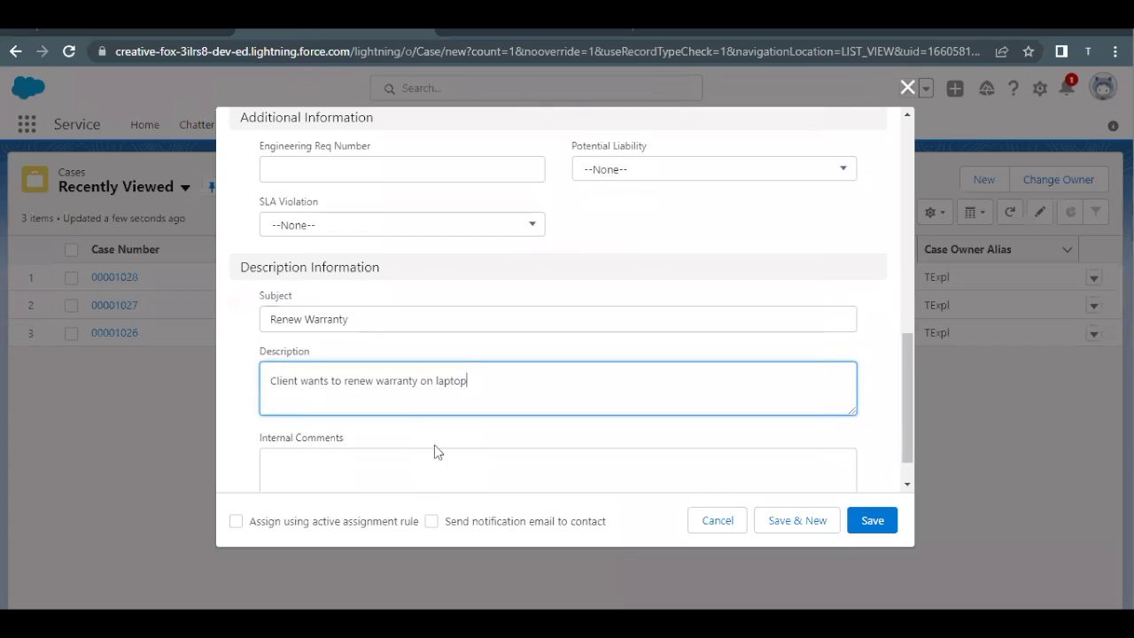
left_click_drag(248, 522, 391, 521)
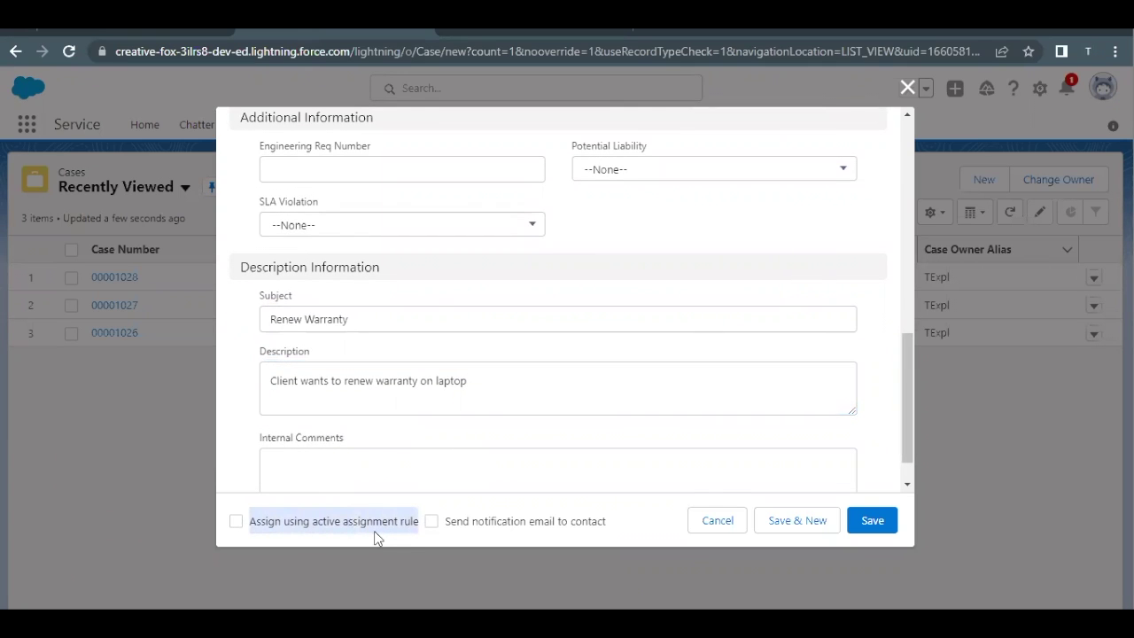
left_click(362, 521)
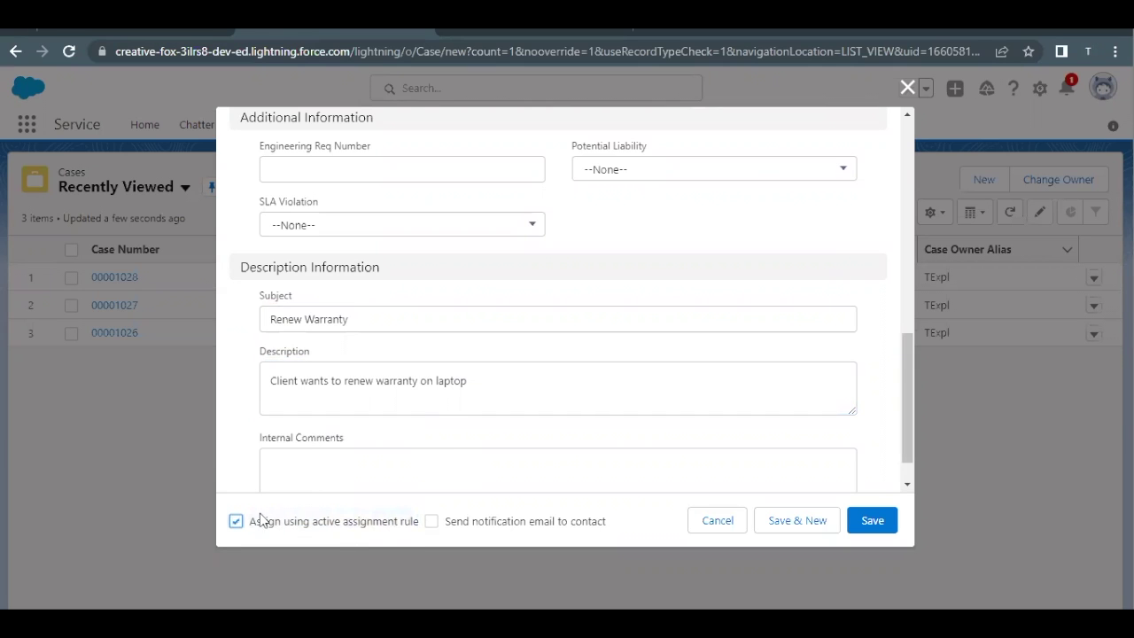
Check the new case against the Trailhead table of case values, and save it
left_click(130, 34)
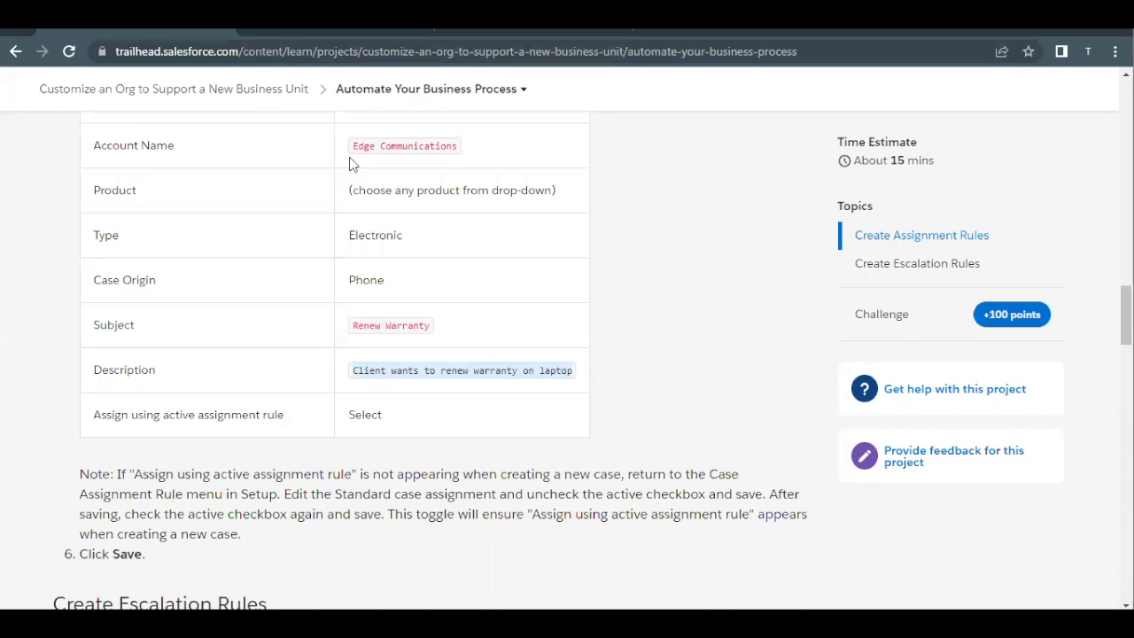
left_click(344, 33)
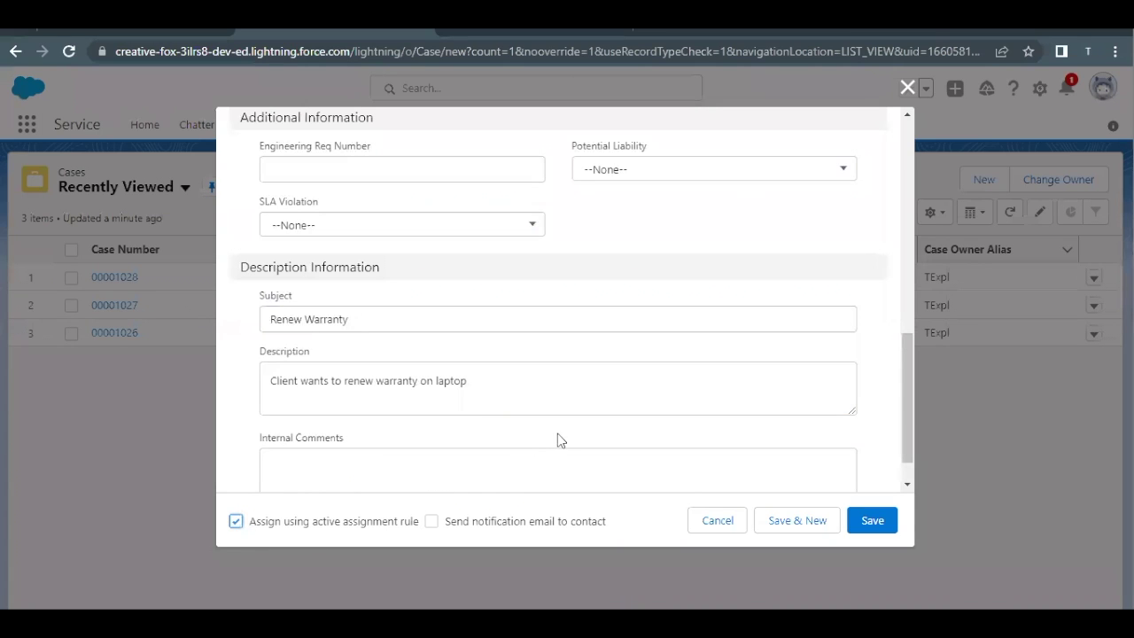
left_click(869, 521)
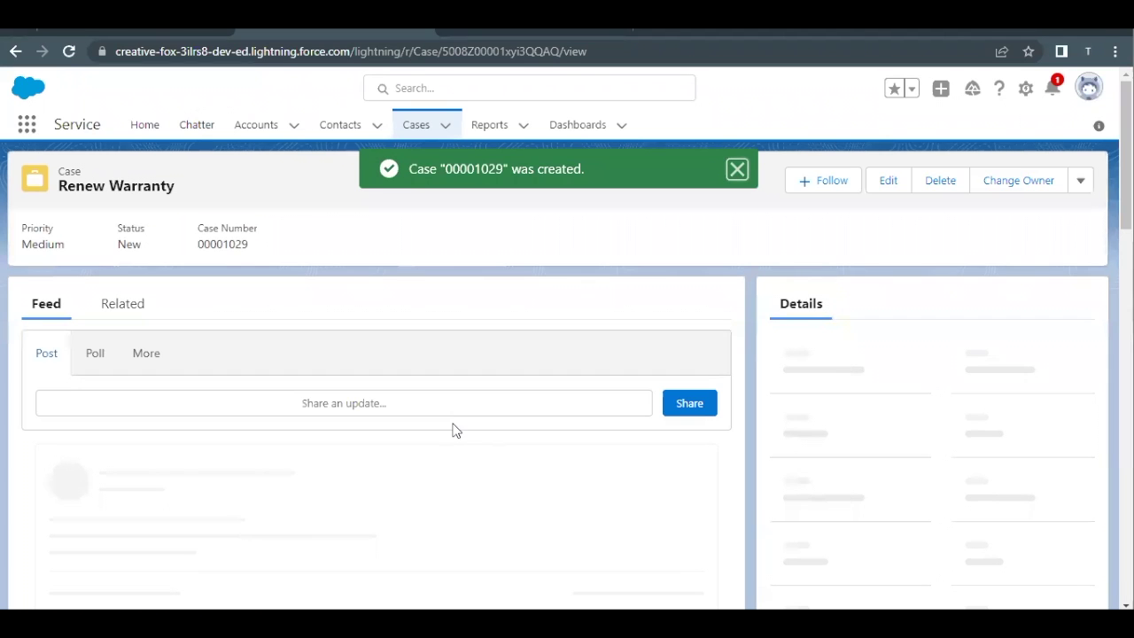
Examine the Renew Warranty case's feed update and Case Owner field to verify the owner assigned by the assignment rule
scroll(454, 430, "down", 1)
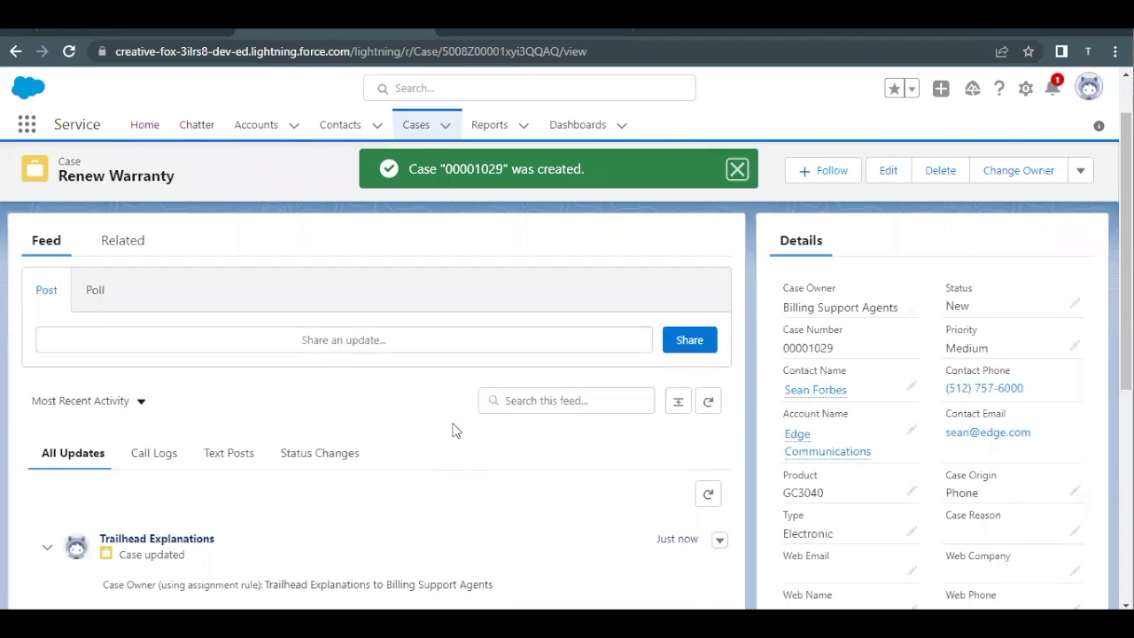
scroll(453, 431, "down", 1)
scroll(454, 430, "down", 4)
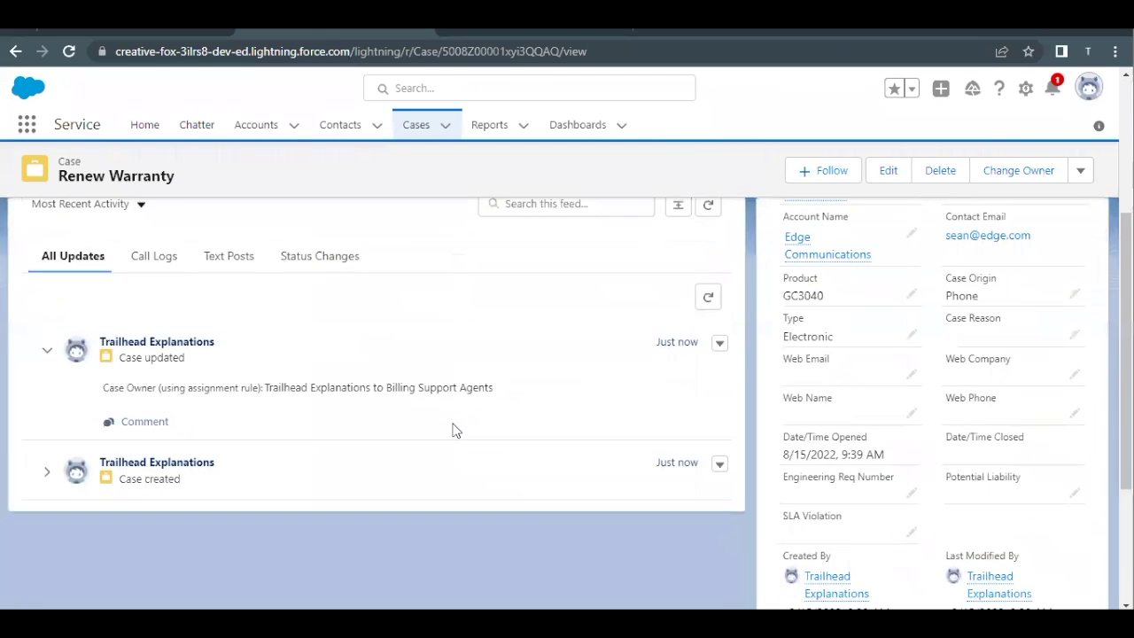
scroll(454, 430, "down", 1)
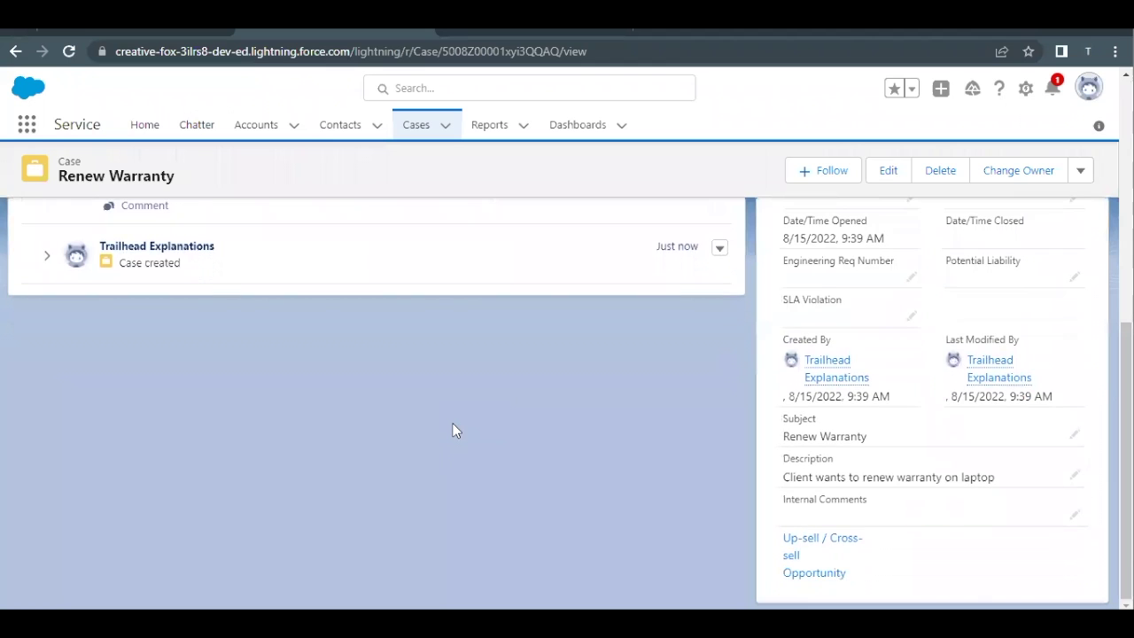
scroll(453, 431, "up", 3)
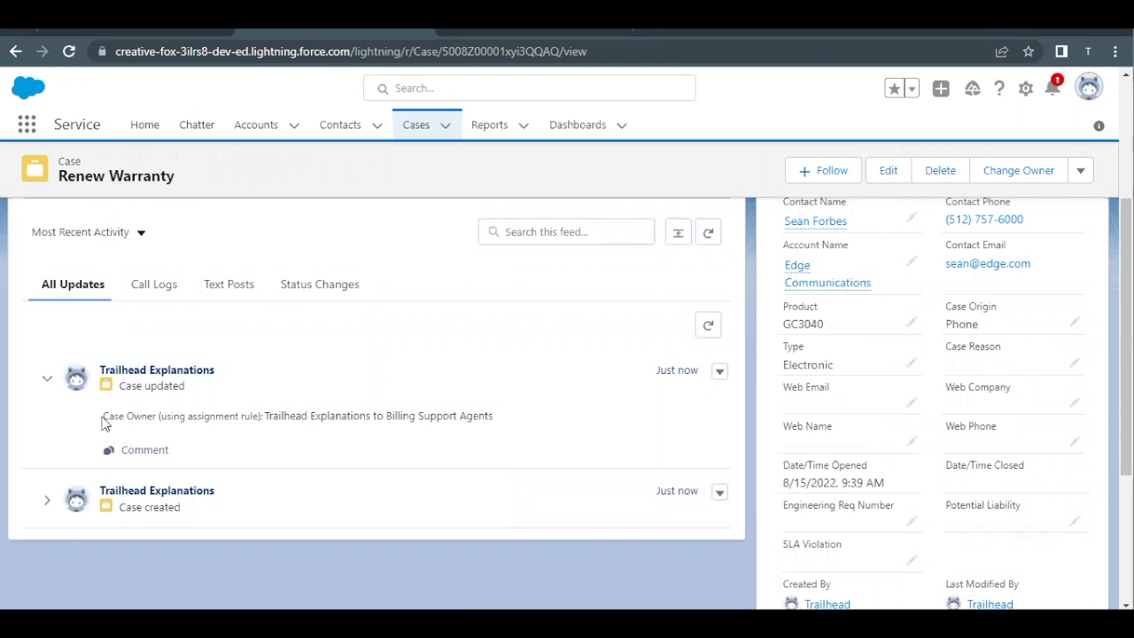
left_click_drag(109, 417, 311, 420)
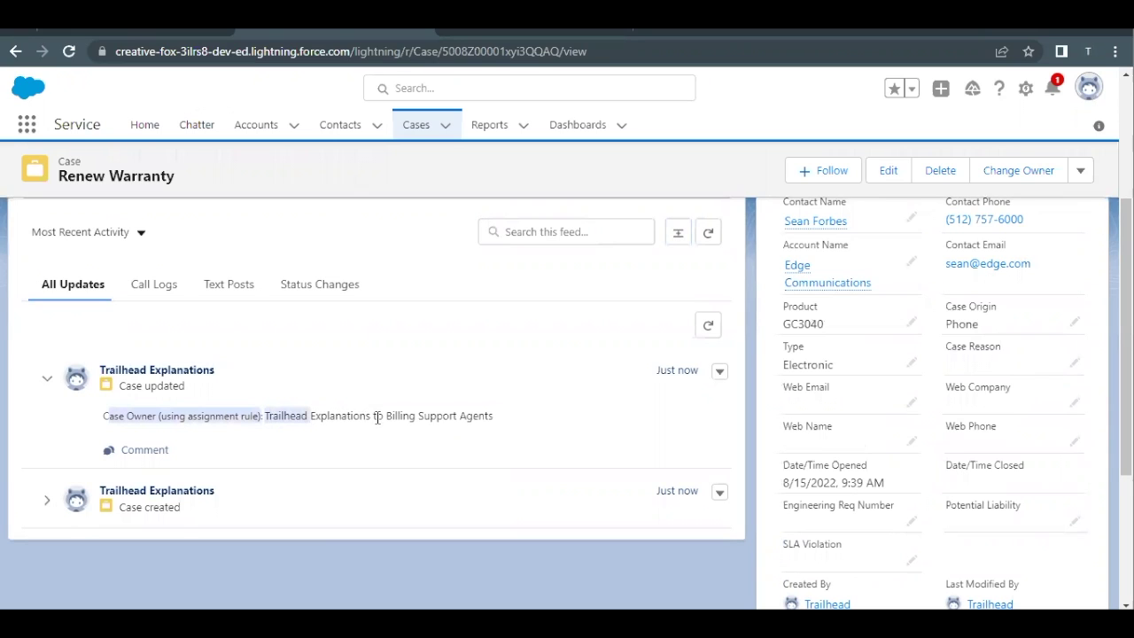
left_click_drag(399, 418, 496, 417)
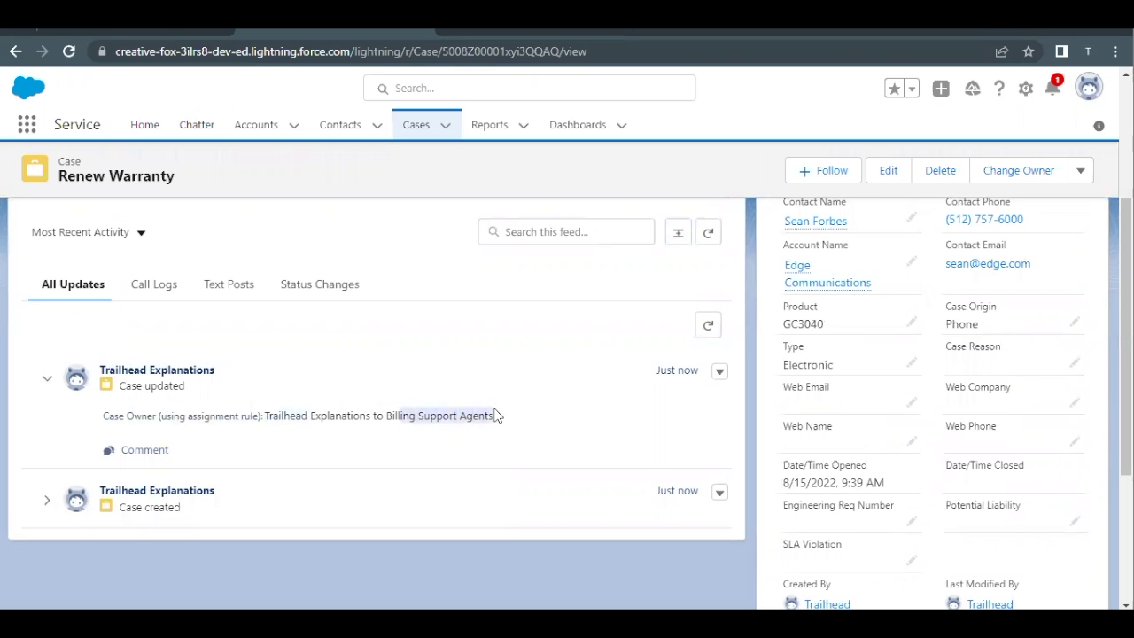
scroll(496, 416, "up", 1)
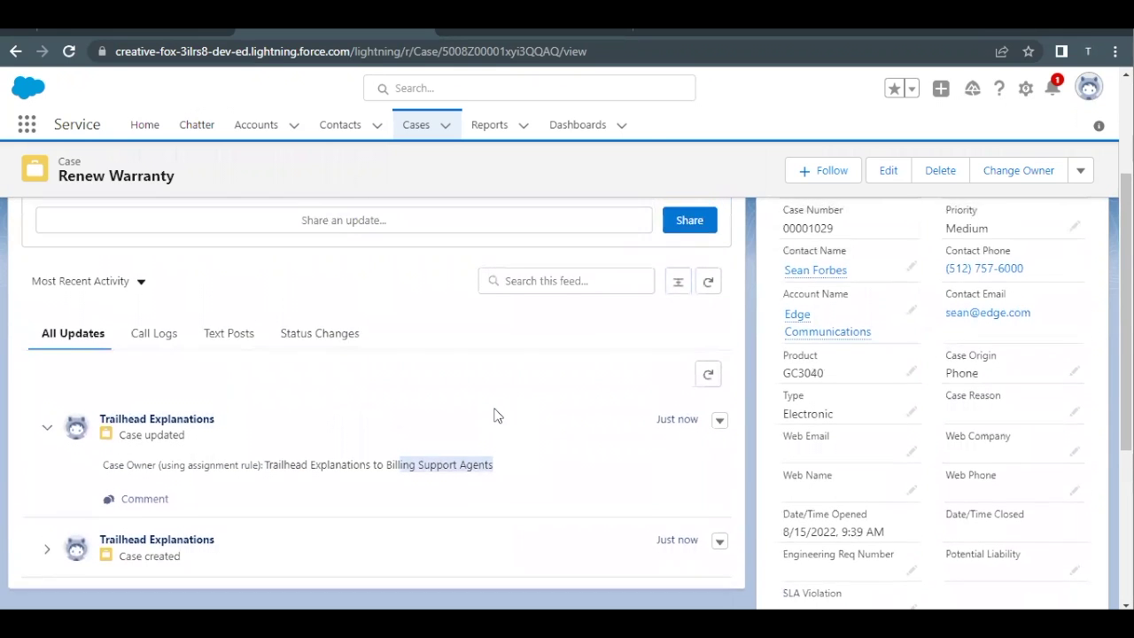
scroll(495, 416, "up", 2)
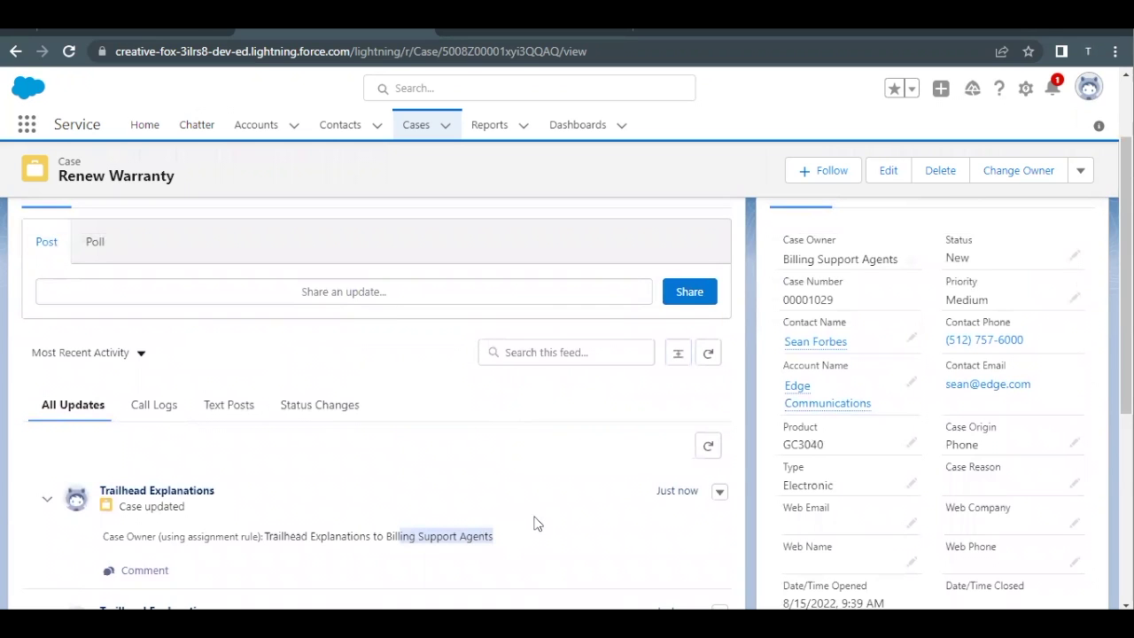
left_click(865, 271)
scroll(854, 280, "up", 1)
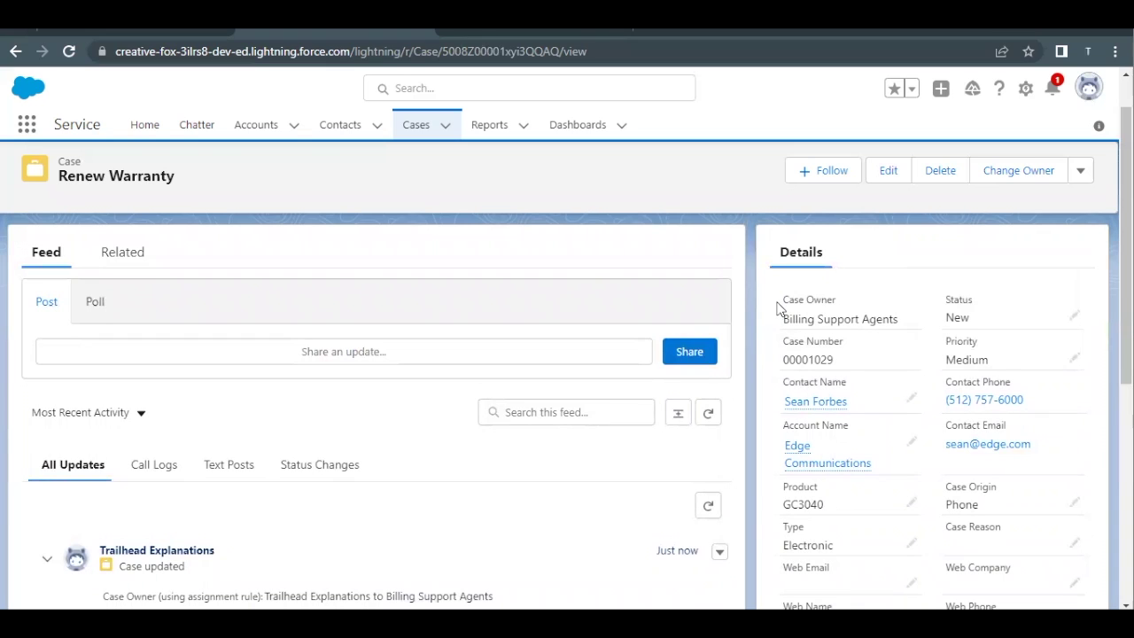
left_click_drag(782, 306, 860, 301)
left_click_drag(778, 334, 898, 319)
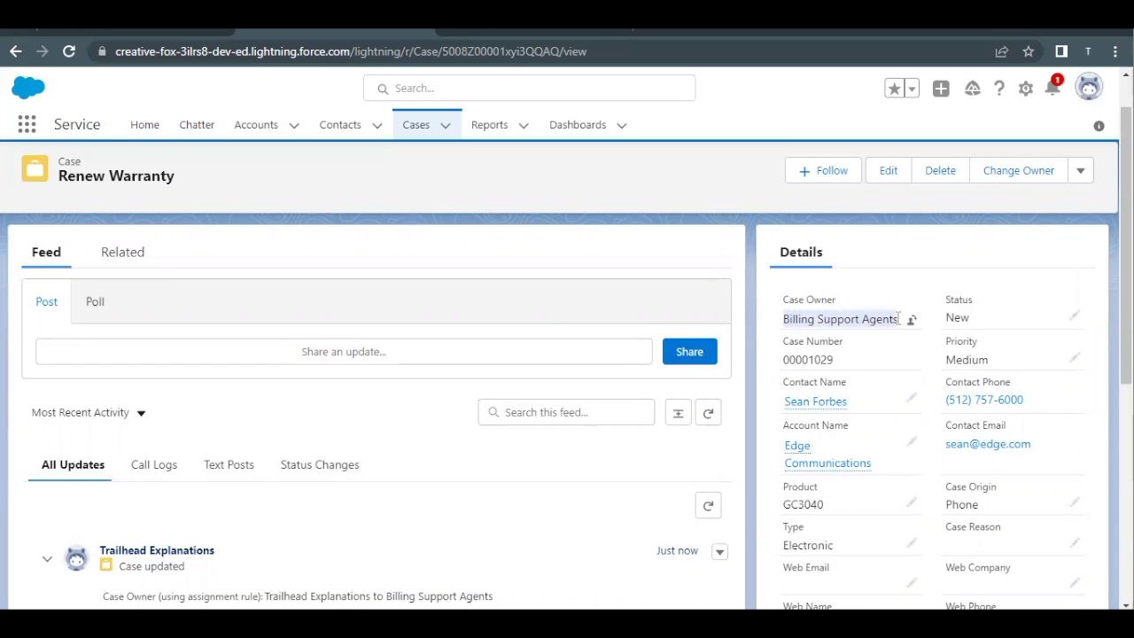
left_click(582, 299)
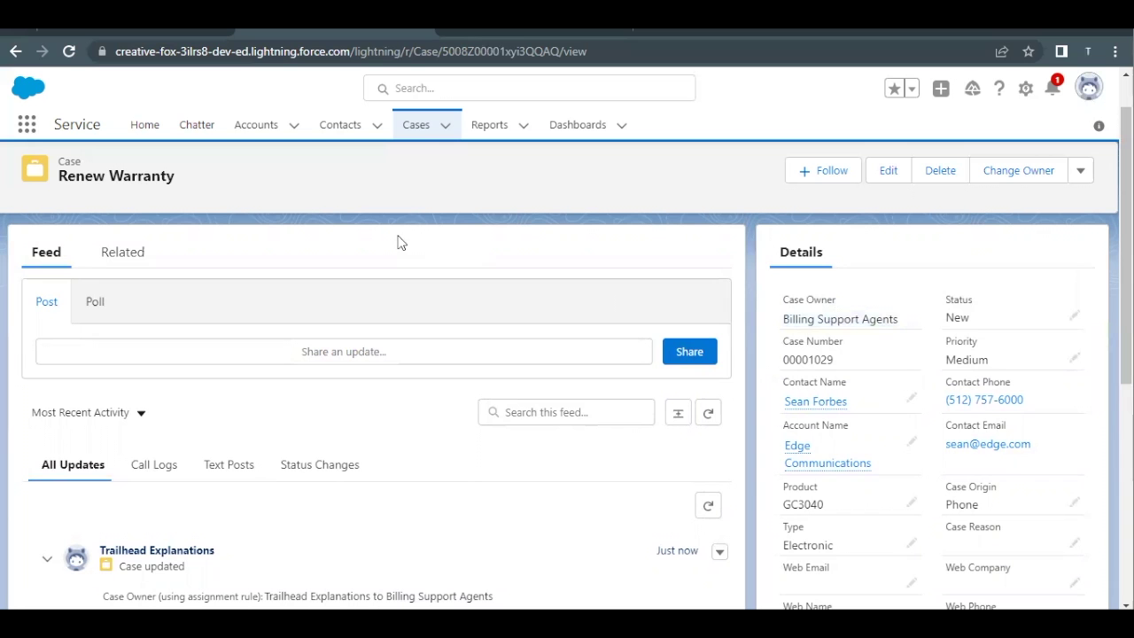
Read the Create Escalation Rules instructions in the Trailhead unit for creating a new escalation rule
left_click(163, 32)
scroll(275, 352, "down", 3)
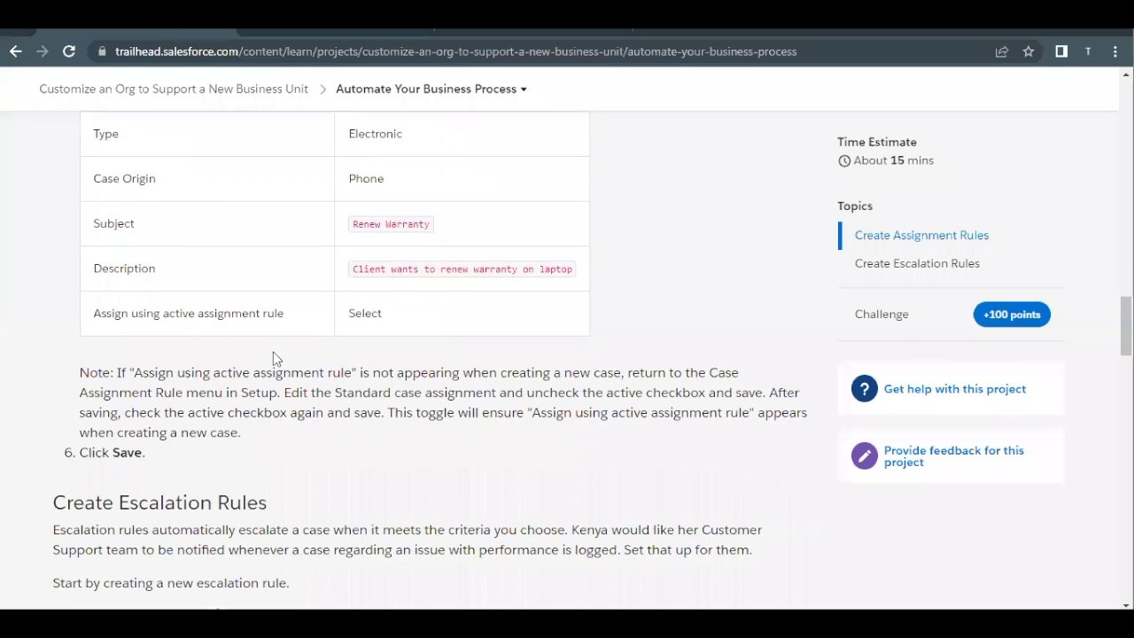
scroll(273, 352, "down", 1)
left_click_drag(169, 263, 254, 263)
left_click(254, 263)
scroll(376, 210, "down", 2)
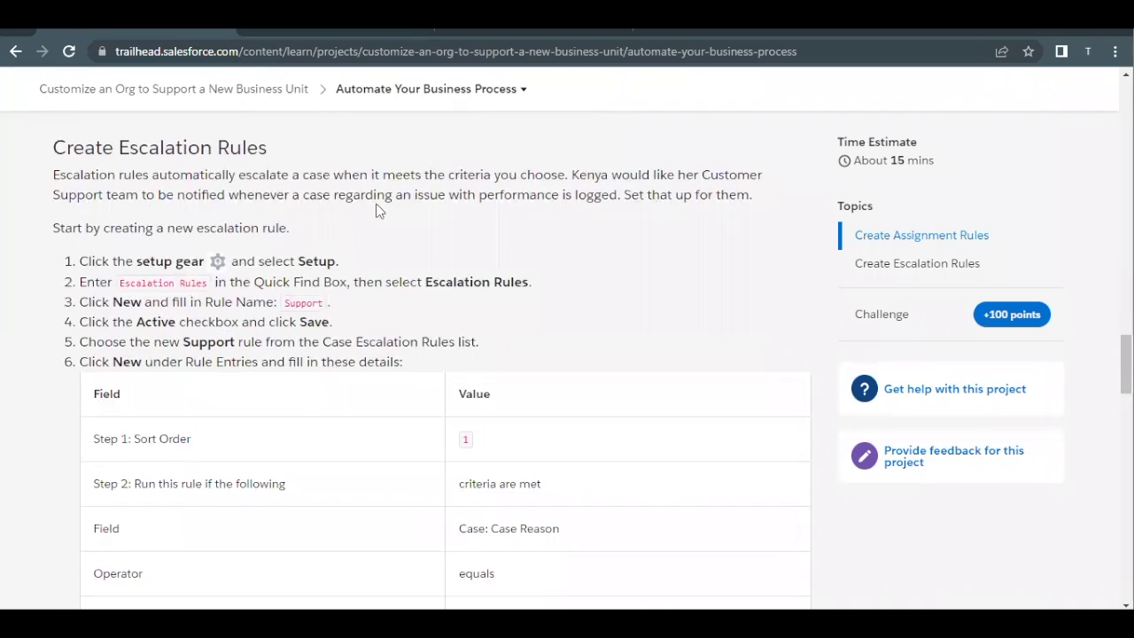
double_click(146, 282)
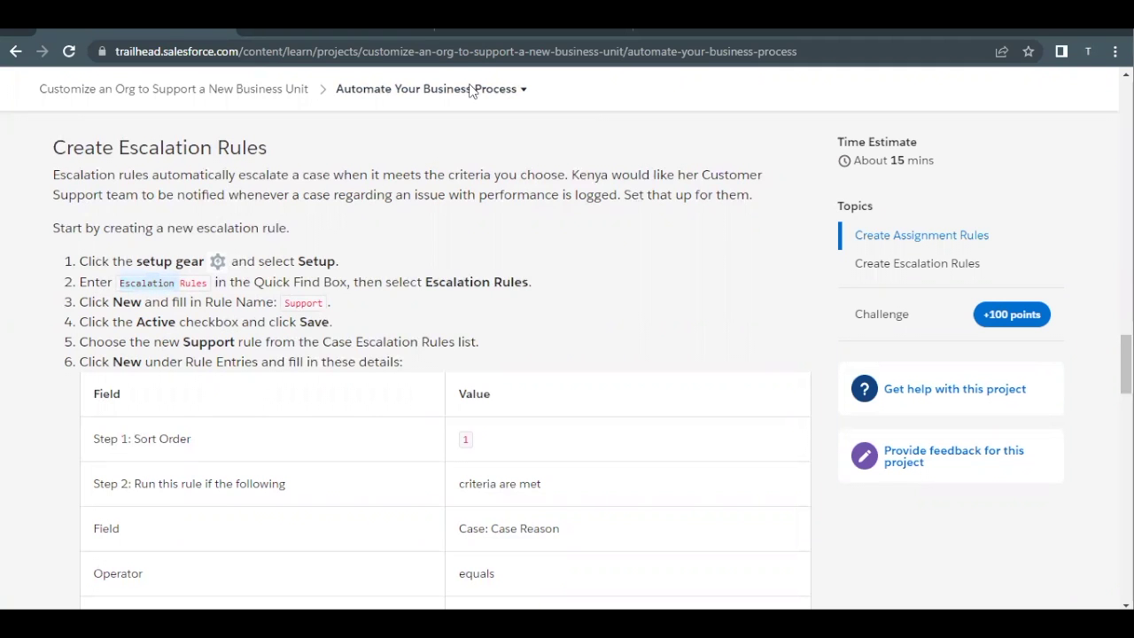
Search Setup for "esca" and open the Escalation Rules page
left_click(519, 38)
double_click(128, 174)
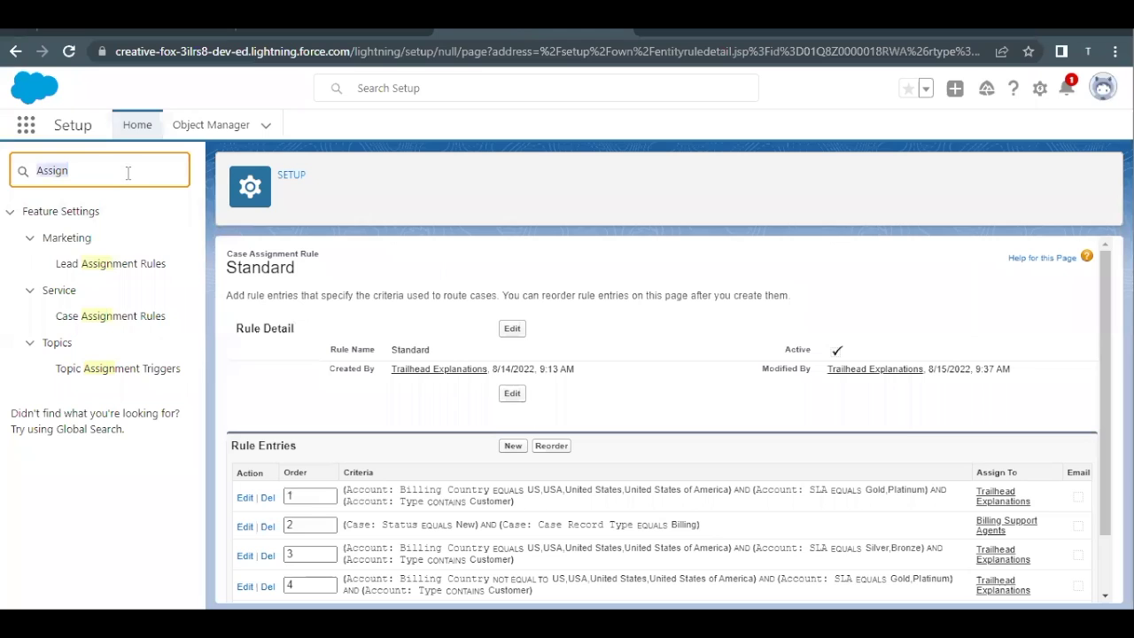
type("es")
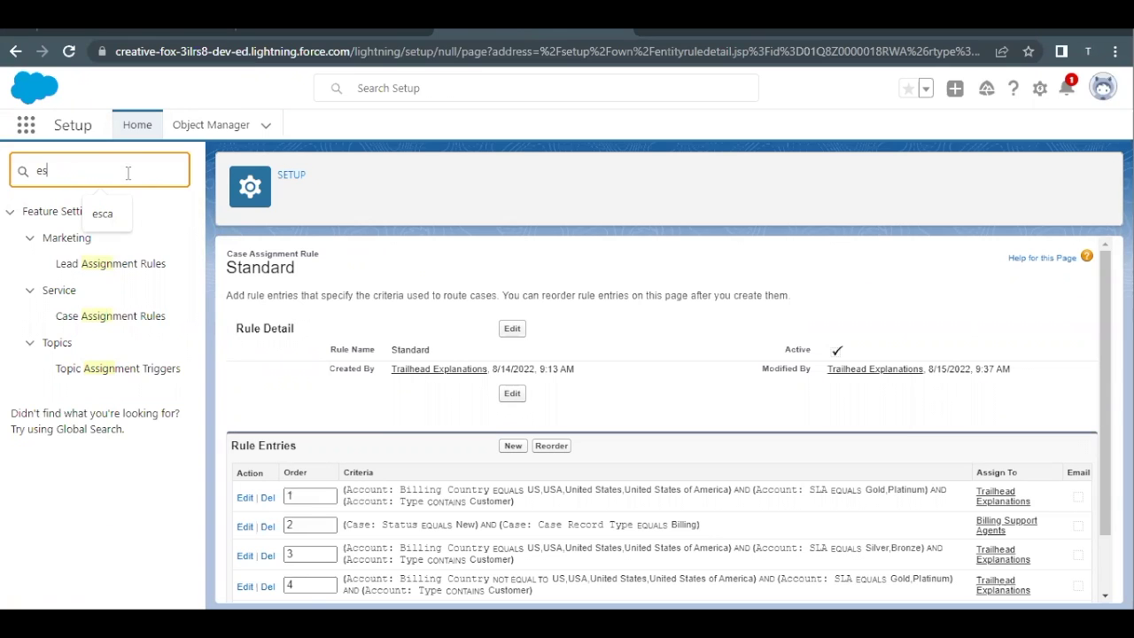
type("ca")
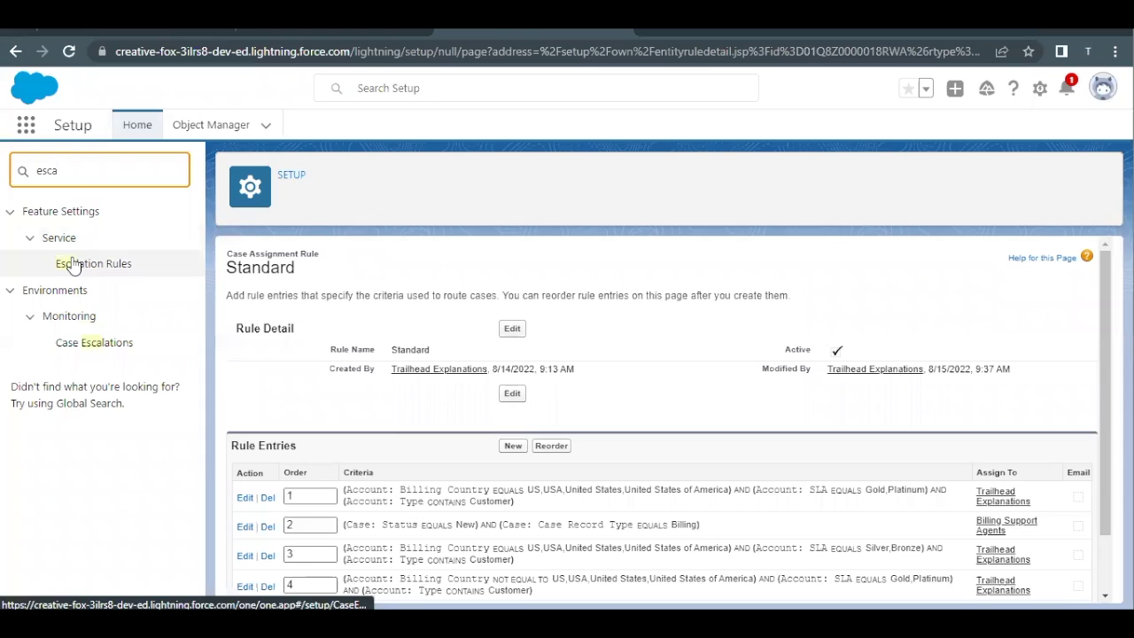
left_click(74, 263)
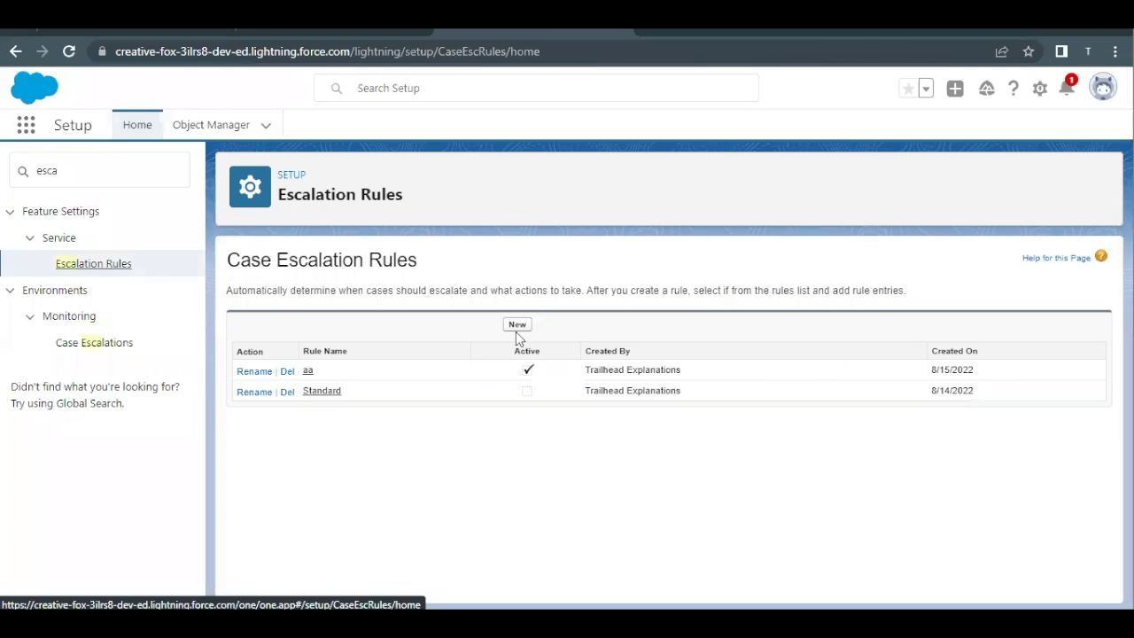
Start a new case escalation rule and name it Support, copying the name from the Trailhead instructions
left_click(516, 329)
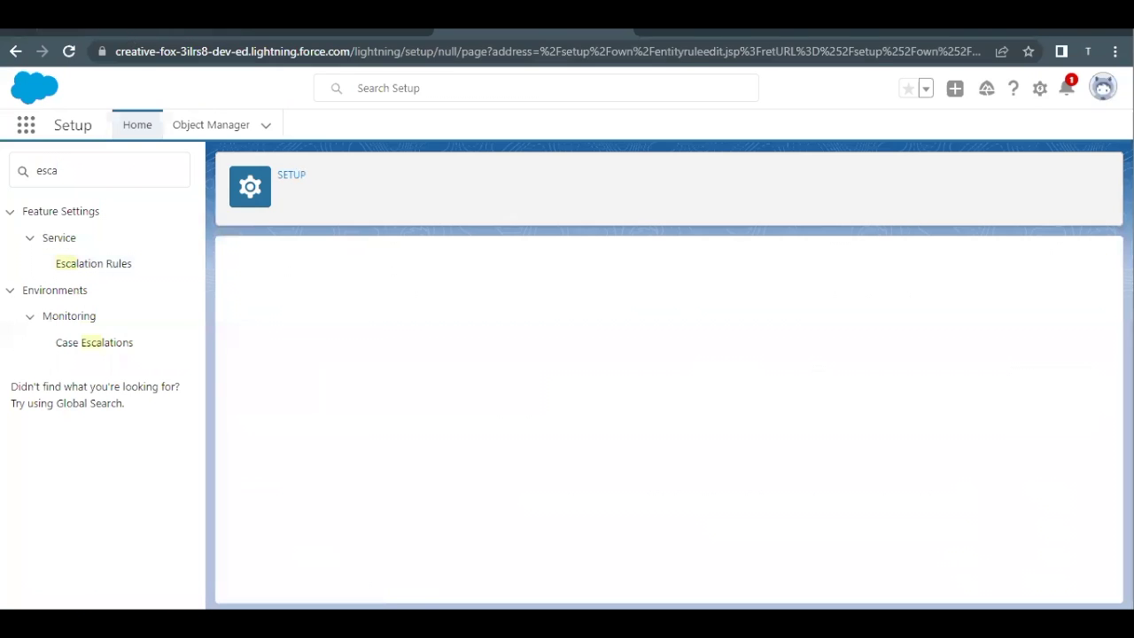
key("ctrl+Tab")
scroll(337, 333, "down", 1)
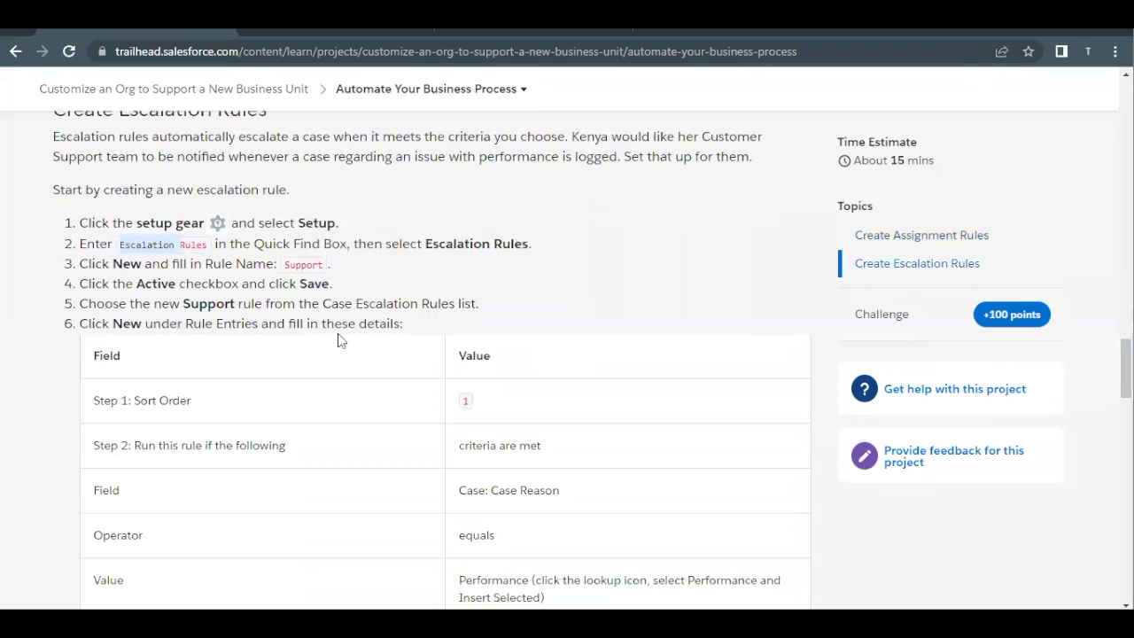
double_click(295, 264)
key("ctrl+c")
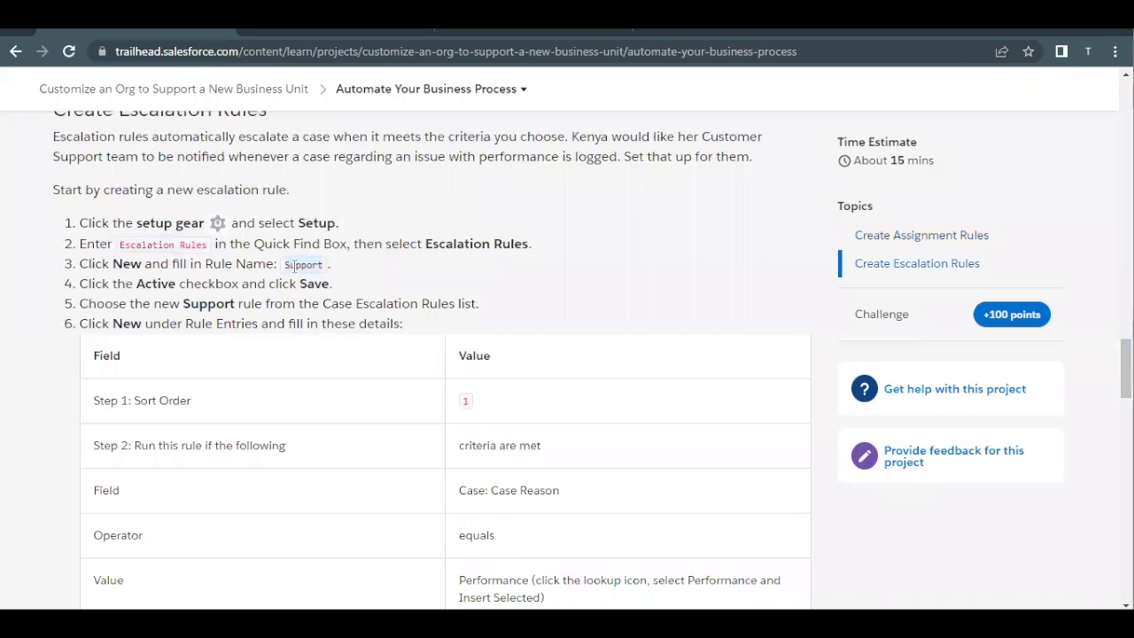
left_click(455, 31)
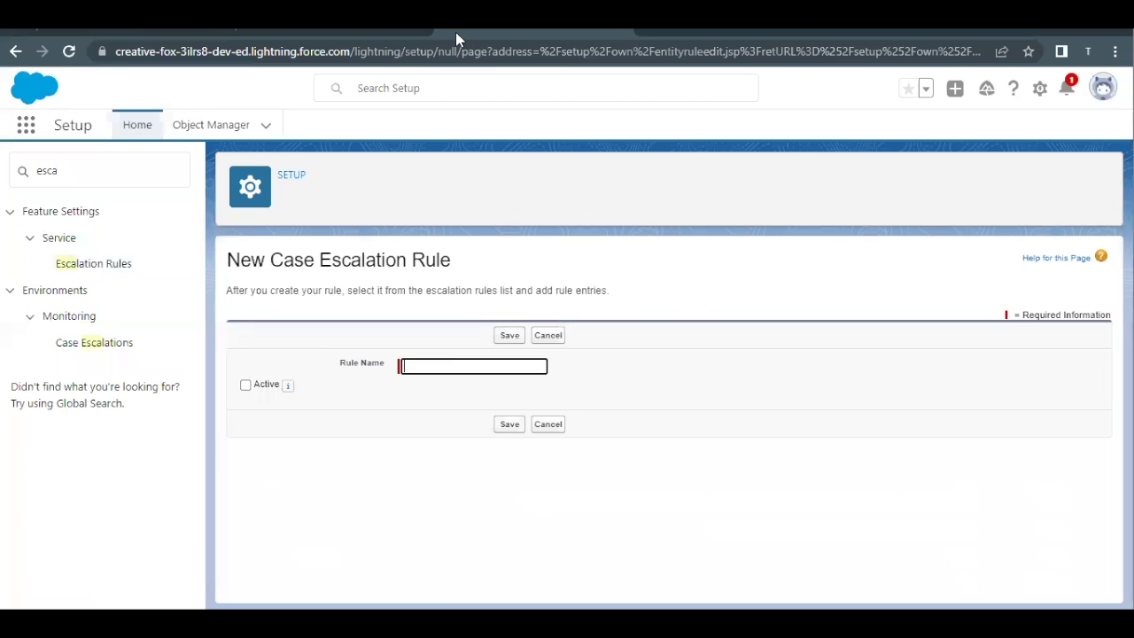
key("ctrl+v")
Make the Support escalation rule active as the Trailhead instructions require, and save it
left_click(140, 33)
scroll(182, 282, "down", 1)
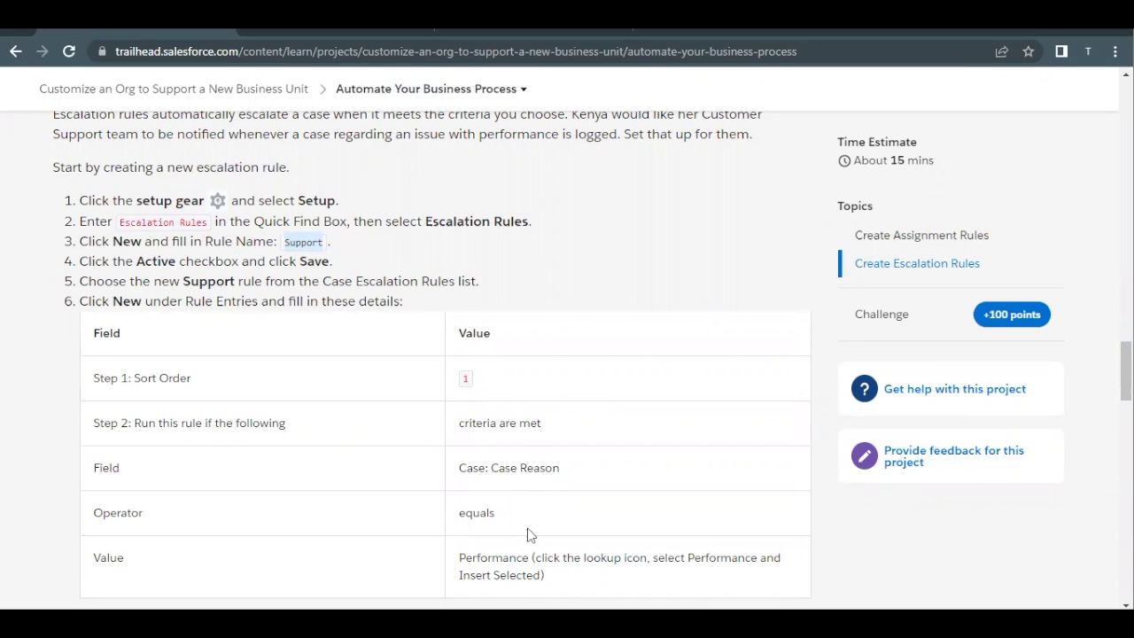
left_click(474, 30)
left_click(266, 386)
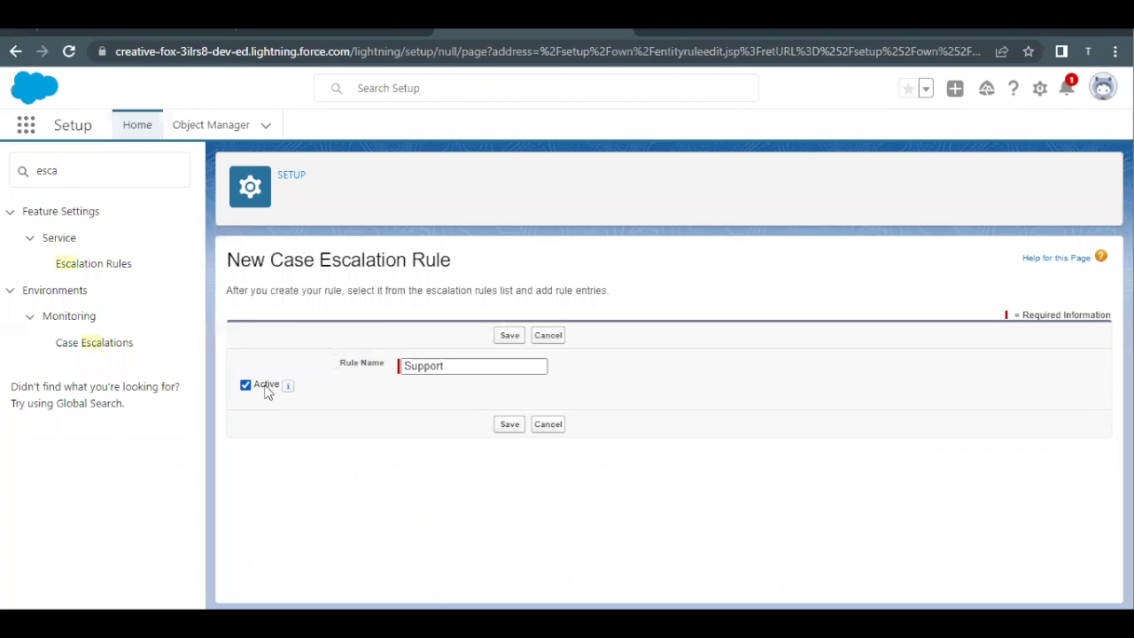
left_click(514, 338)
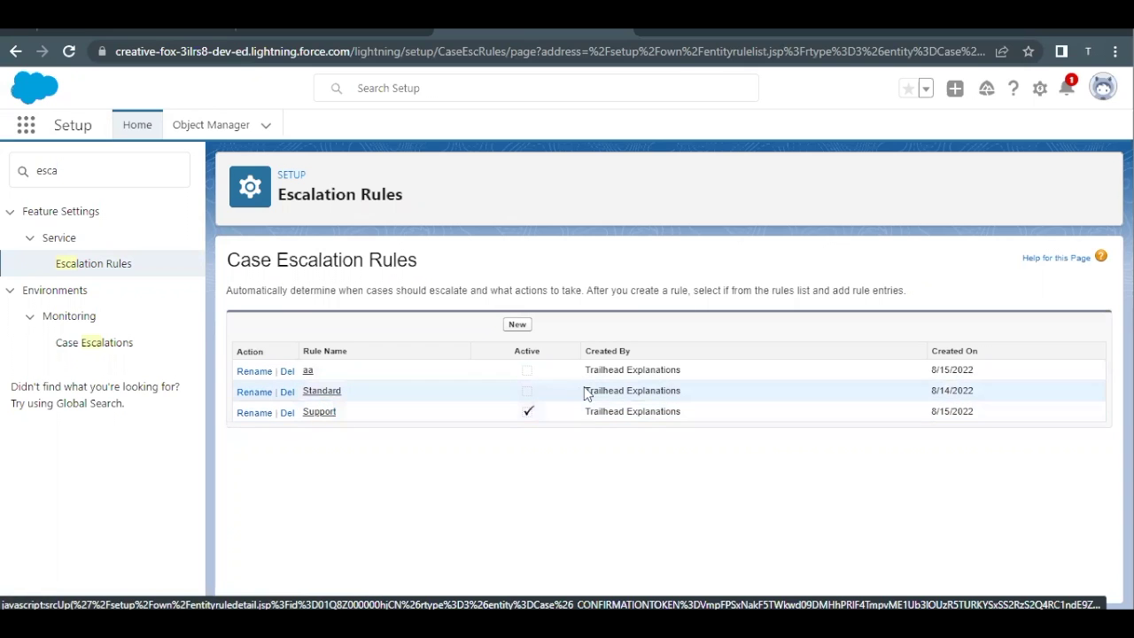
Start a new rule entry in the Support escalation rule and read its required details in the Trailhead instructions
left_click(321, 413)
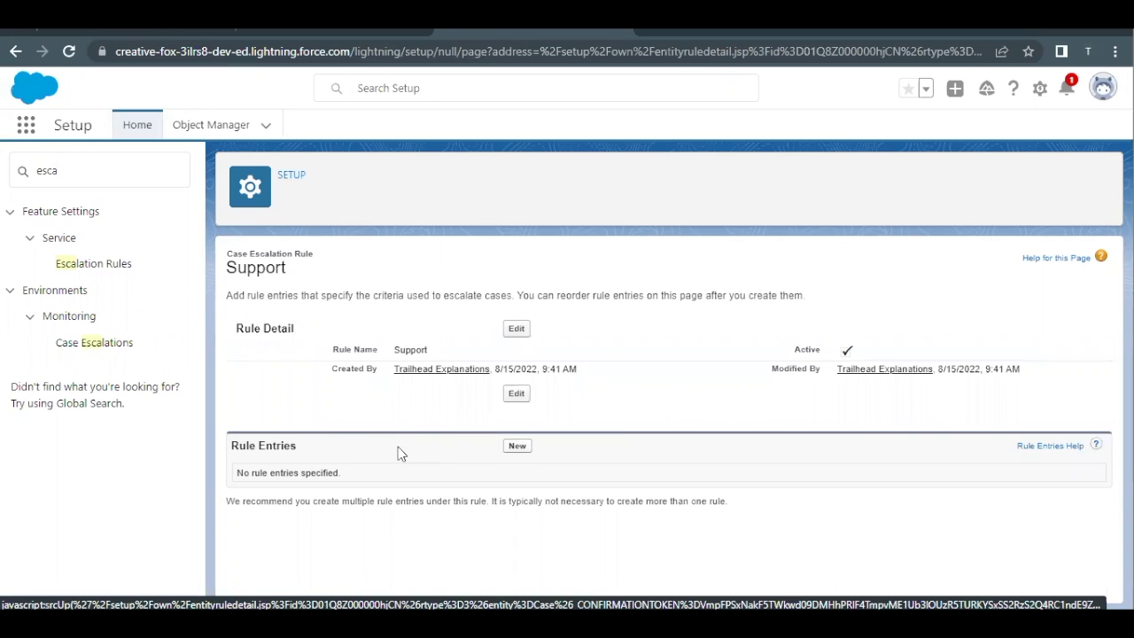
left_click(517, 446)
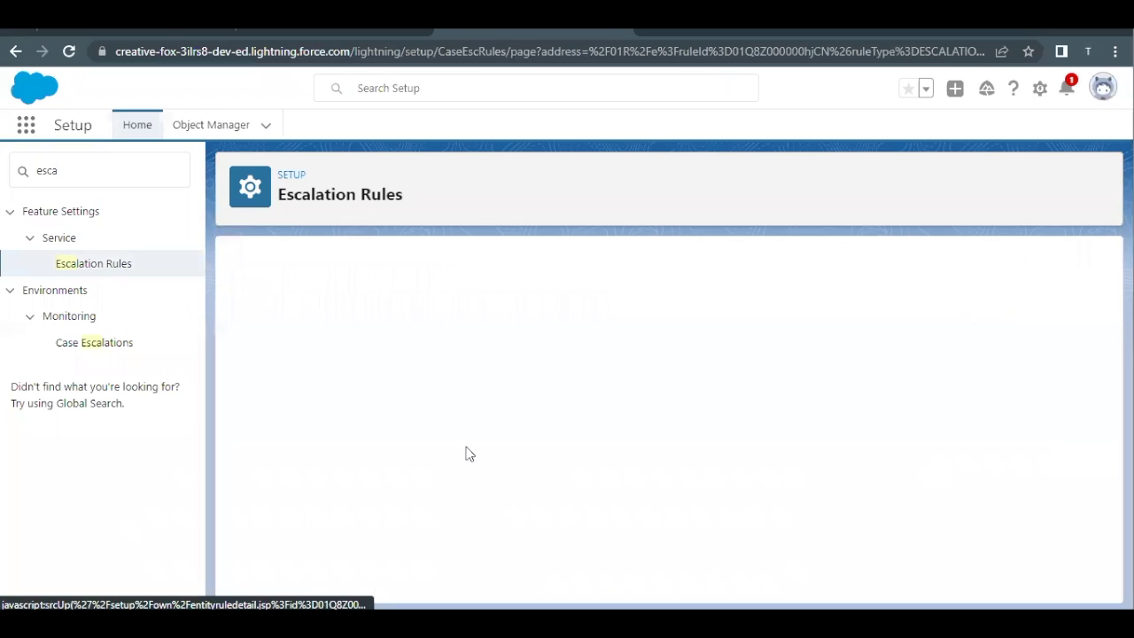
left_click(95, 34)
scroll(375, 395, "down", 1)
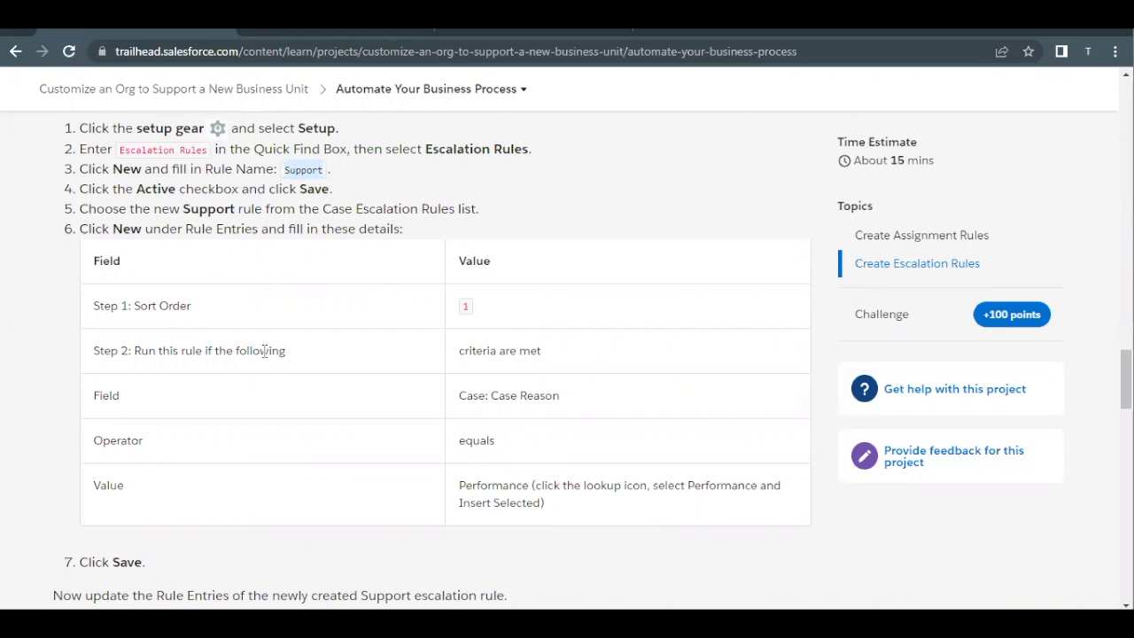
left_click_drag(456, 354, 597, 359)
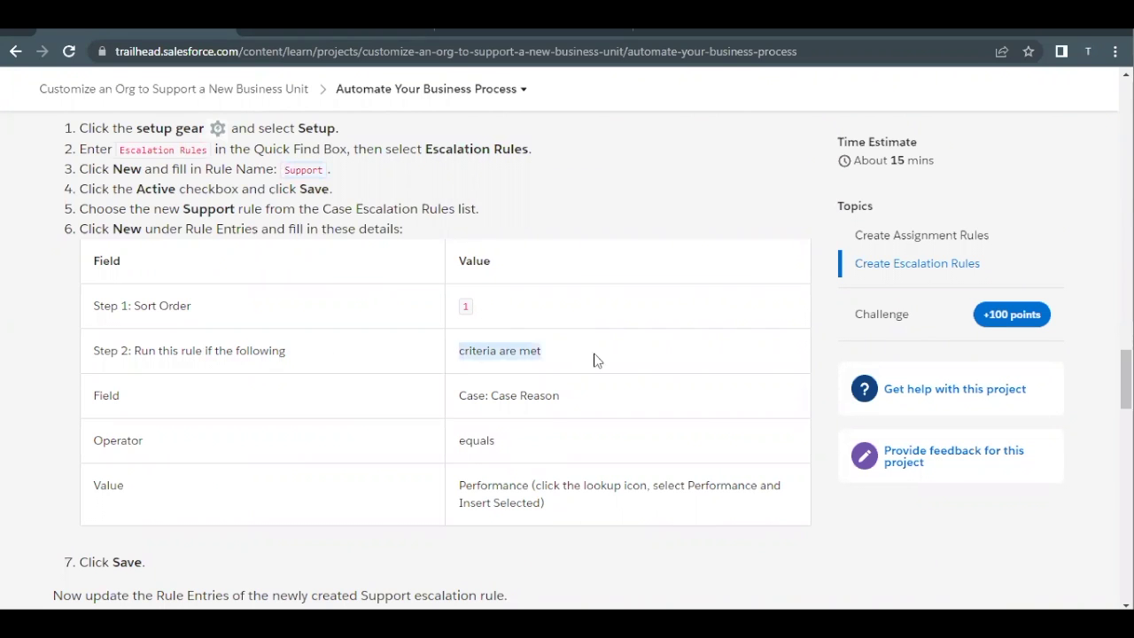
scroll(508, 415, "down", 1)
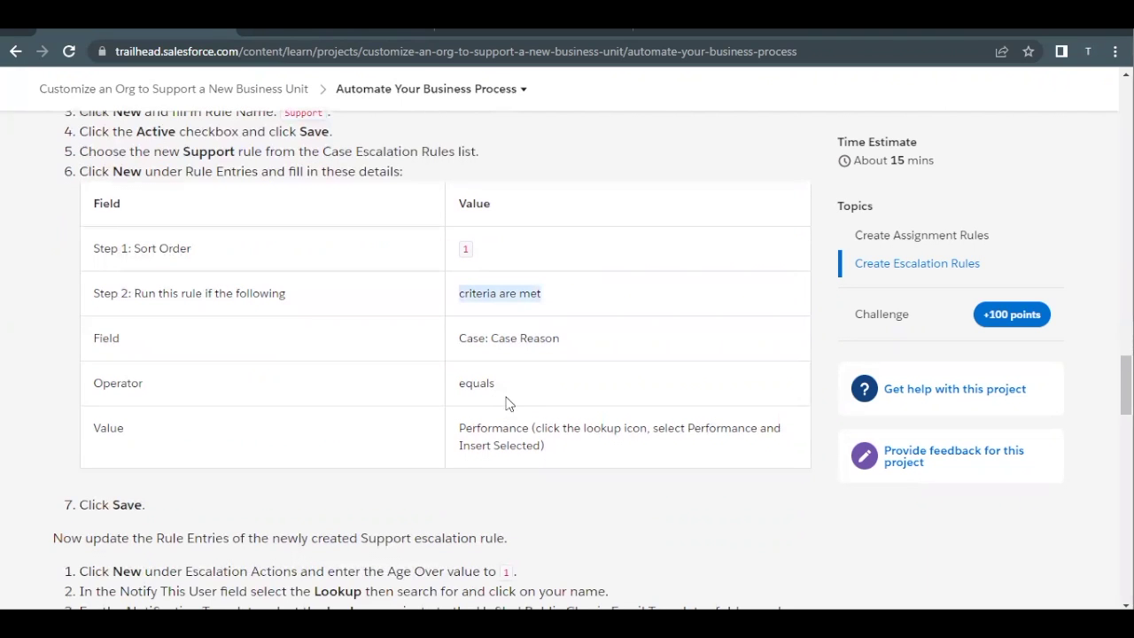
left_click_drag(491, 338, 571, 346)
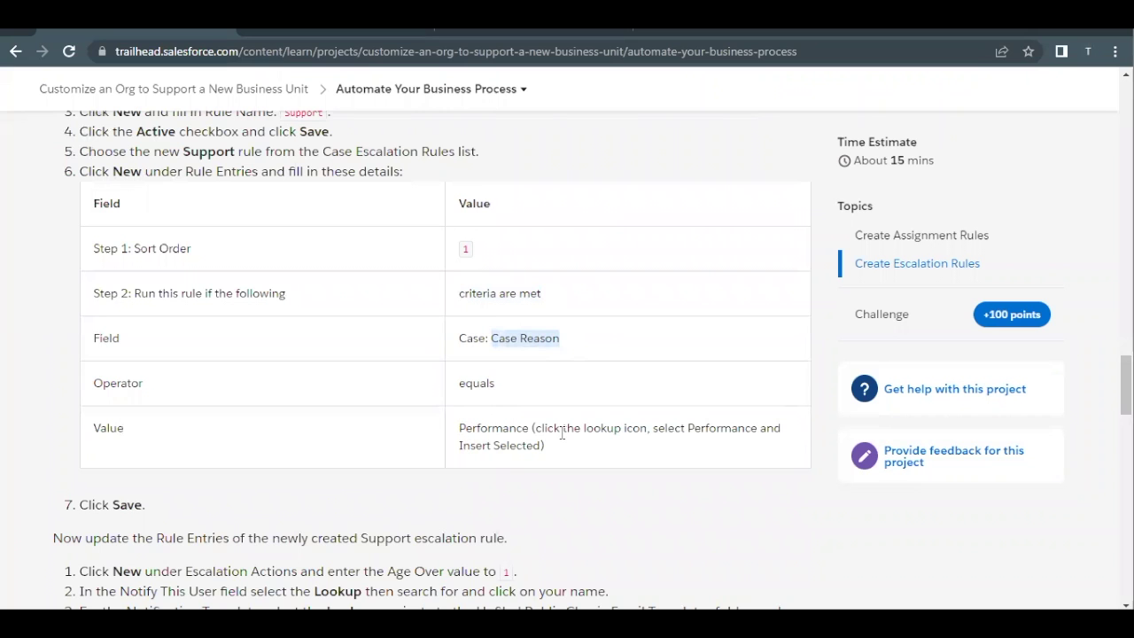
scroll(561, 434, "down", 1)
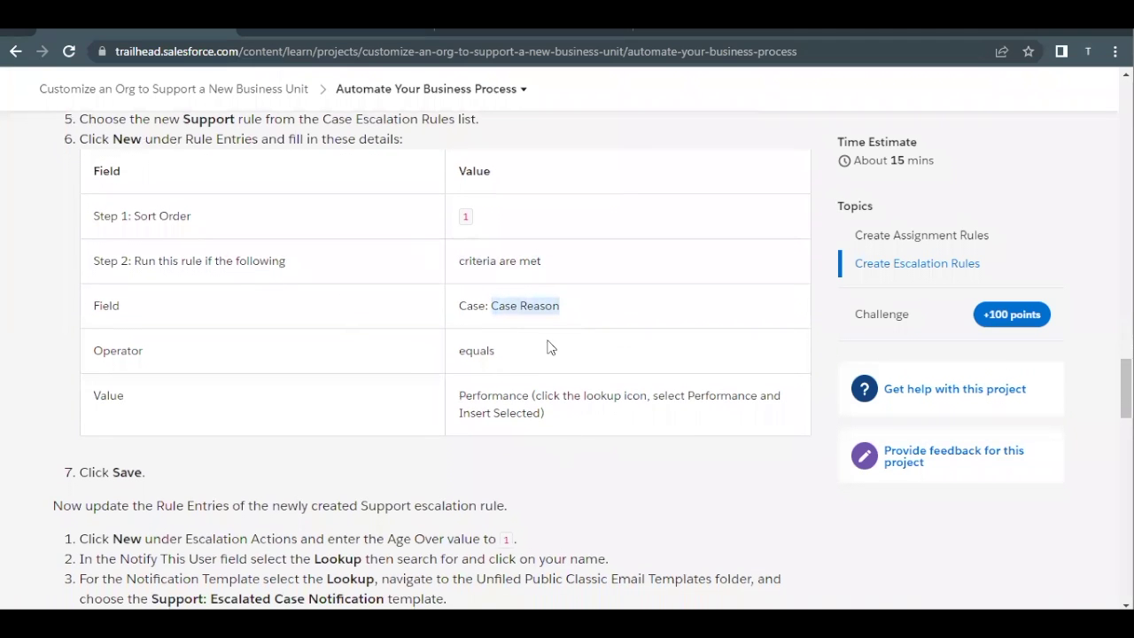
scroll(392, 263, "up", 2)
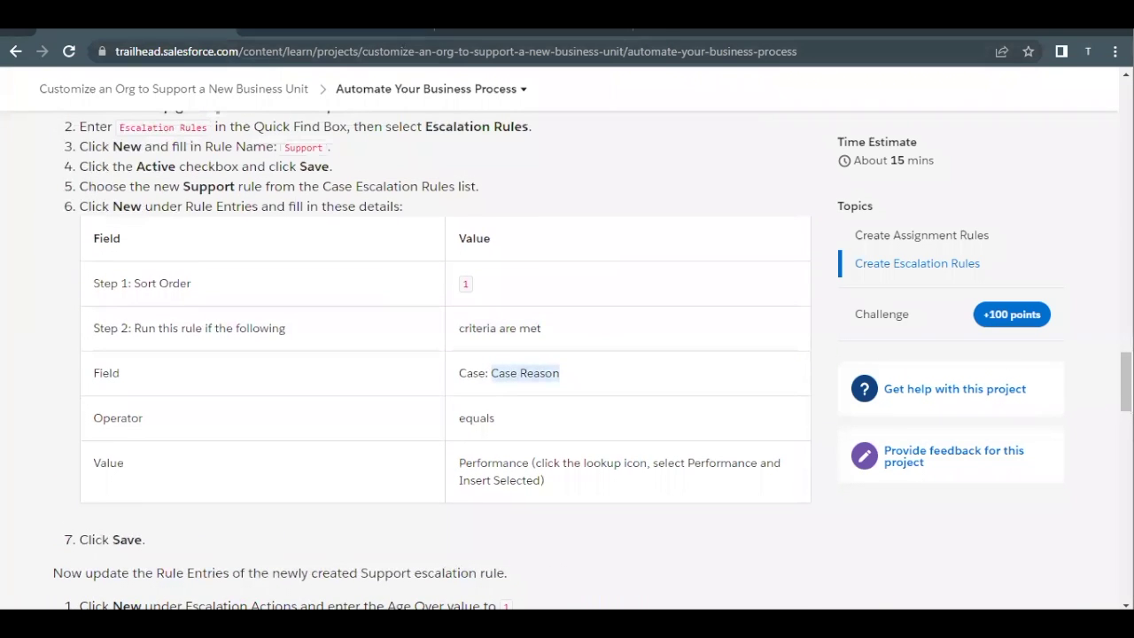
Return to the escalation rule entry form and set its sort order to 1
left_click(457, 30)
left_click(425, 357)
type("1")
scroll(281, 365, "down", 2)
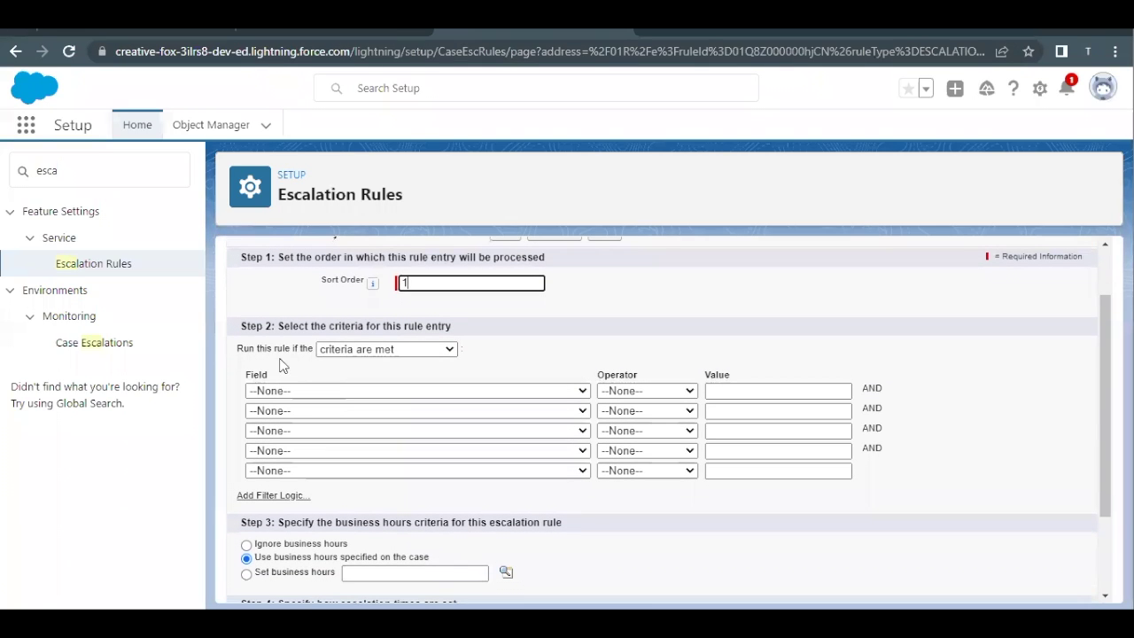
left_click(352, 391)
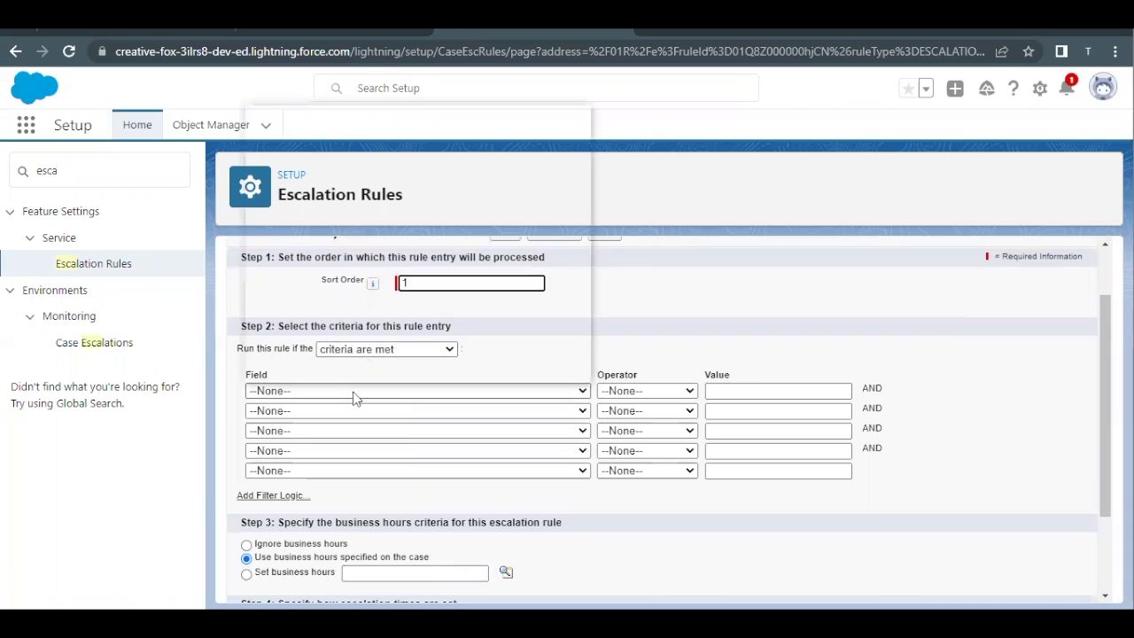
left_click(110, 31)
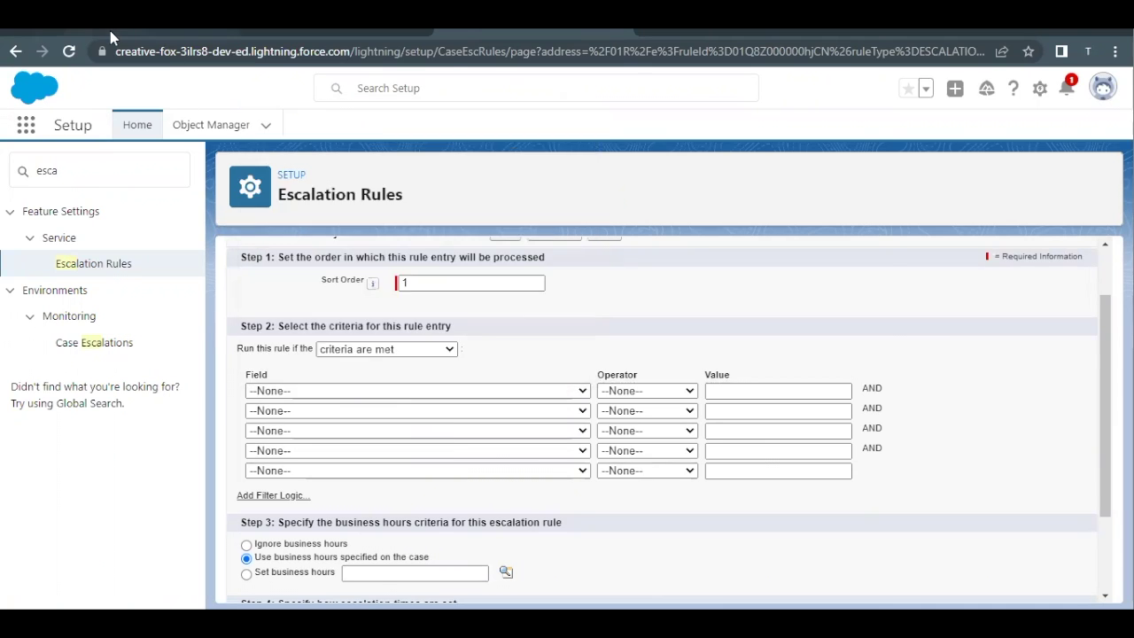
left_click(110, 30)
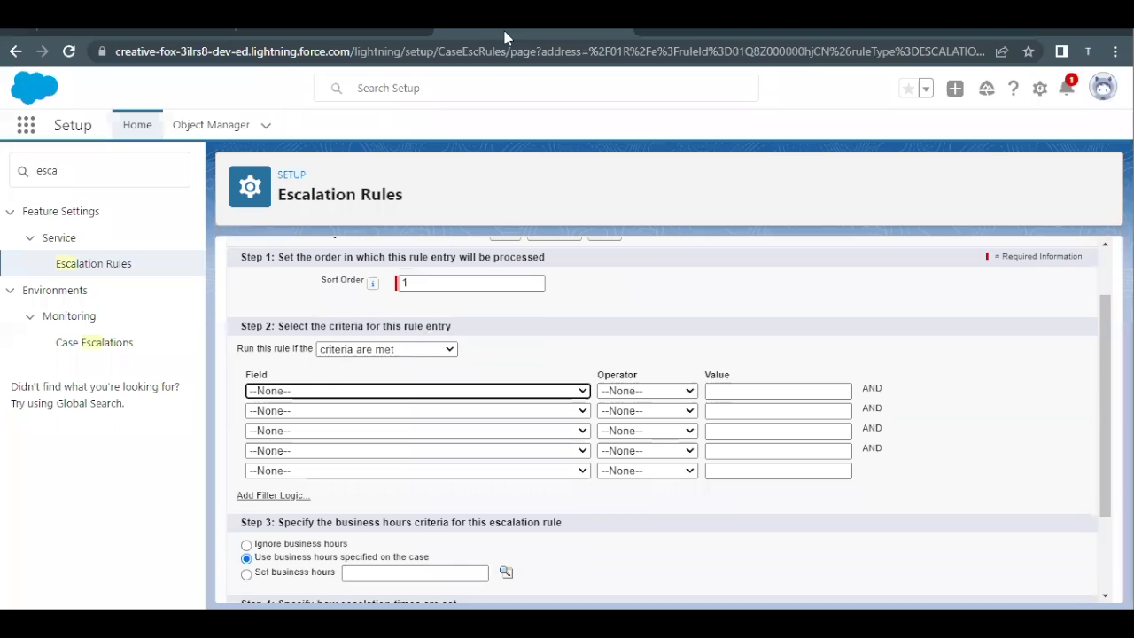
left_click(508, 36)
left_click(324, 392)
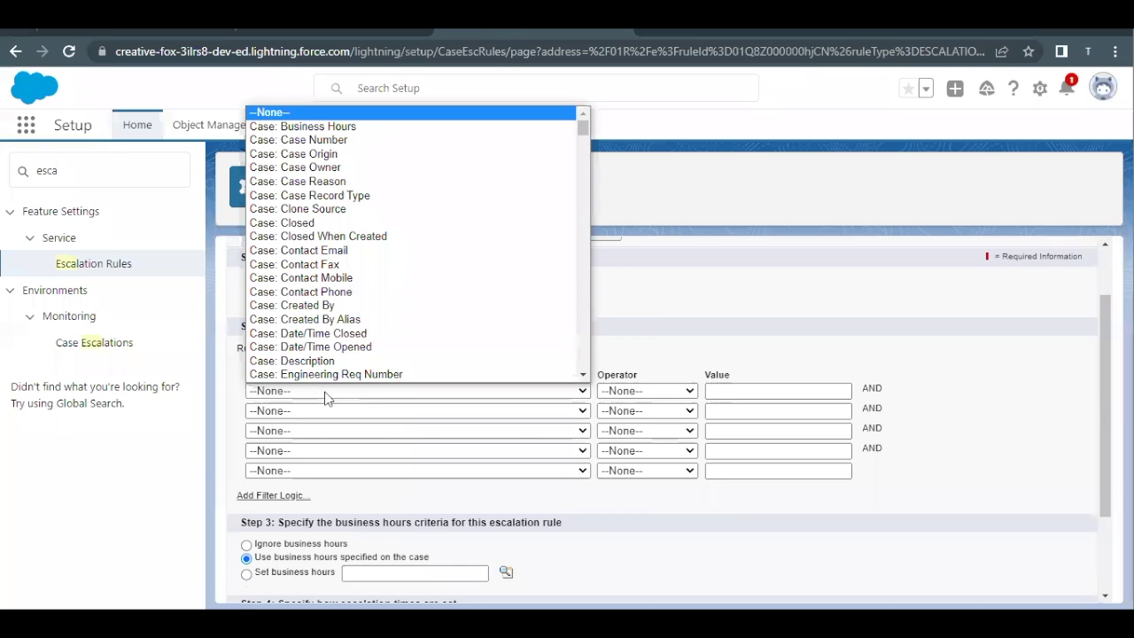
scroll(349, 353, "down", 5)
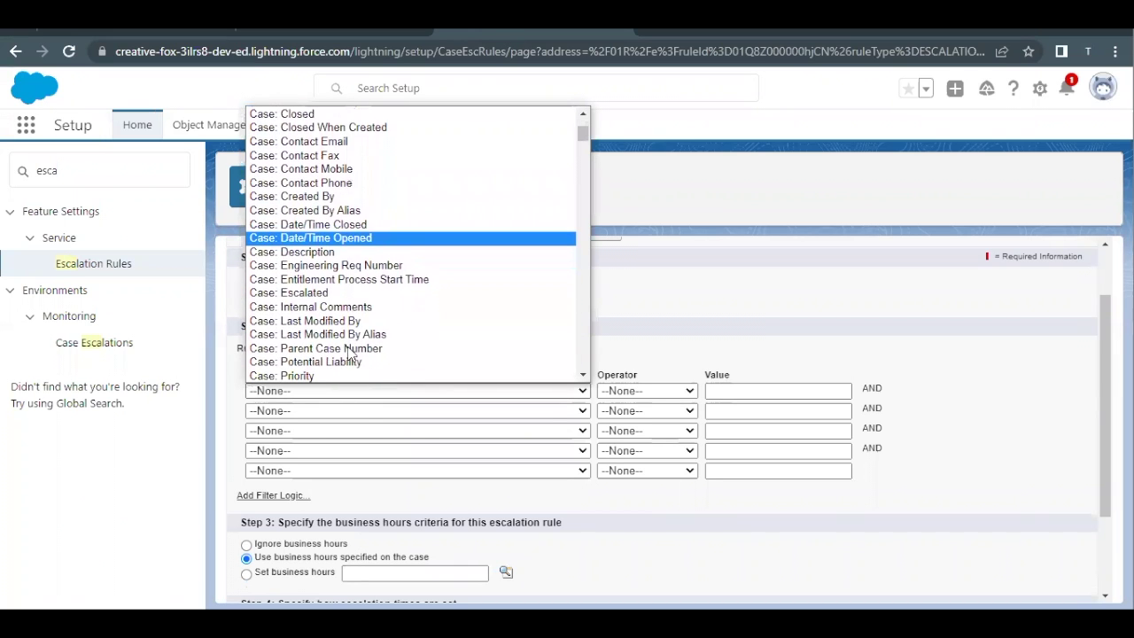
scroll(349, 353, "down", 6)
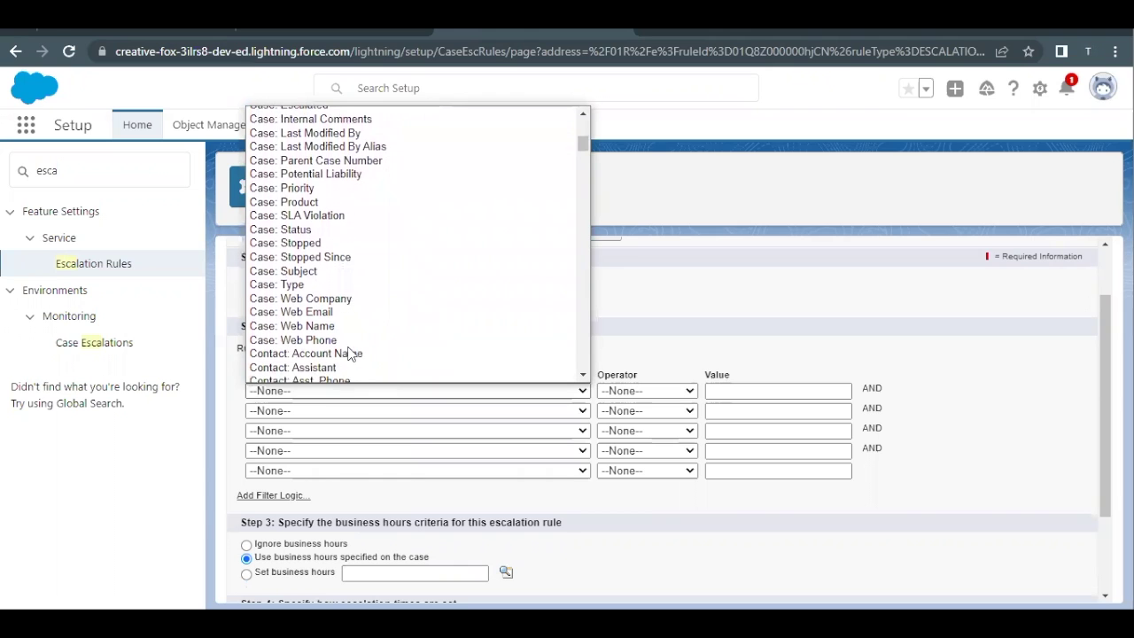
scroll(349, 353, "down", 4)
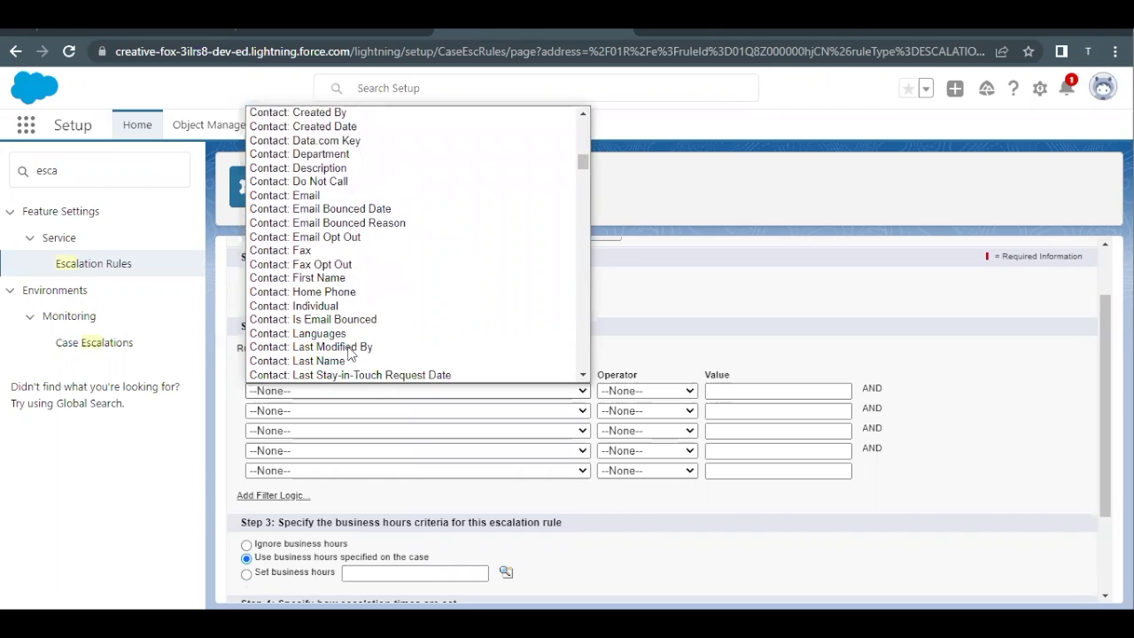
Recheck the required field in the Trailhead instructions and set the first criterion's field to Case: Case Reason
left_click(83, 38)
left_click(82, 37)
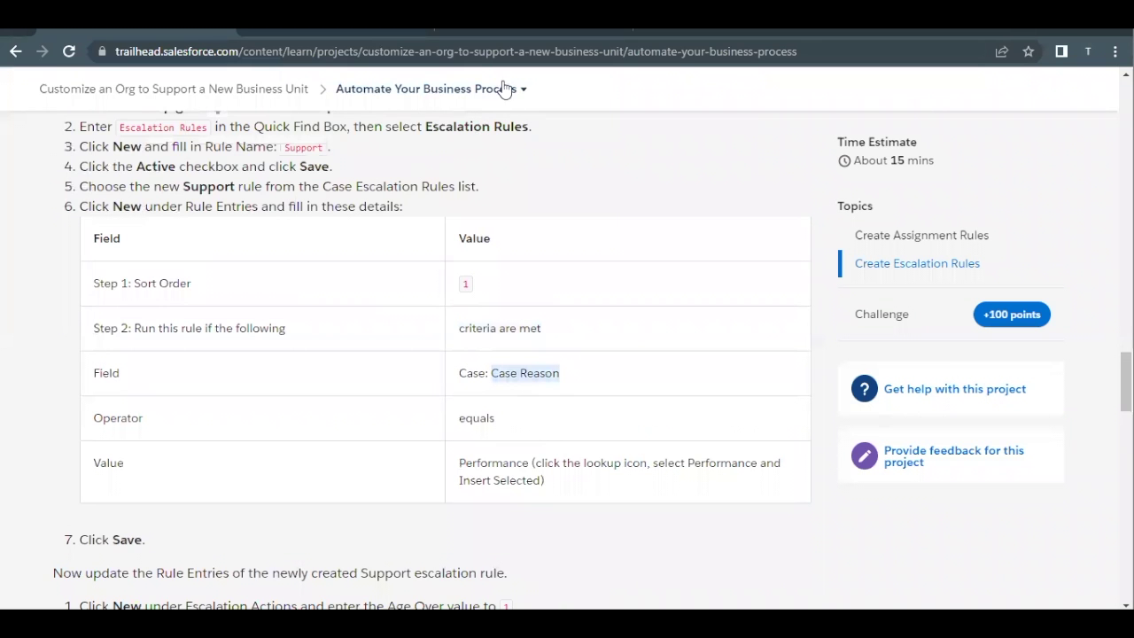
left_click(467, 30)
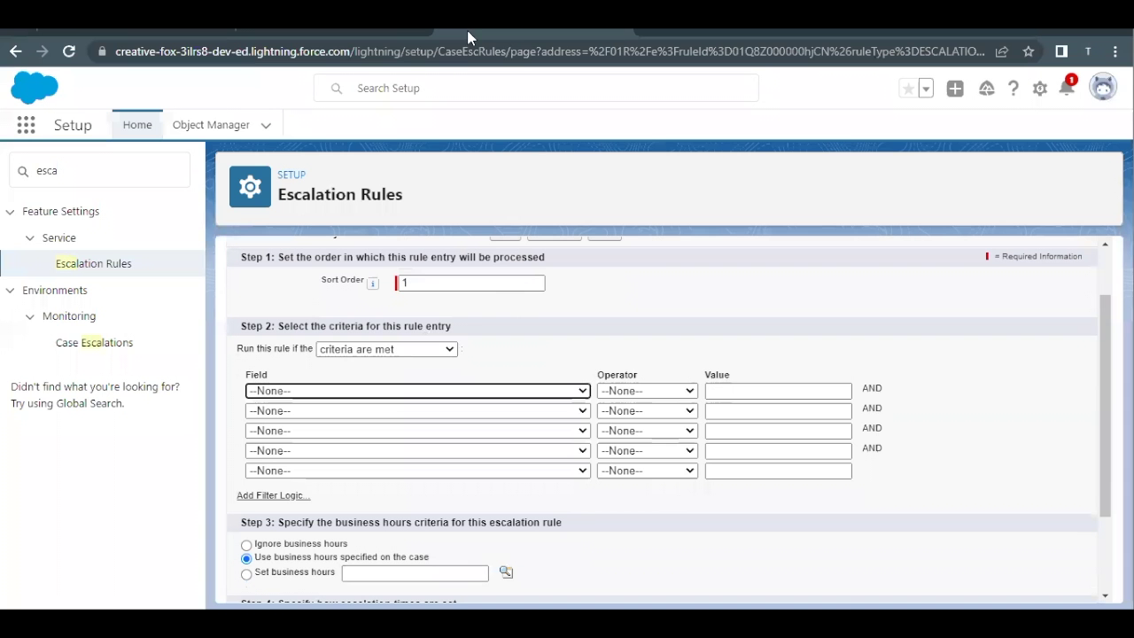
right_click(344, 398)
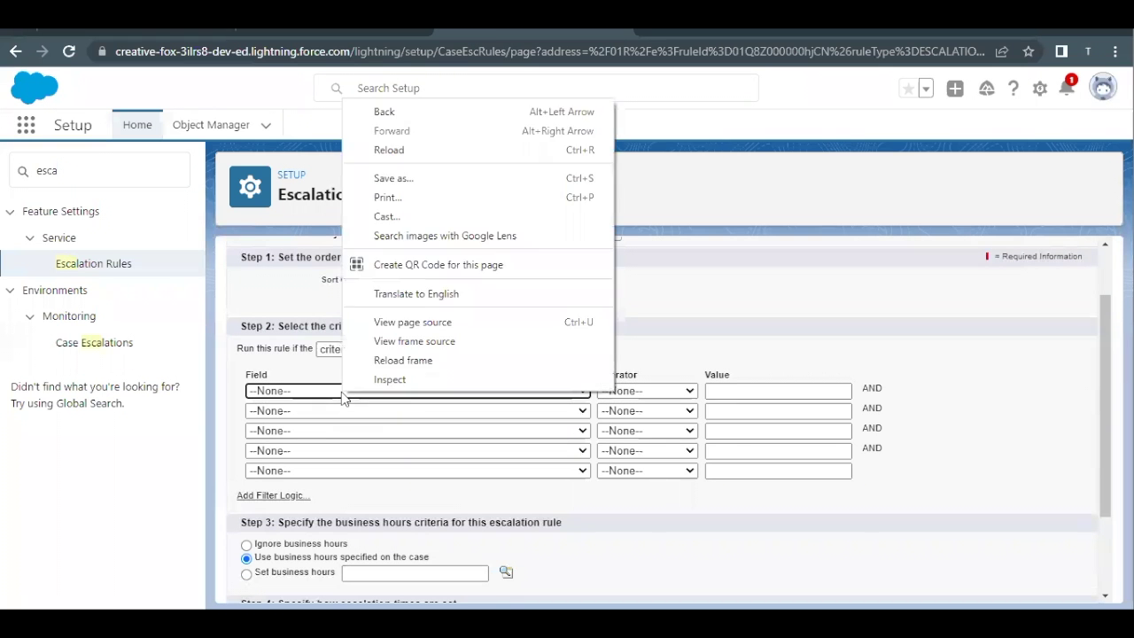
left_click(341, 394)
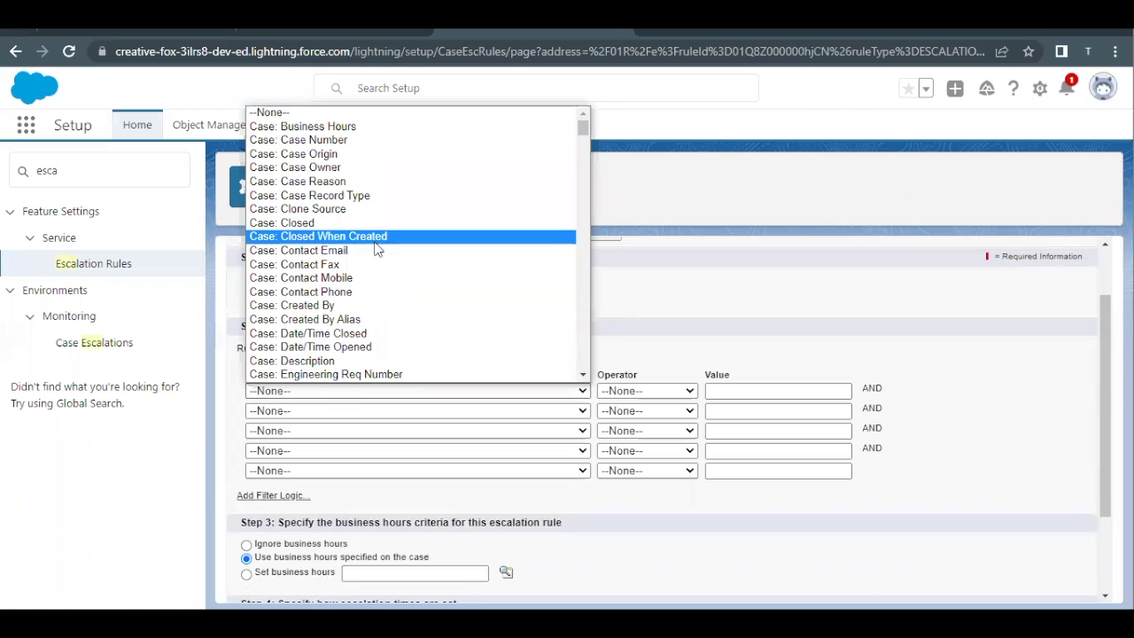
scroll(378, 249, "down", 3)
scroll(377, 249, "up", 3)
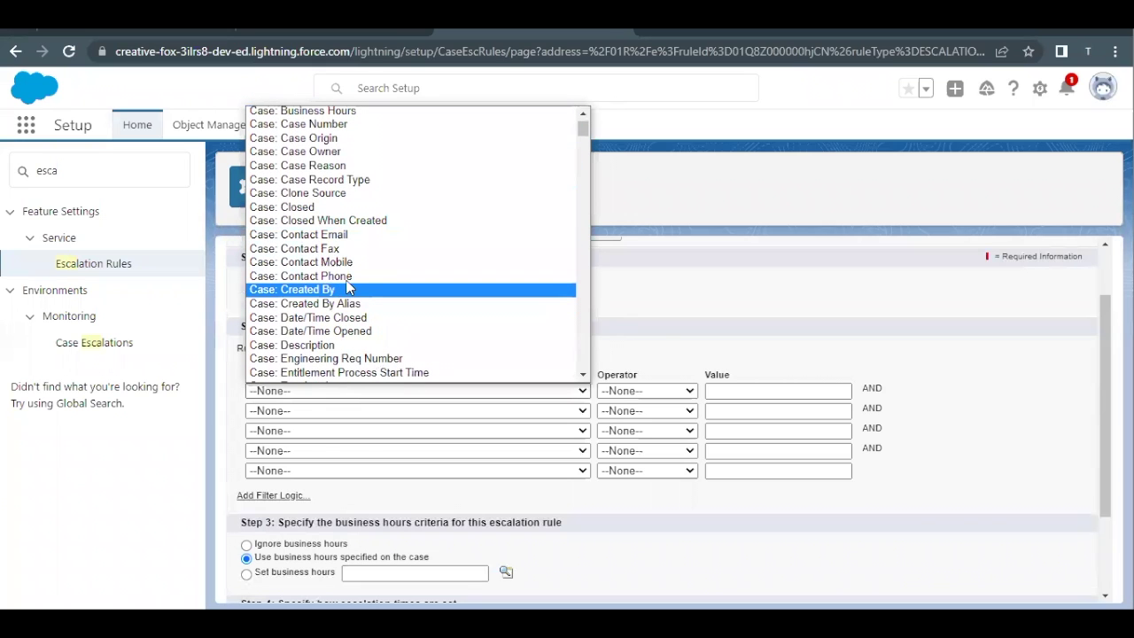
left_click(372, 166)
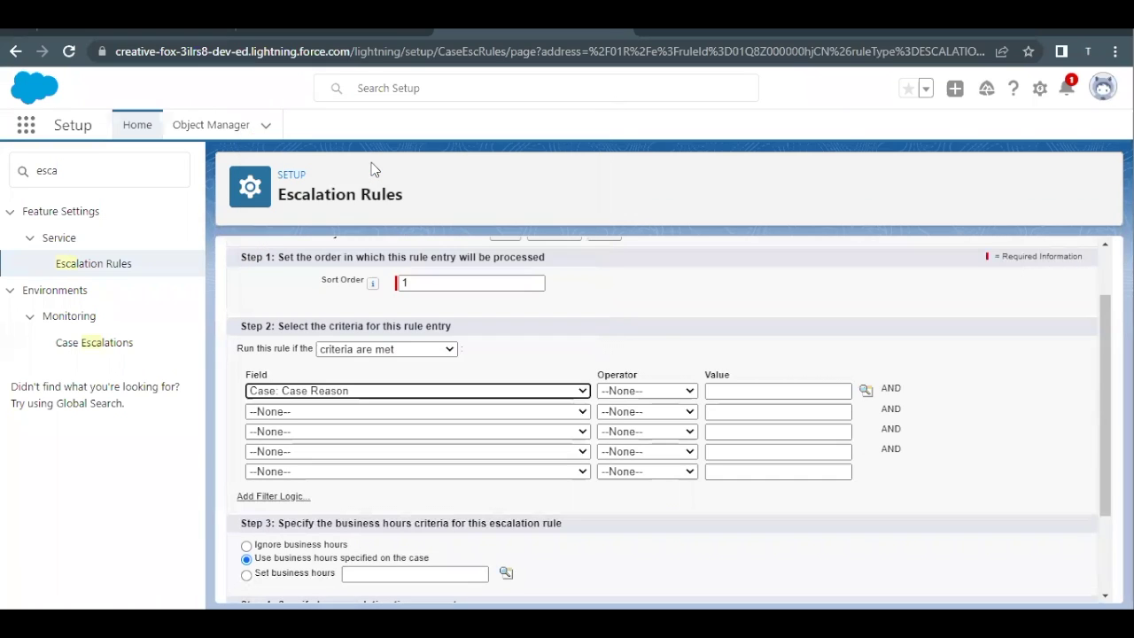
Look up and insert Performance as the Case Reason criterion's value, and set its operator to equals
left_click(865, 391)
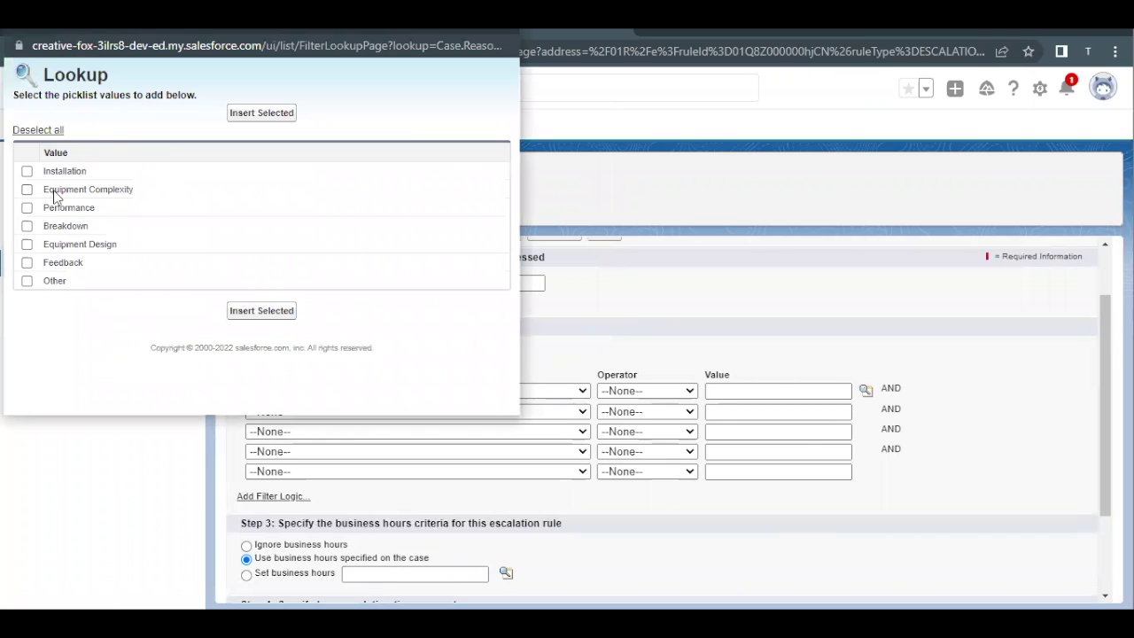
left_click(242, 114)
left_click(634, 396)
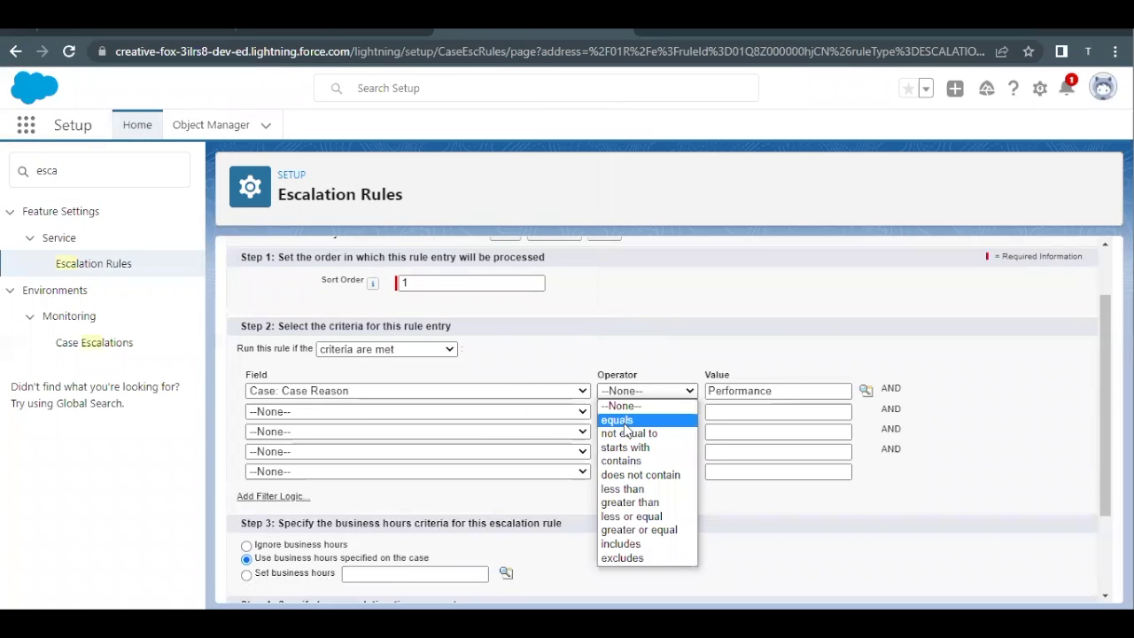
left_click(625, 420)
scroll(432, 455, "down", 2)
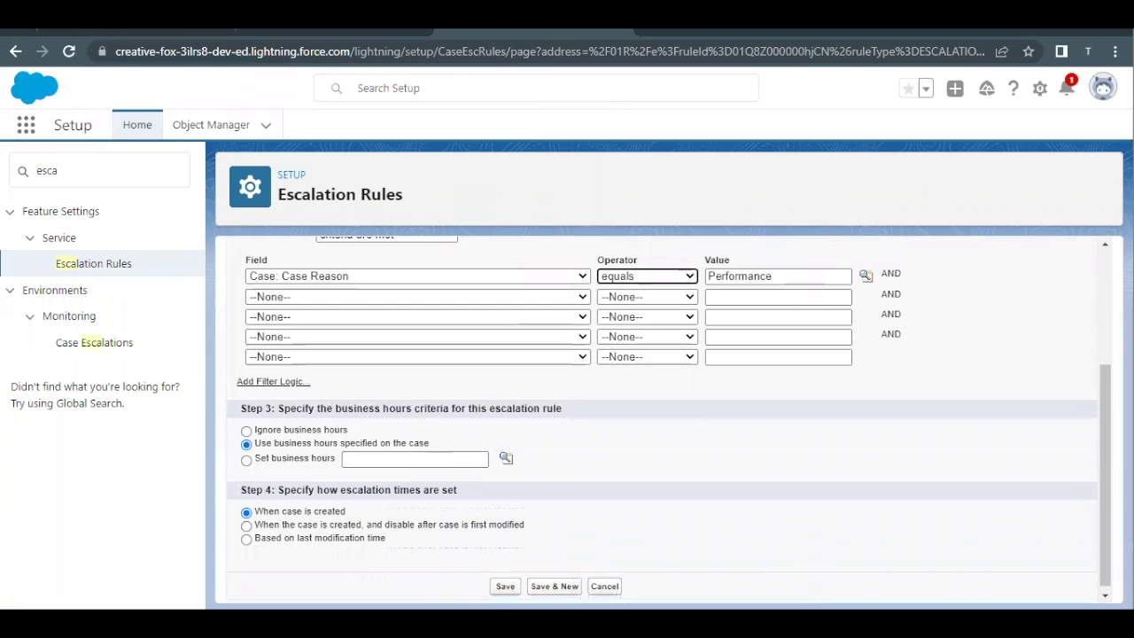
Check the rule entry details against the Trailhead instructions and save the Support rule entry
left_click(114, 37)
scroll(346, 365, "down", 2)
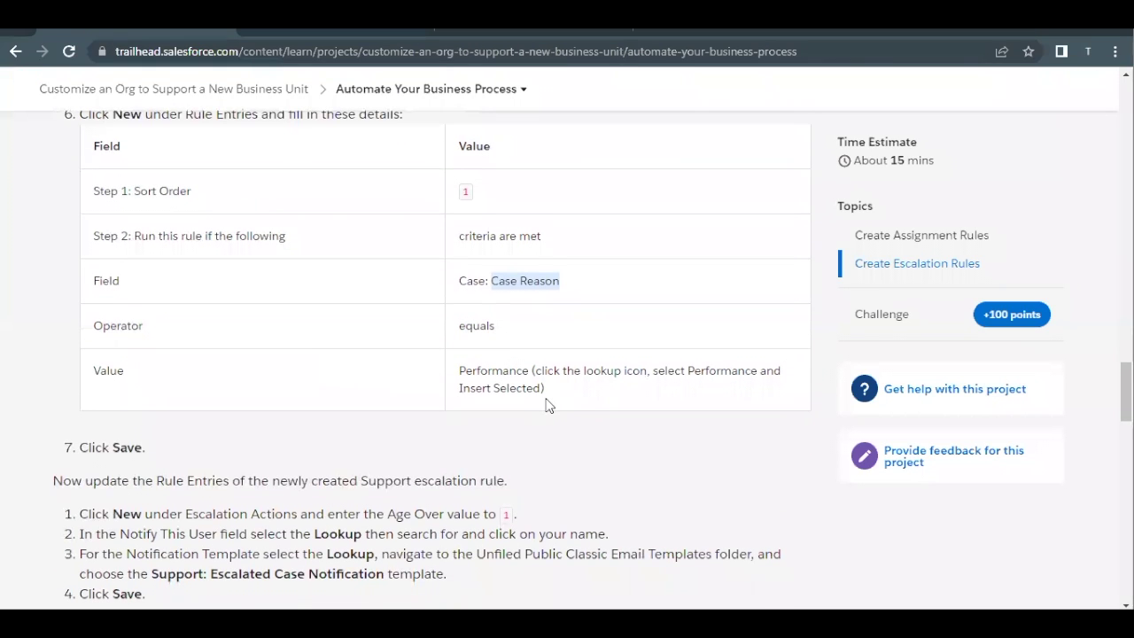
scroll(546, 405, "down", 2)
left_click(474, 33)
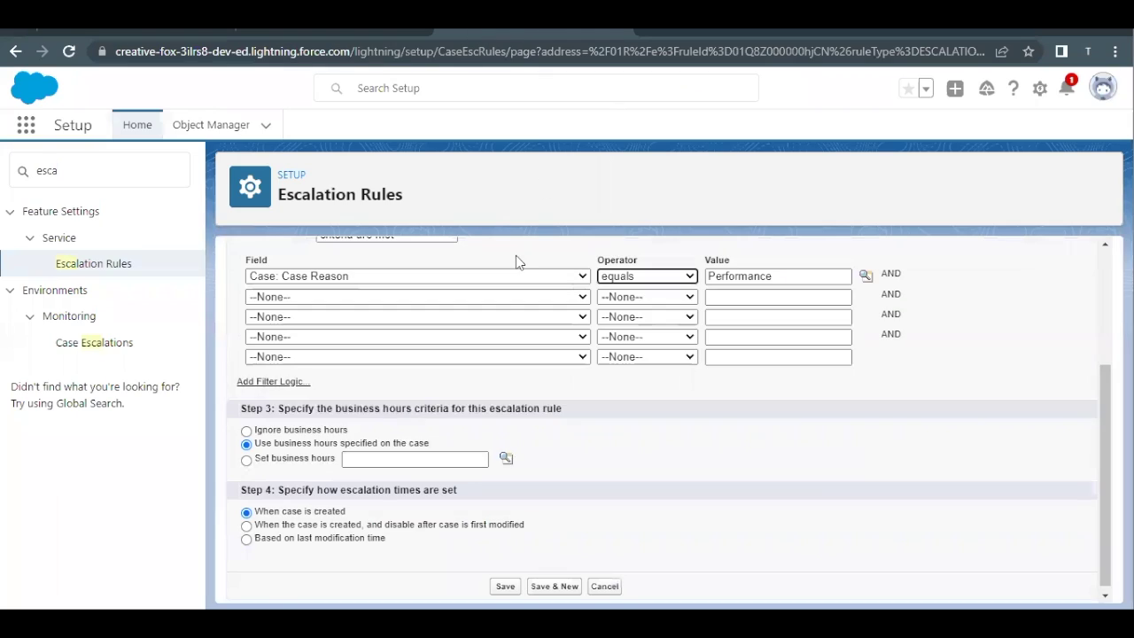
scroll(516, 255, "up", 2)
left_click(501, 306)
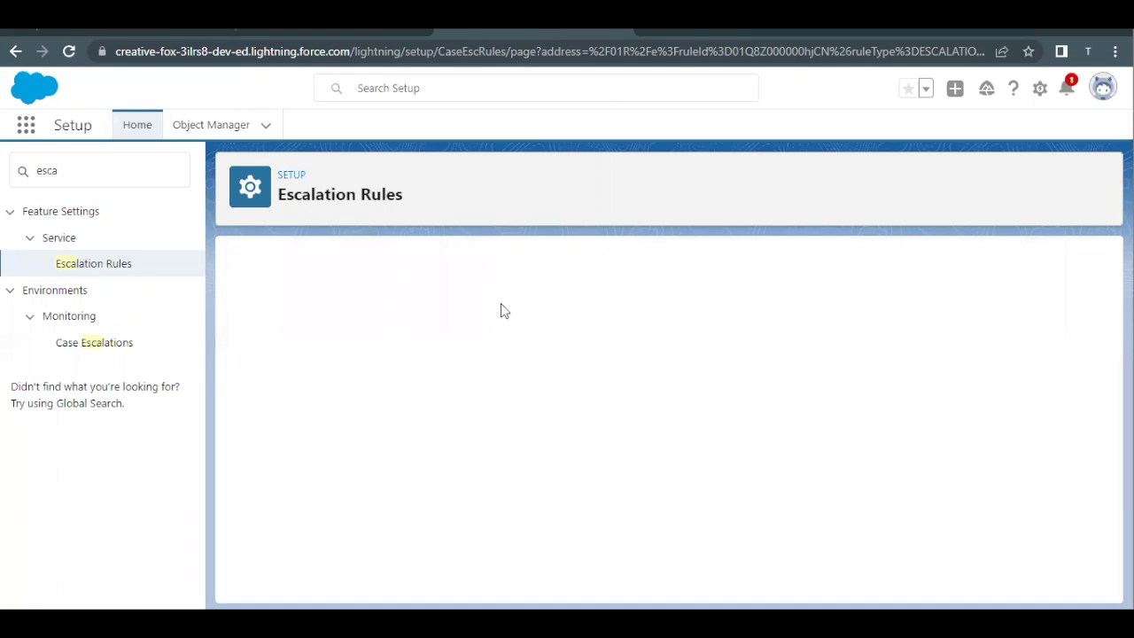
Read the Trailhead instructions for escalation actions and start a new escalation action on the Support rule entry
left_click(110, 32)
scroll(339, 346, "down", 2)
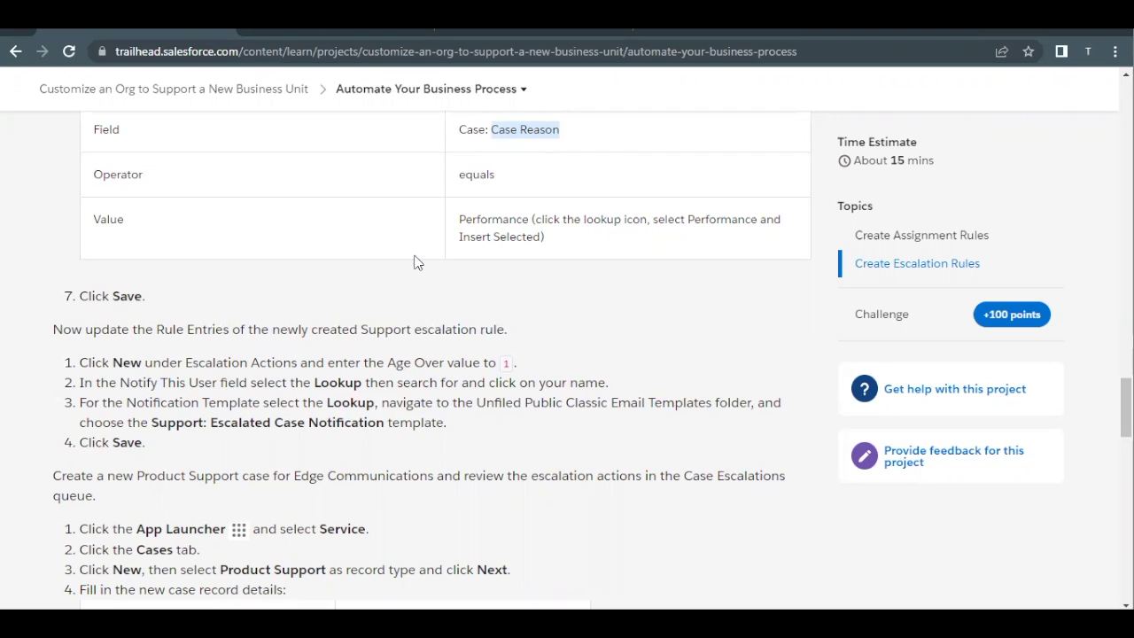
left_click(449, 25)
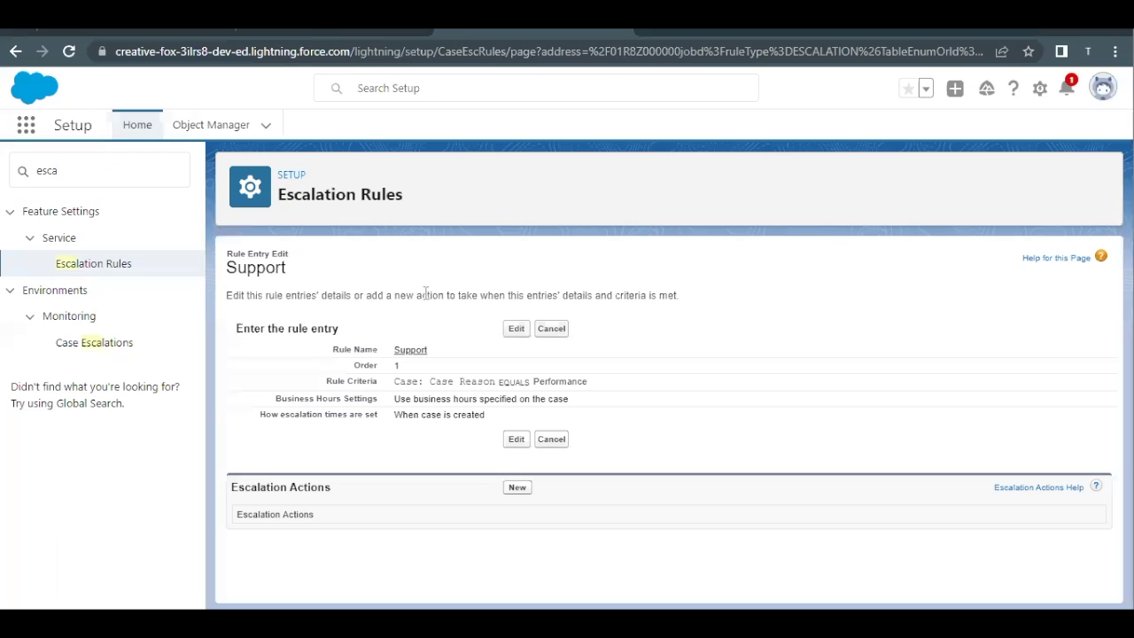
left_click_drag(352, 492, 223, 496)
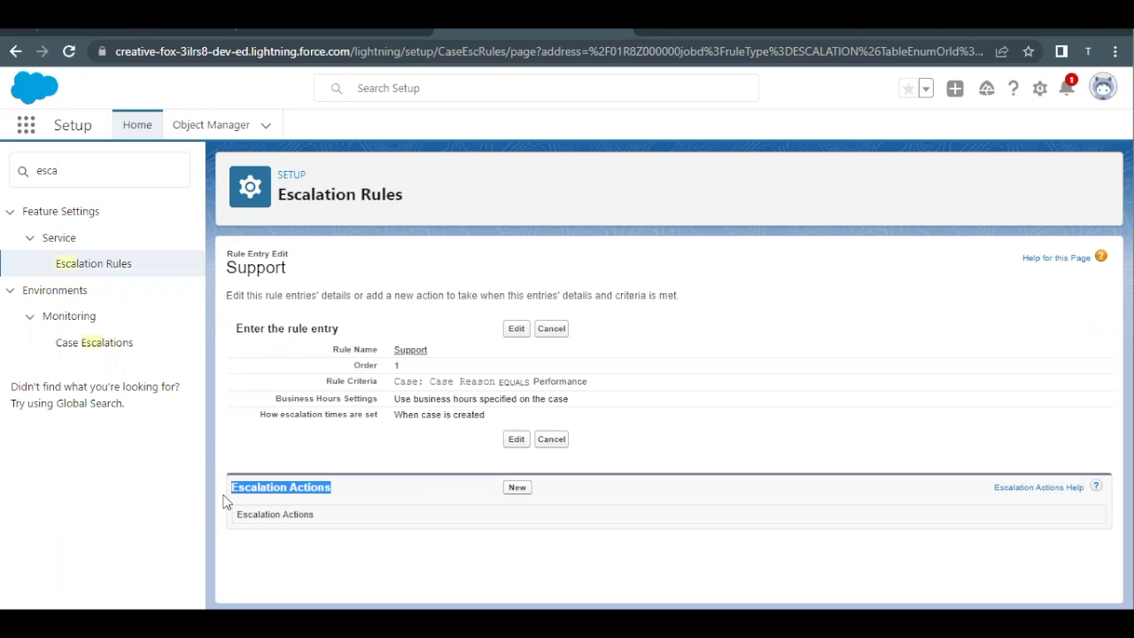
left_click(346, 495)
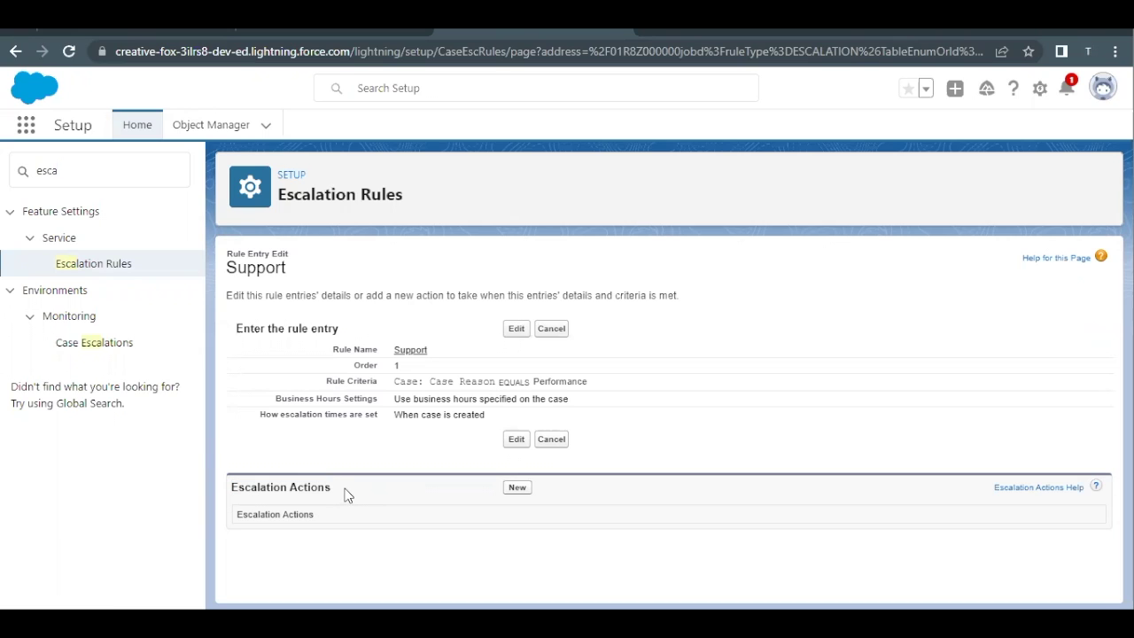
left_click(521, 488)
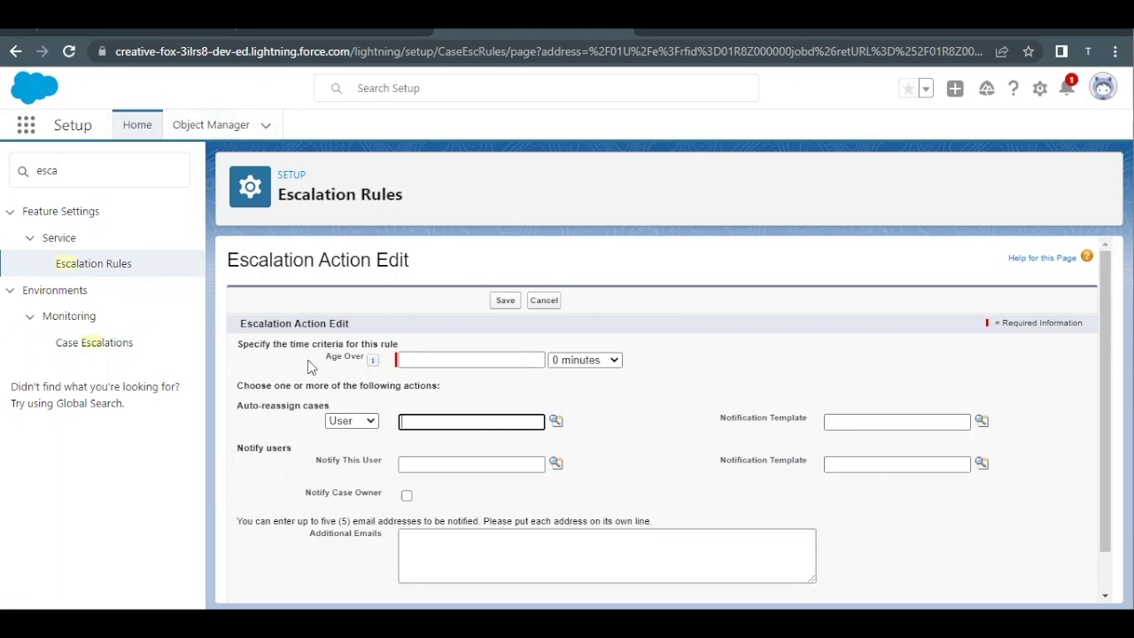
Enter 12 hours as the escalation action's Age Over value, keeping 0 minutes
left_click(369, 359)
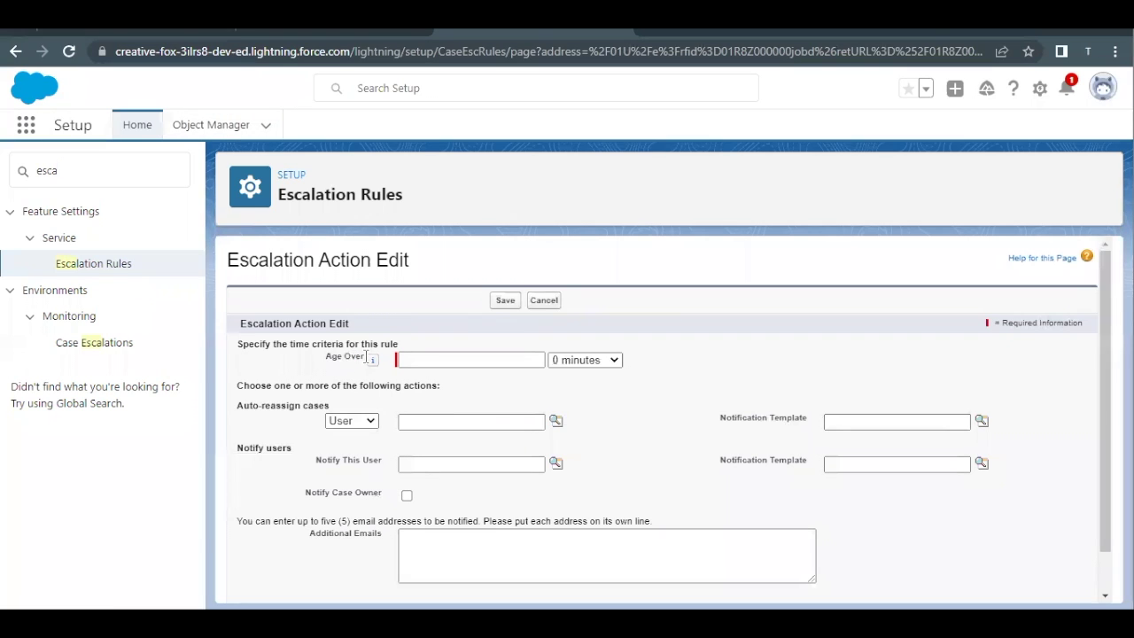
left_click(432, 364)
left_click(432, 364)
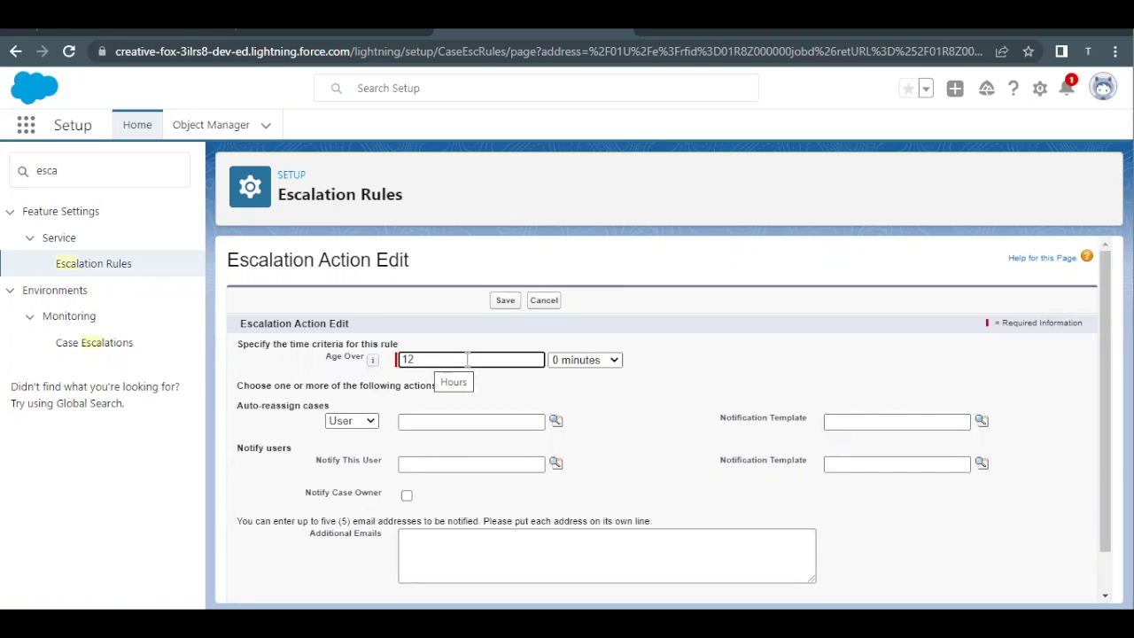
left_click(567, 362)
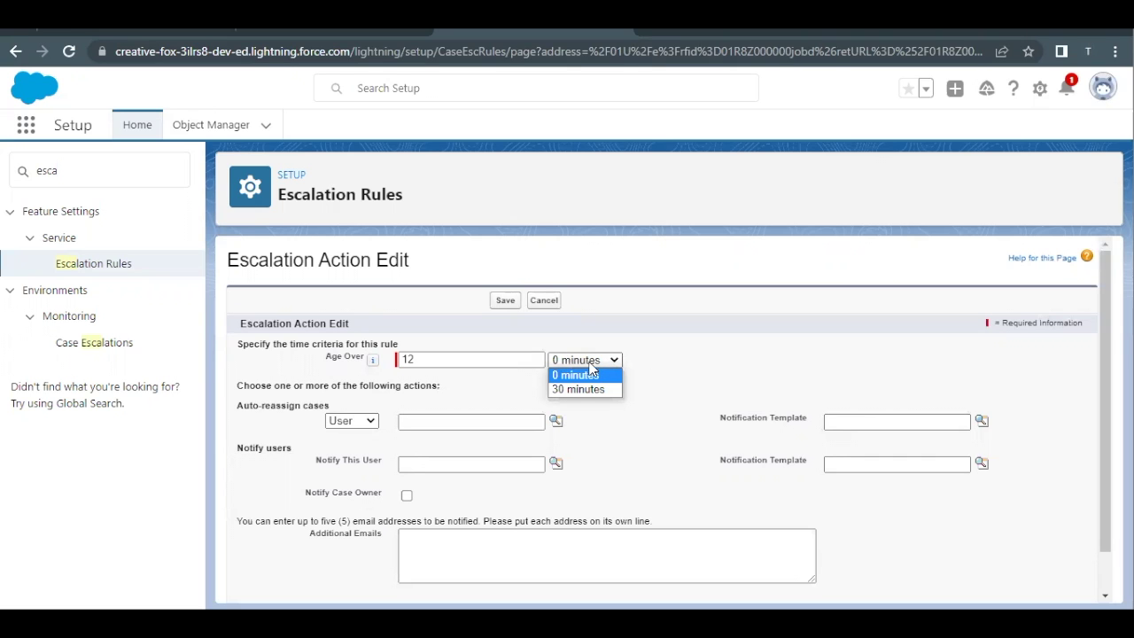
left_click(650, 361)
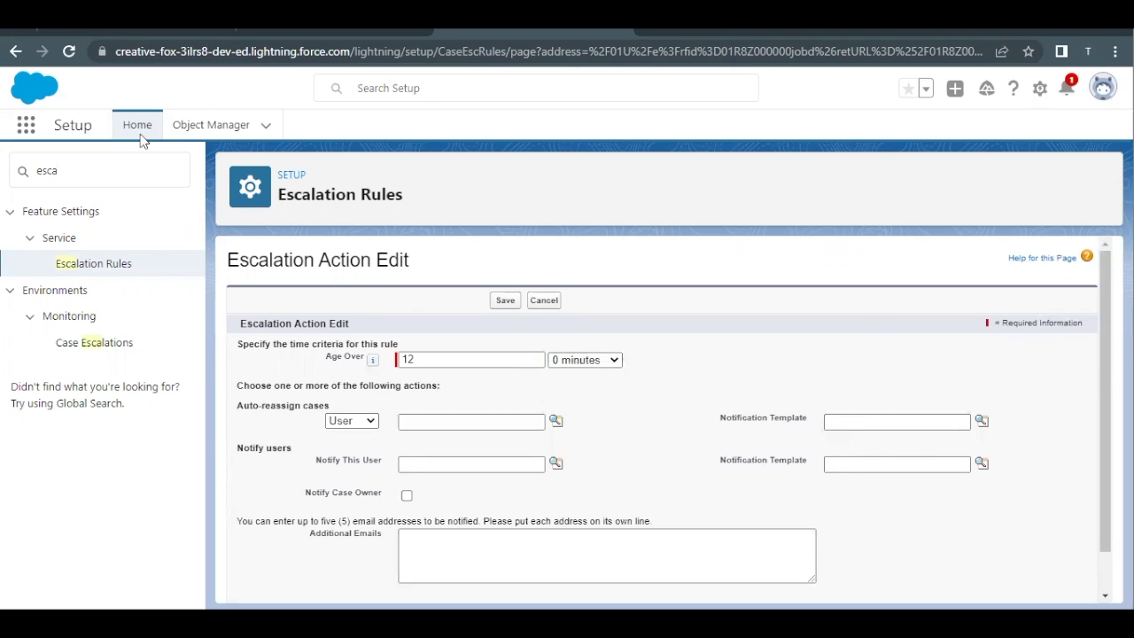
Check the required Age Over value in the Trailhead instructions and set the escalation action's Age Over to 1
key("ctrl+Tab")
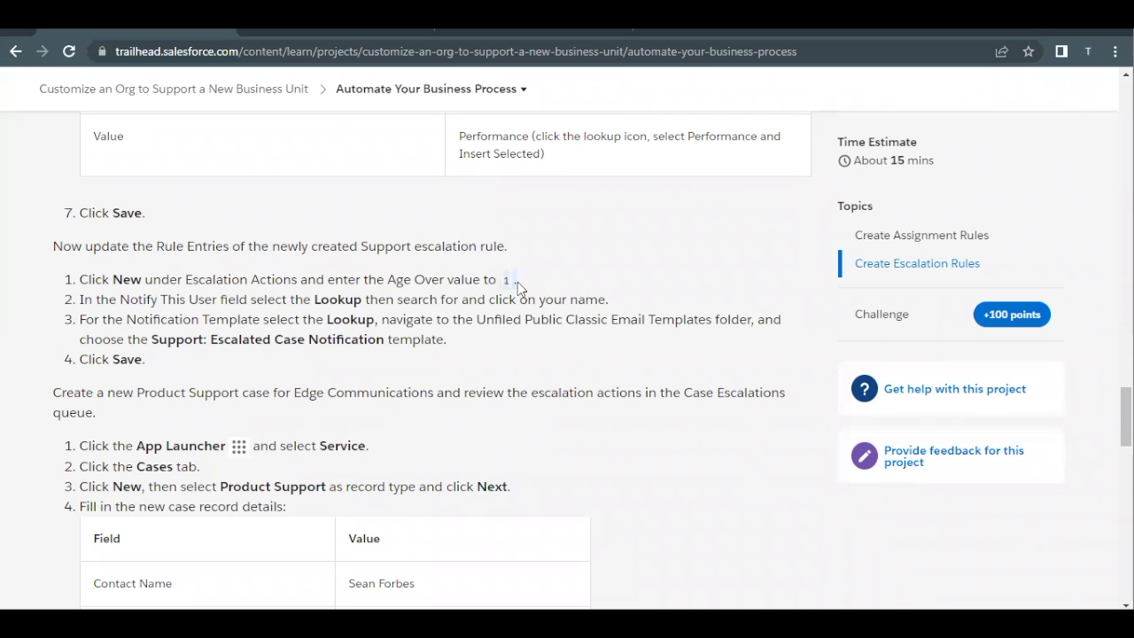
left_click(486, 32)
left_click(434, 359)
left_click(434, 359)
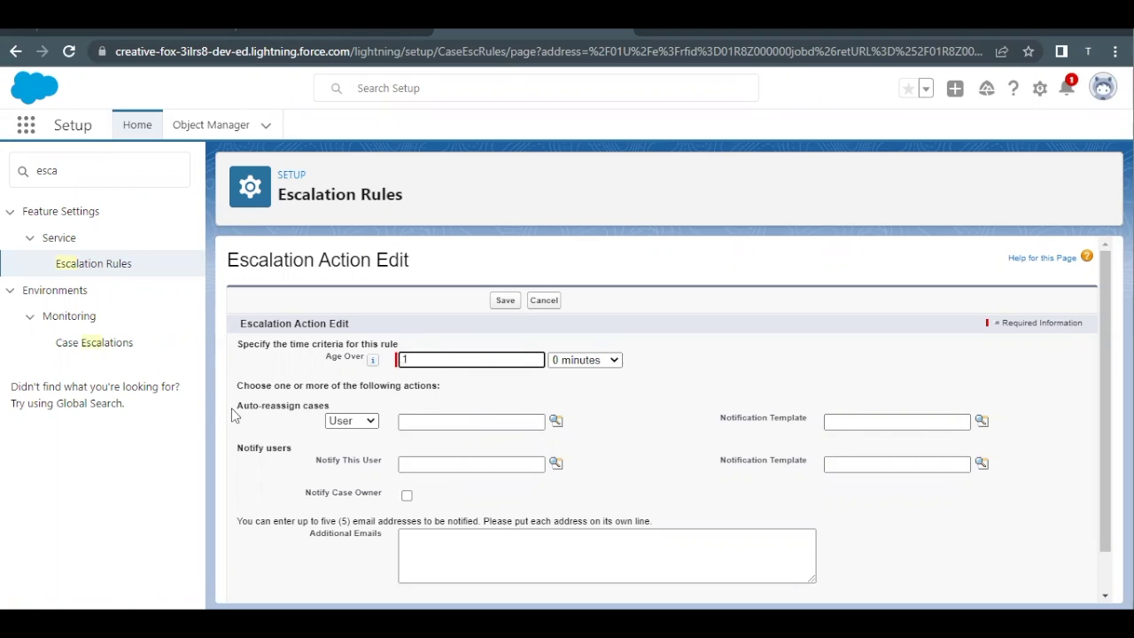
Read the Trailhead instruction for Notify This User and look up your own user for that field of the escalation action
left_click(128, 35)
left_click_drag(160, 299, 266, 301)
double_click(323, 300)
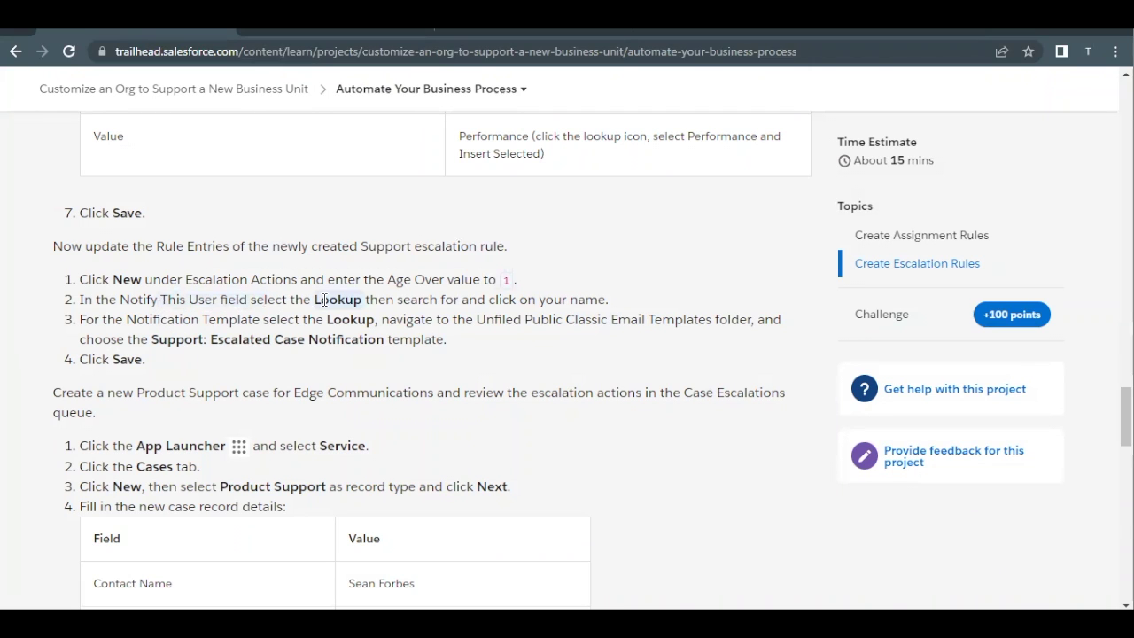
double_click(526, 299)
left_click_drag(584, 299, 626, 303)
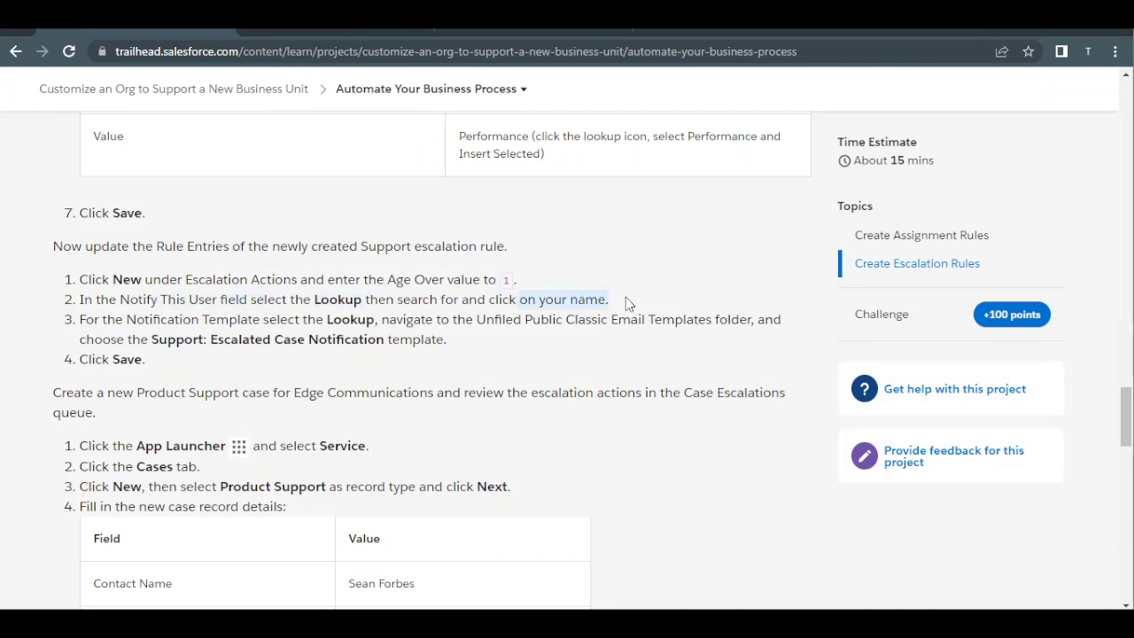
left_click(480, 34)
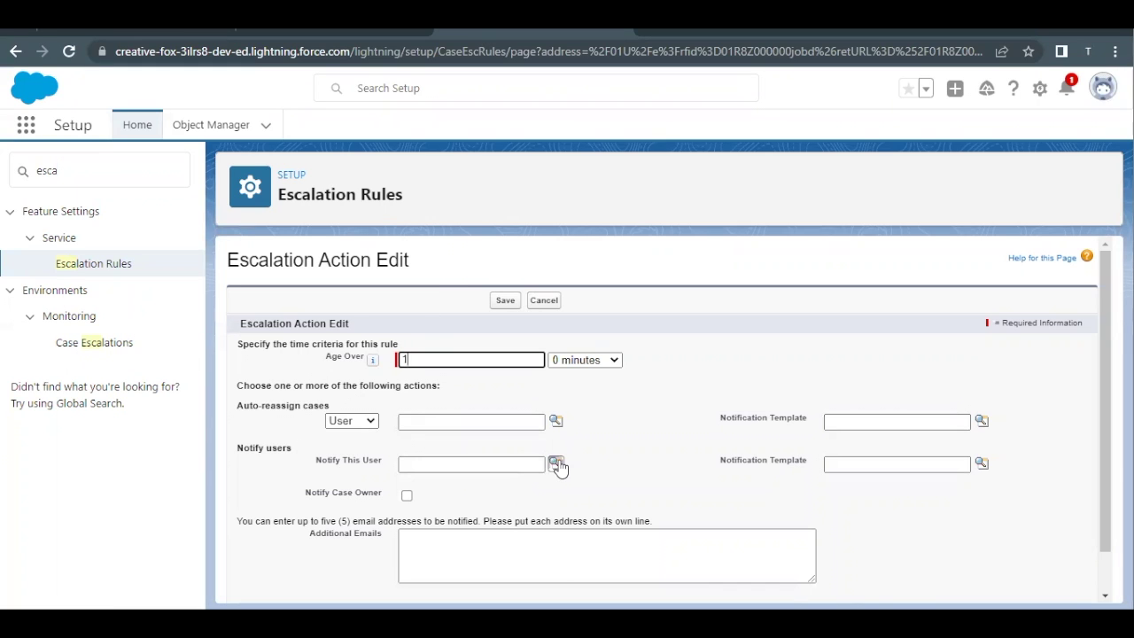
left_click_drag(237, 448, 292, 453)
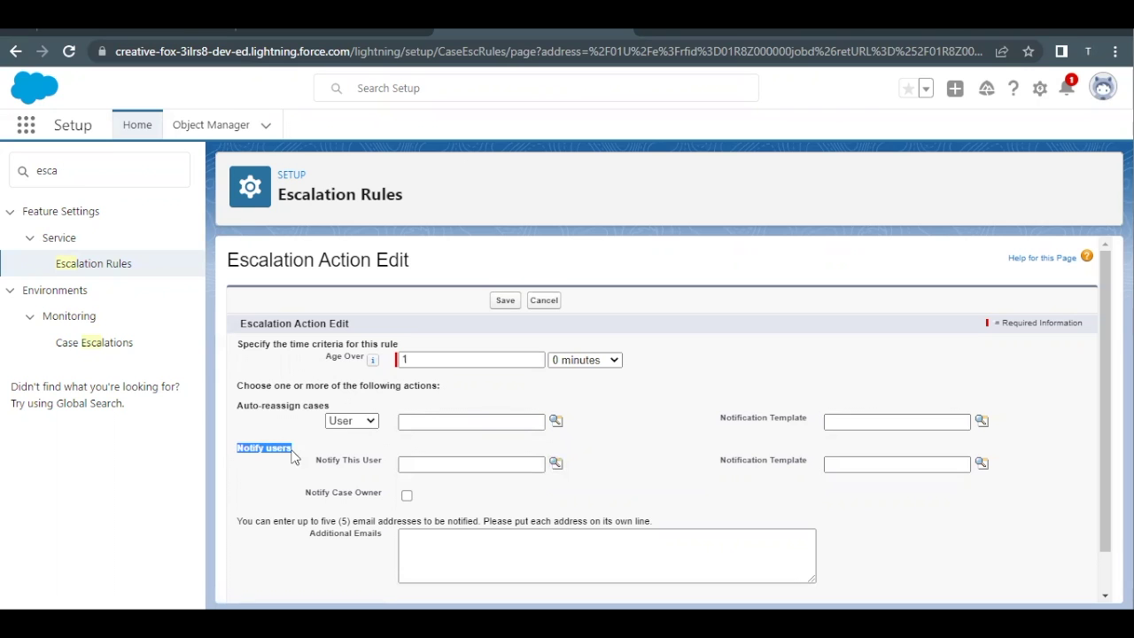
left_click(555, 464)
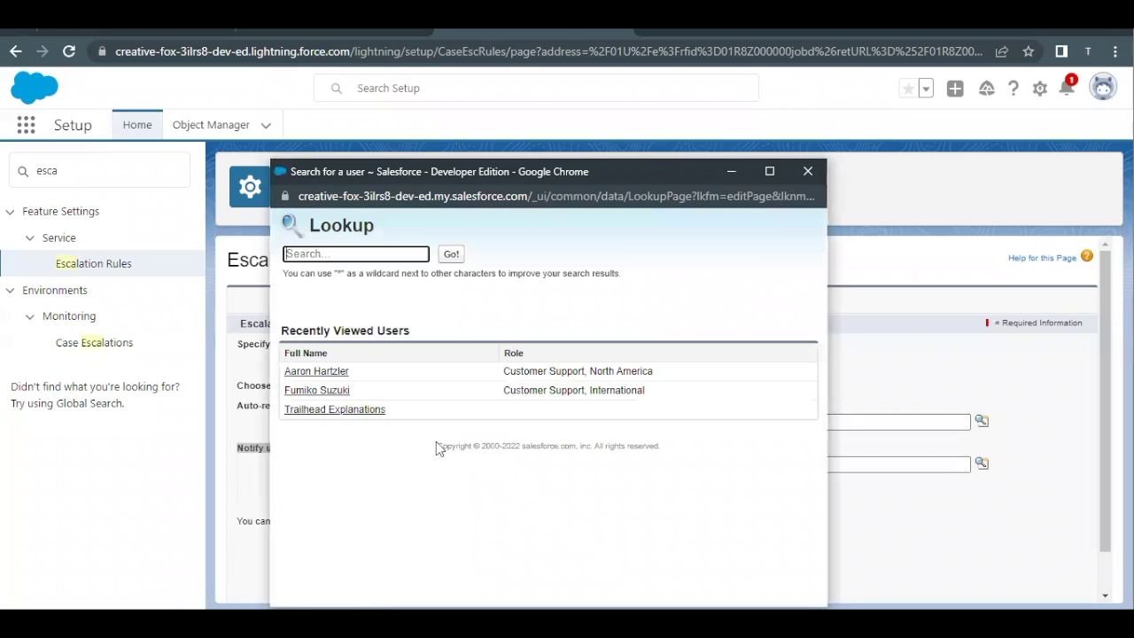
left_click(350, 410)
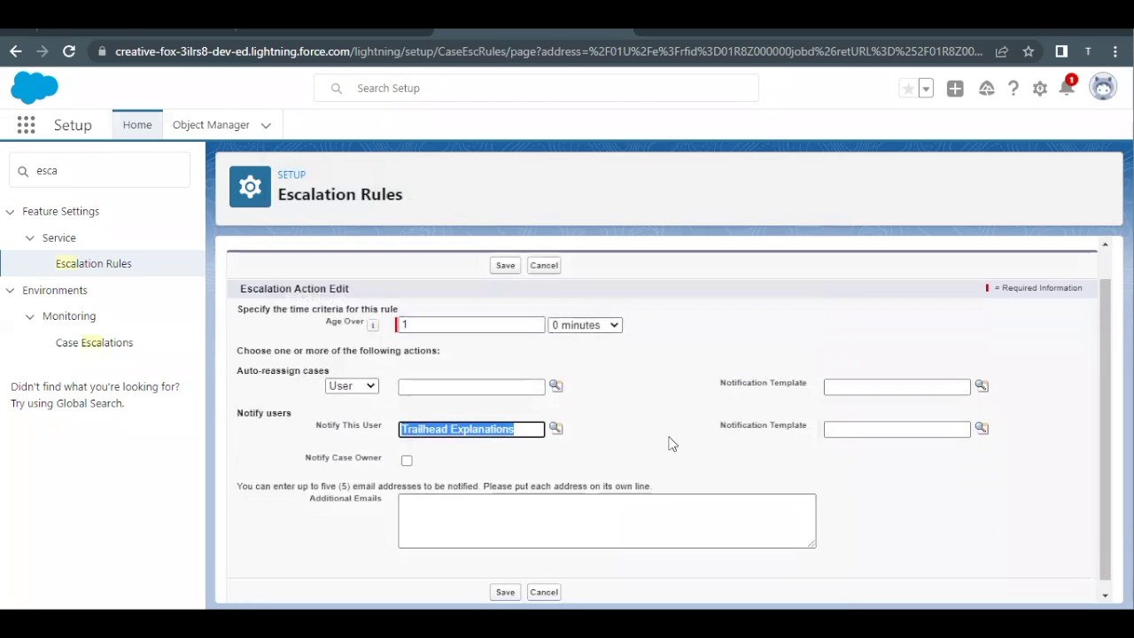
Check the Trailhead instructions for the name of the notification template required for the notified user
left_click(983, 430)
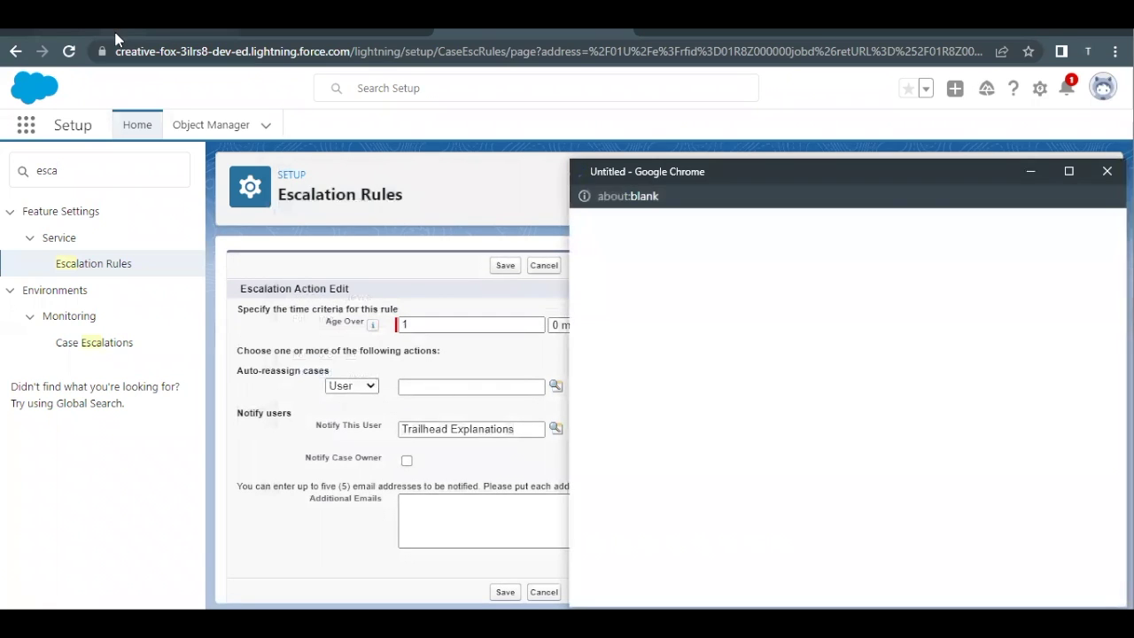
left_click(118, 36)
scroll(223, 376, "down", 1)
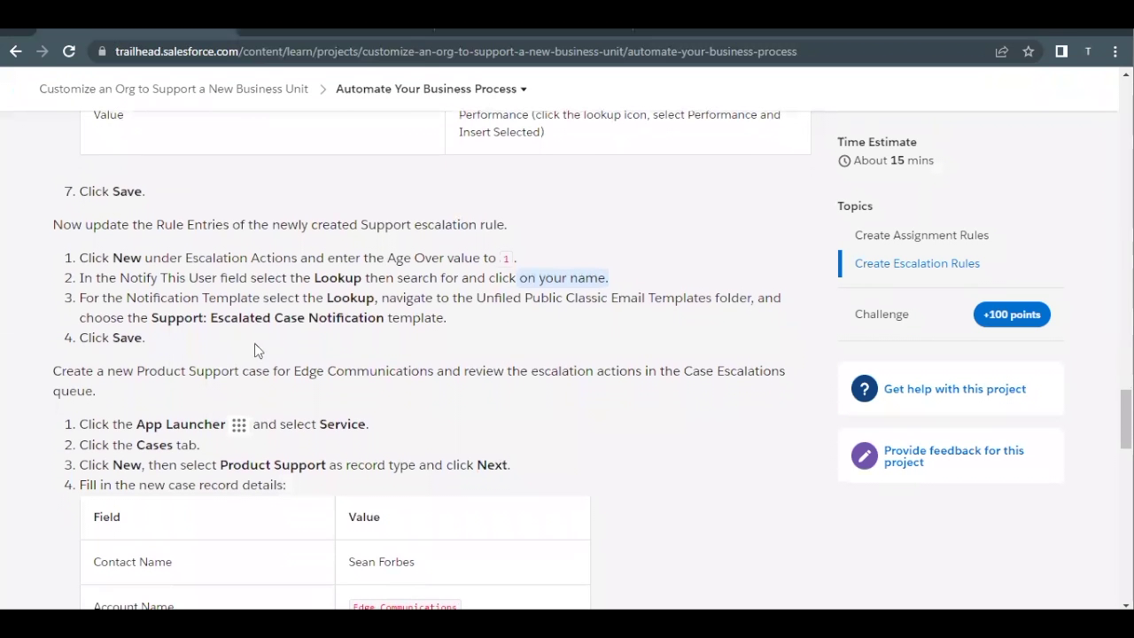
left_click_drag(151, 317, 390, 319)
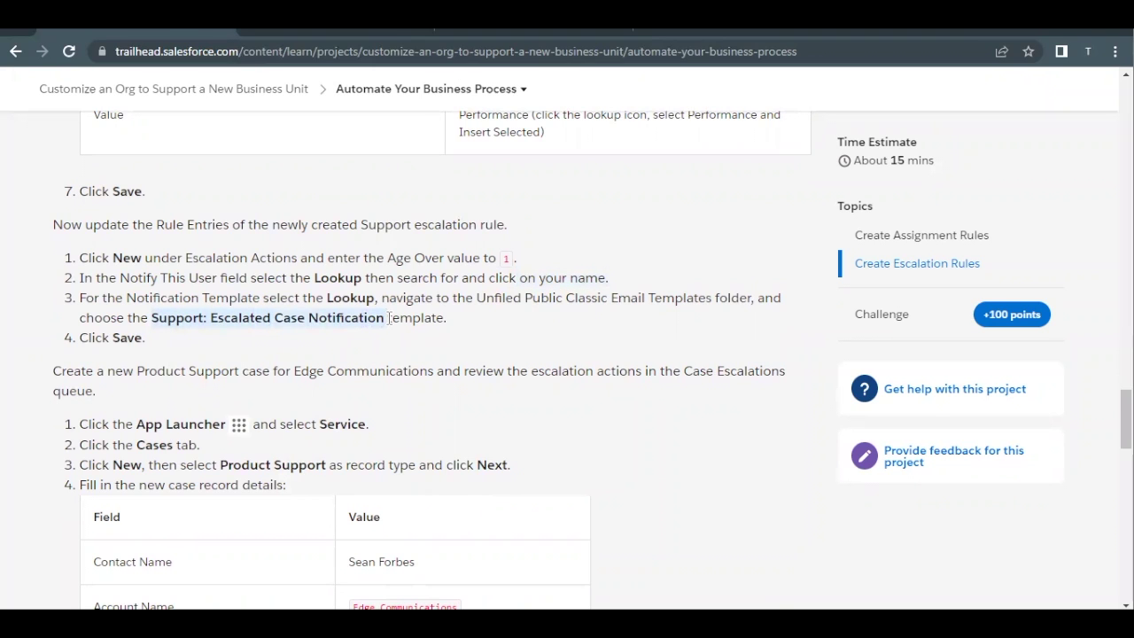
left_click(444, 32)
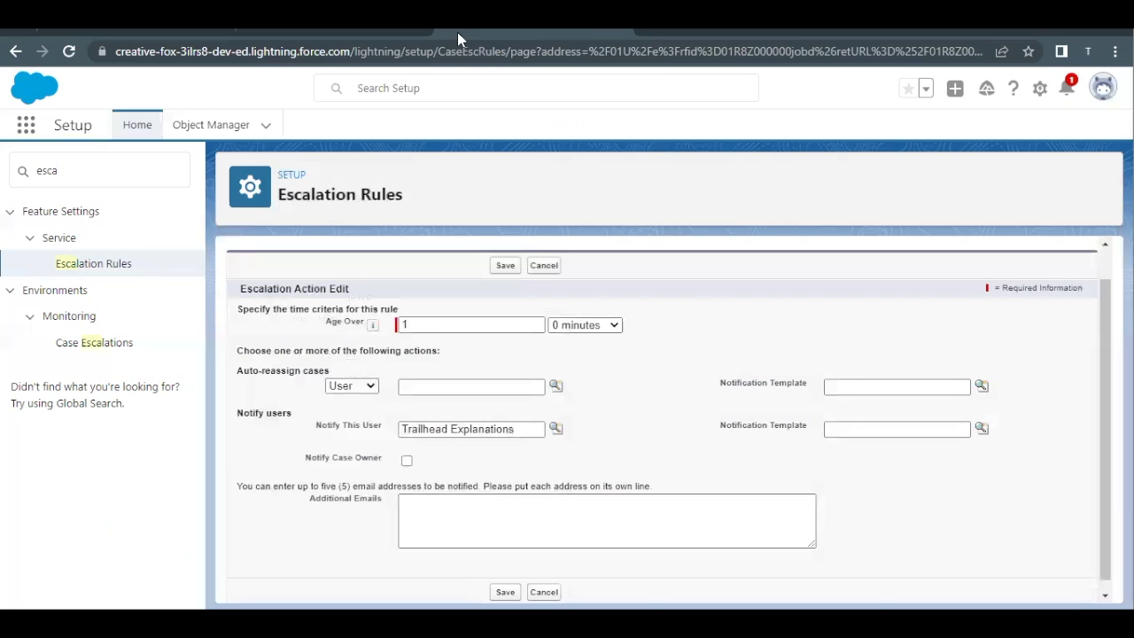
Browse the Unfiled Public Classic Email Templates folder for the escalated case template and recheck its name in Trailhead
left_click(981, 428)
scroll(698, 387, "down", 2)
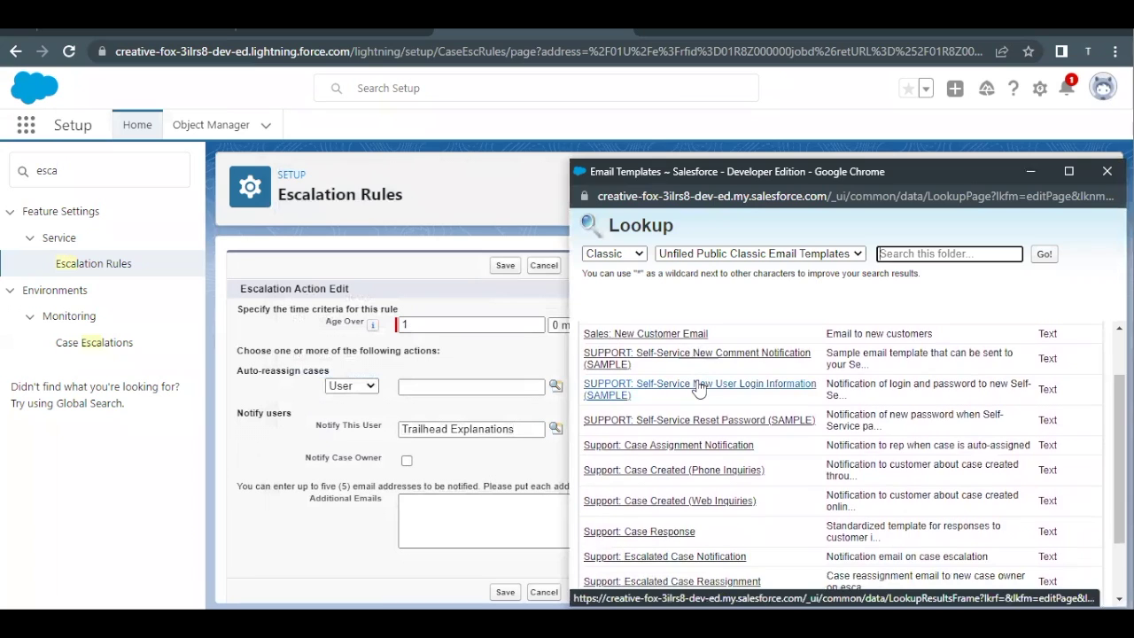
scroll(697, 387, "down", 2)
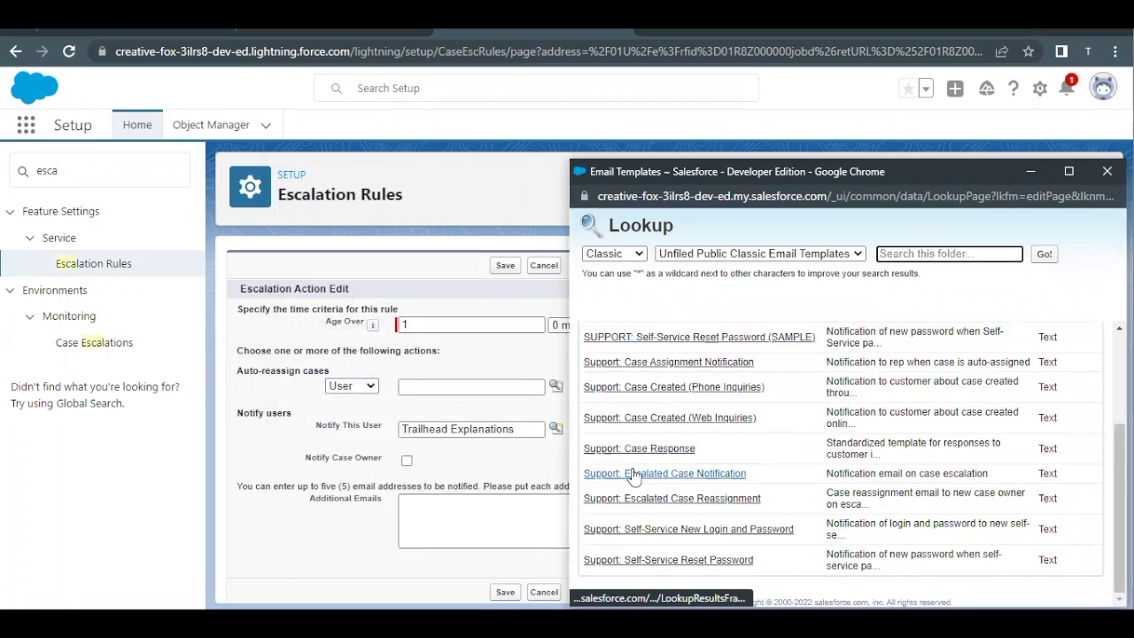
scroll(673, 460, "up", 2)
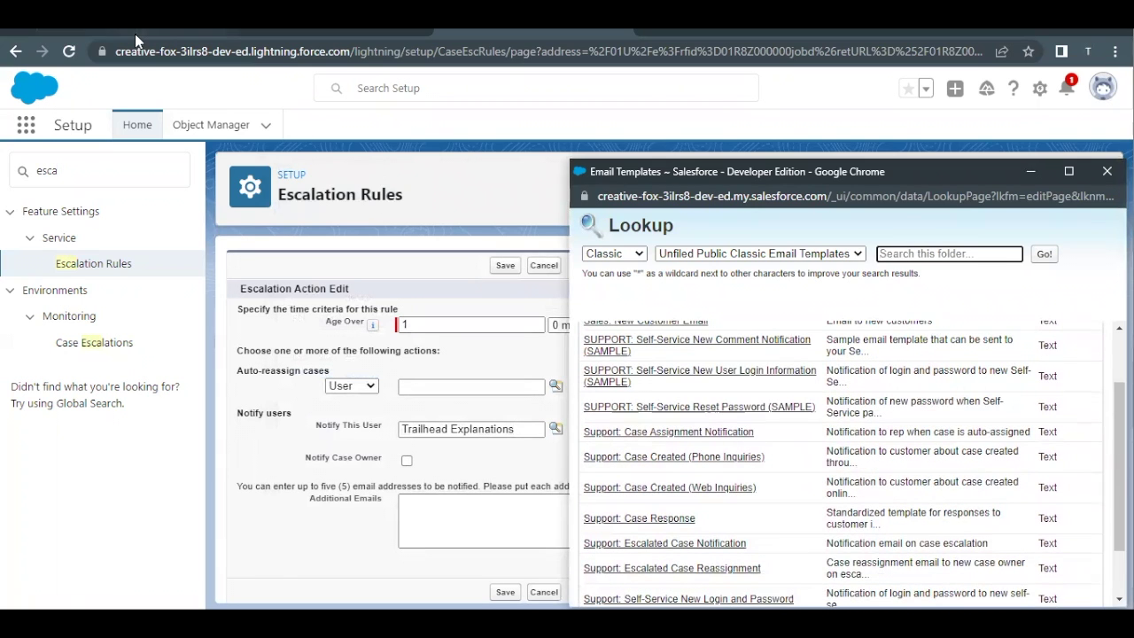
left_click(135, 33)
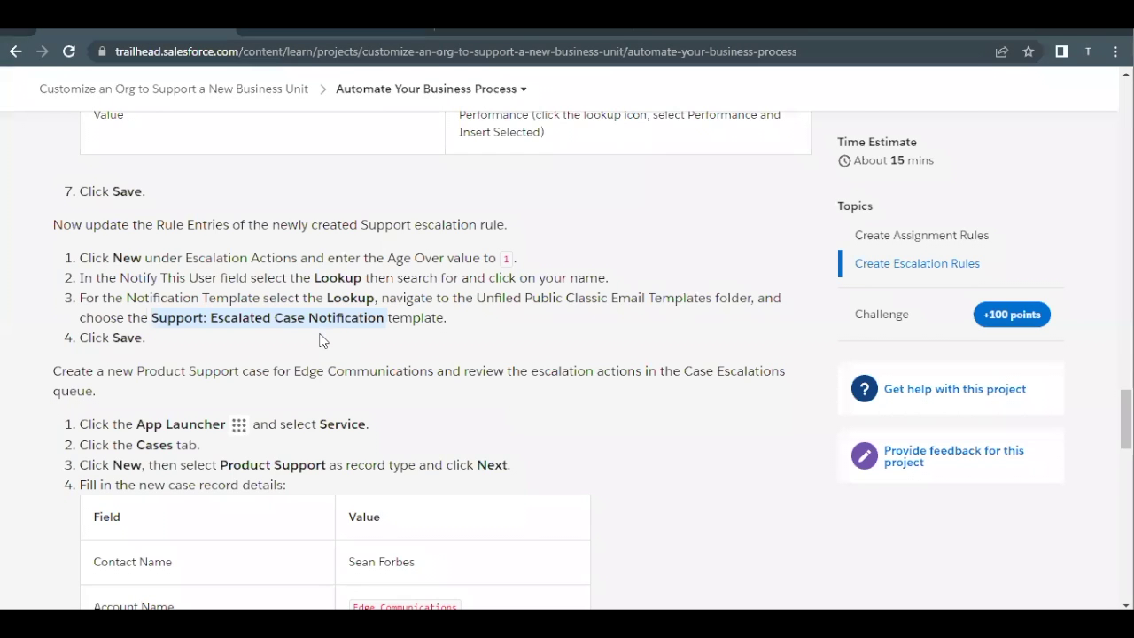
Search the email template lookup for Support: Escalated Case Notification and select it as the Notify users Notification Template
left_click(449, 35)
left_click(981, 429)
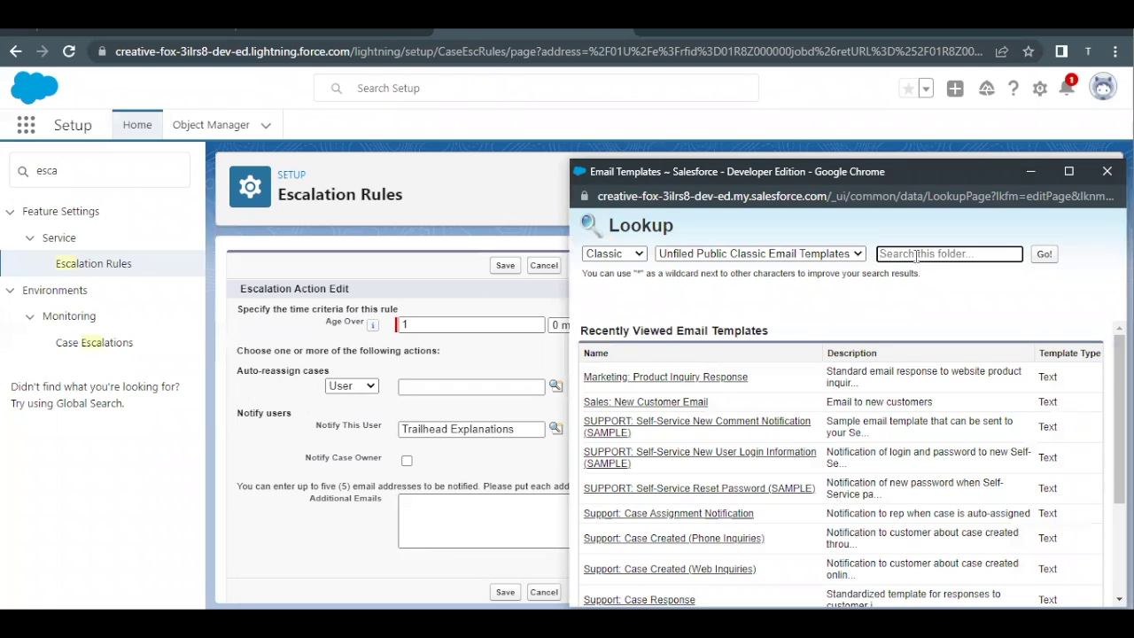
type("Escalated Case Notification")
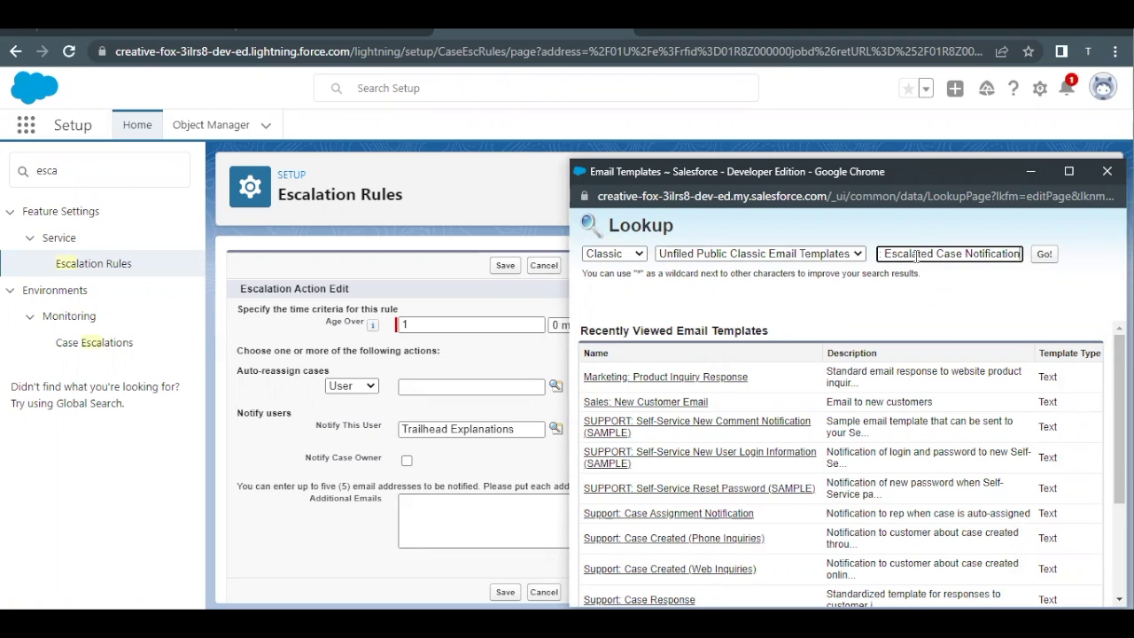
left_click(1043, 254)
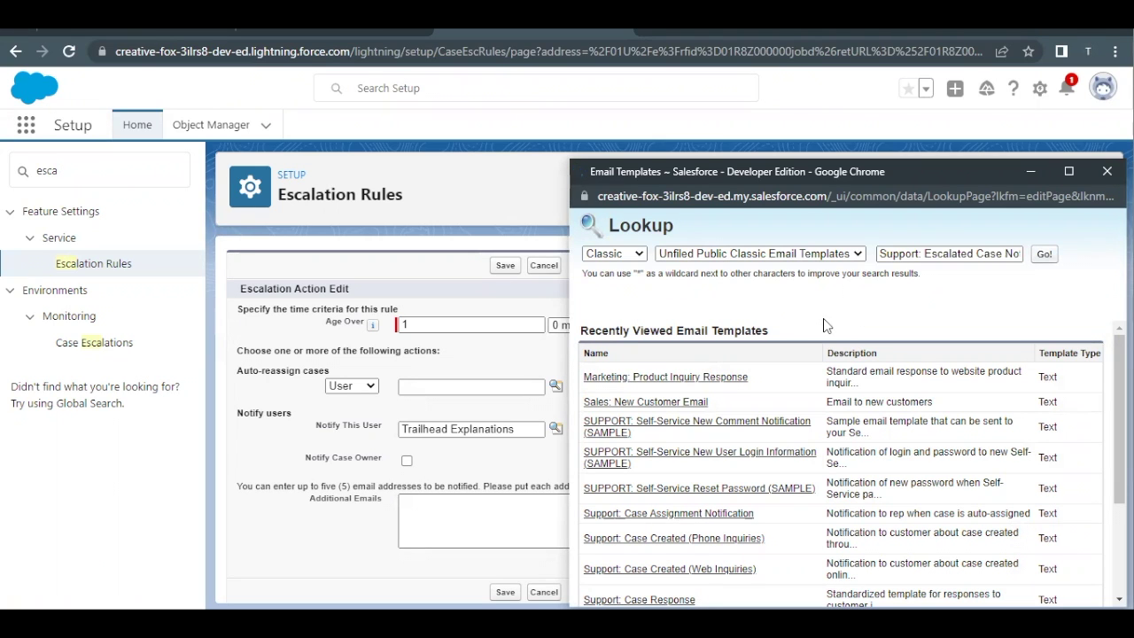
left_click(679, 381)
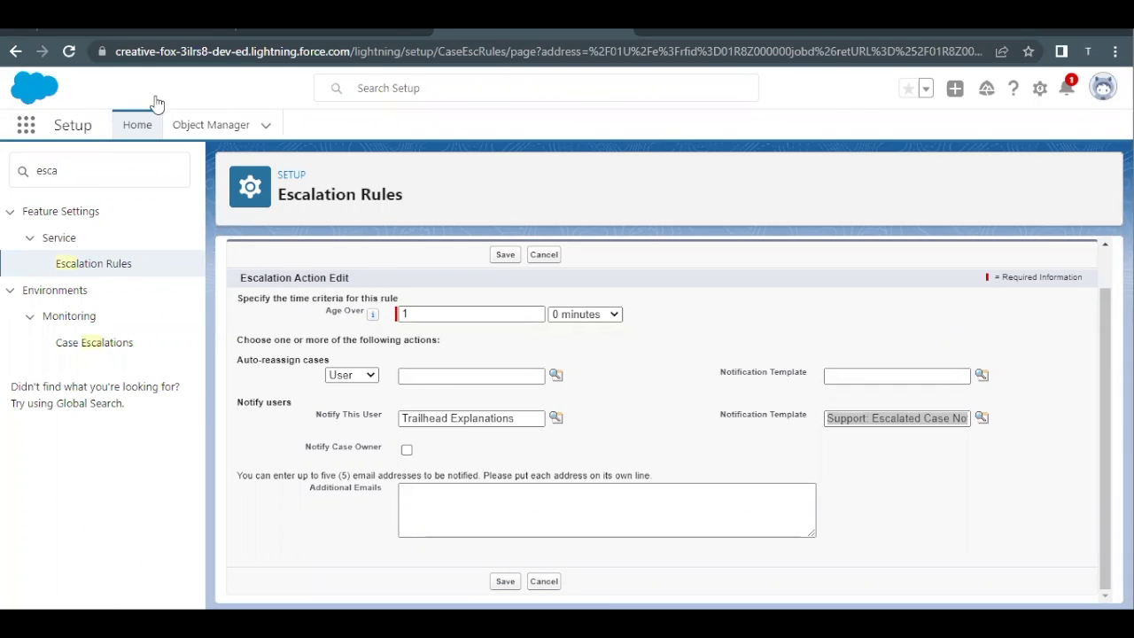
Check the remaining escalation action instruction in Trailhead and save the escalation action
left_click(127, 35)
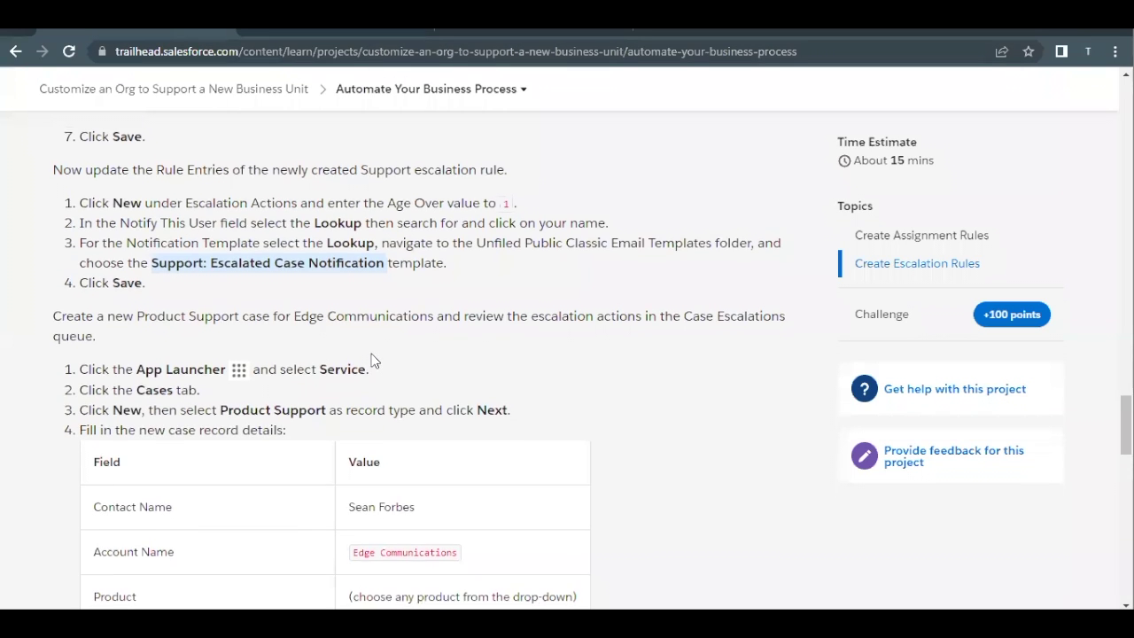
left_click(468, 35)
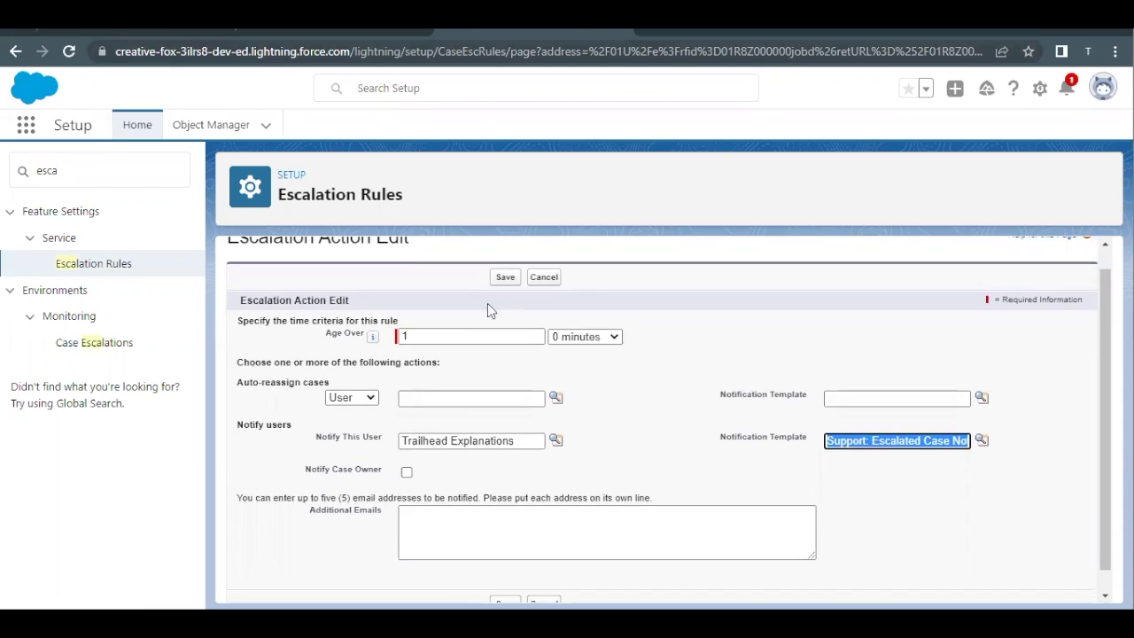
left_click(500, 300)
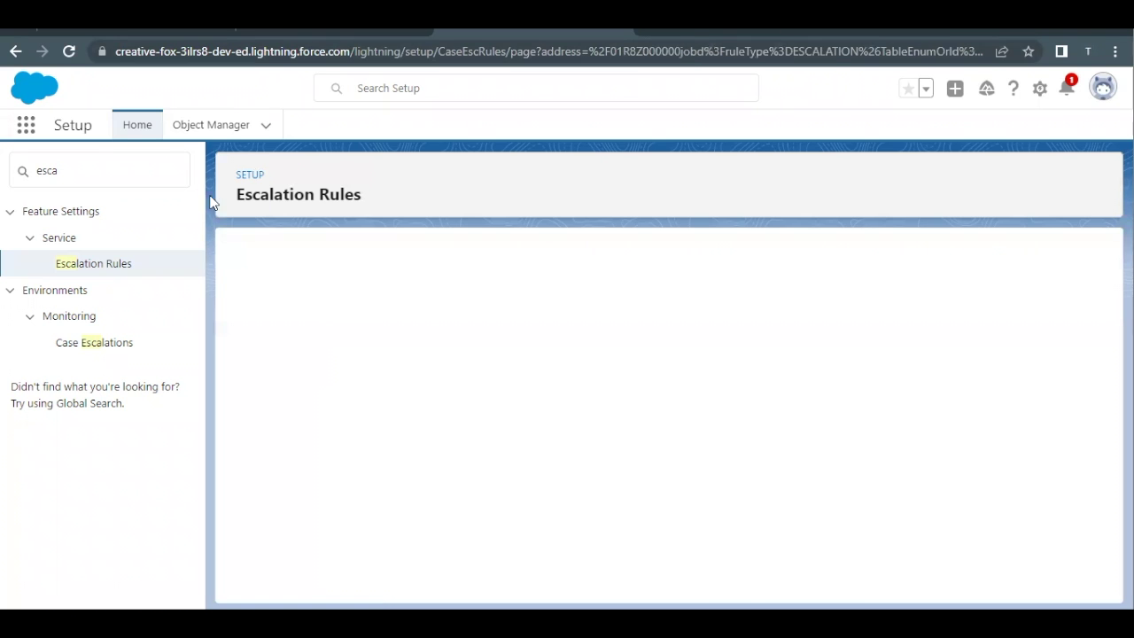
Read the Trailhead instructions and field values for creating a Product Support case for Edge Communications
left_click(69, 30)
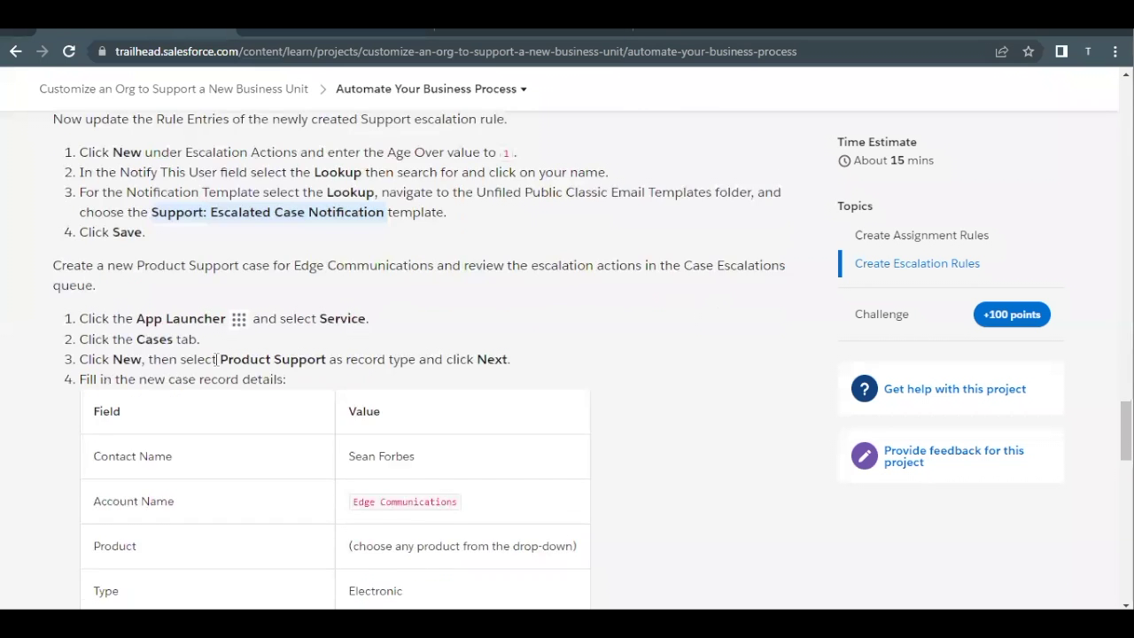
scroll(217, 359, "down", 1)
scroll(287, 304, "down", 1)
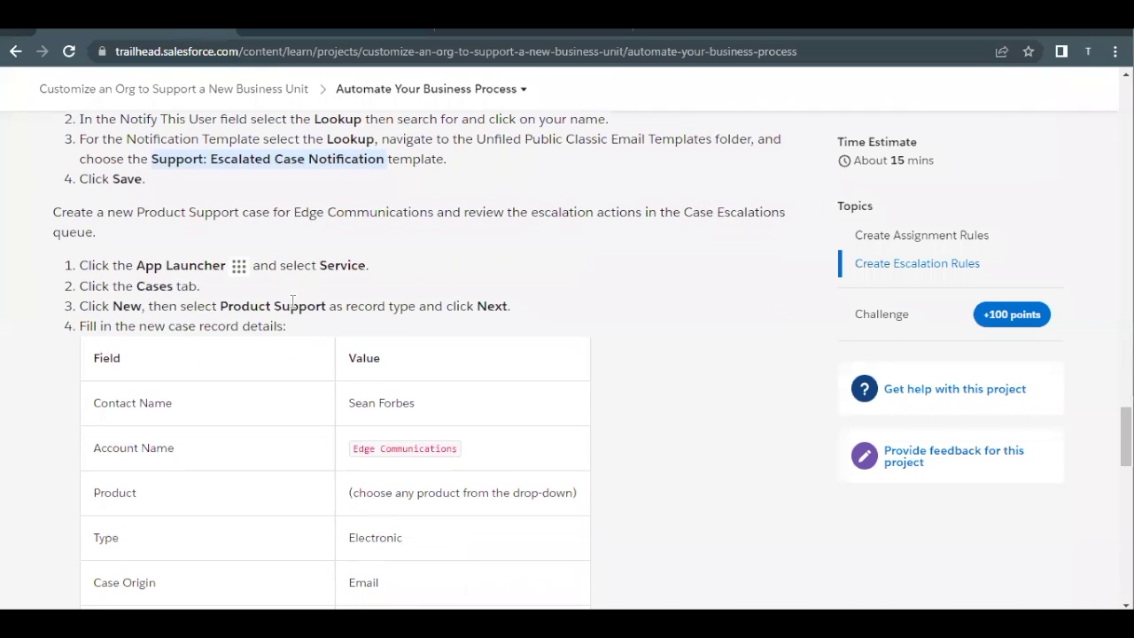
left_click_drag(116, 286, 208, 286)
scroll(221, 285, "down", 2)
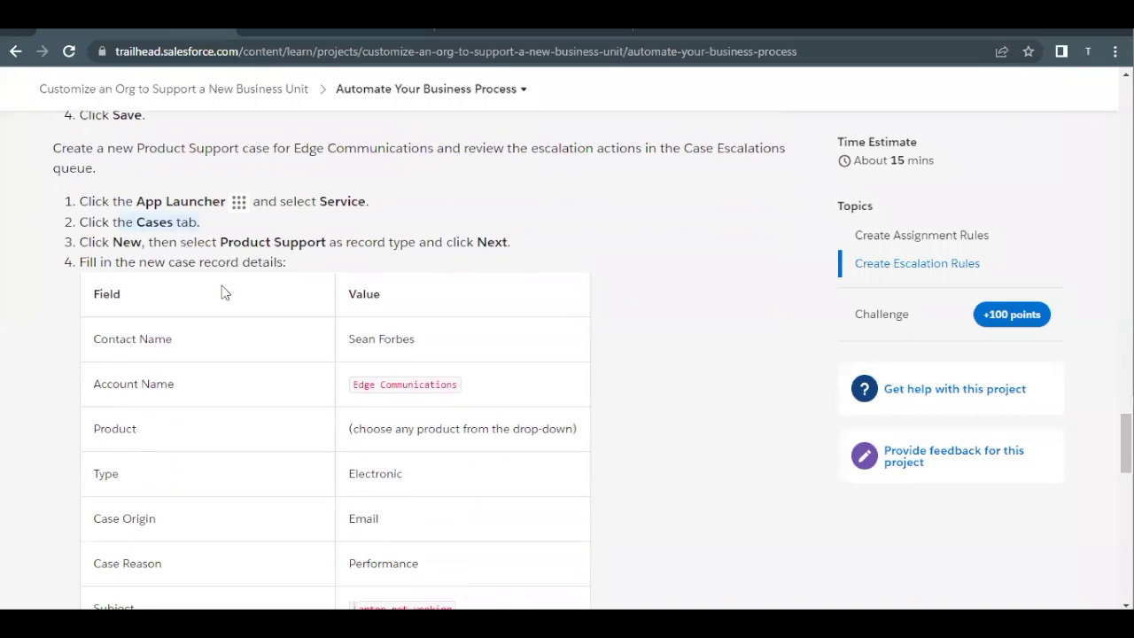
left_click_drag(222, 239, 326, 240)
scroll(319, 247, "down", 2)
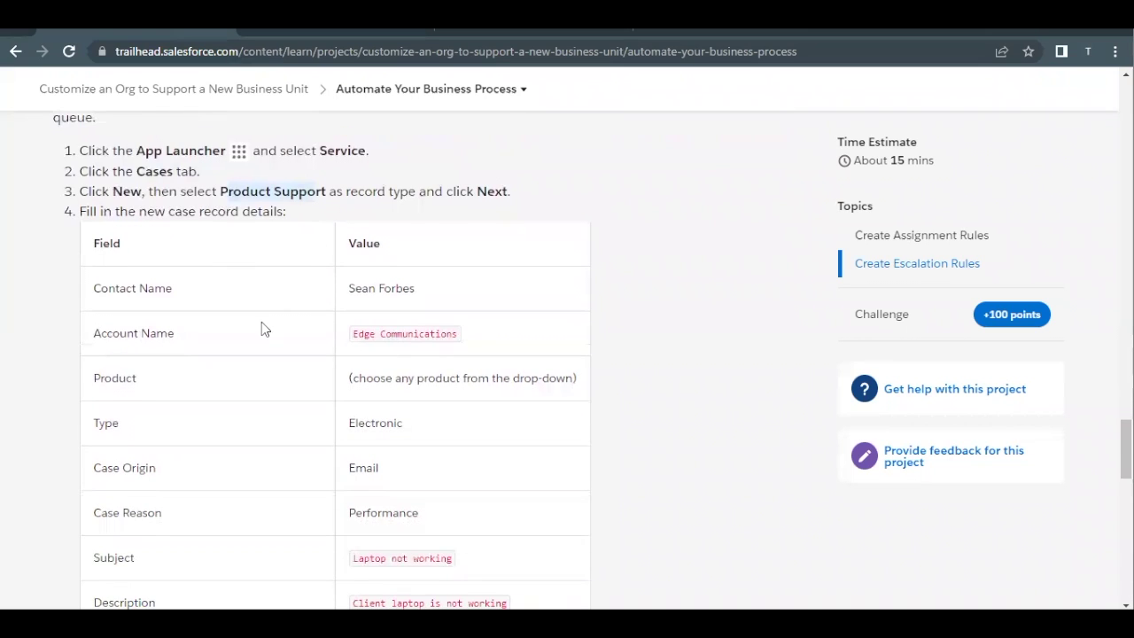
scroll(261, 326, "down", 2)
scroll(428, 465, "down", 4)
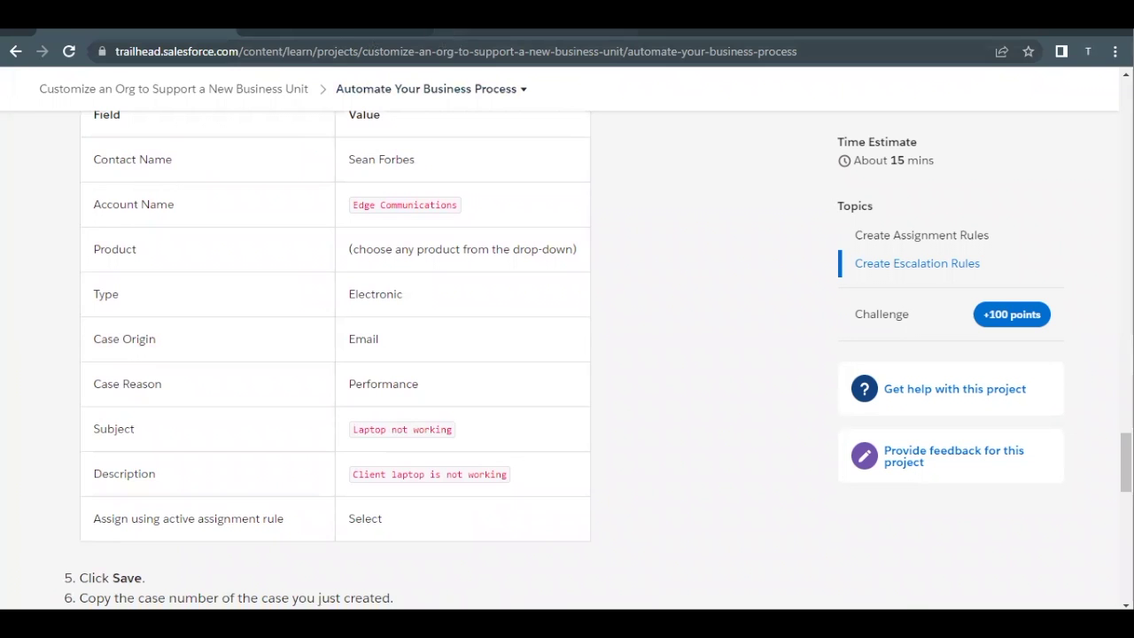
Go to the Cases list in the Service app and start a new case
left_click(337, 30)
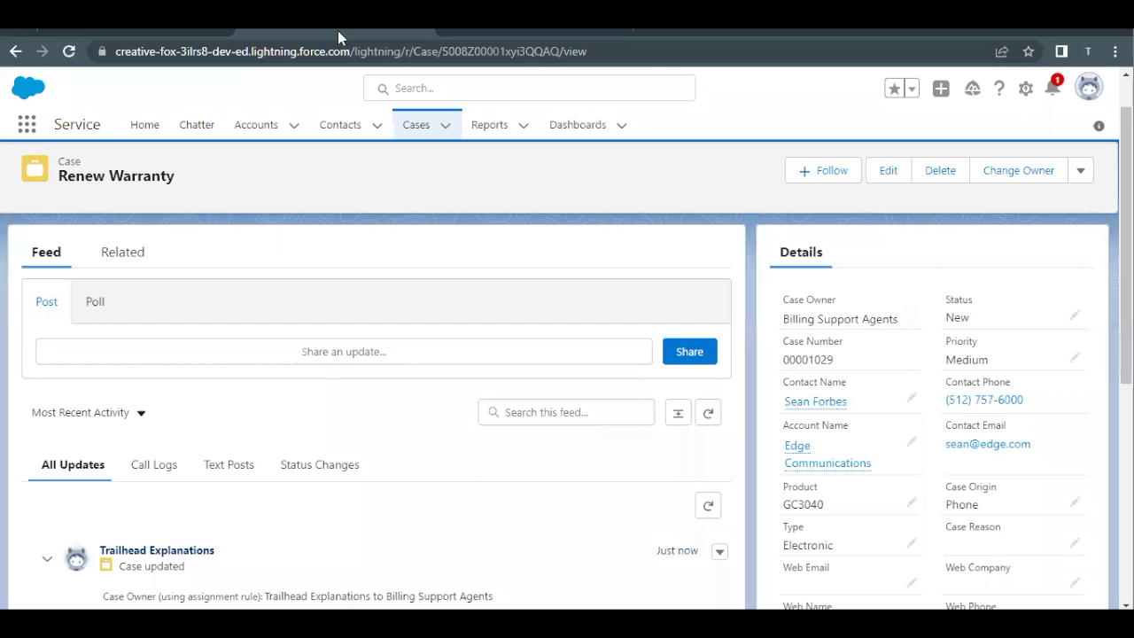
left_click(413, 133)
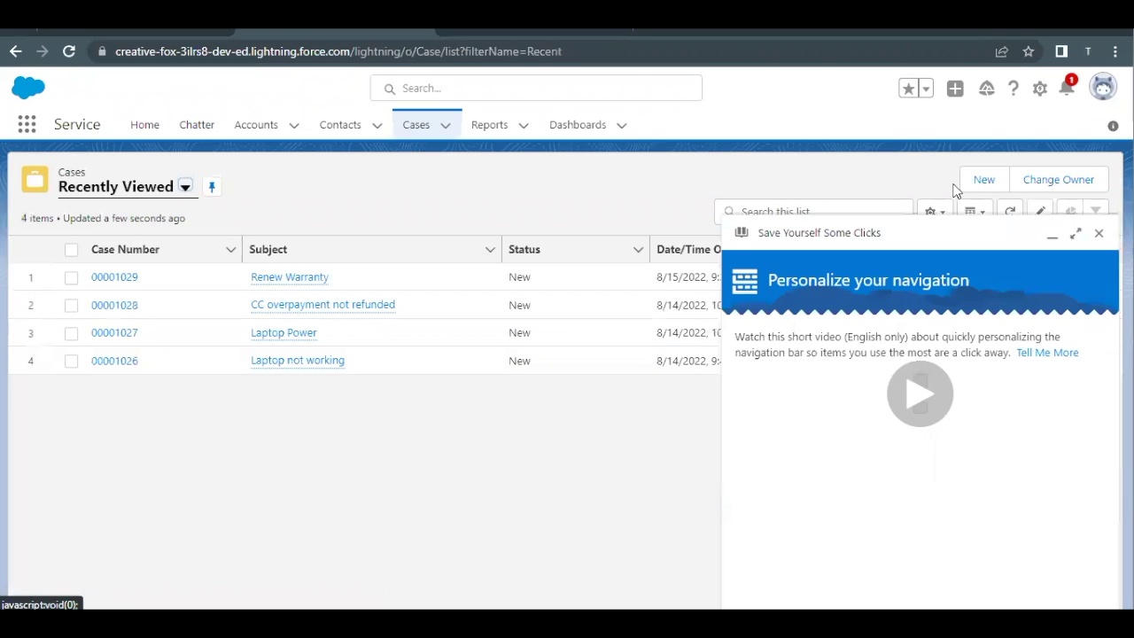
left_click(981, 179)
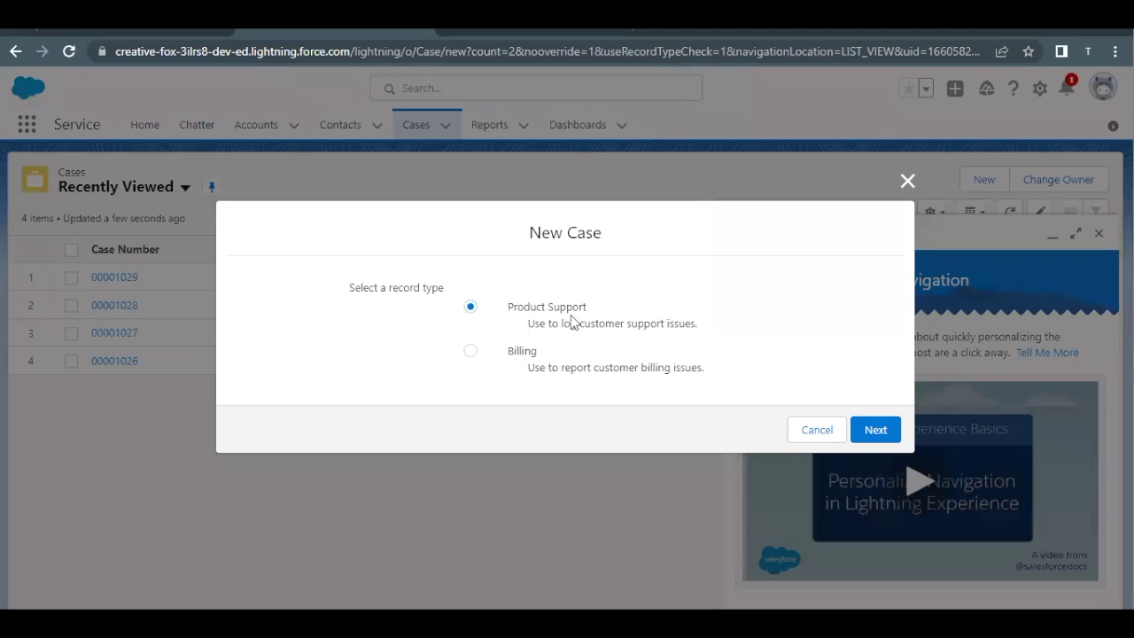
Continue the new case with the Product Support record type and check the required field values in Trailhead
left_click(857, 431)
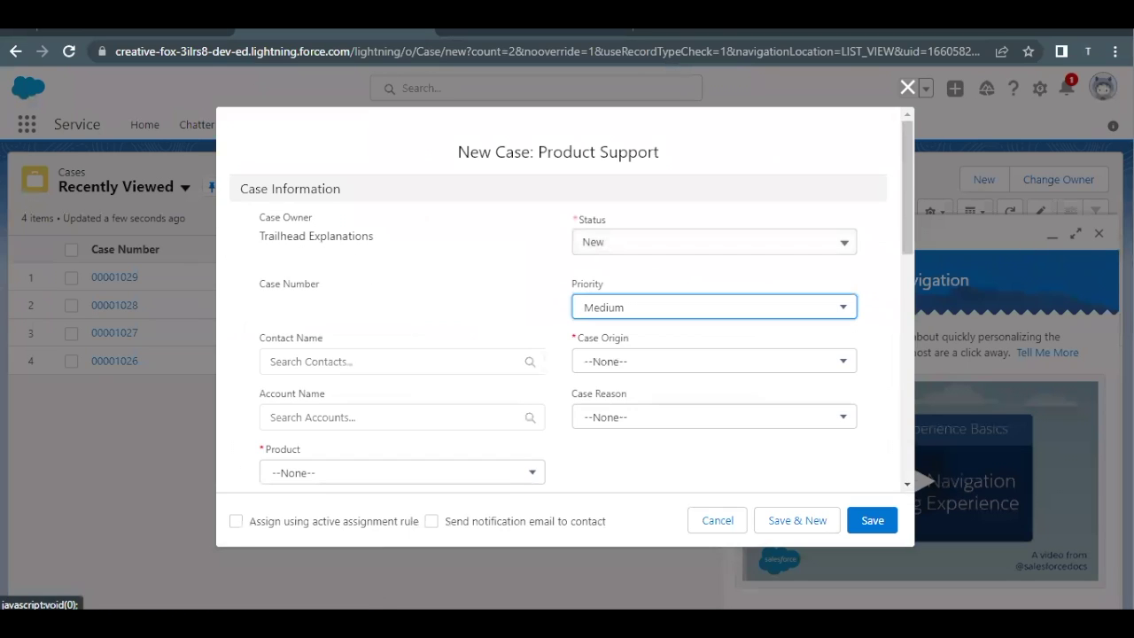
left_click(116, 31)
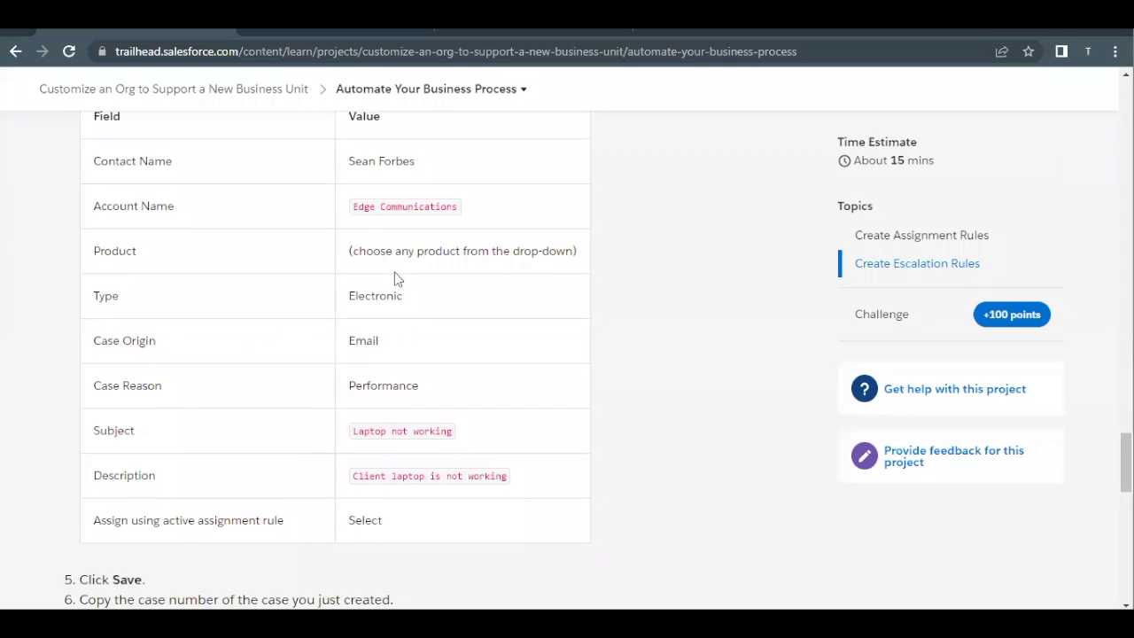
scroll(394, 274, "up", 1)
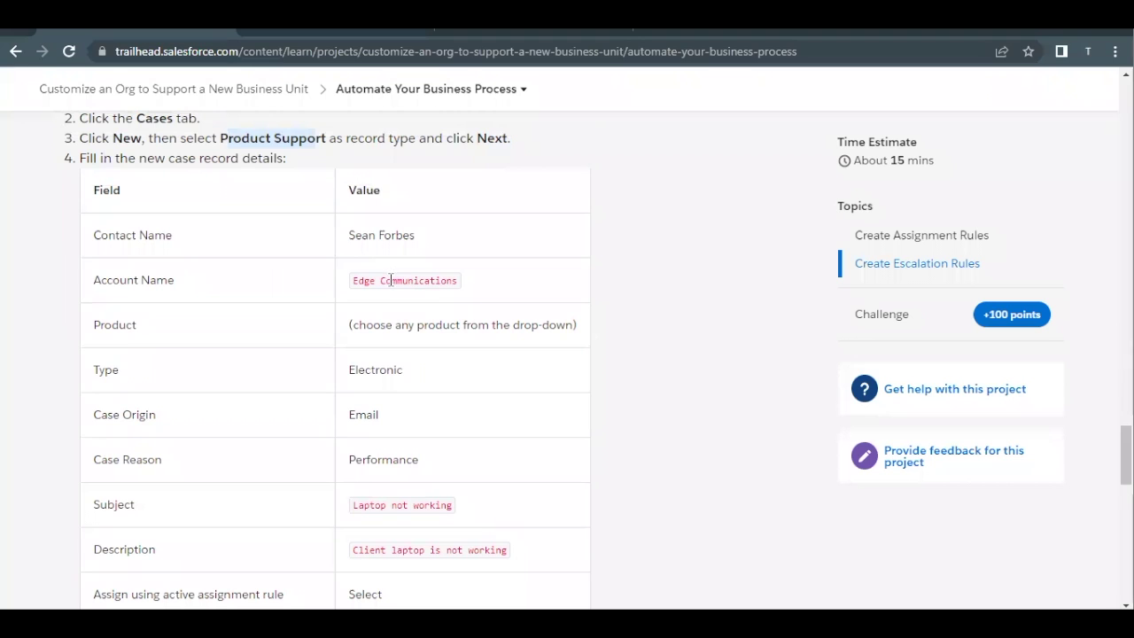
scroll(431, 299, "down", 1)
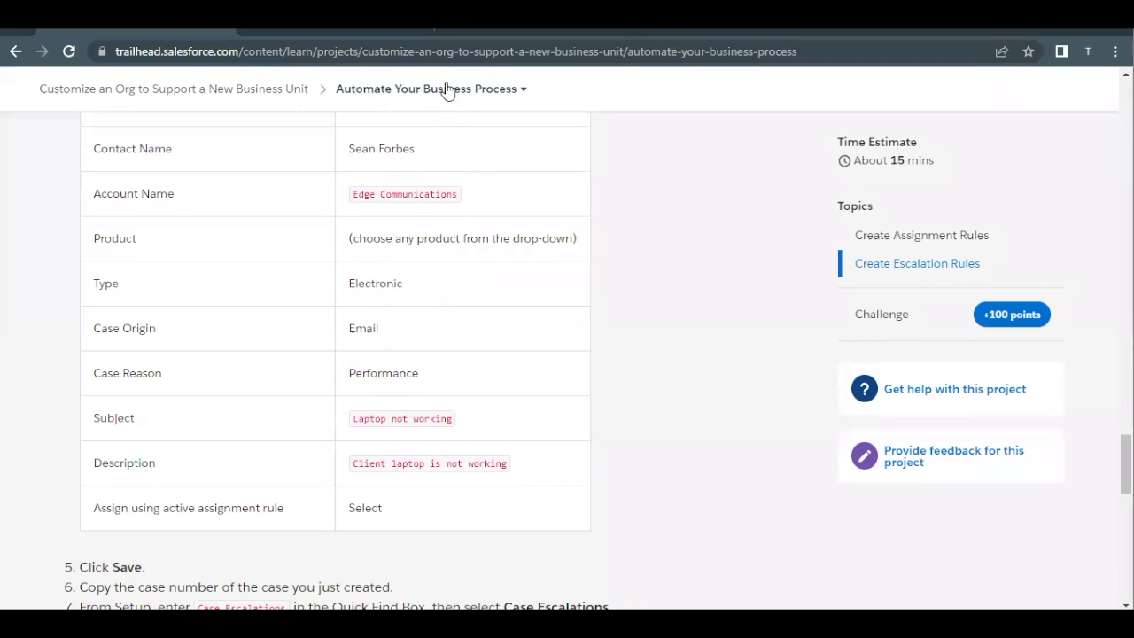
left_click(395, 40)
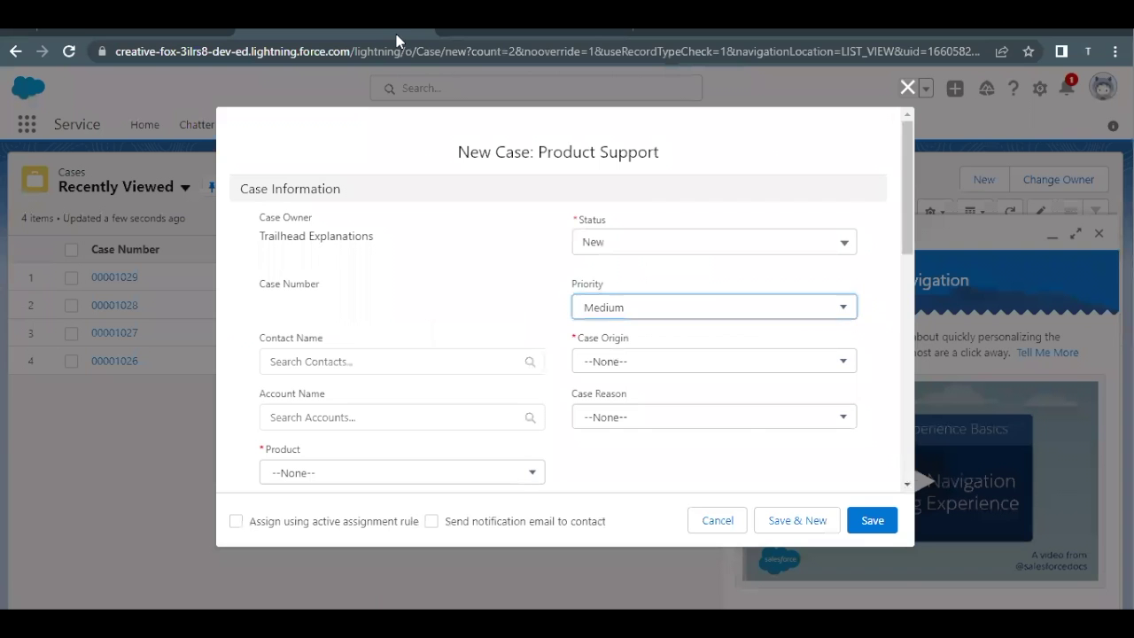
Fill in the Contact Name with the contact specified in Trailhead and set the Account Name to Edge Communications
scroll(399, 332, "down", 1)
left_click(388, 268)
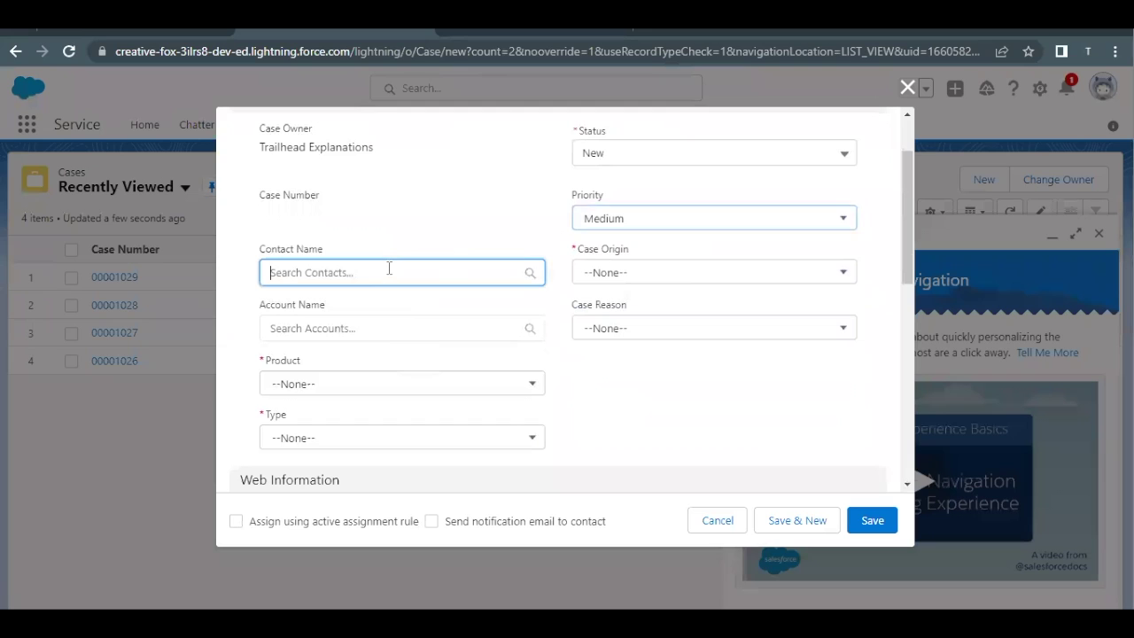
type("Sean")
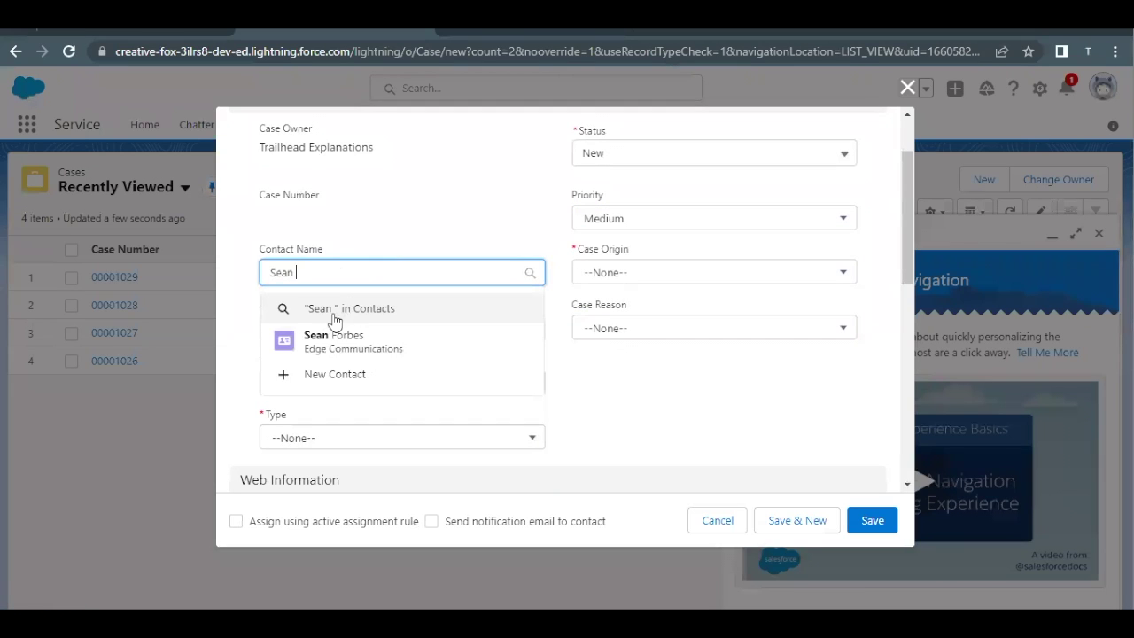
left_click(319, 337)
left_click(321, 346)
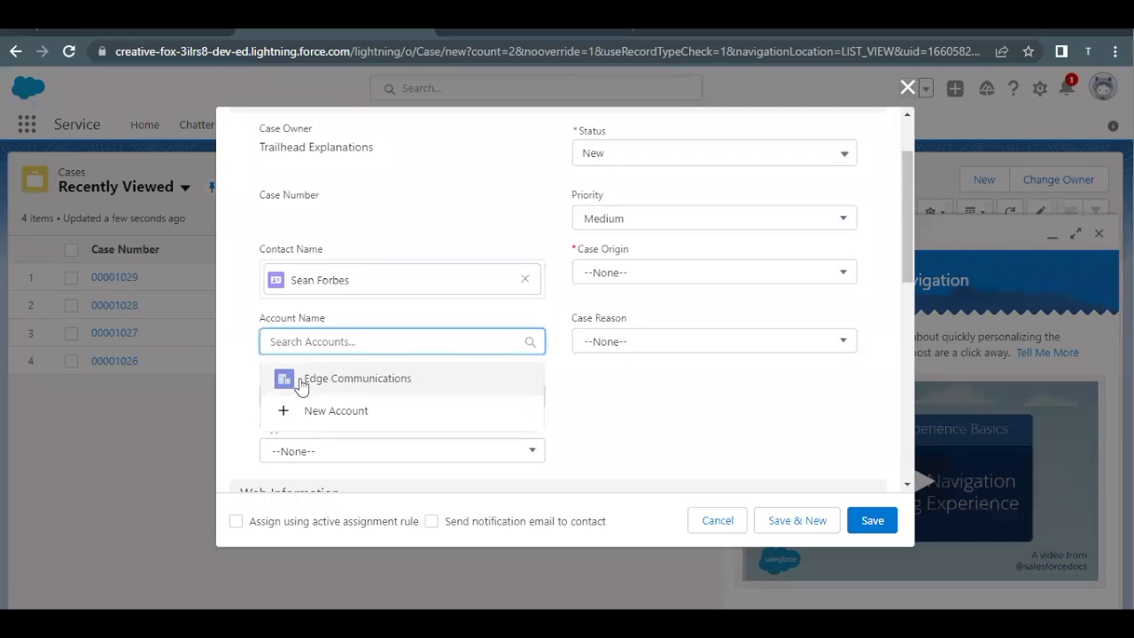
left_click(301, 379)
Set the case's Product to GC1060 and its Type to Electronic
scroll(319, 395, "down", 1)
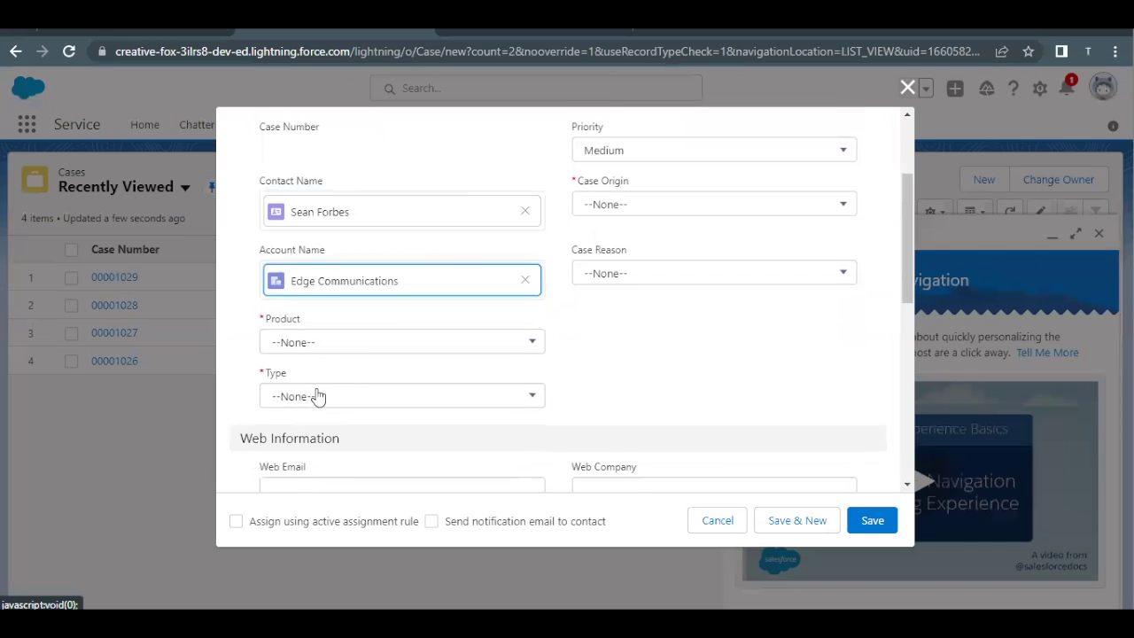
left_click(324, 349)
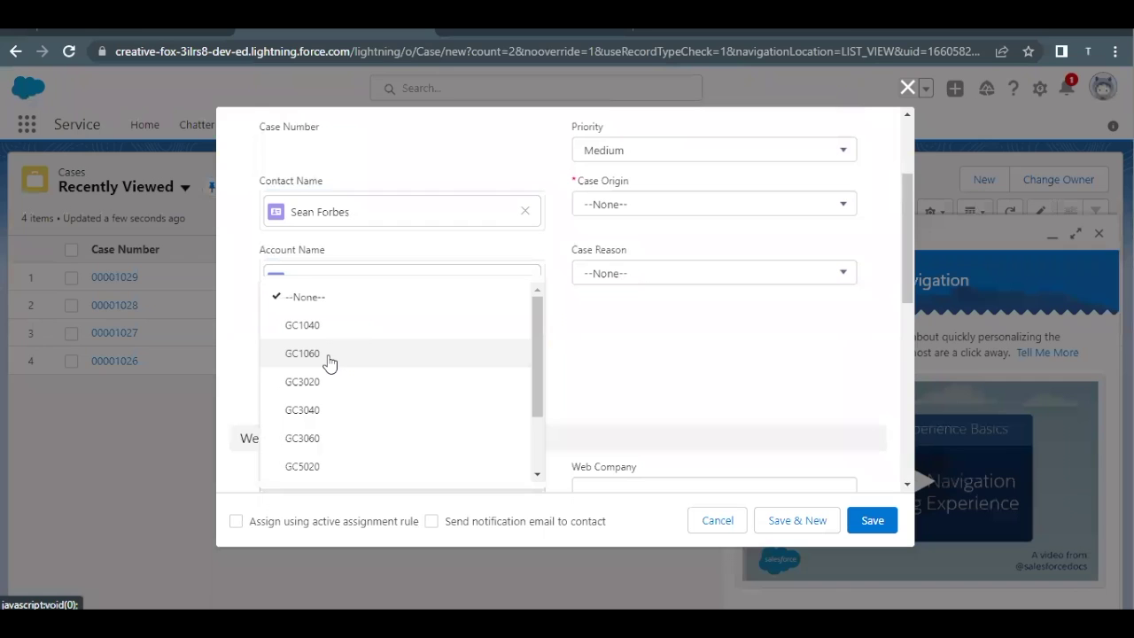
left_click(328, 354)
scroll(330, 362, "down", 1)
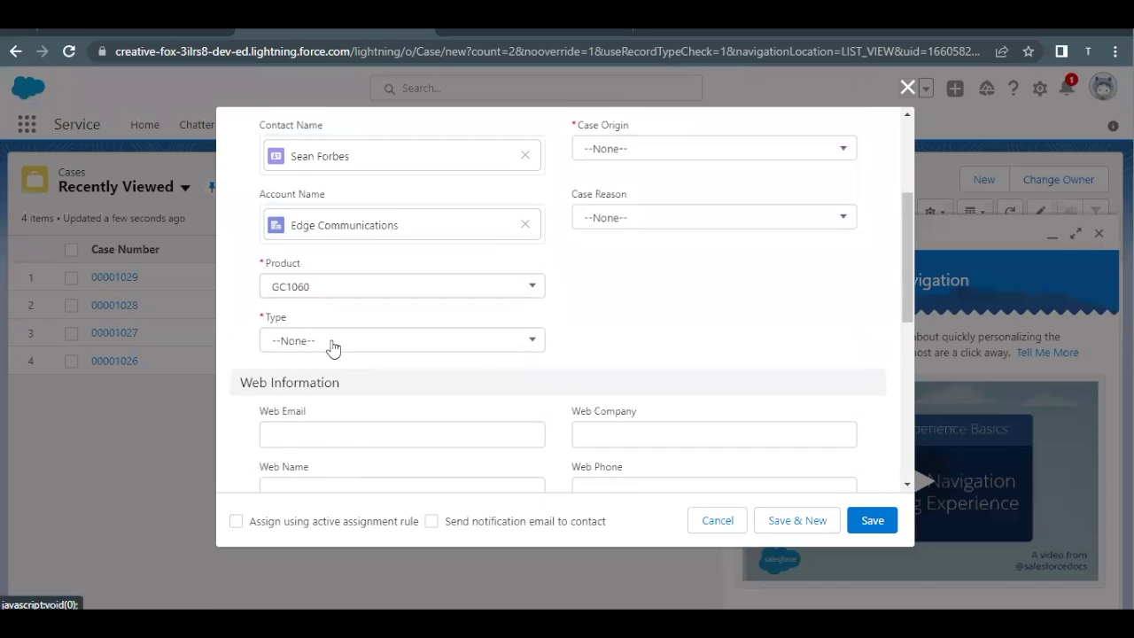
left_click(329, 348)
left_click(324, 356)
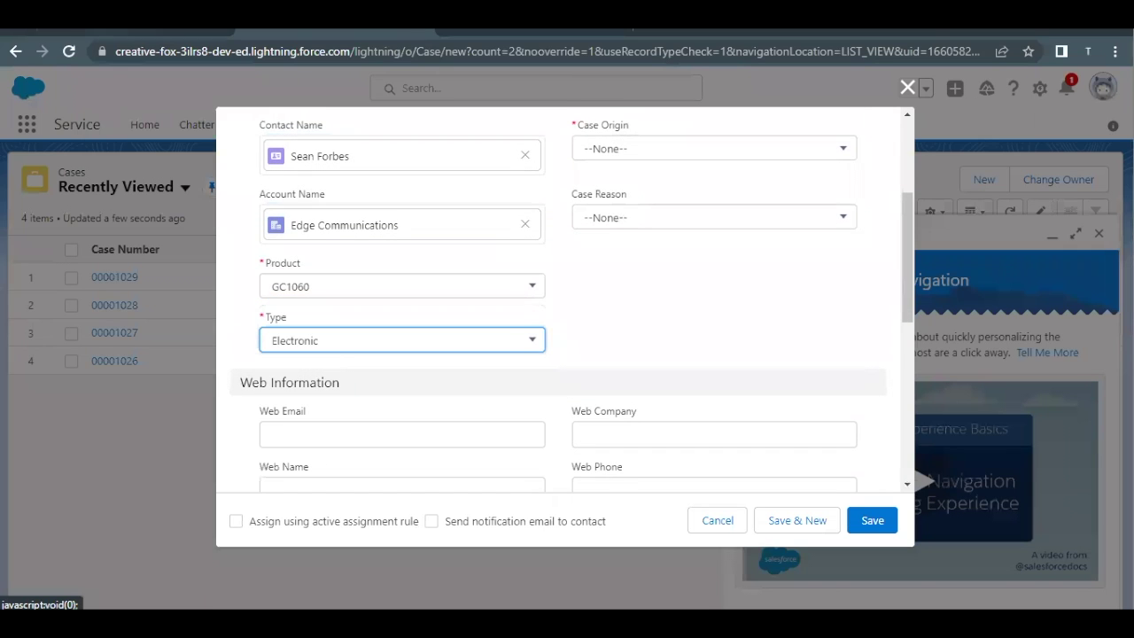
Check the Case Origin and Case Reason values in Trailhead and copy the subject text "Laptop not working"
left_click(91, 30)
left_click_drag(388, 285, 341, 285)
left_click(372, 330)
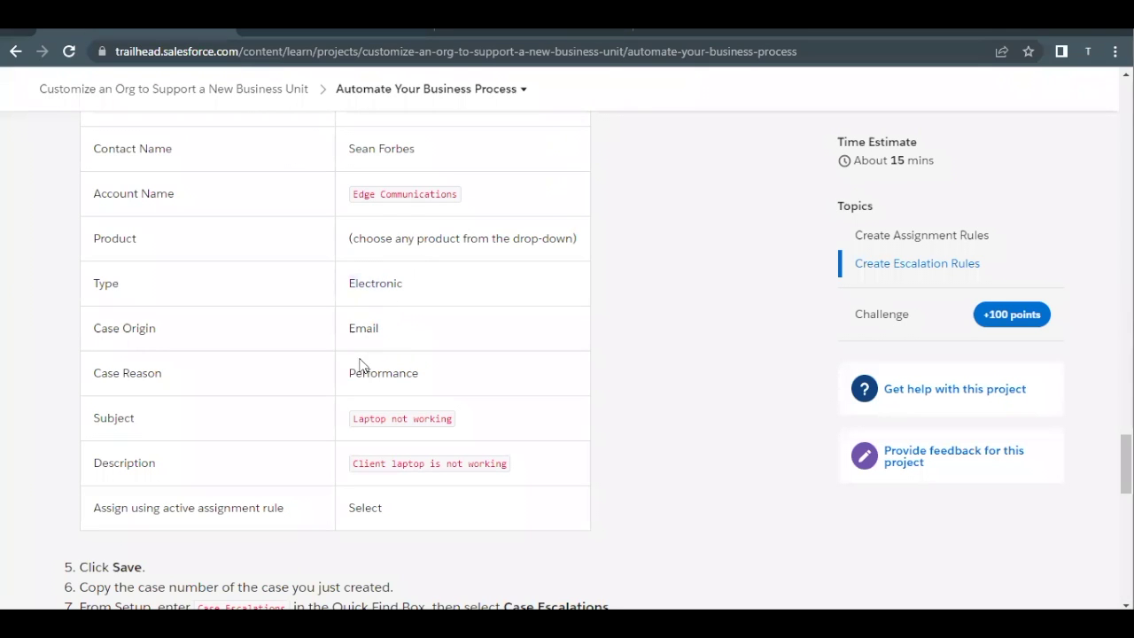
double_click(379, 422)
triple_click(379, 422)
Set the Case Reason of the new case to Performance
left_click(356, 36)
scroll(586, 310, "up", 1)
left_click(605, 297)
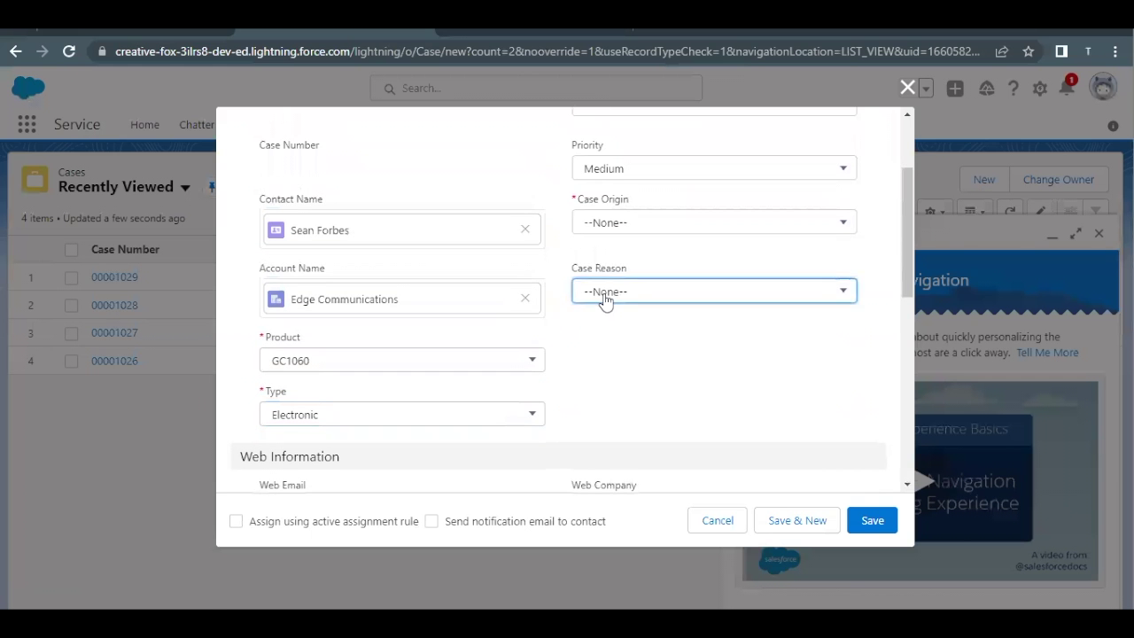
scroll(628, 385, "down", 1)
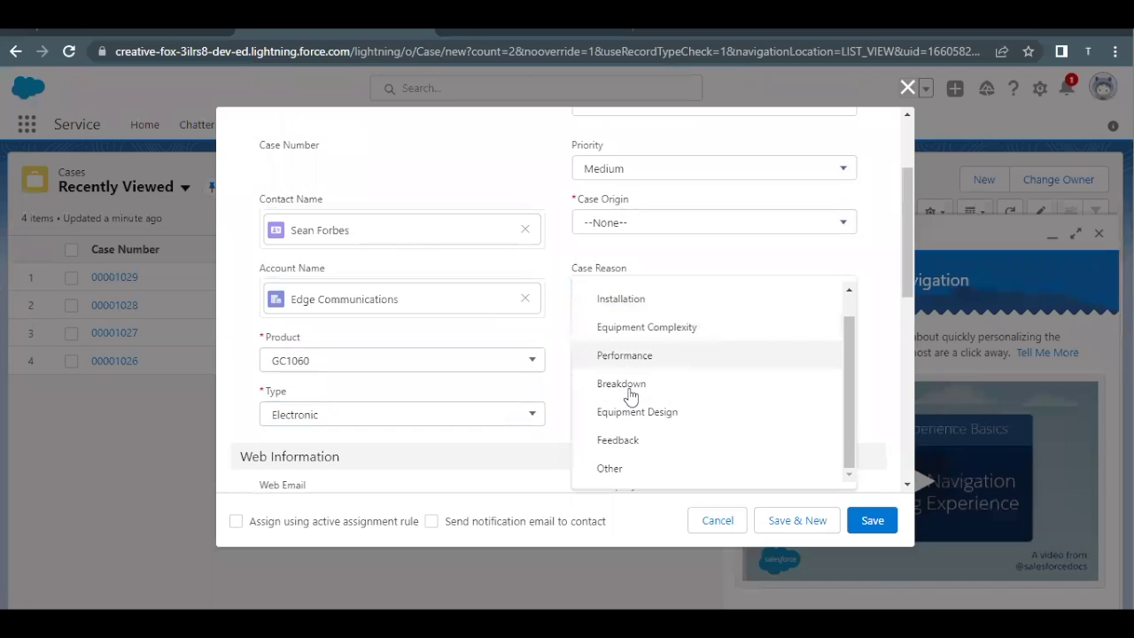
scroll(631, 412, "up", 1)
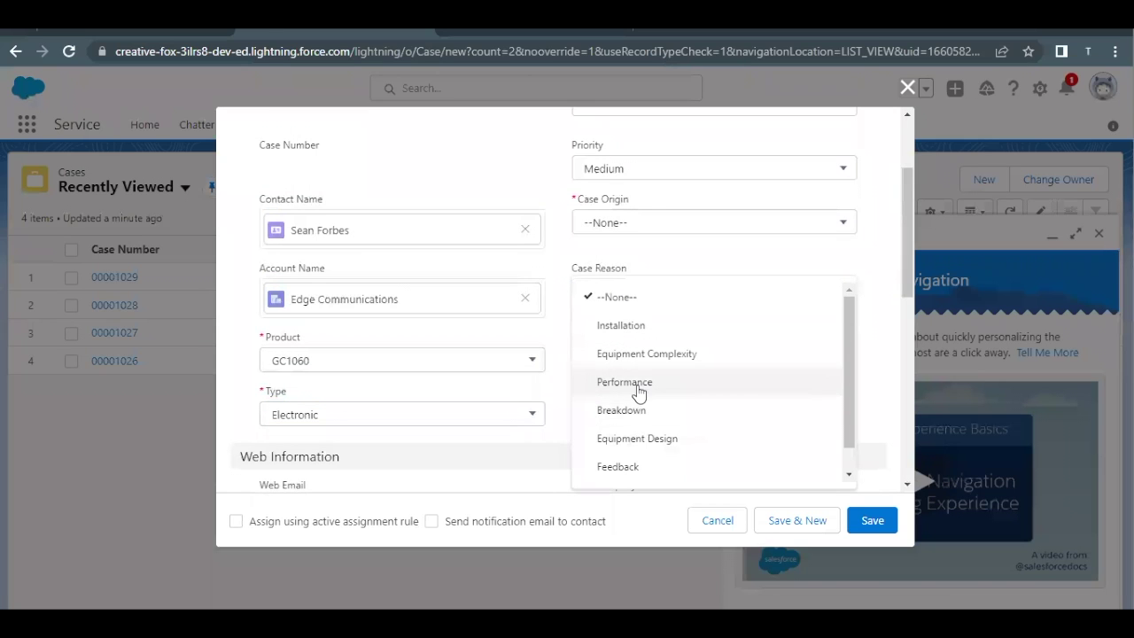
left_click(636, 385)
Check the required Case Origin in Trailhead and set it to Email in the new case
left_click(620, 223)
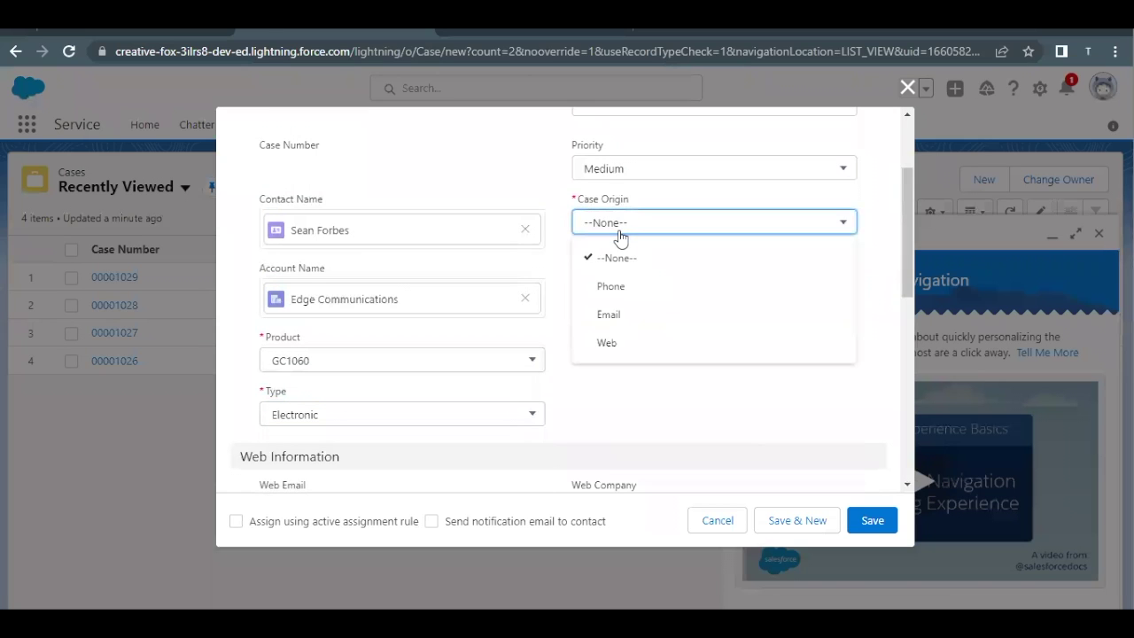
left_click(639, 295)
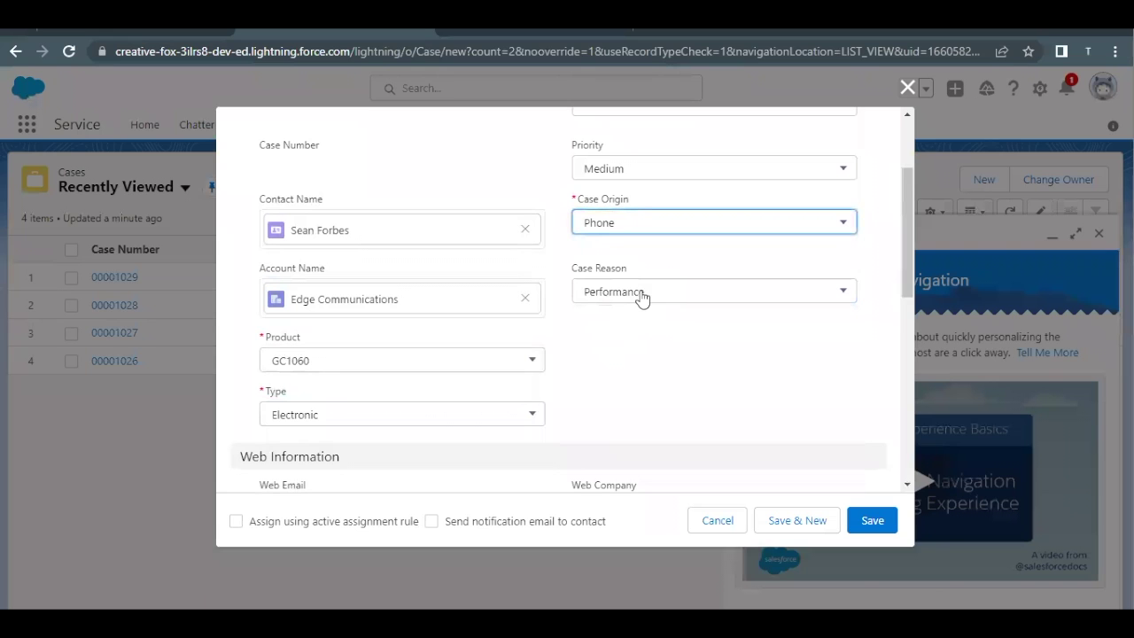
left_click(147, 34)
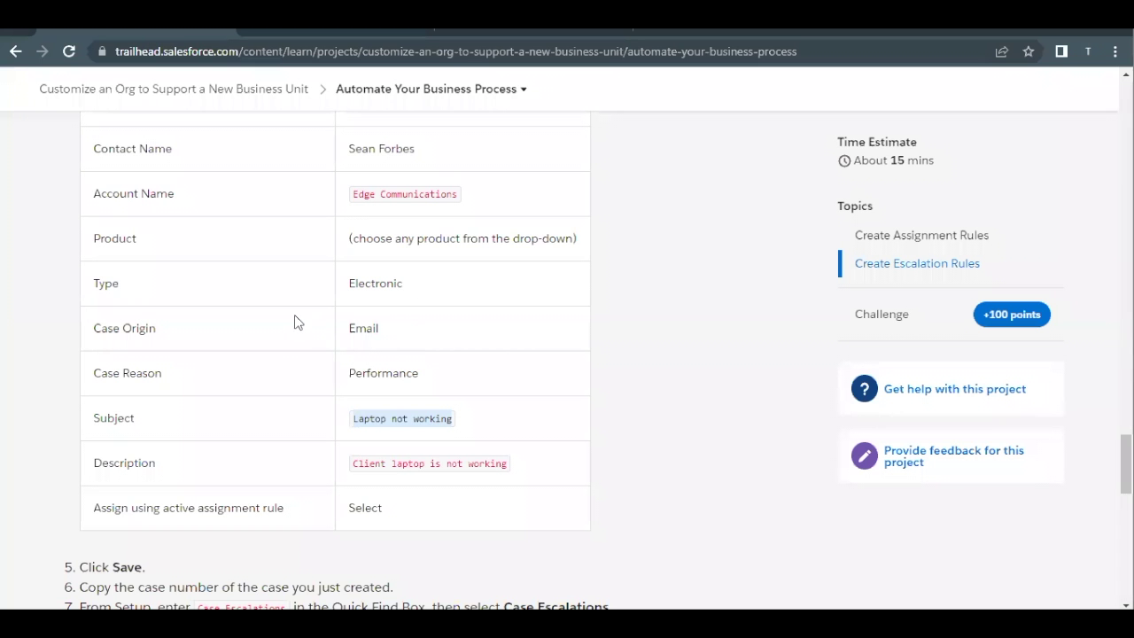
left_click(383, 38)
left_click(639, 221)
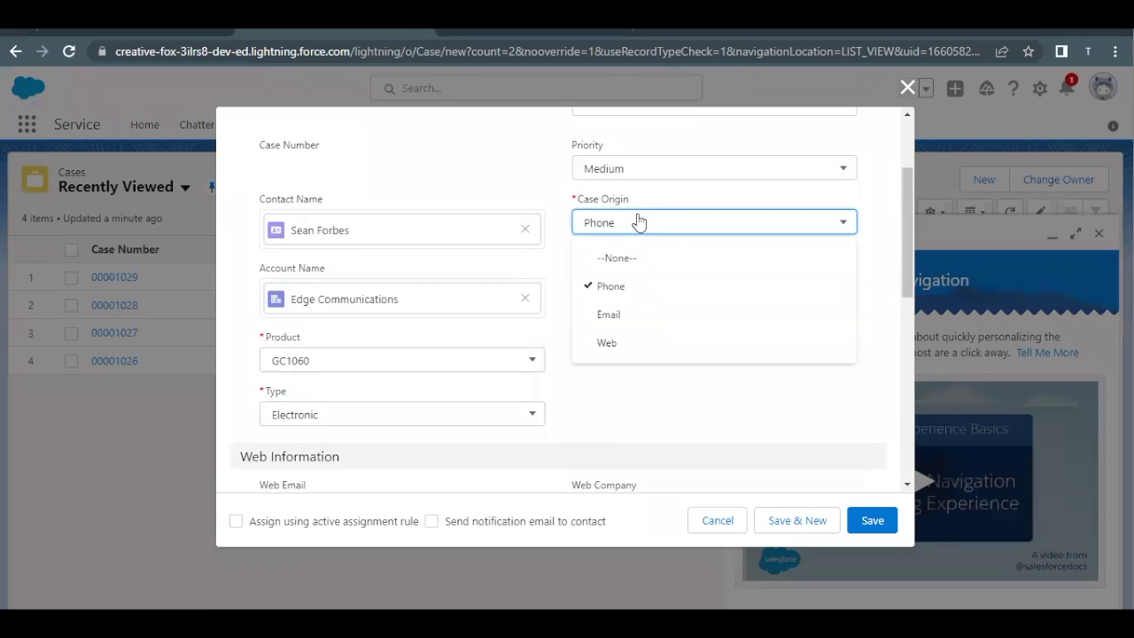
left_click(617, 317)
Enter "Laptop not working" as the case's Subject in the Description Information section
scroll(463, 379, "down", 3)
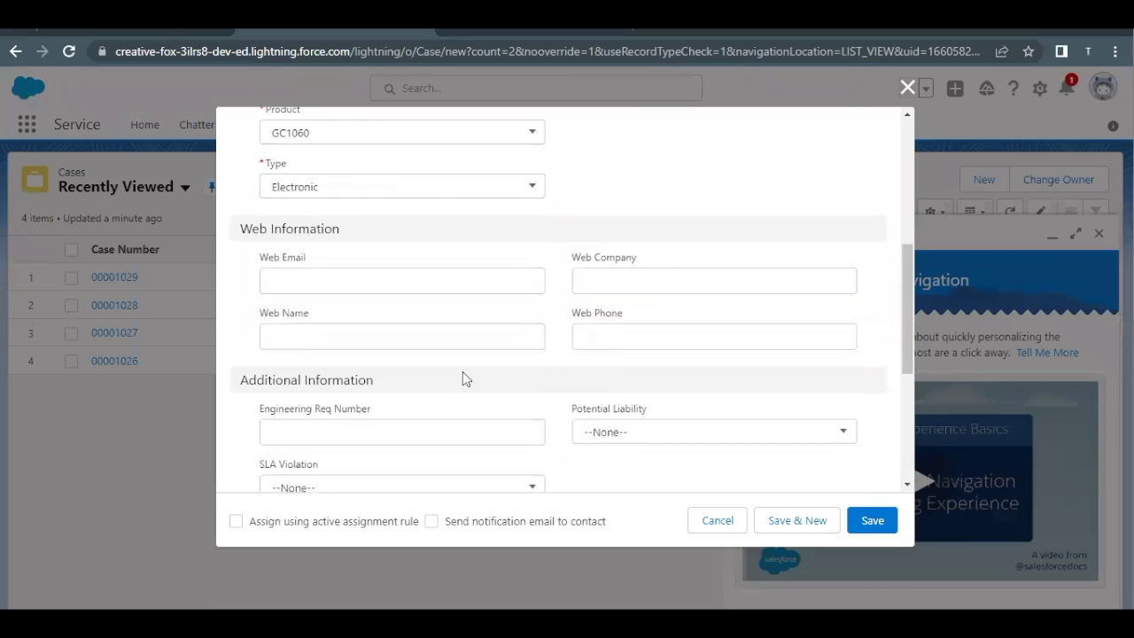
scroll(464, 378, "down", 5)
left_click(350, 274)
type("Laptop not working")
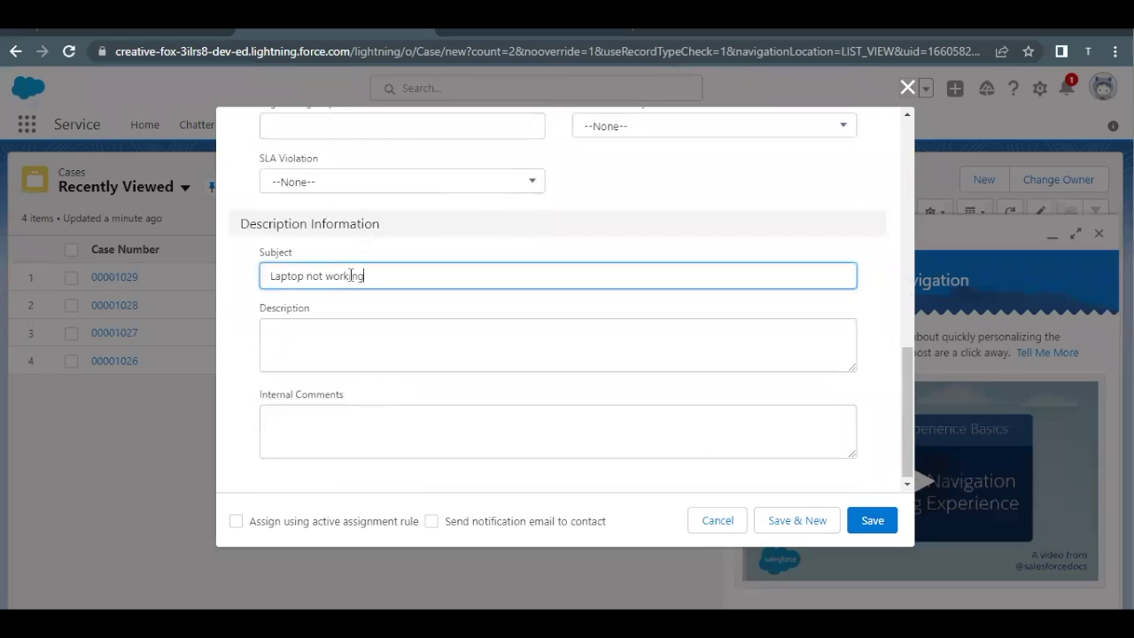
Copy the description text from Trailhead and enter "Client laptop is not working" as the case's Description
left_click(114, 39)
scroll(356, 388, "down", 1)
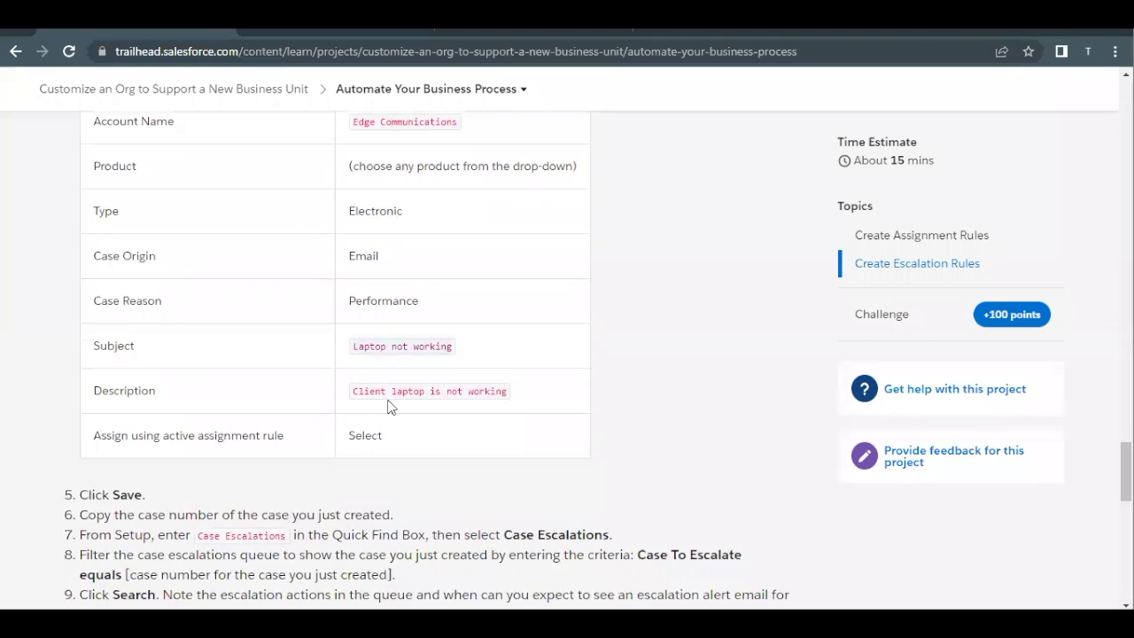
triple_click(393, 396)
key("ctrl+c")
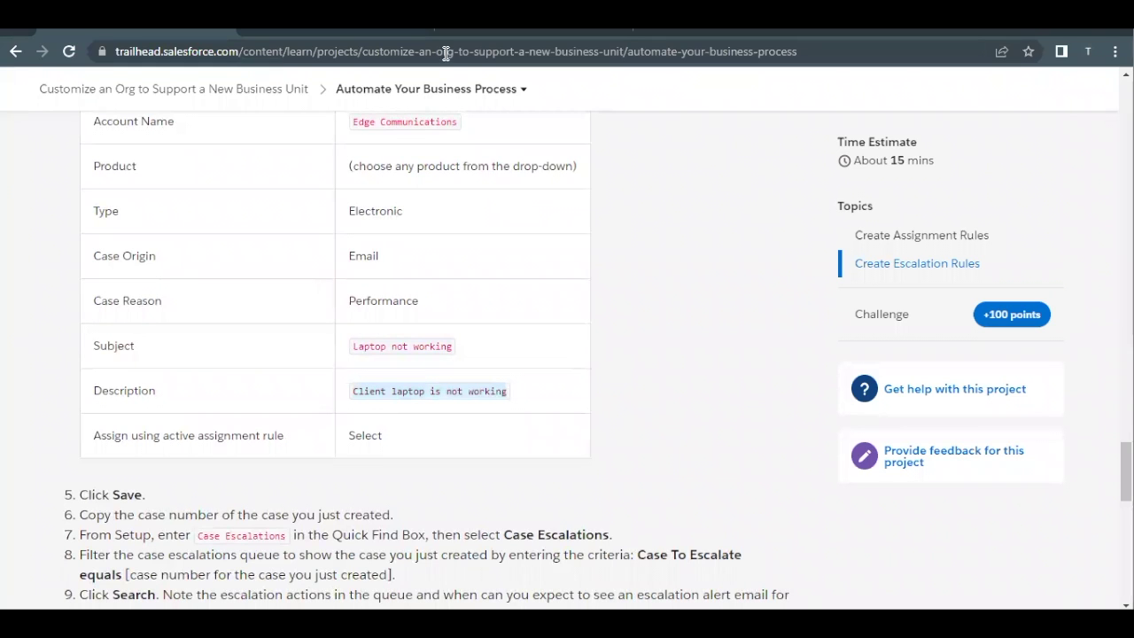
left_click(360, 39)
left_click(484, 362)
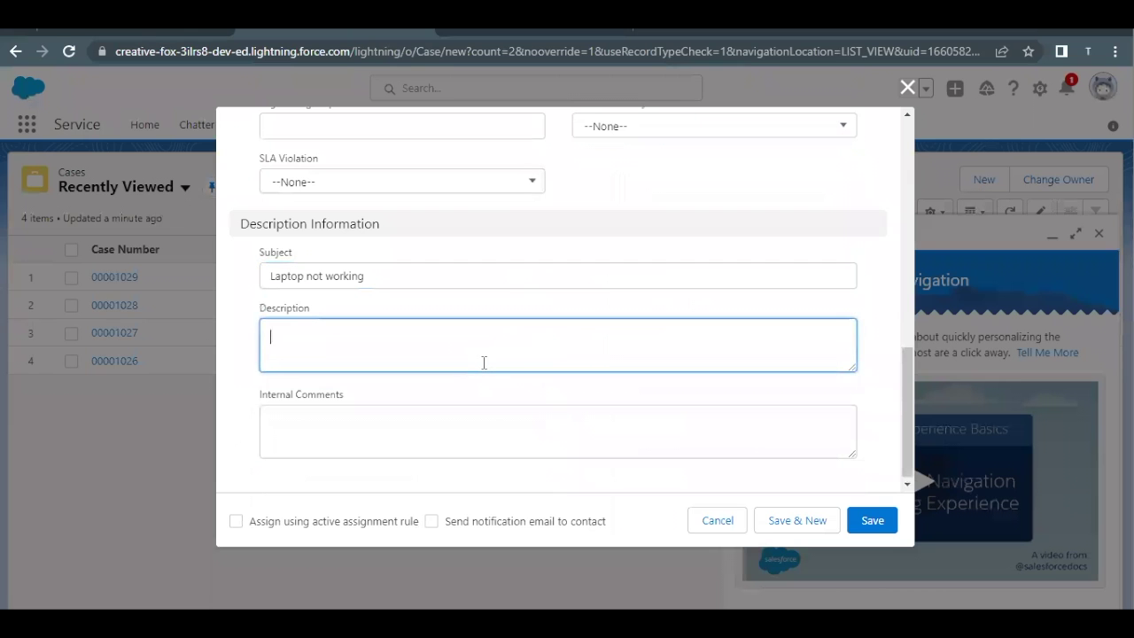
key("ctrl+v")
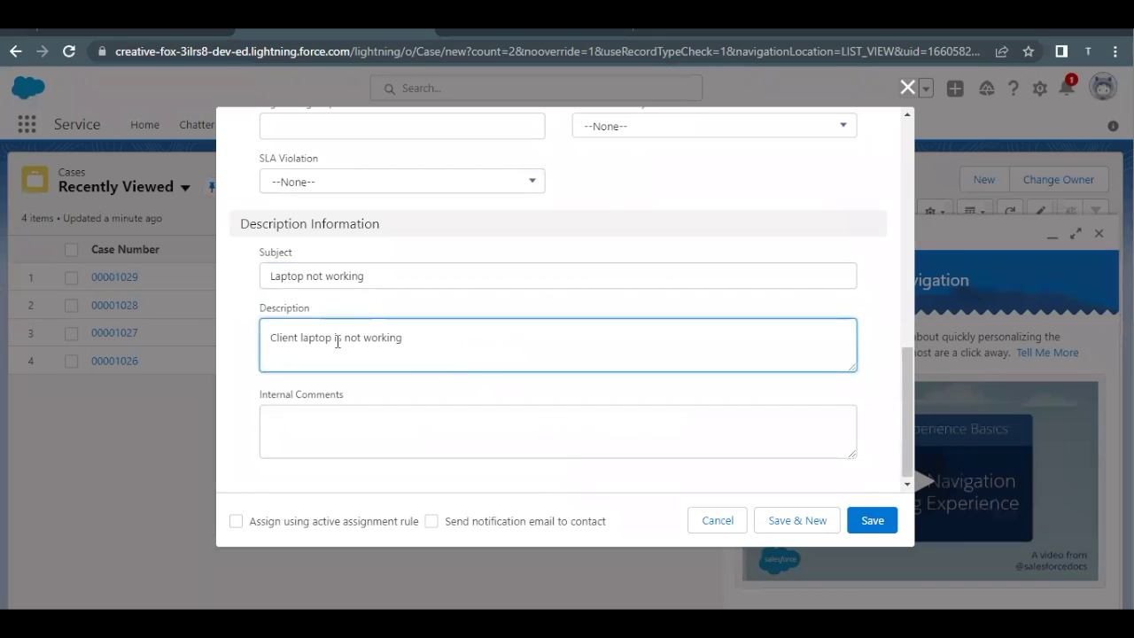
key("BackSpace")
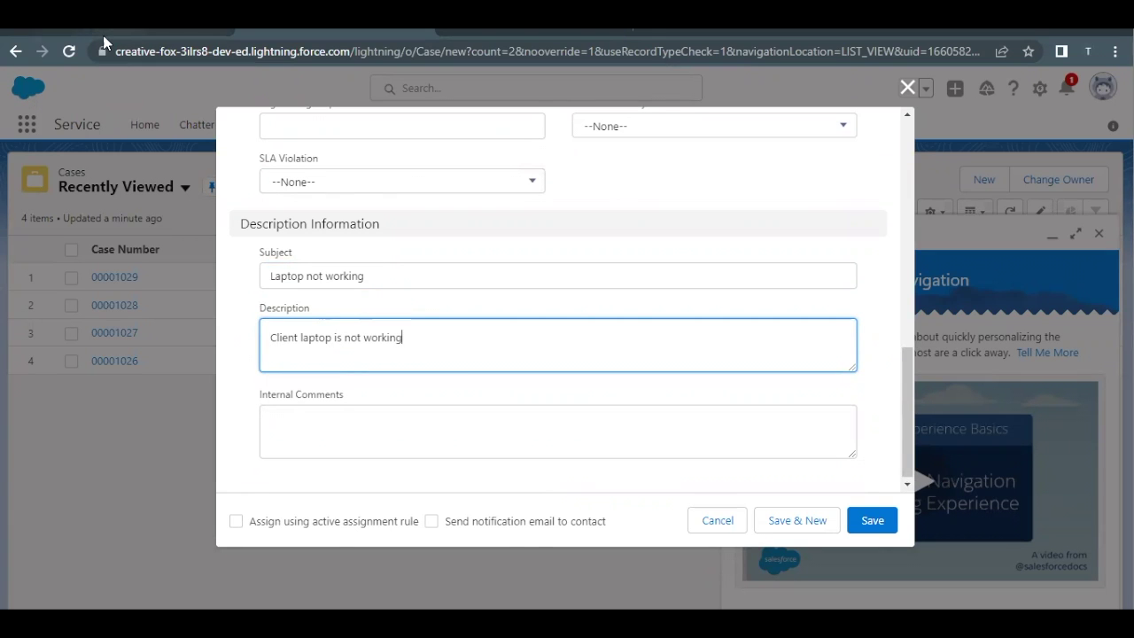
Check the assignment rule setting in Trailhead, enable Assign using active assignment rule, and save the case
key("ctrl+Tab")
scroll(288, 277, "down", 1)
scroll(288, 278, "down", 1)
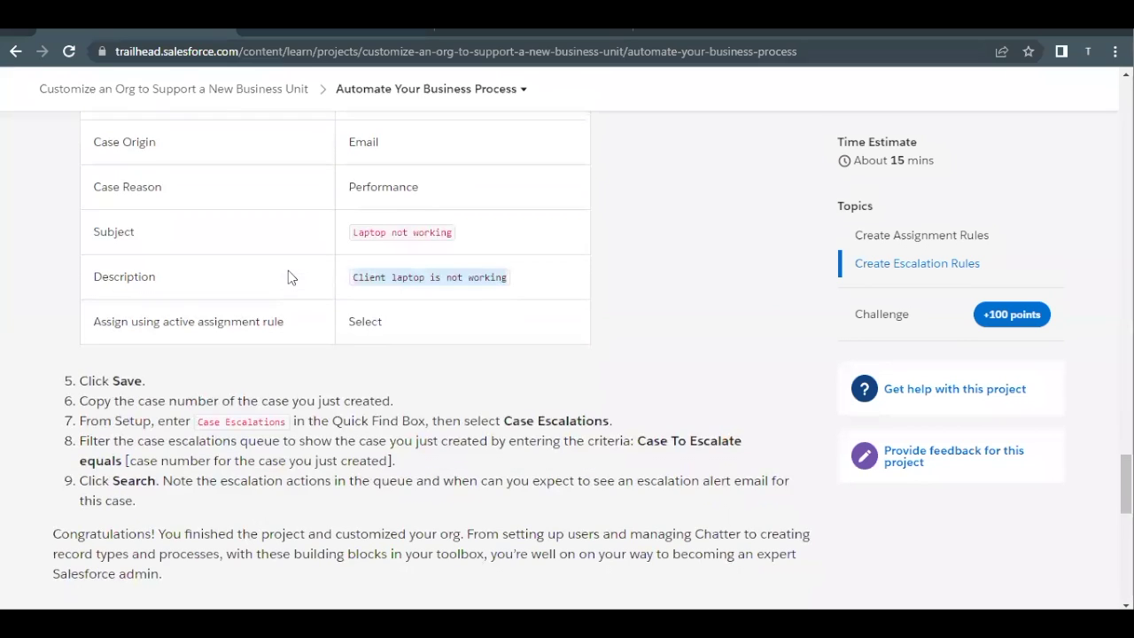
left_click_drag(89, 323, 152, 334)
left_click(319, 38)
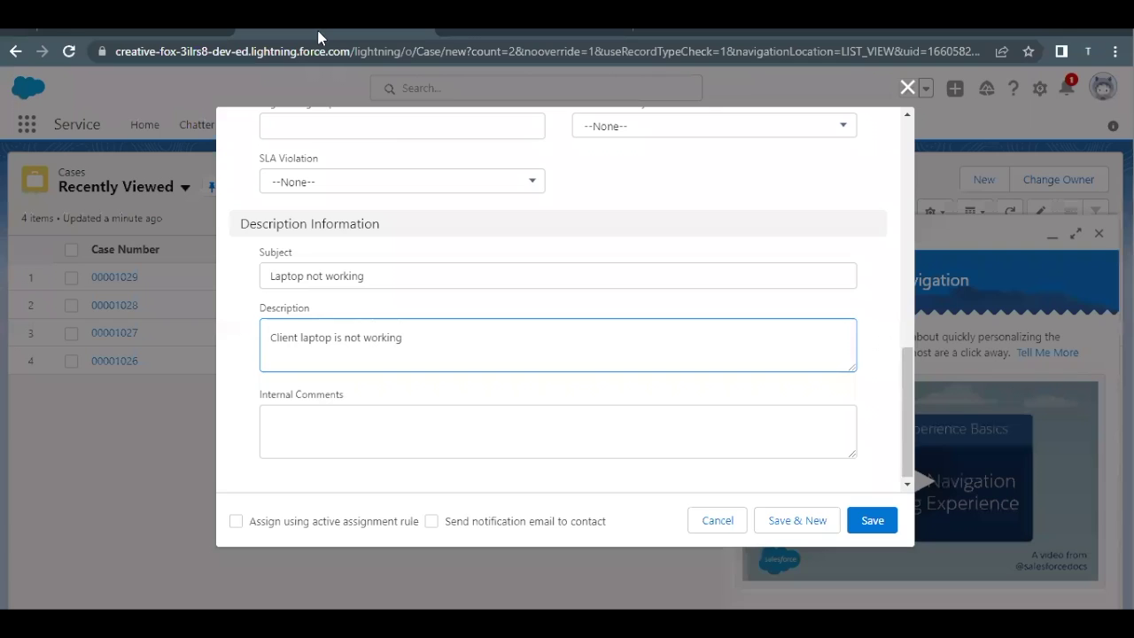
left_click(237, 521)
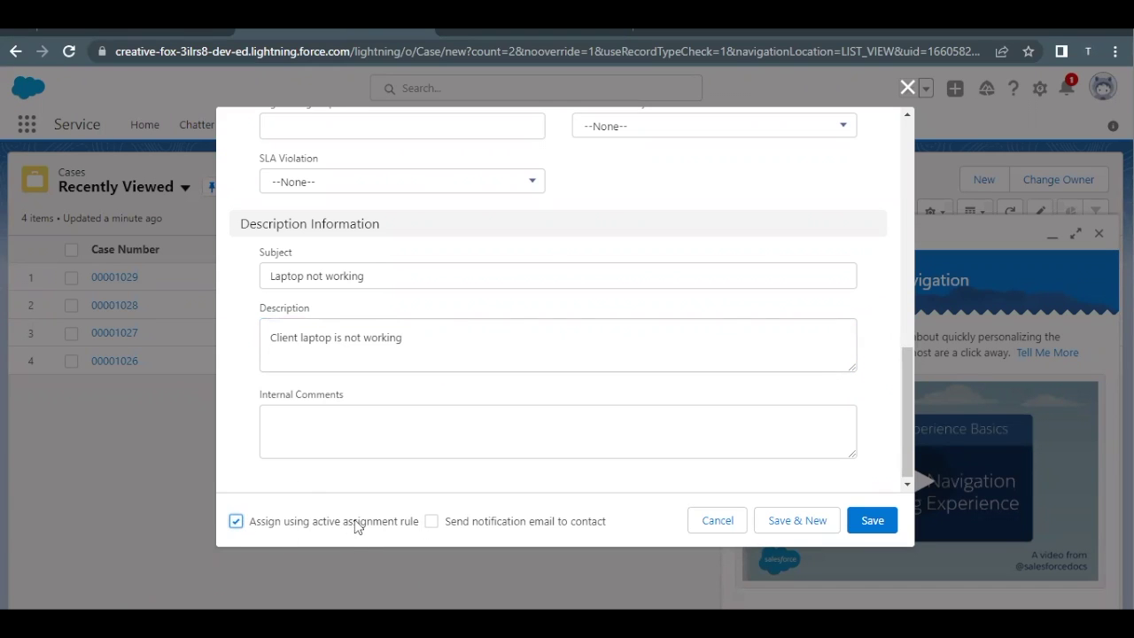
left_click(866, 524)
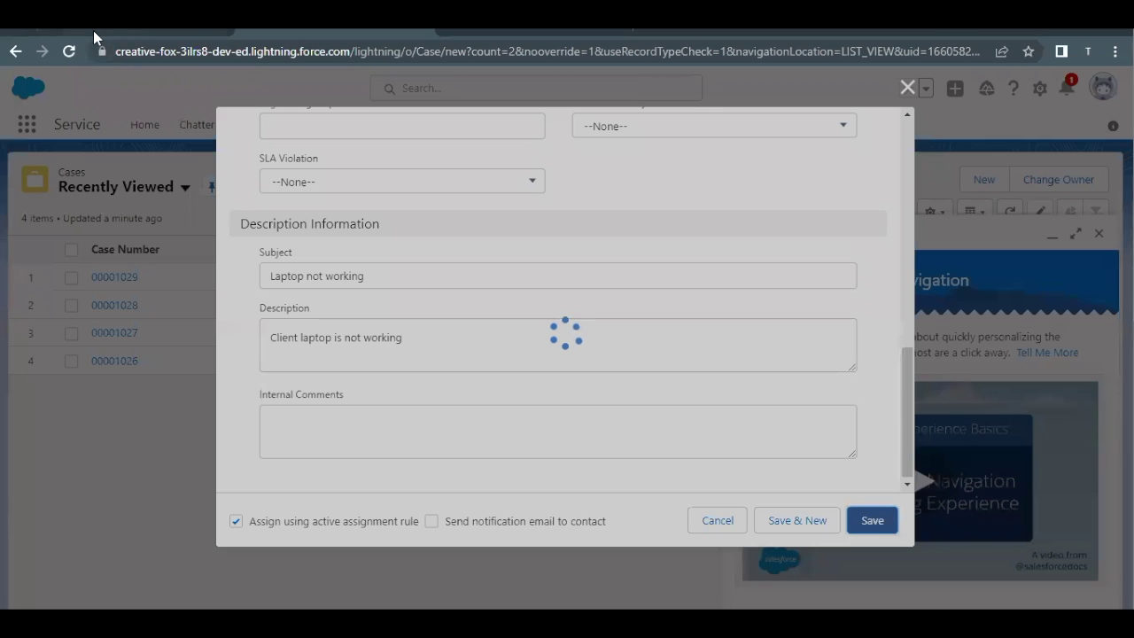
Read the Trailhead instructions on copying the case number and checking Case Escalations, and return to the saved case
left_click(93, 30)
scroll(346, 279, "down", 1)
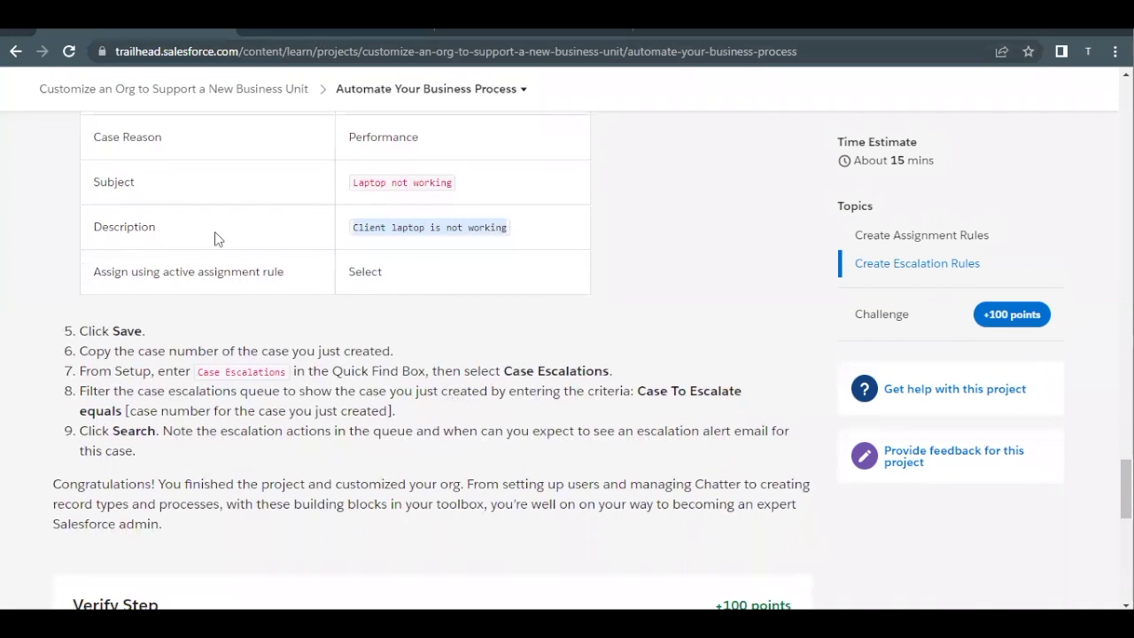
scroll(235, 340, "down", 1)
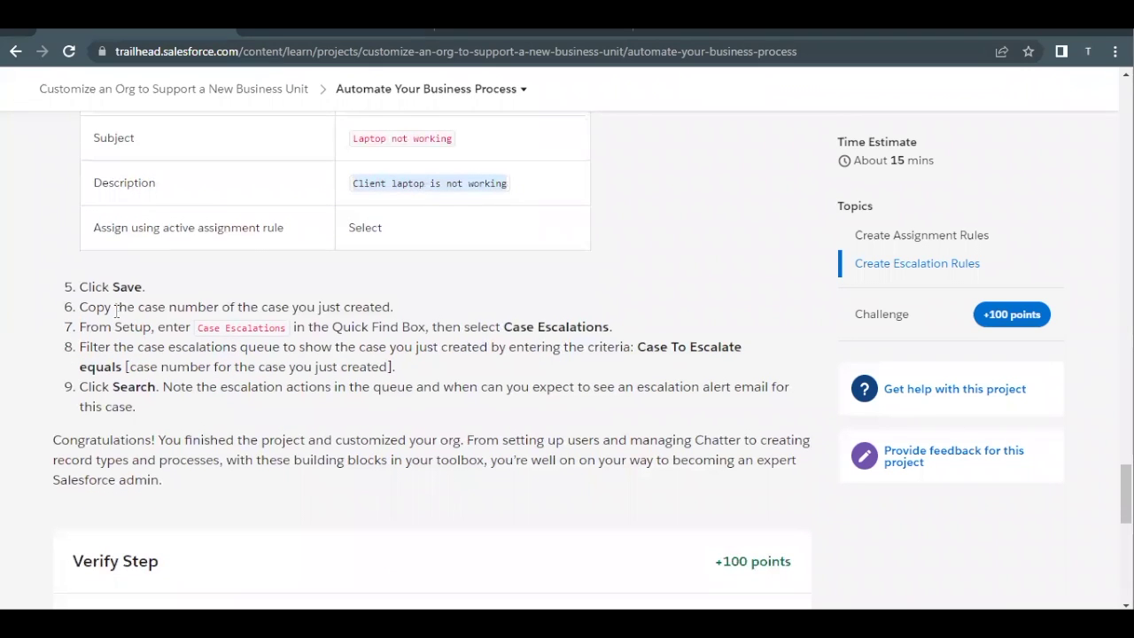
left_click_drag(145, 309, 288, 310)
left_click(346, 312)
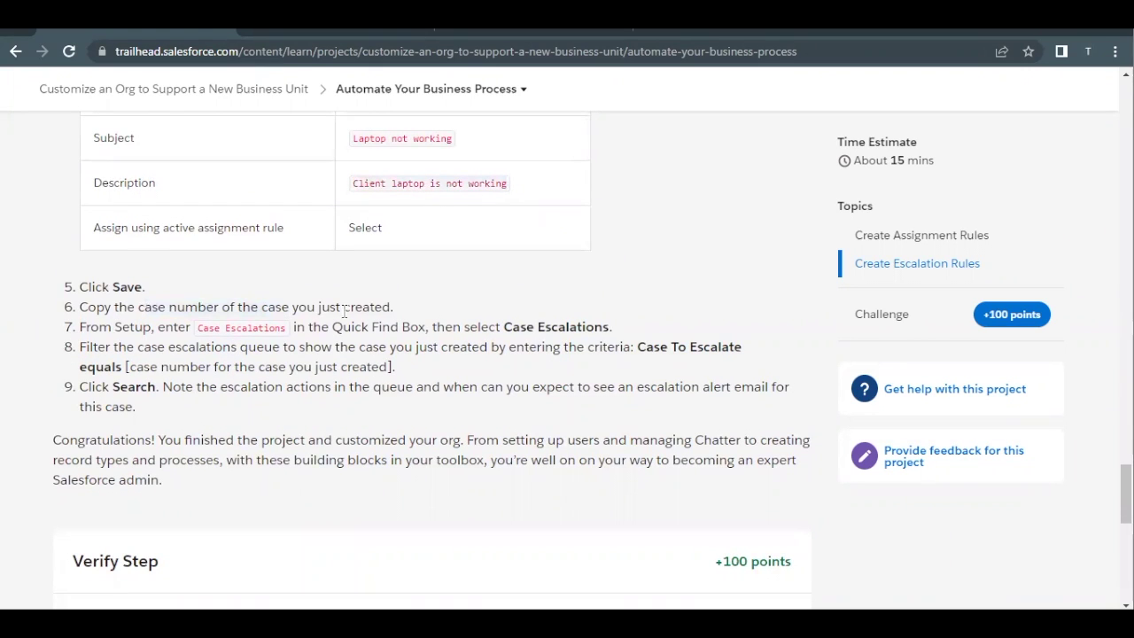
left_click(368, 29)
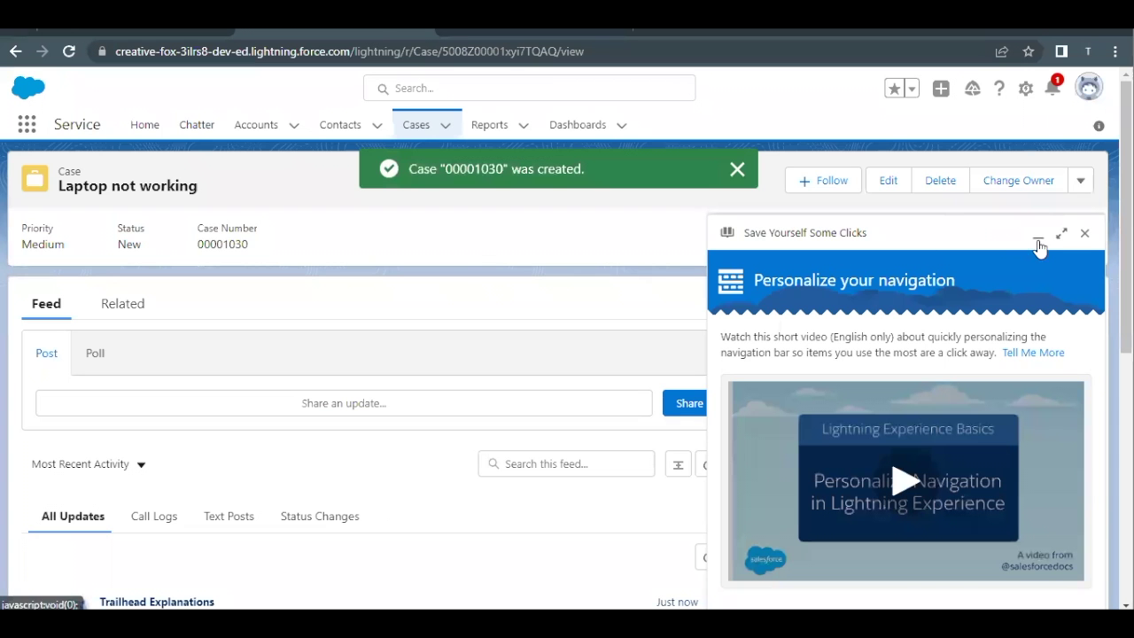
Dismiss the Save Yourself Some Clicks prompt and copy the new case's Case Number from its Details section
left_click(1084, 233)
scroll(635, 302, "down", 1)
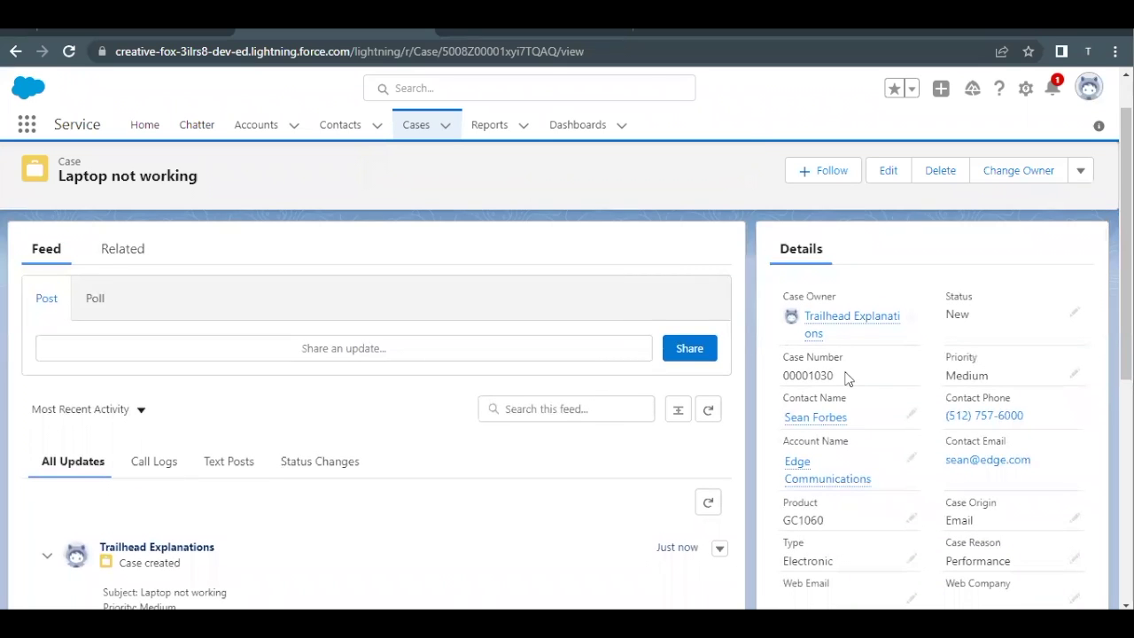
left_click_drag(837, 375, 782, 383)
key("ctrl+c")
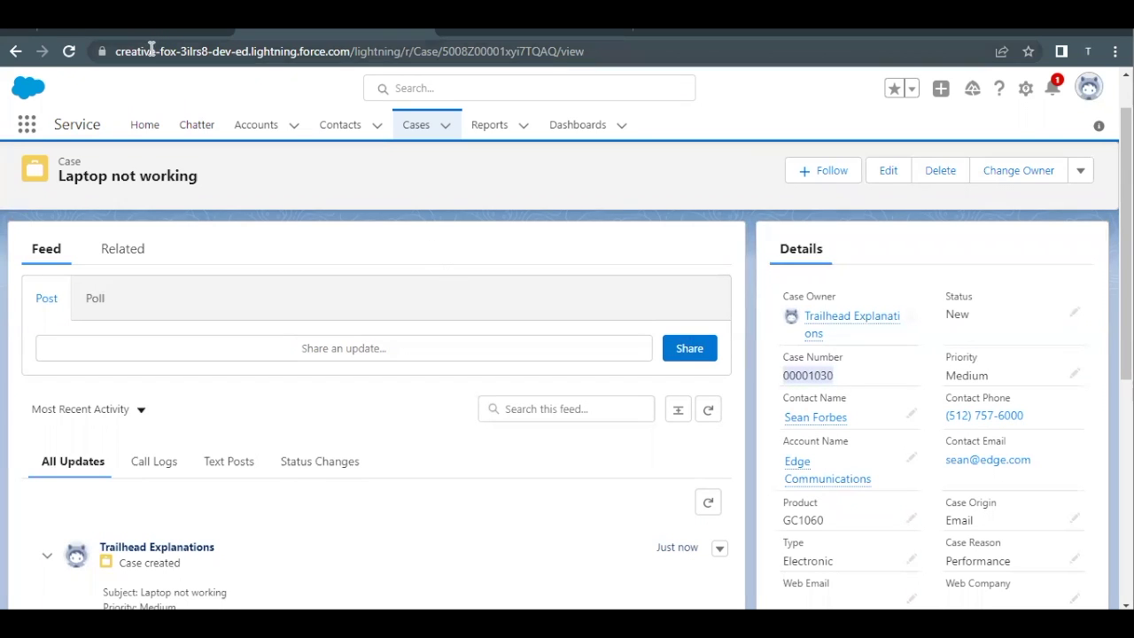
Open Case Escalations in Setup and check the Trailhead instructions for filtering the escalation queue
left_click(506, 38)
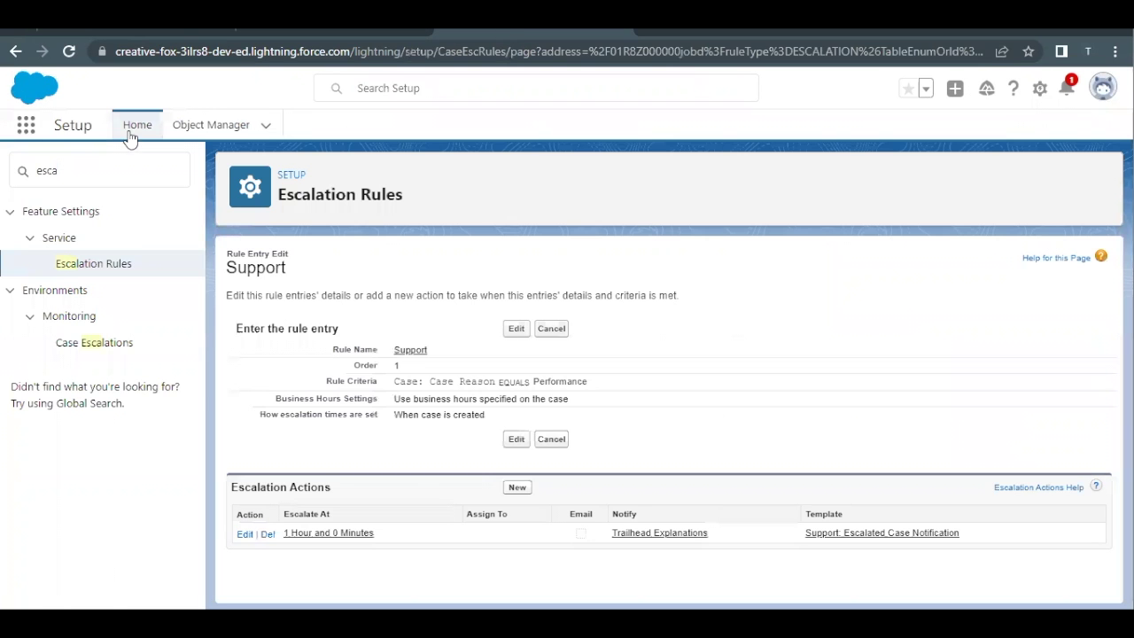
left_click(86, 170)
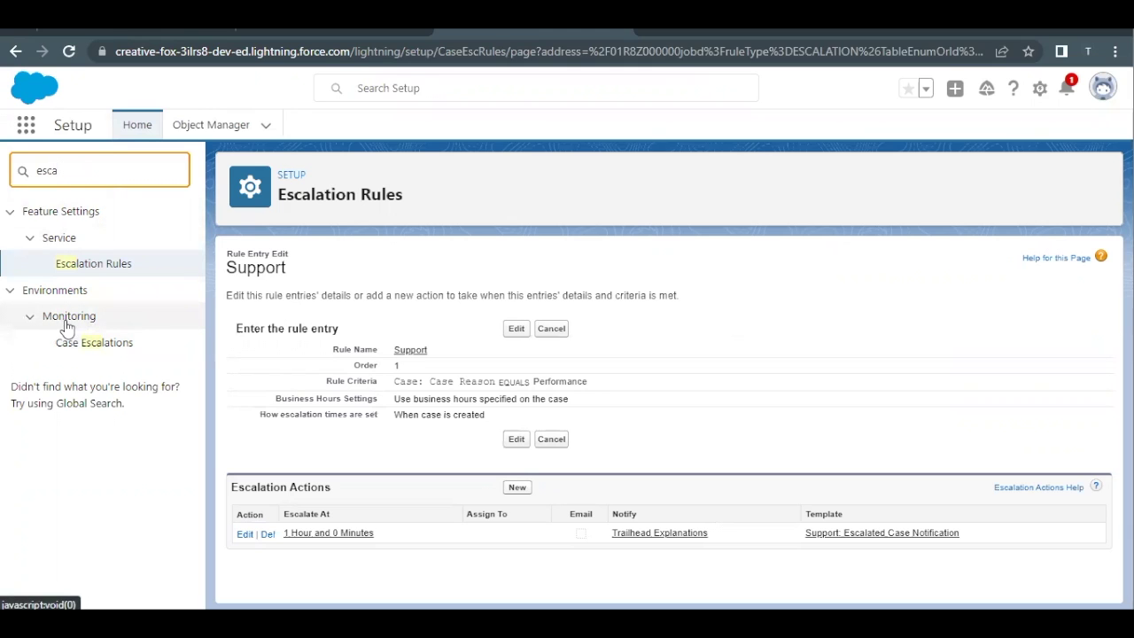
left_click(88, 347)
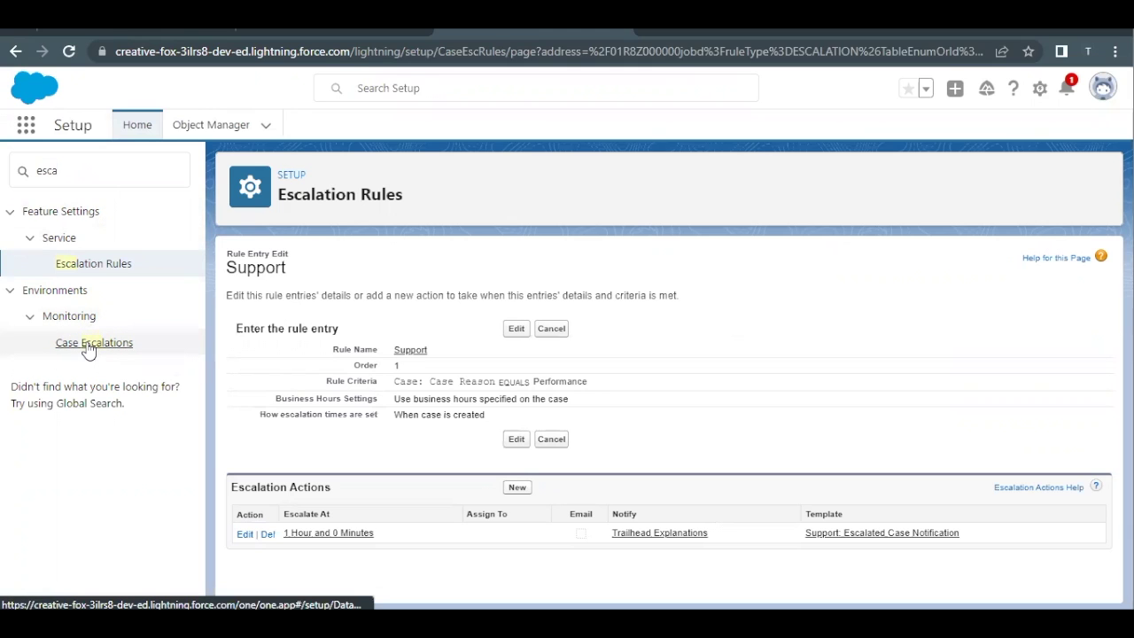
left_click(103, 30)
scroll(306, 312, "down", 1)
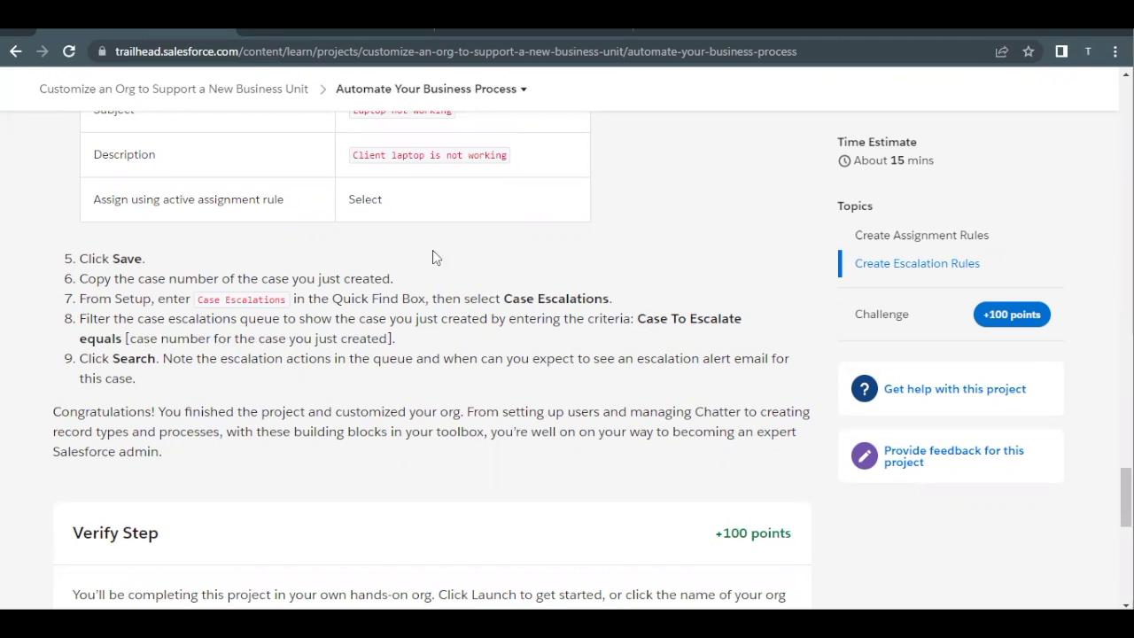
left_click(464, 37)
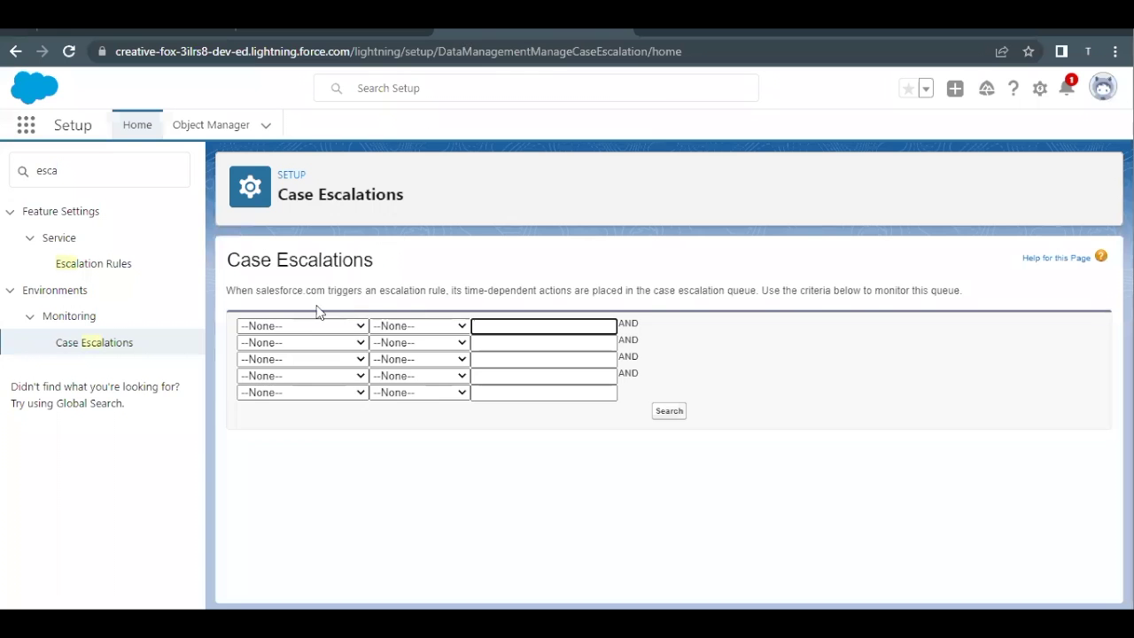
left_click_drag(377, 258, 240, 259)
left_click(300, 256)
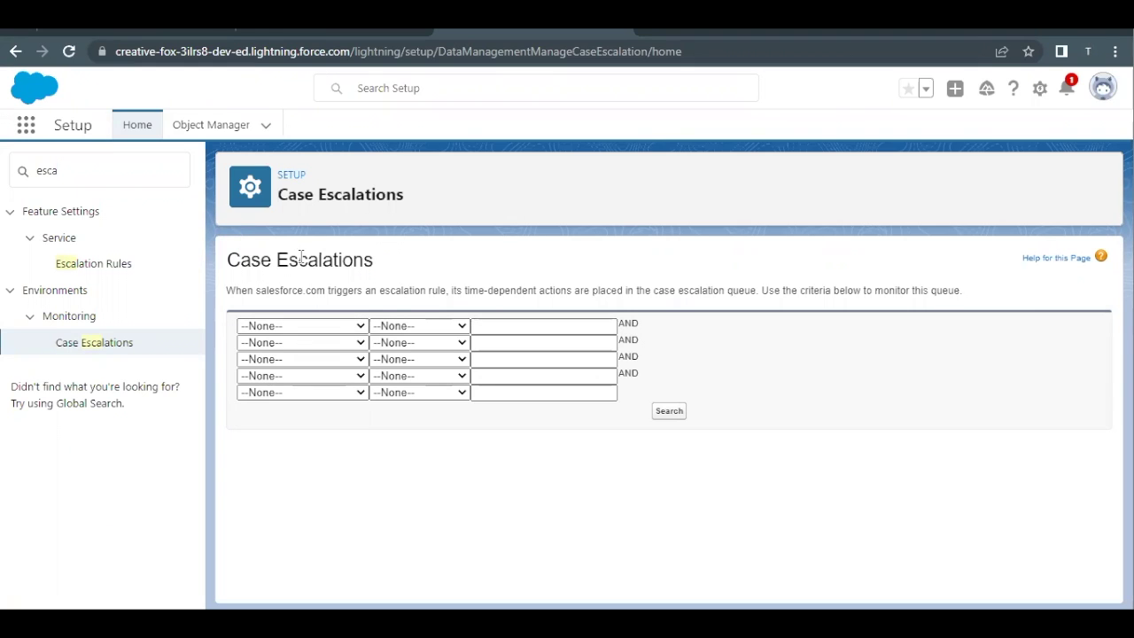
Search the case escalation queue with the criterion Case To Escalate equals the copied case number
left_click(270, 326)
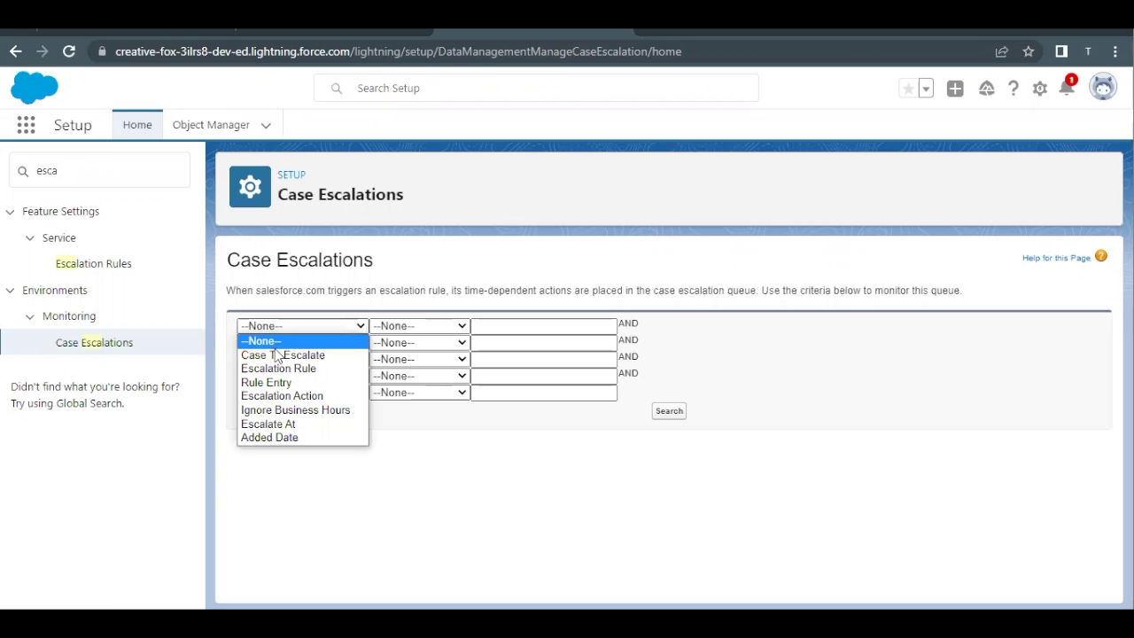
left_click(280, 355)
left_click(427, 328)
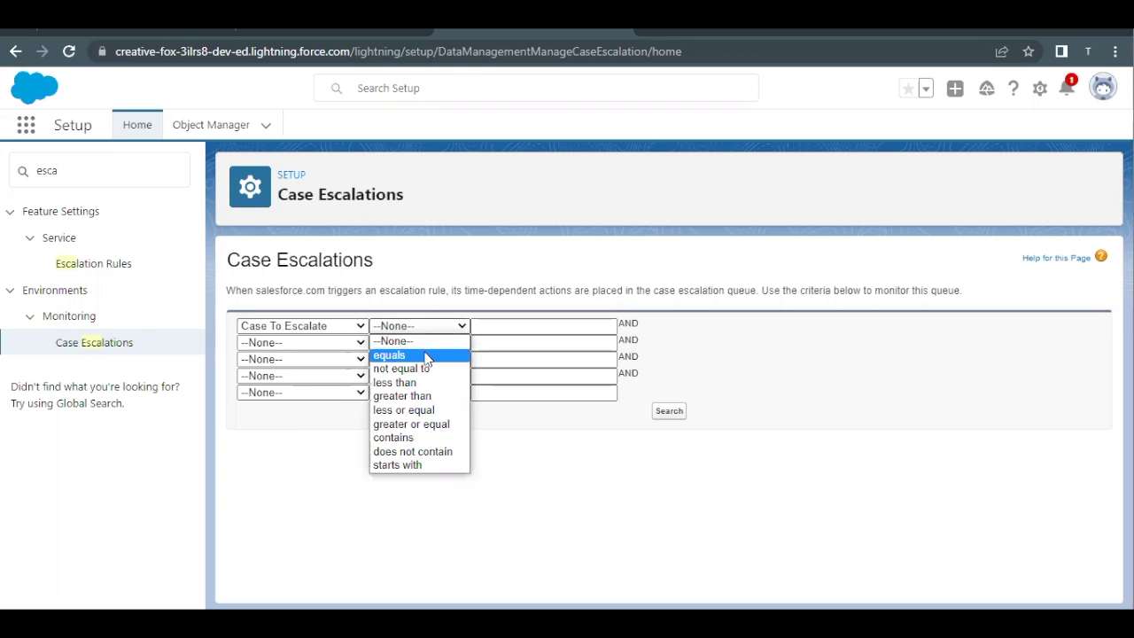
left_click(428, 356)
left_click(510, 326)
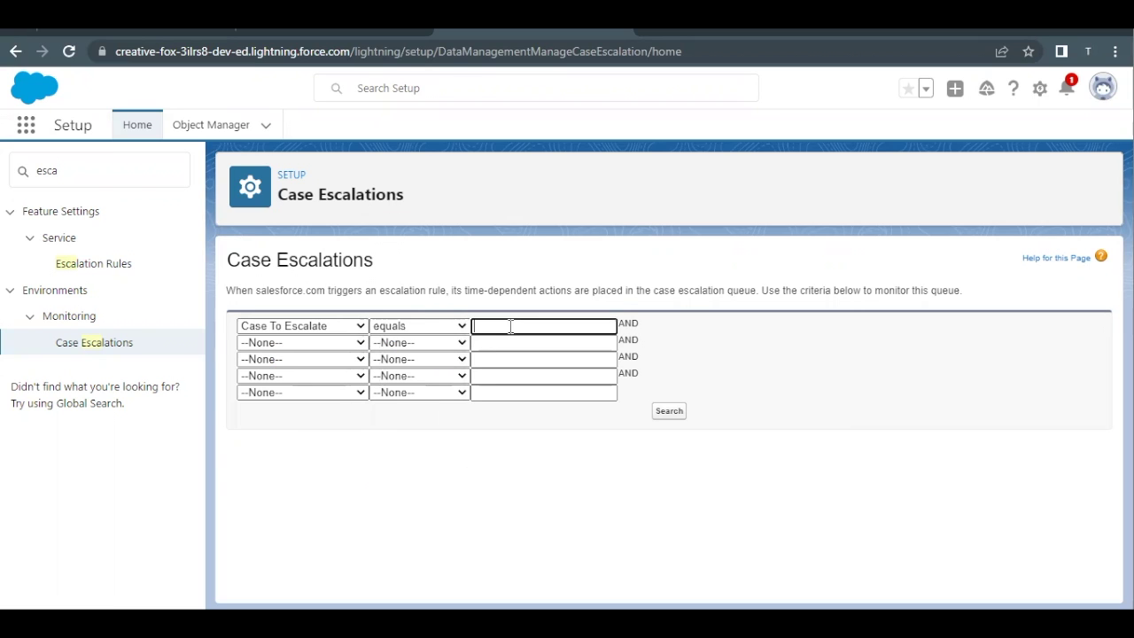
key("ctrl+v")
left_click(659, 416)
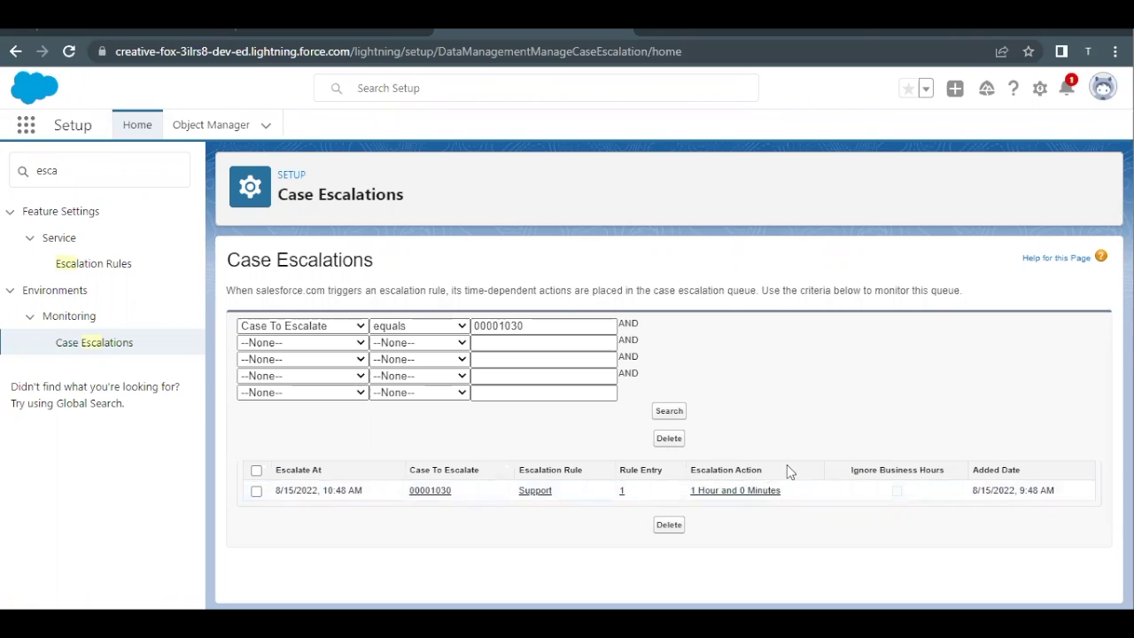
Examine the Escalation Action, Escalate At time and Added Date of the case in the escalation queue
left_click_drag(700, 494, 687, 495)
left_click_drag(345, 467, 280, 483)
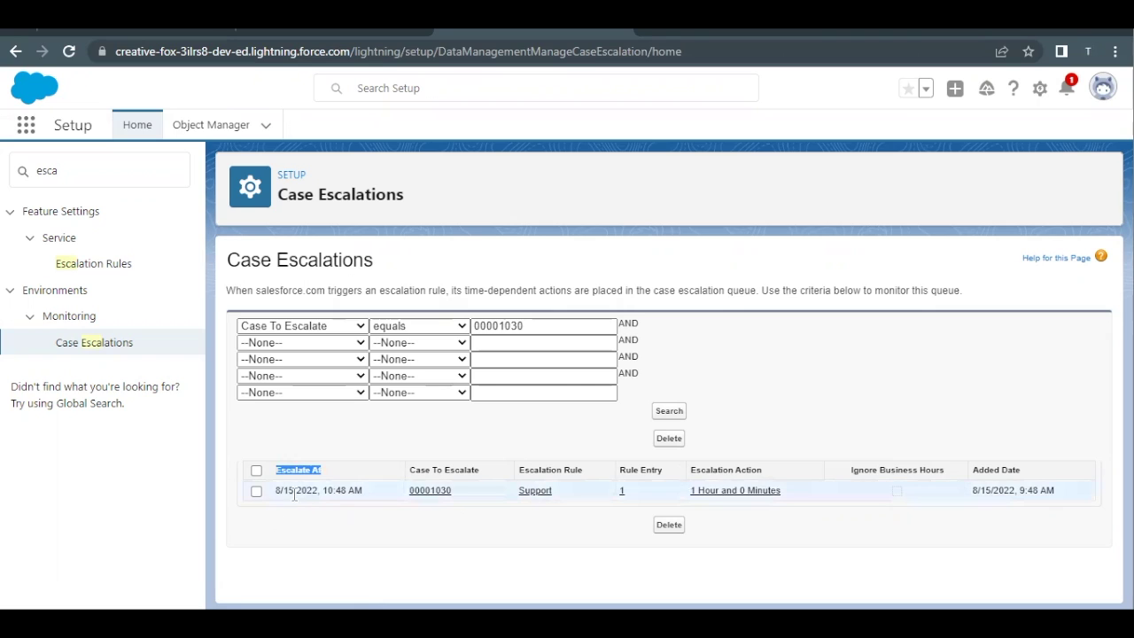
left_click_drag(325, 492, 364, 488)
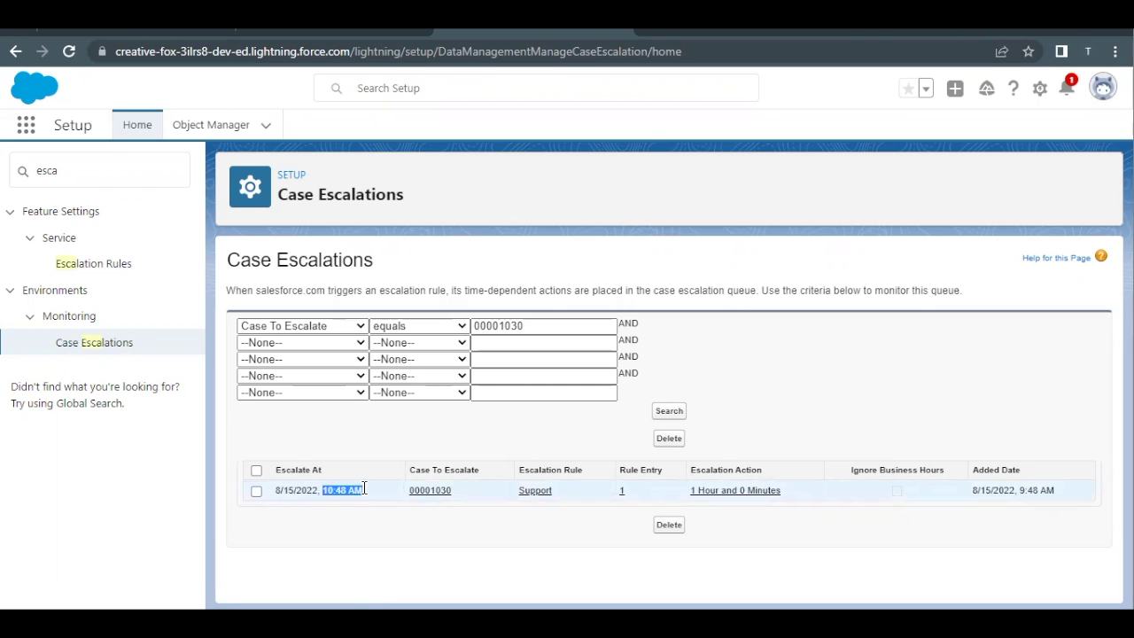
left_click_drag(972, 490, 1047, 491)
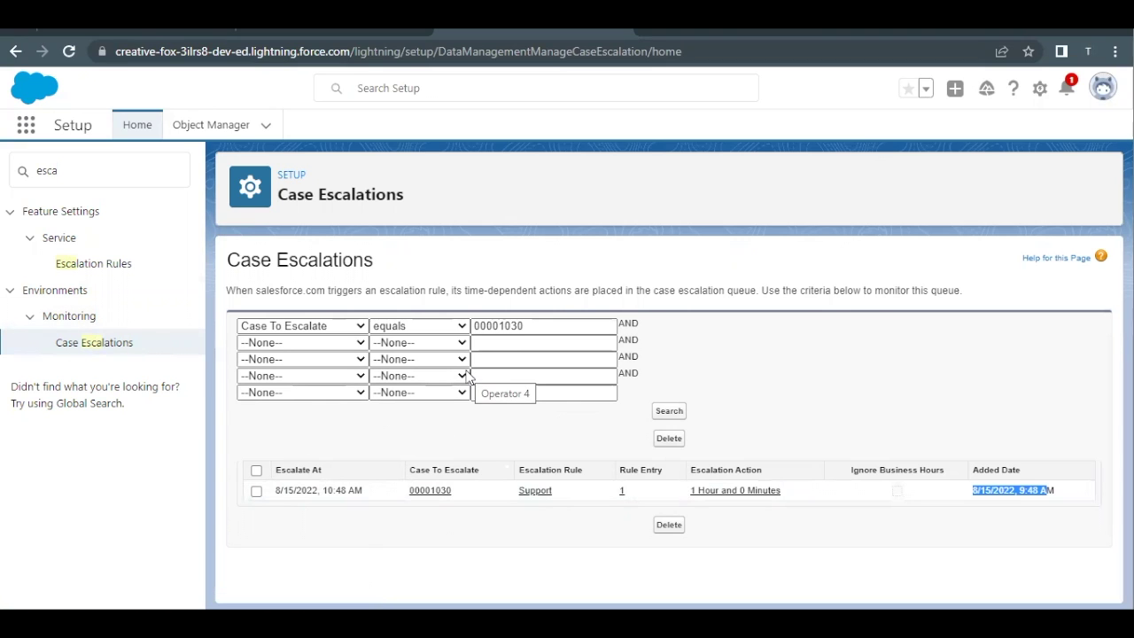
Return to the Trailhead unit and submit the Verify Step check for 100 points using Cunning Panda Playground
left_click(118, 28)
scroll(349, 343, "down", 1)
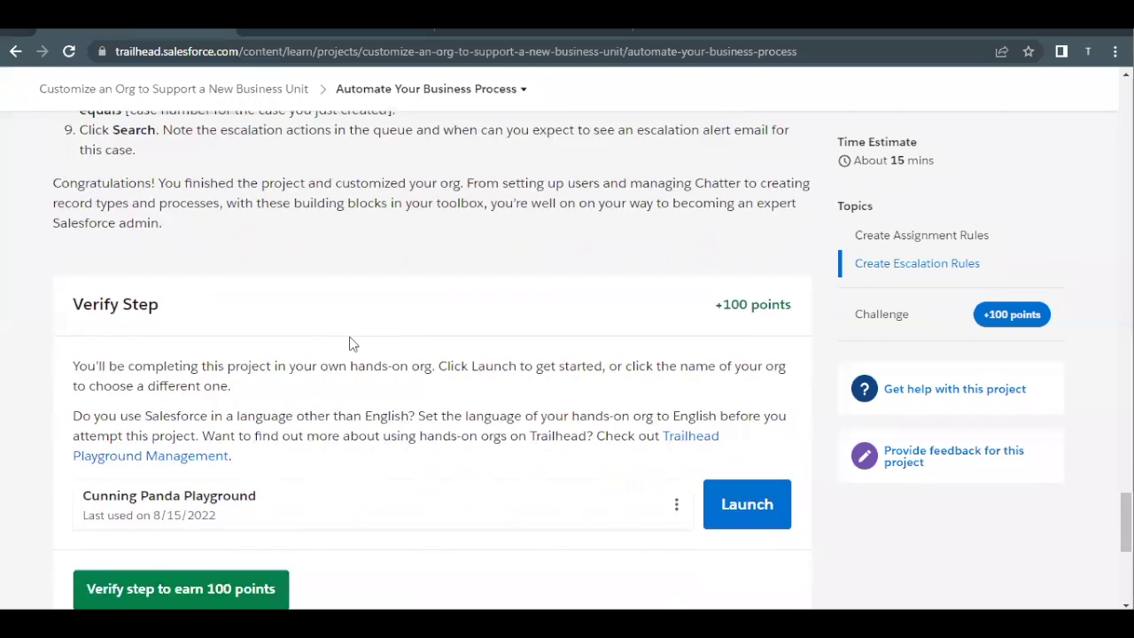
scroll(350, 336, "down", 1)
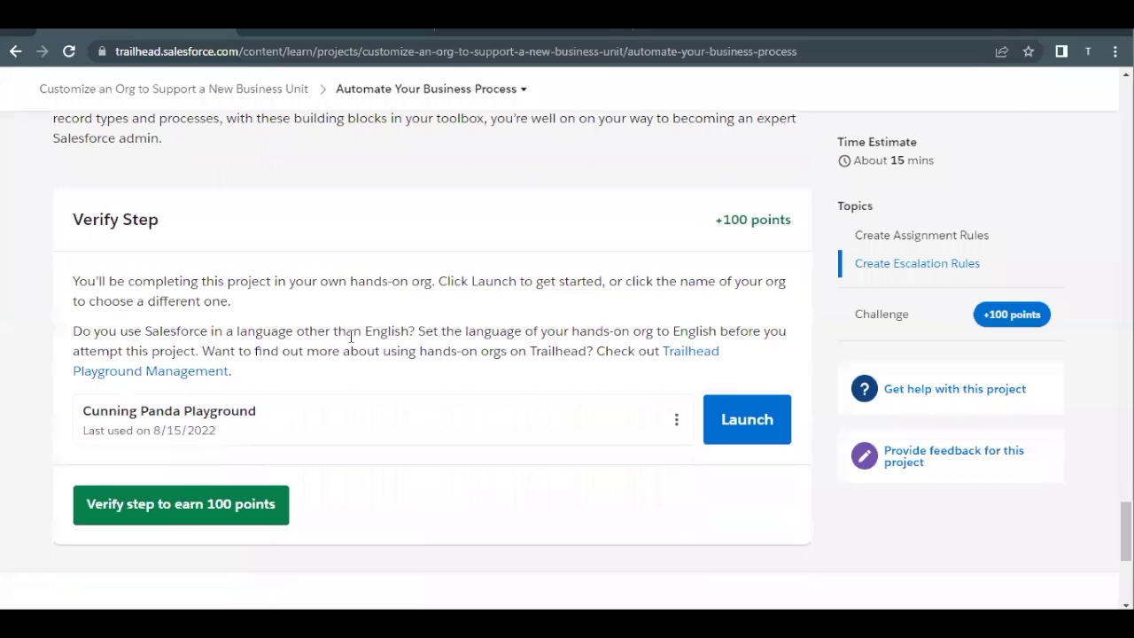
left_click(191, 523)
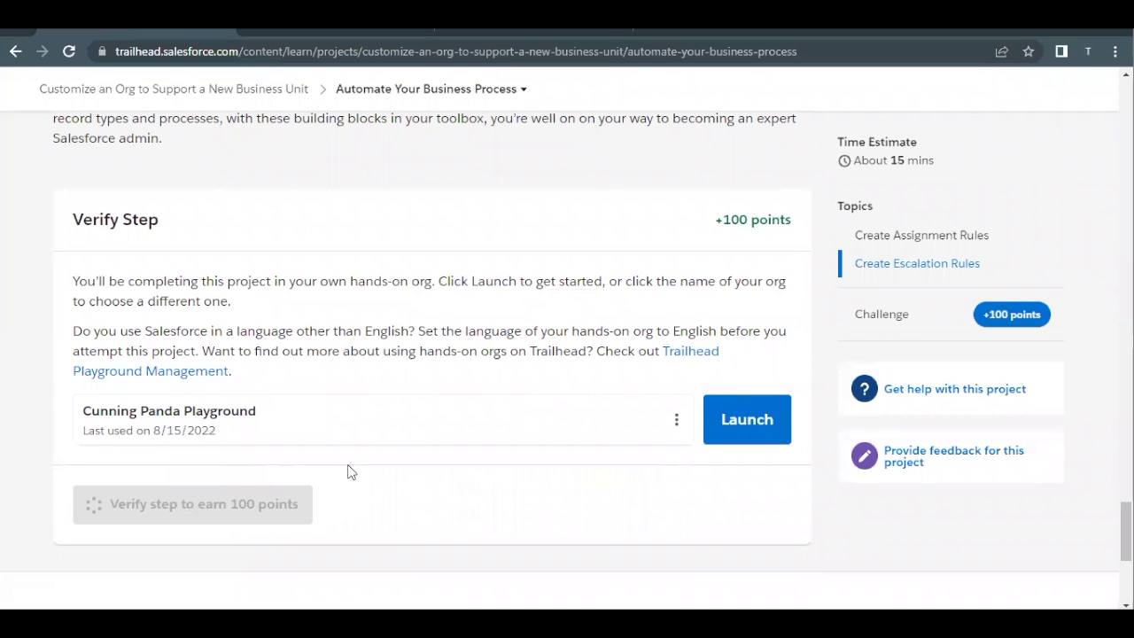